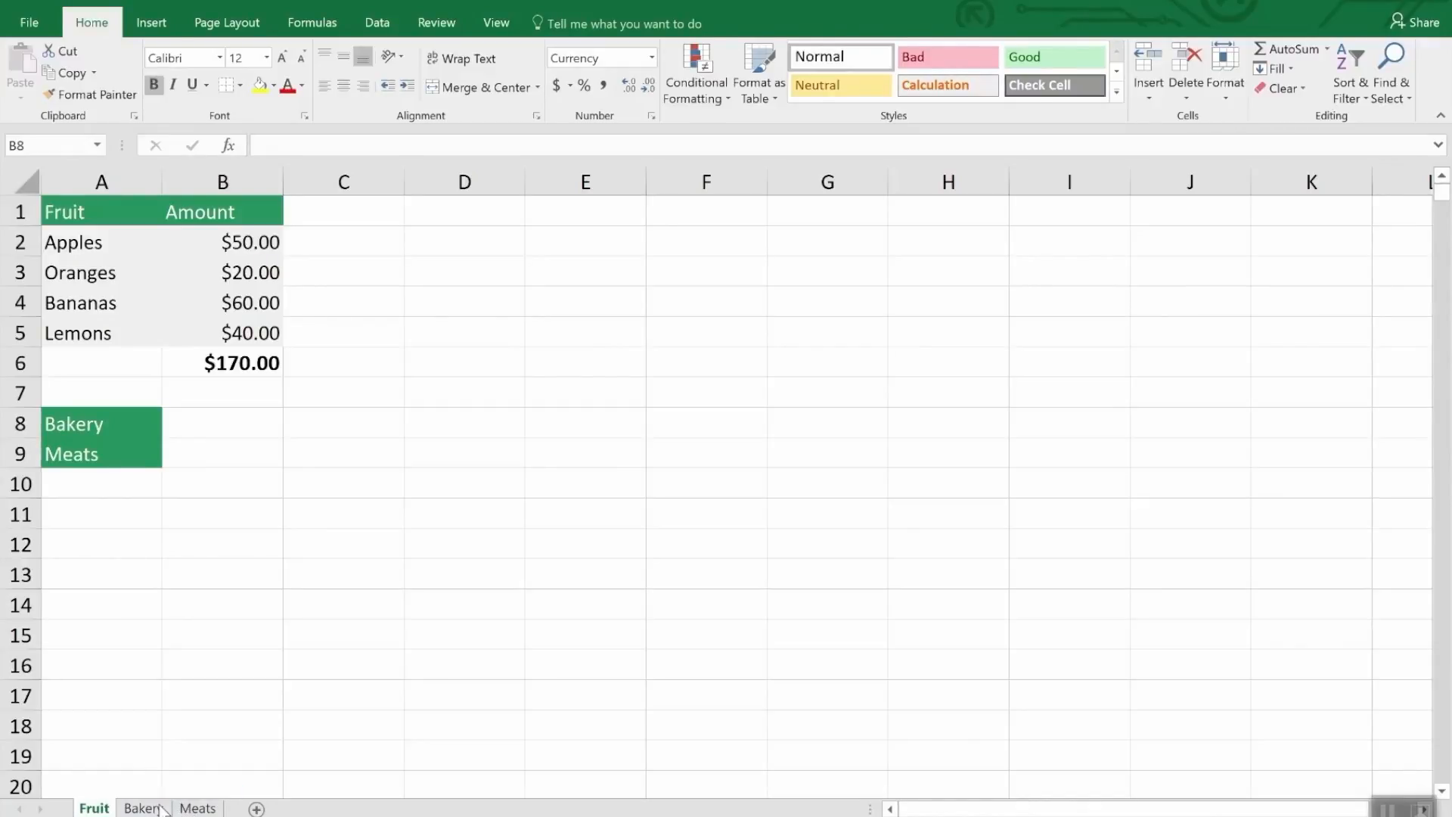
Create a copy of the Fruit sheet in Inventory.xlsx, placed before the Fruit sheet.
{"action": "left_click", "coordinate": [200, 807]}
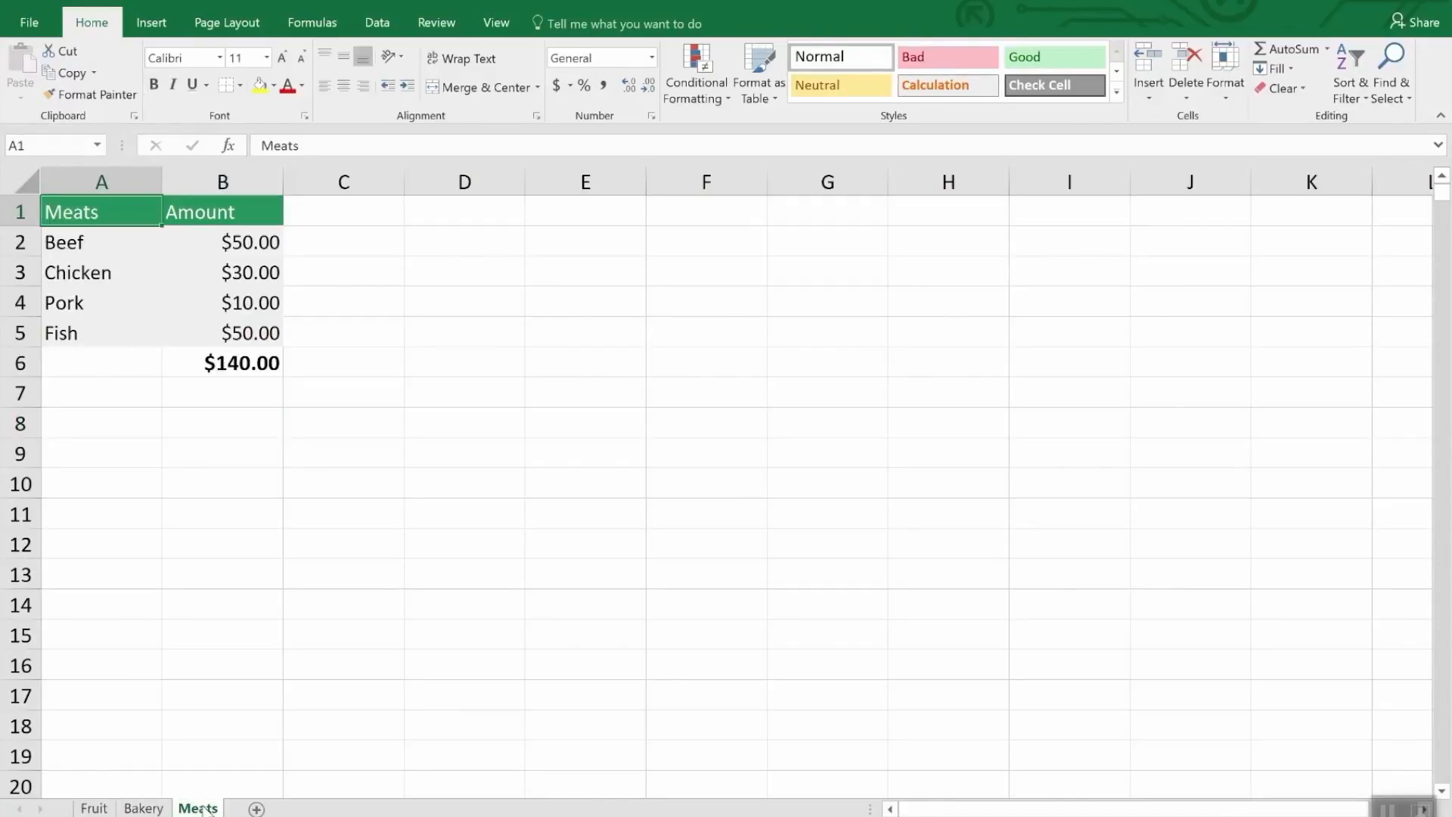
{"action": "left_click", "coordinate": [97, 808]}
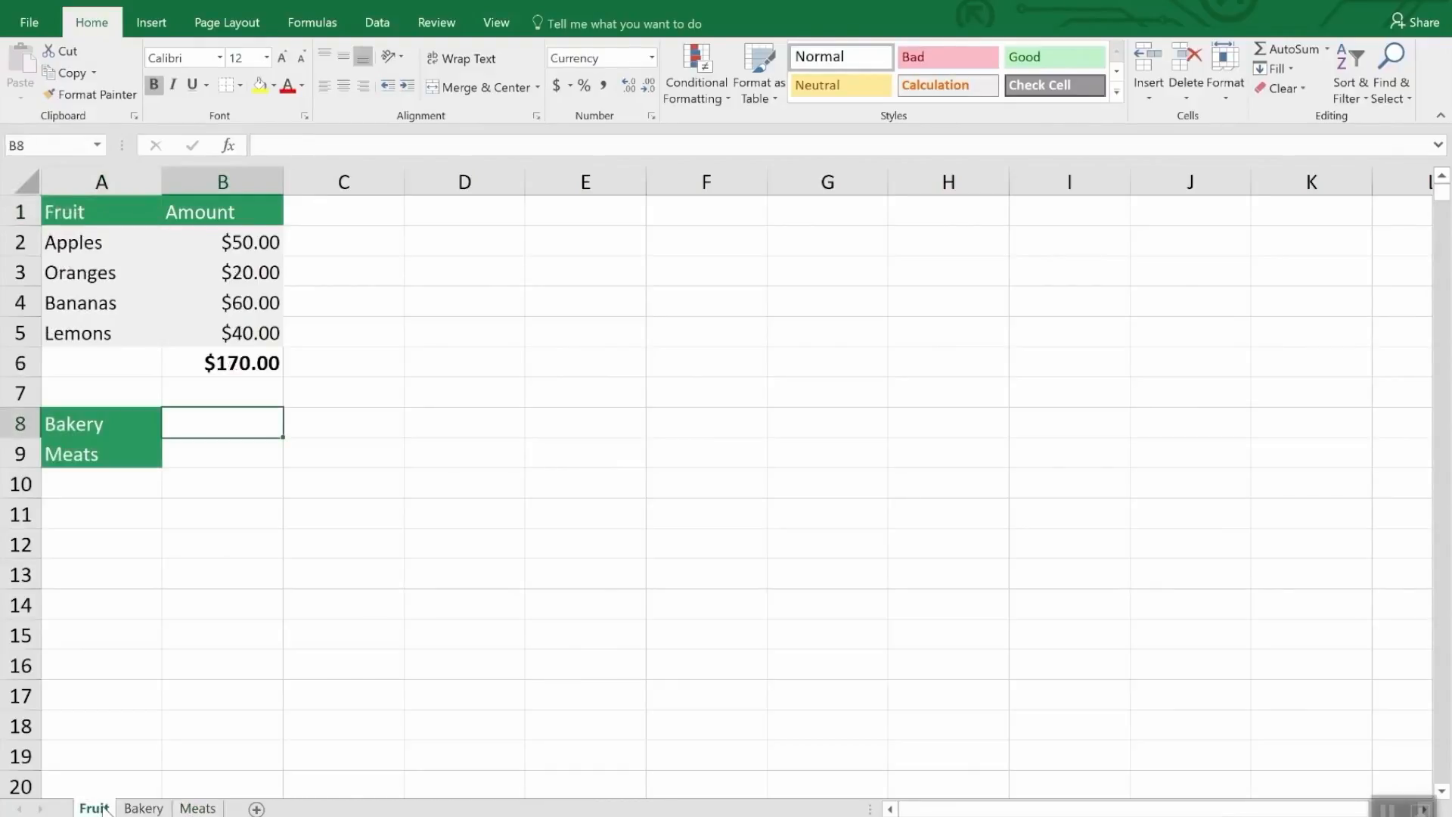
{"action": "right_click", "coordinate": [103, 808]}
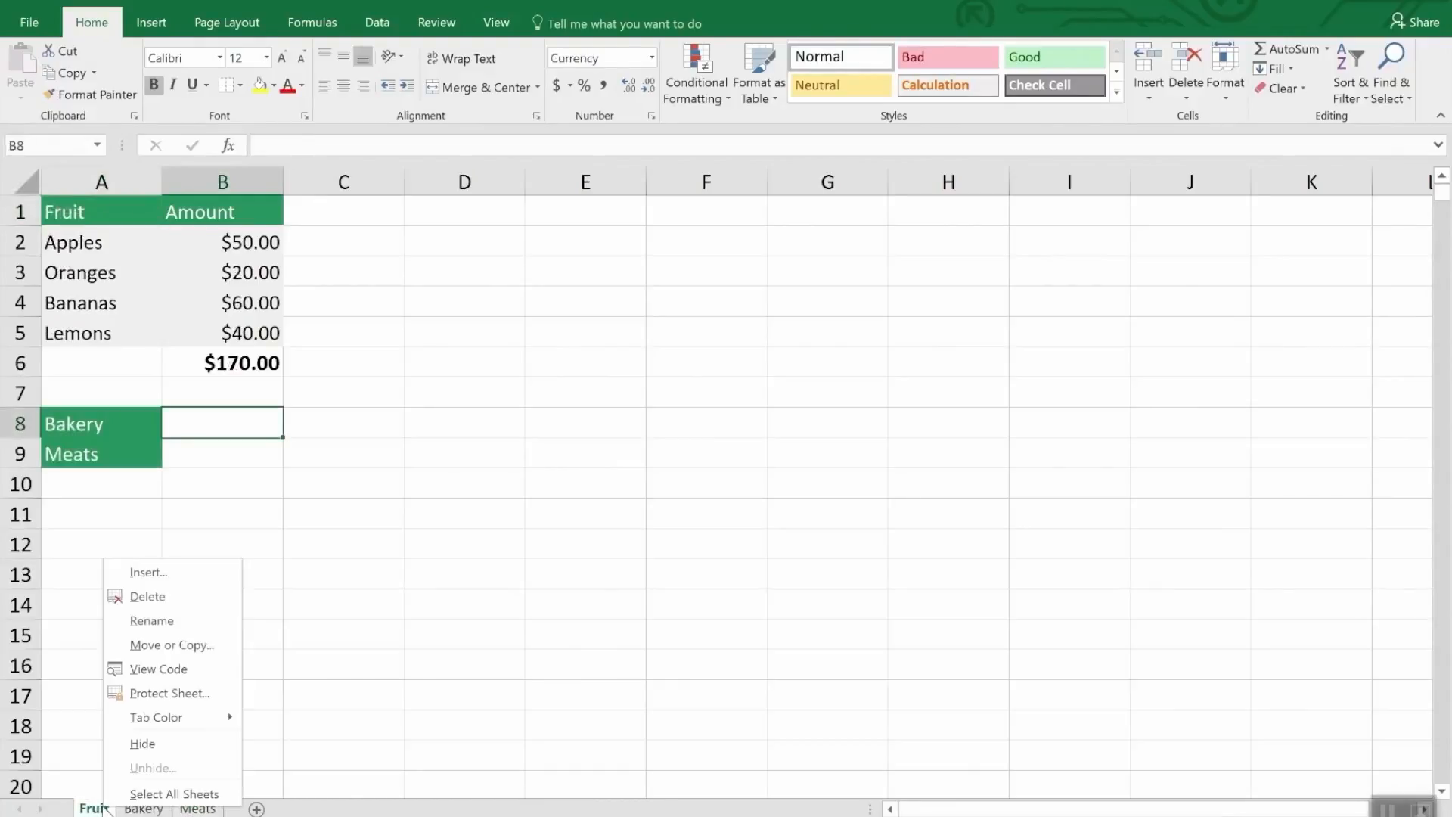
{"action": "left_click", "coordinate": [188, 648]}
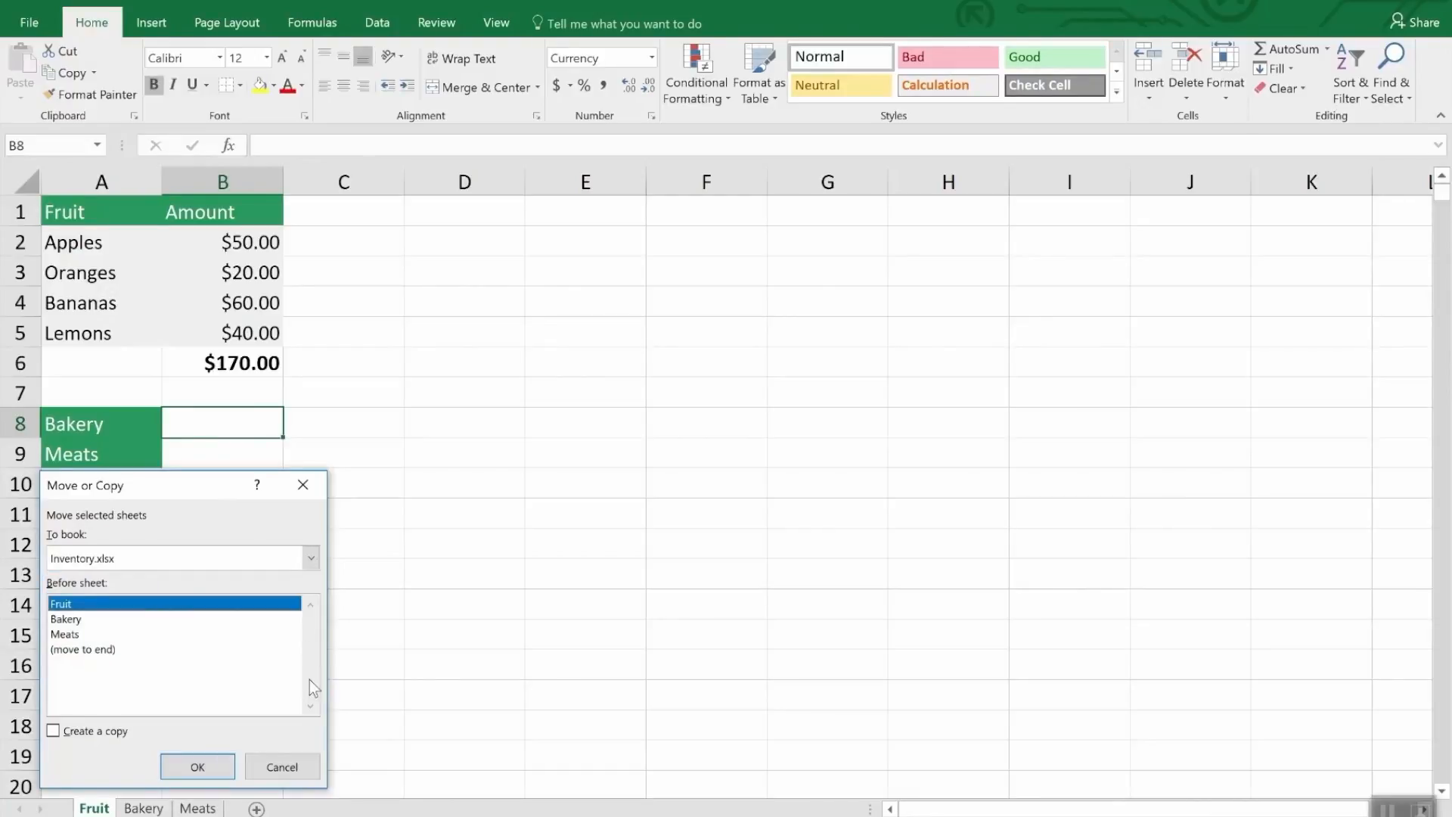
{"action": "left_click", "coordinate": [89, 739]}
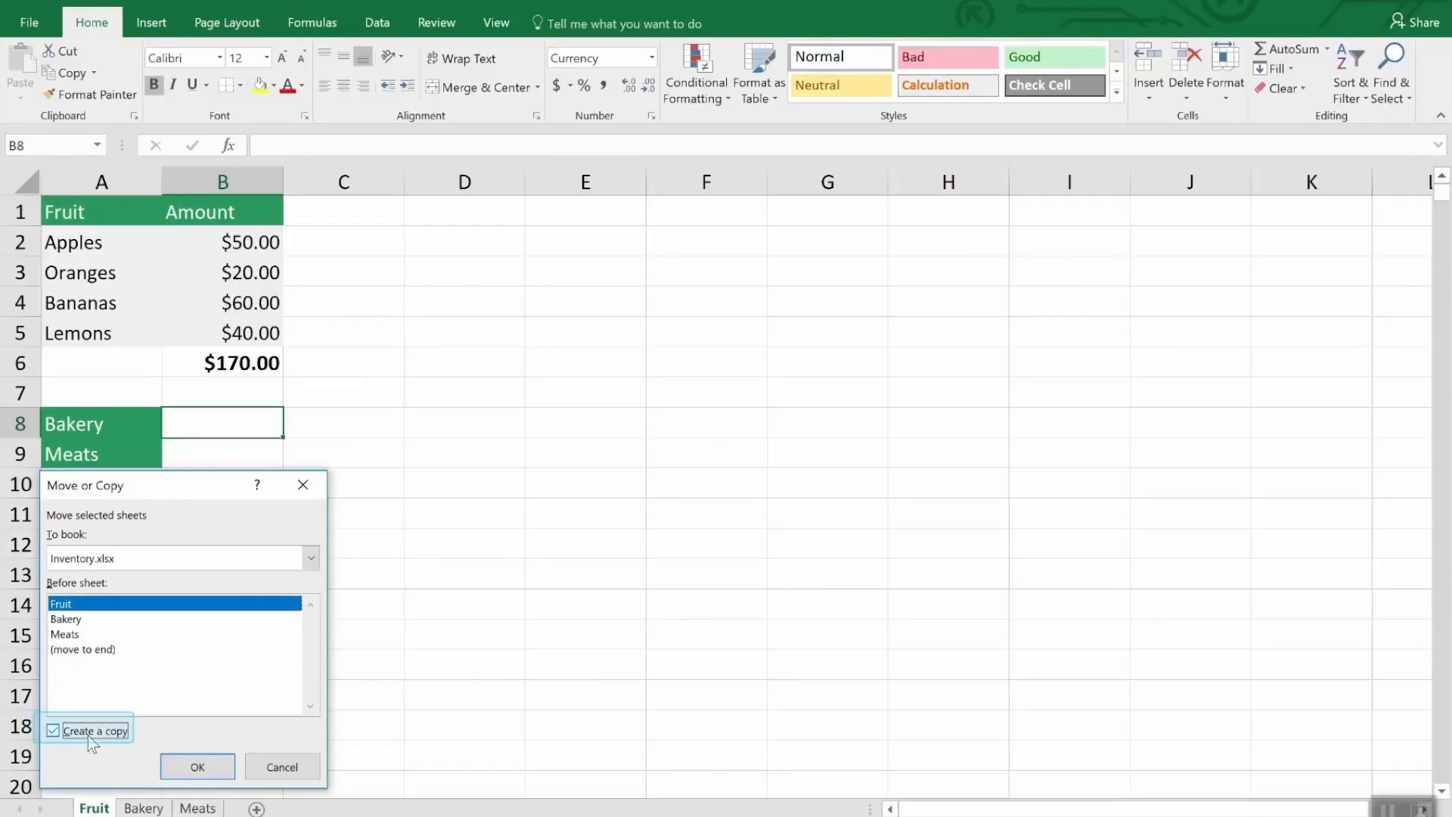
{"action": "left_click", "coordinate": [197, 767]}
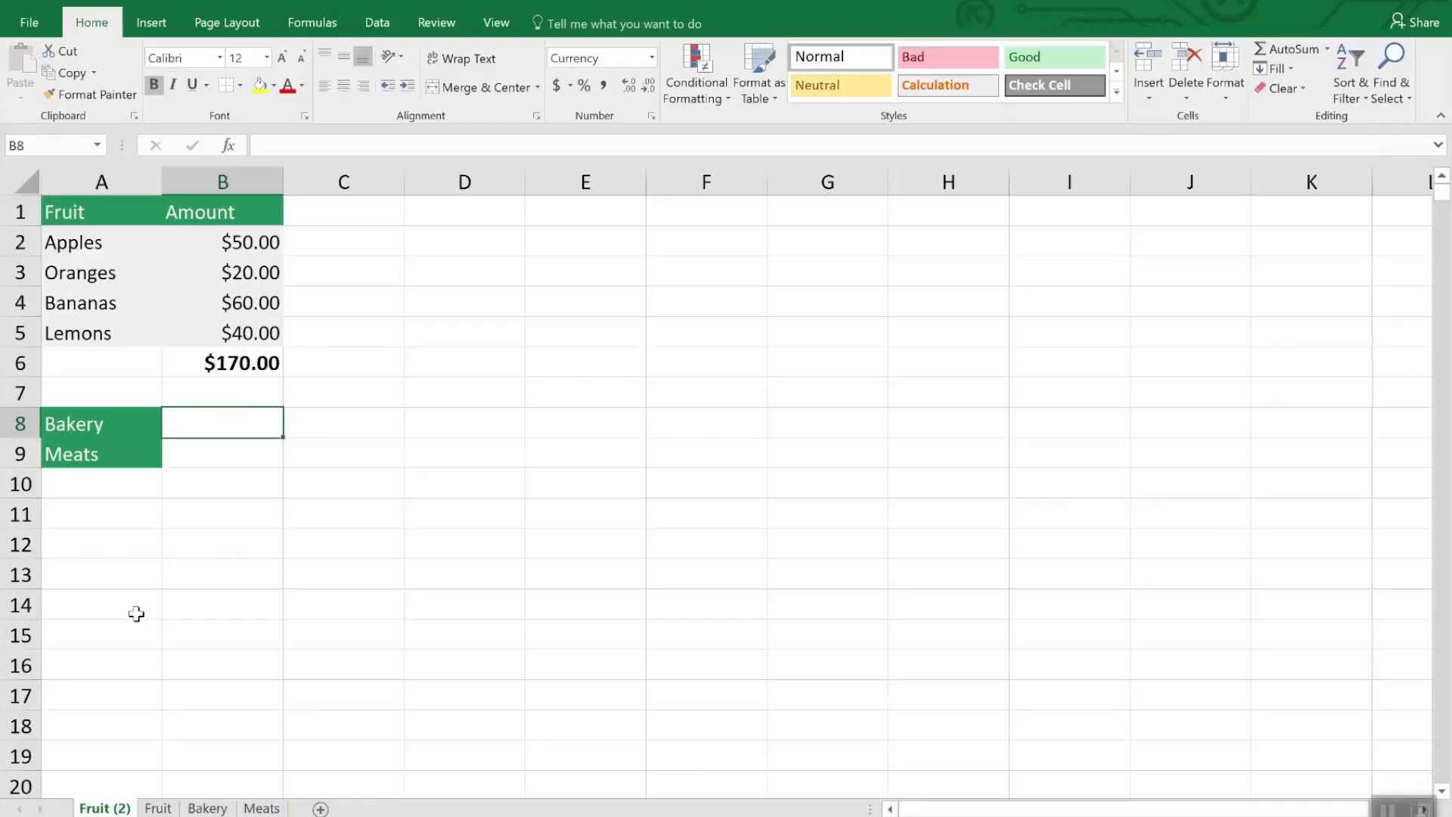
Delete the duplicate sheet Fruit (2) from the workbook.
{"action": "right_click", "coordinate": [89, 808]}
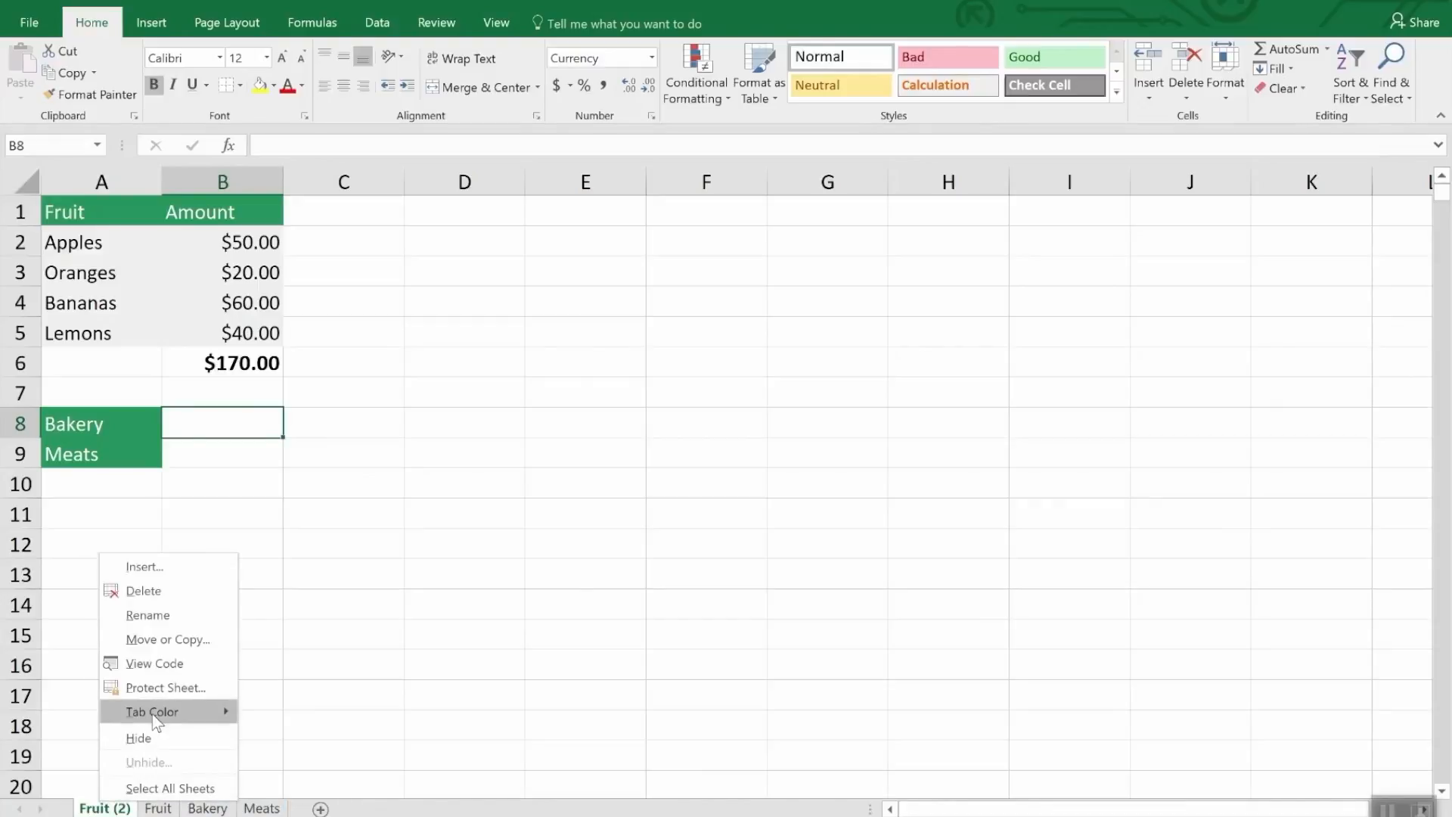
{"action": "left_click", "coordinate": [155, 589]}
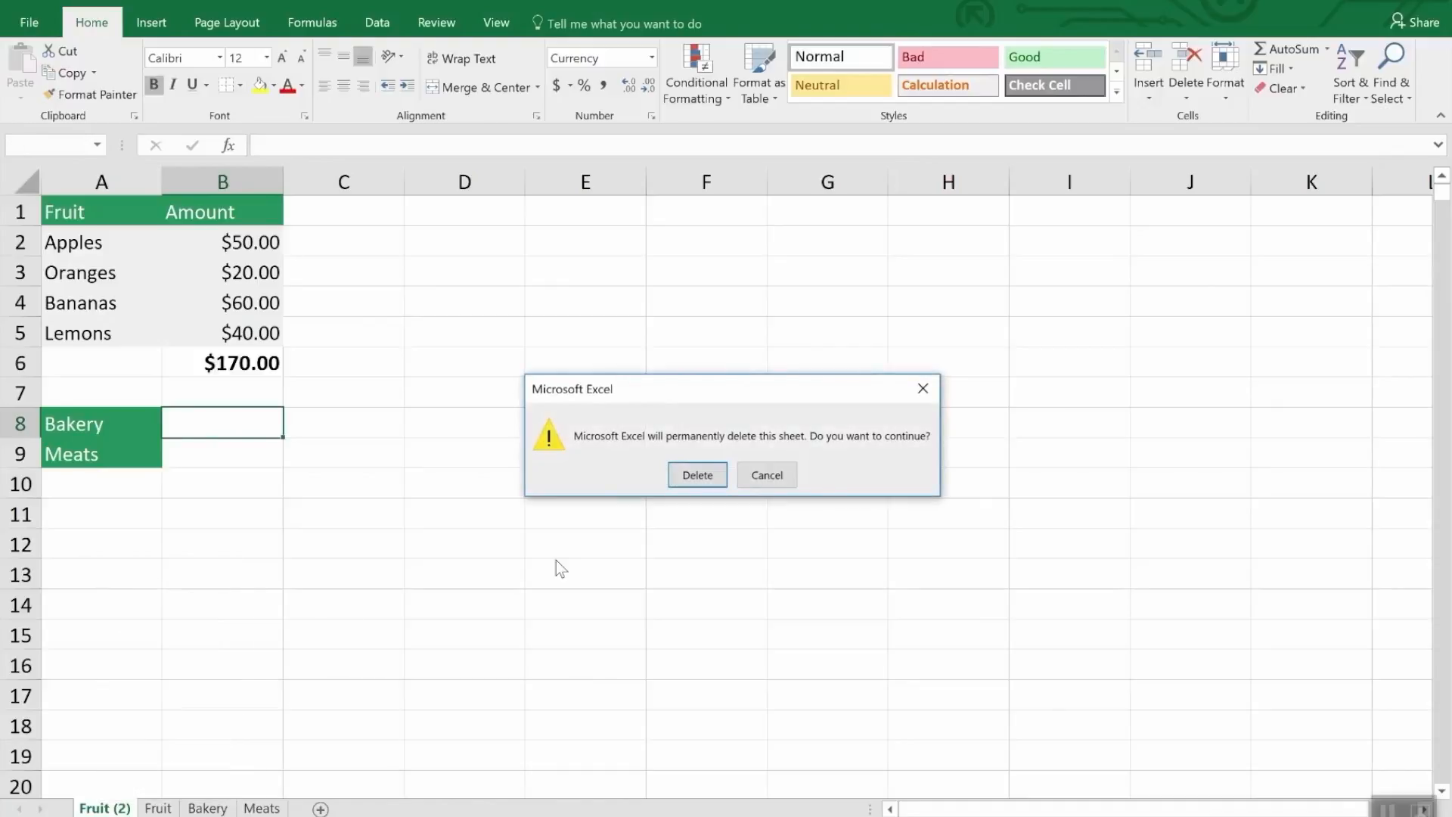
{"action": "left_click", "coordinate": [694, 473]}
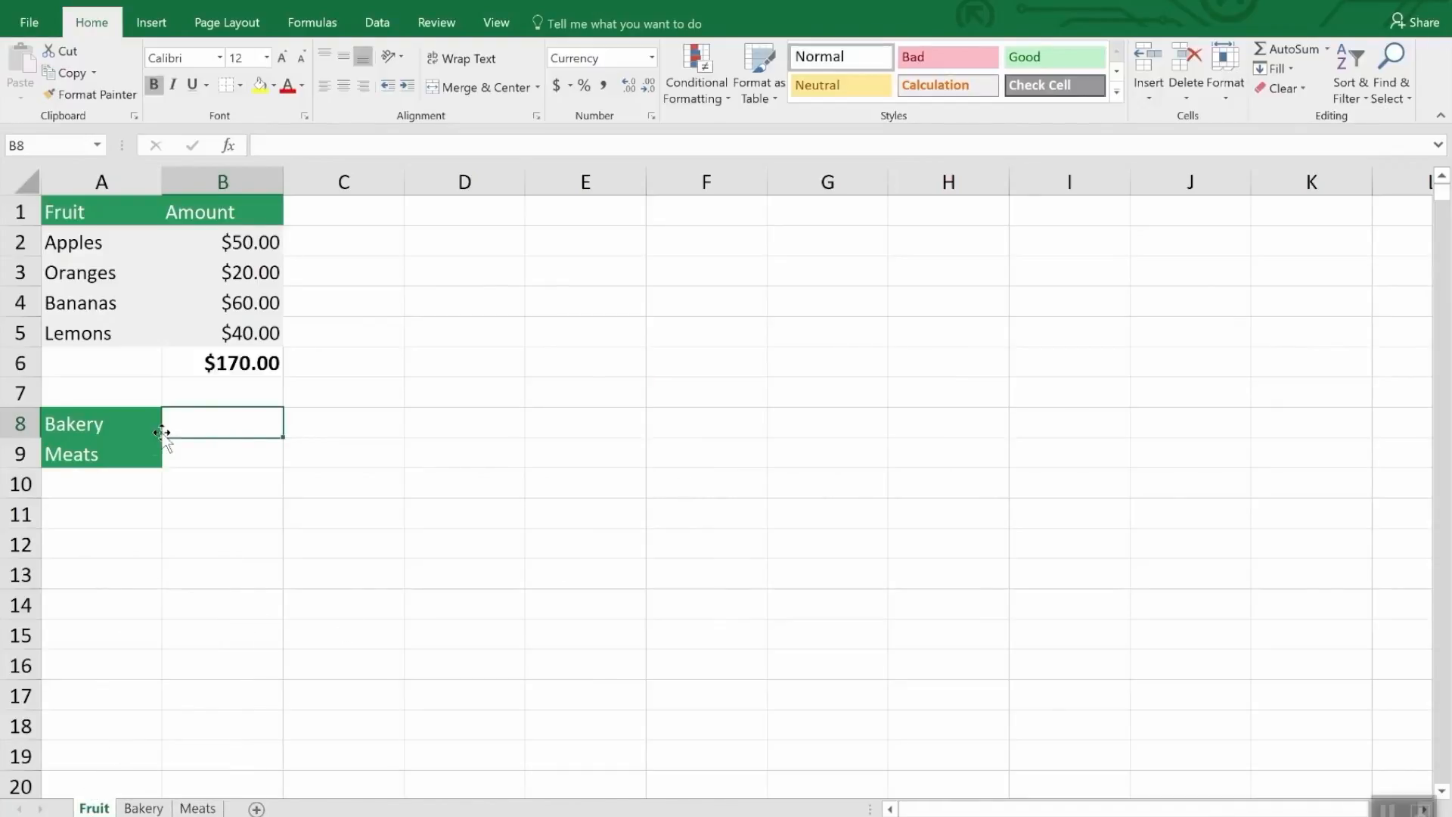
Enter a SUM formula in cell B8 of the Fruit sheet that references the Bakery sheet's total in B7.
{"action": "left_click", "coordinate": [217, 427]}
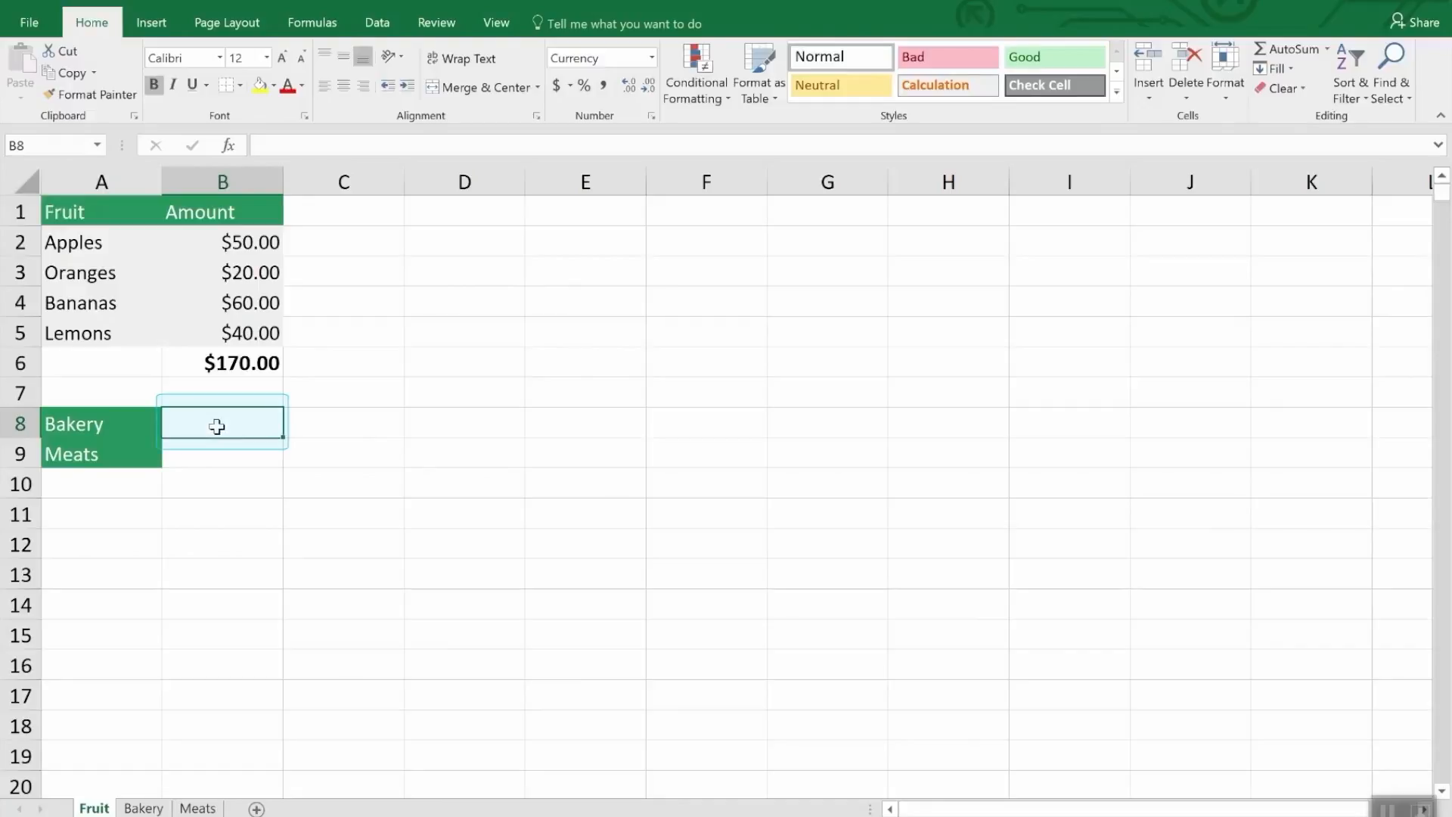
{"action": "type", "text": "="}
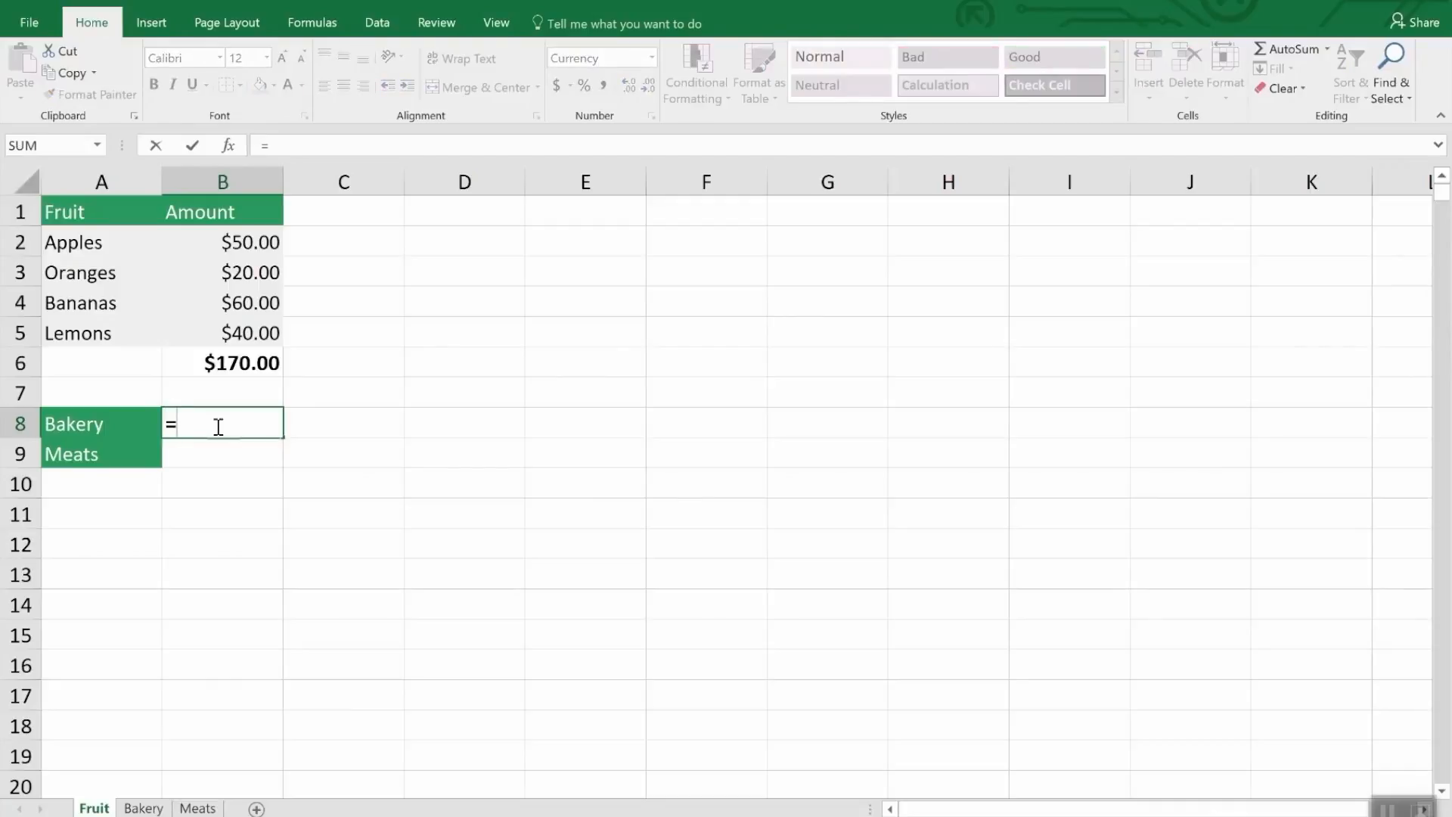
{"action": "type", "text": "sum"}
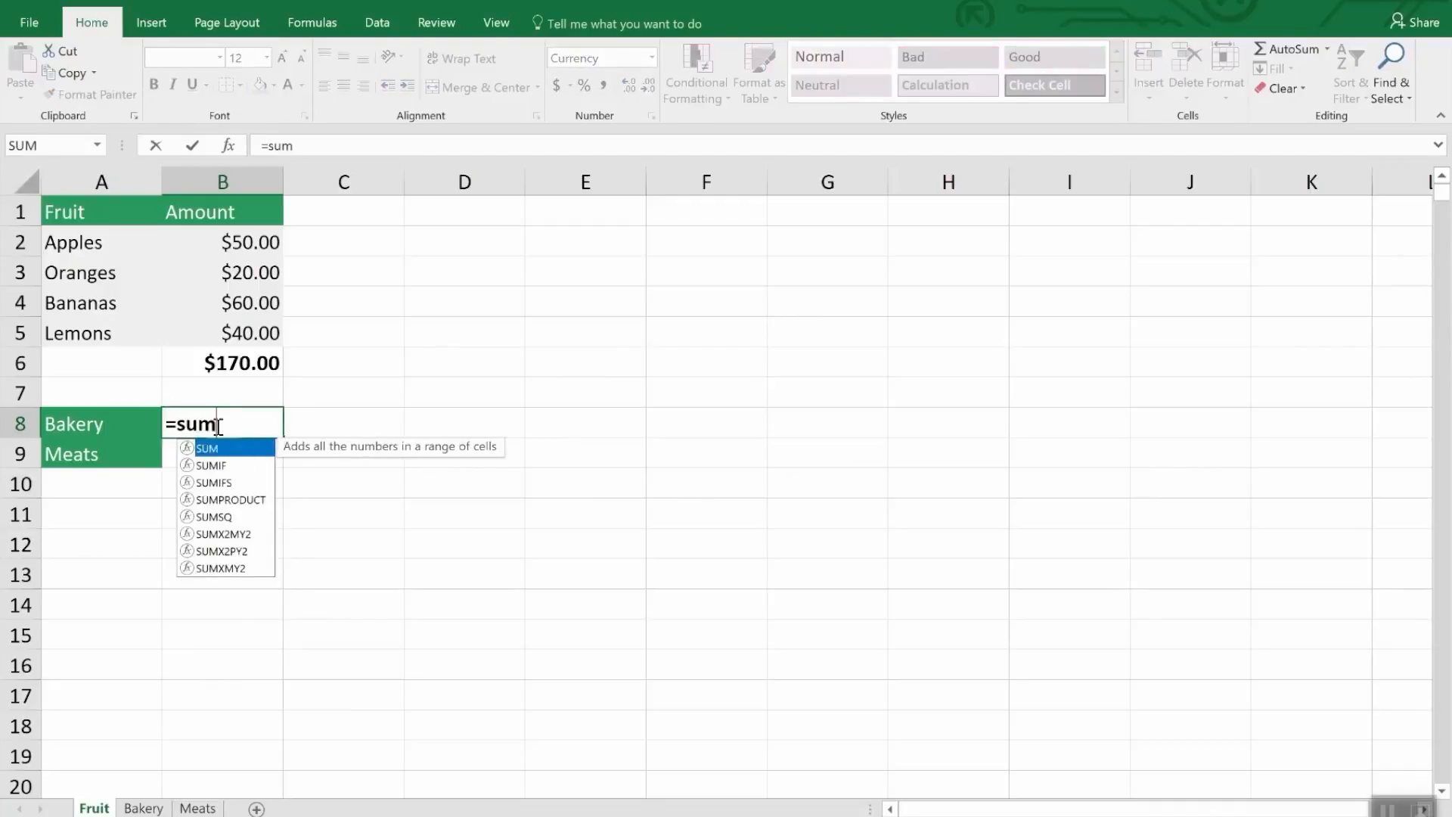
{"action": "type", "text": "("}
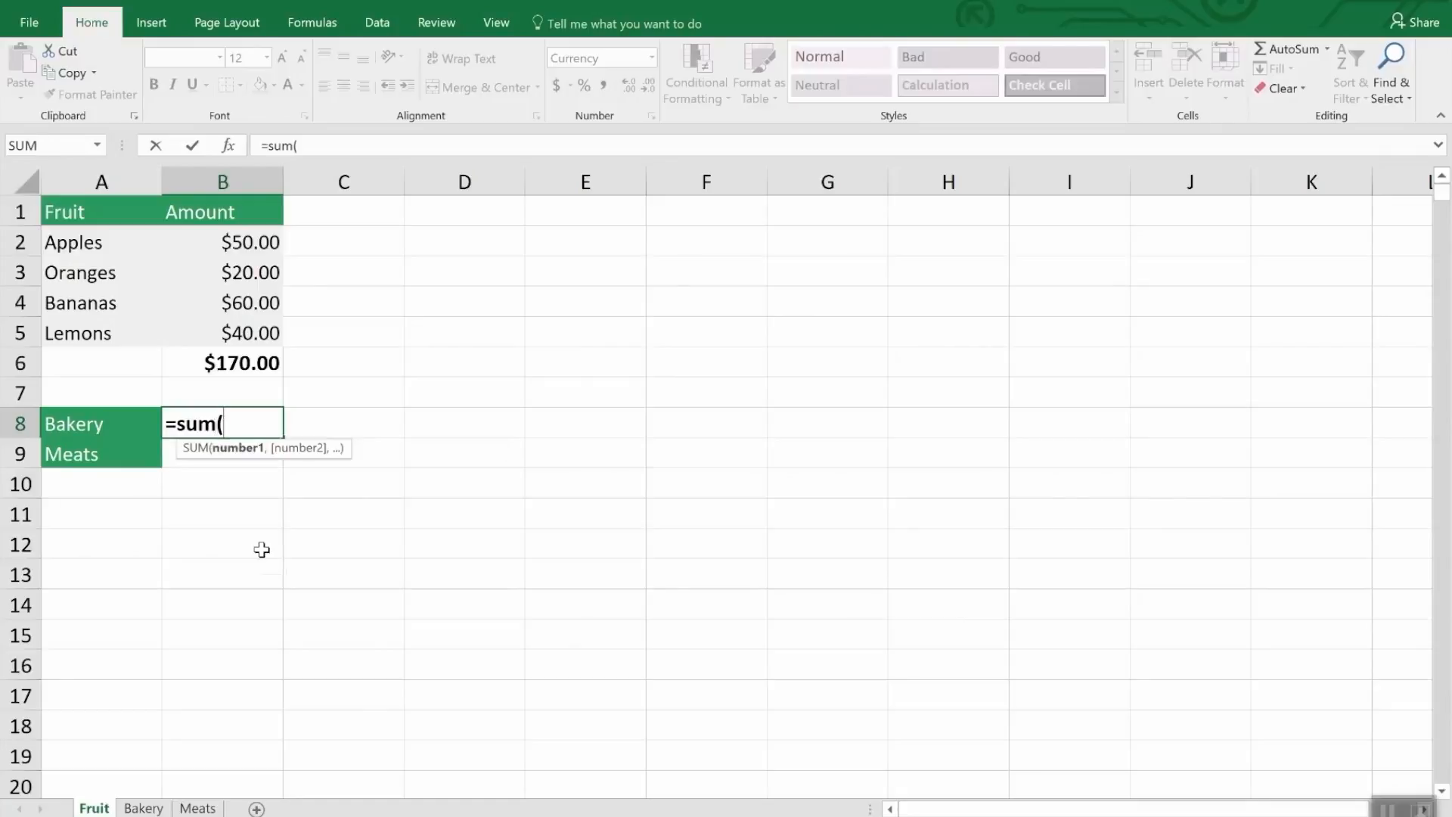
{"action": "left_click", "coordinate": [152, 807]}
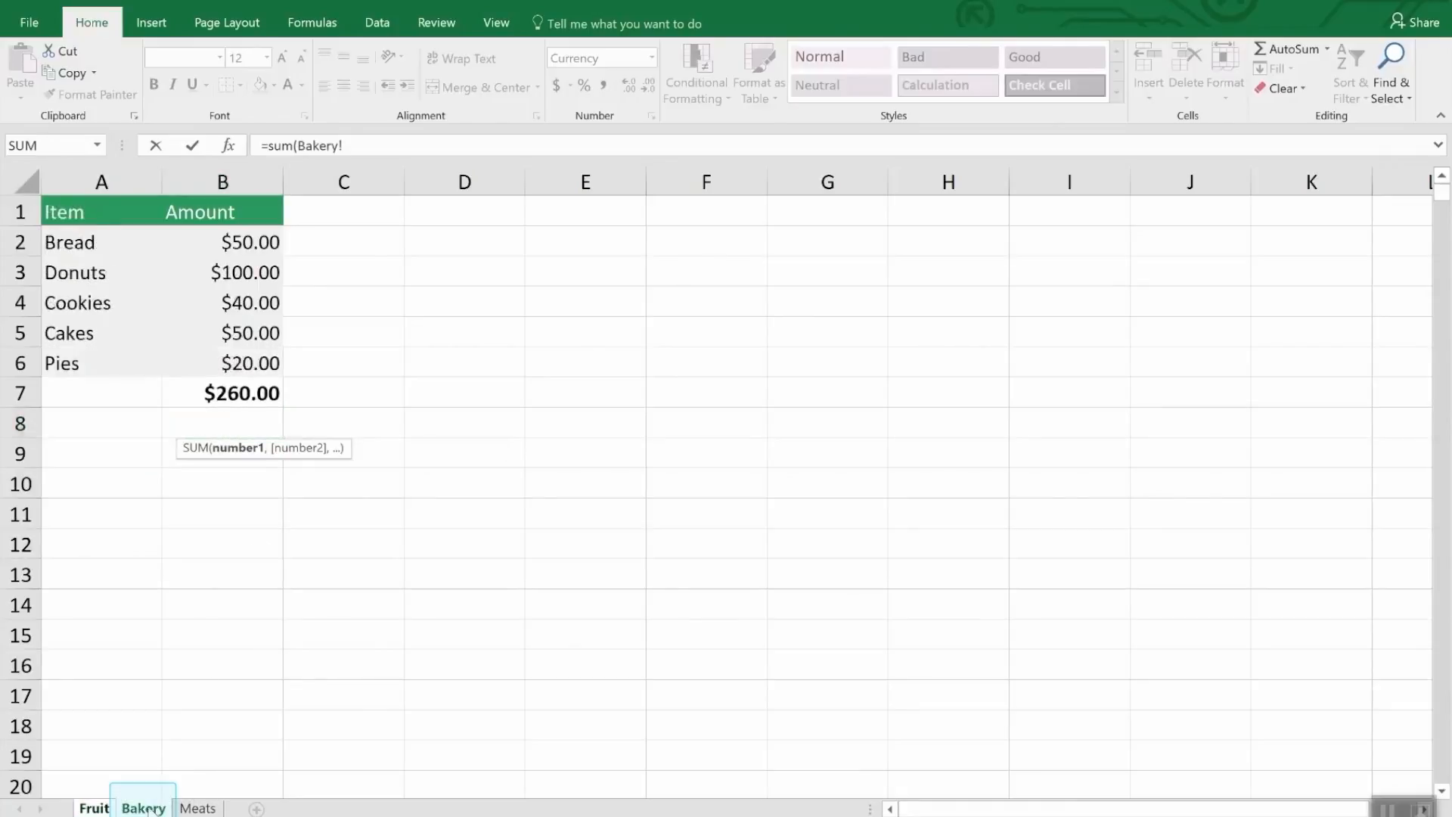
{"action": "left_click", "coordinate": [254, 390]}
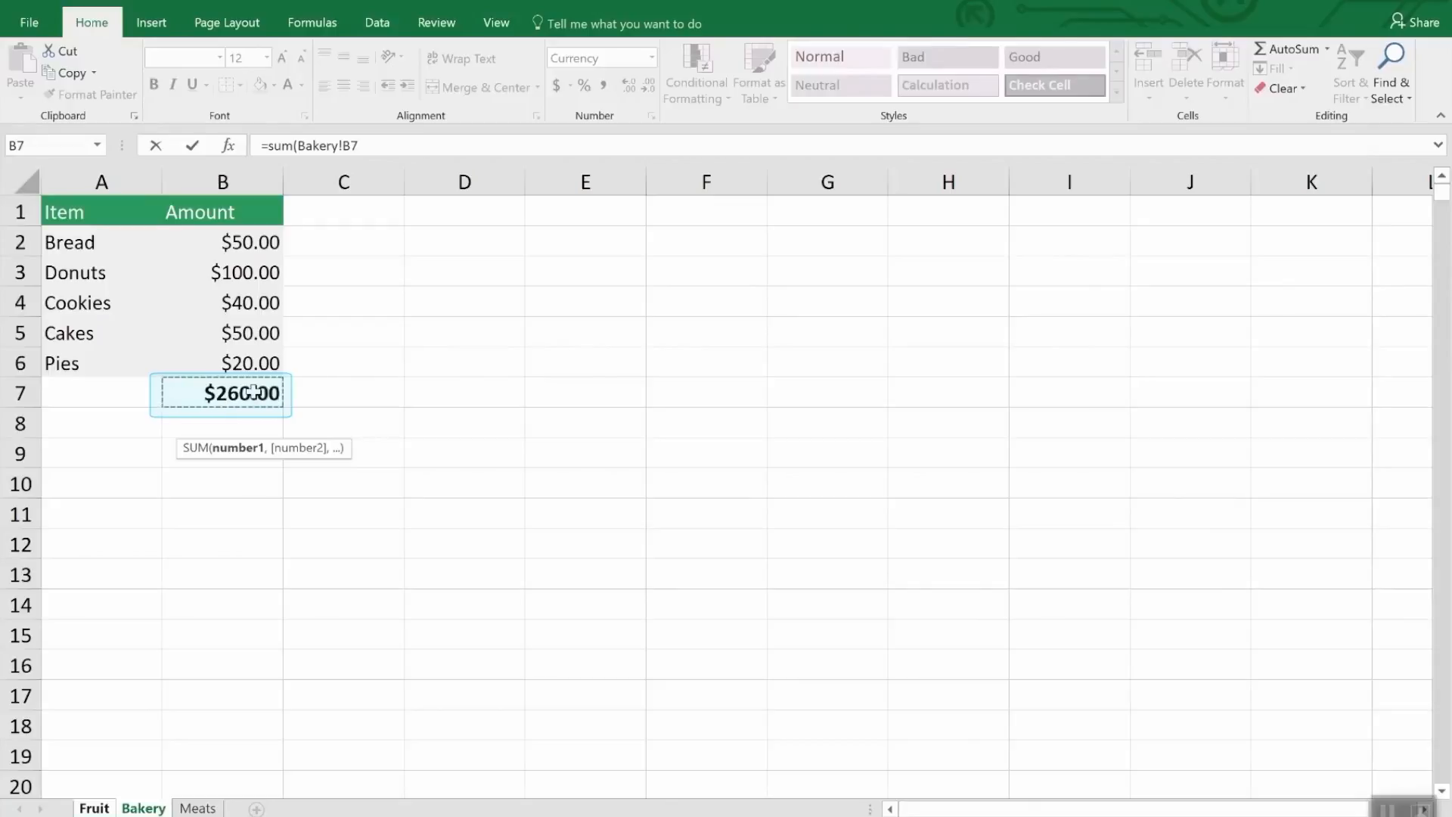
{"action": "key", "text": "Return"}
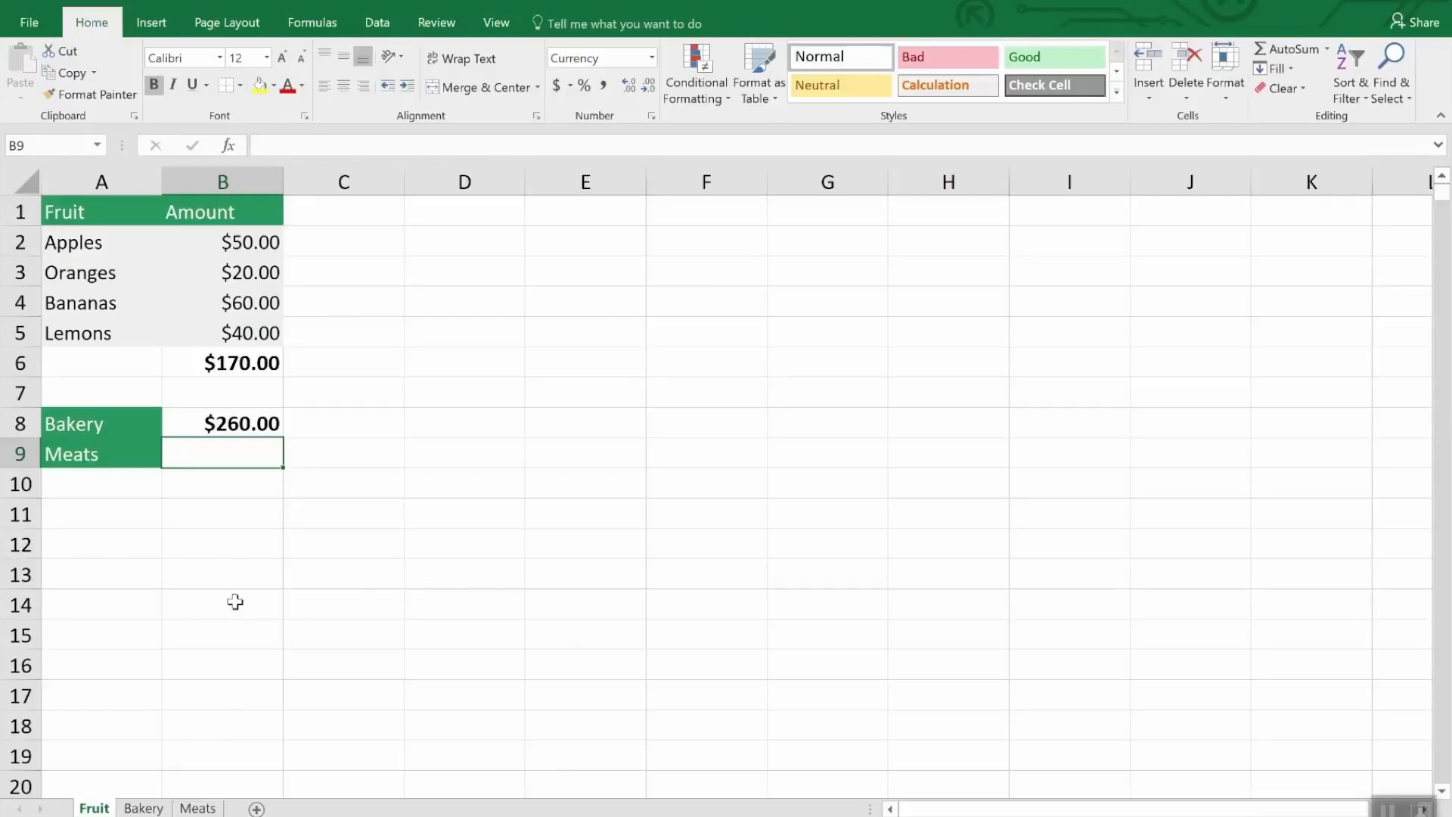
Enter a SUM formula in cell B9 that adds the chicken and fish amounts, cells B3 and B5 of the Meats sheet.
{"action": "type", "text": "=sum("}
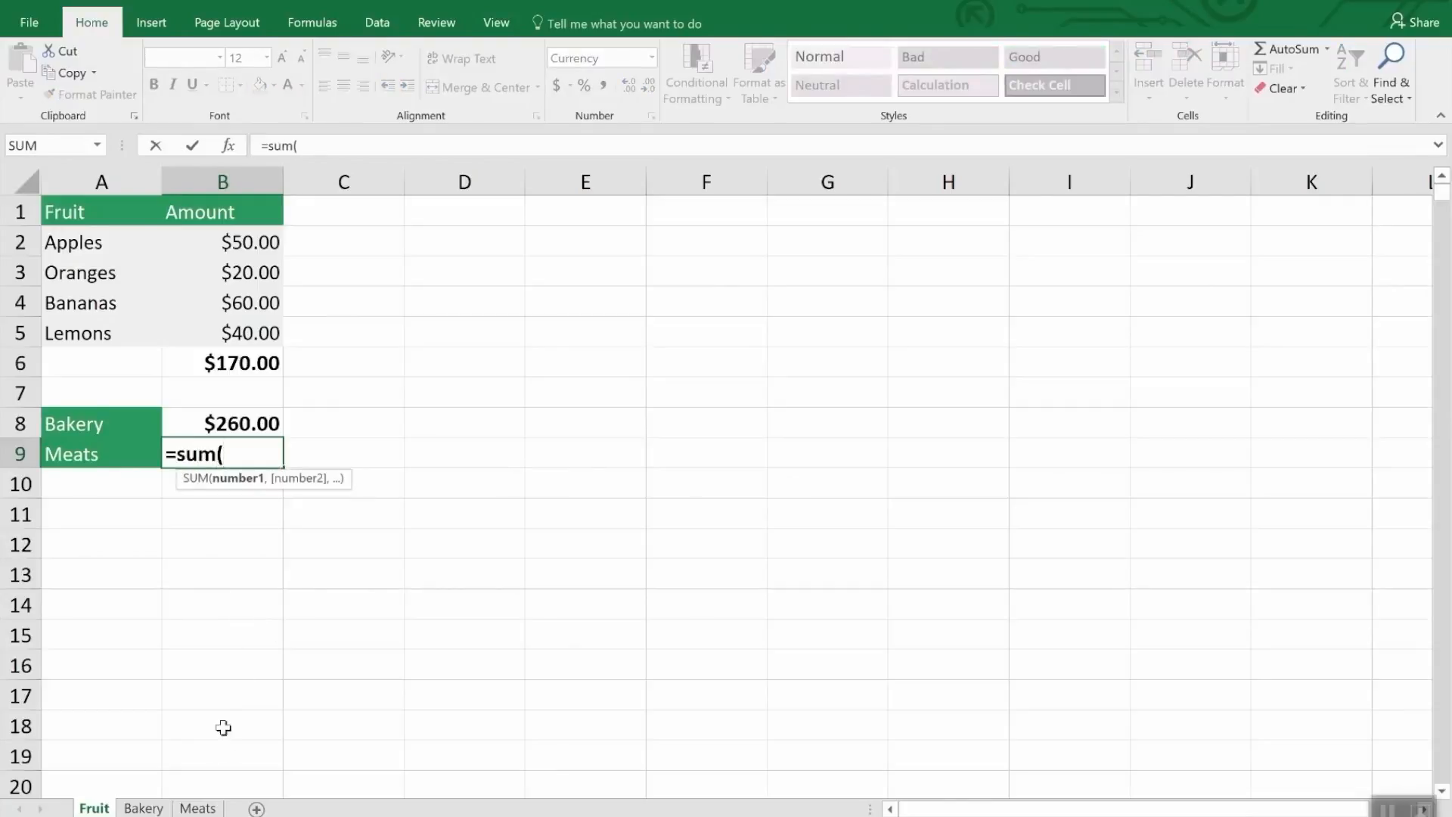
{"action": "left_click", "coordinate": [200, 808]}
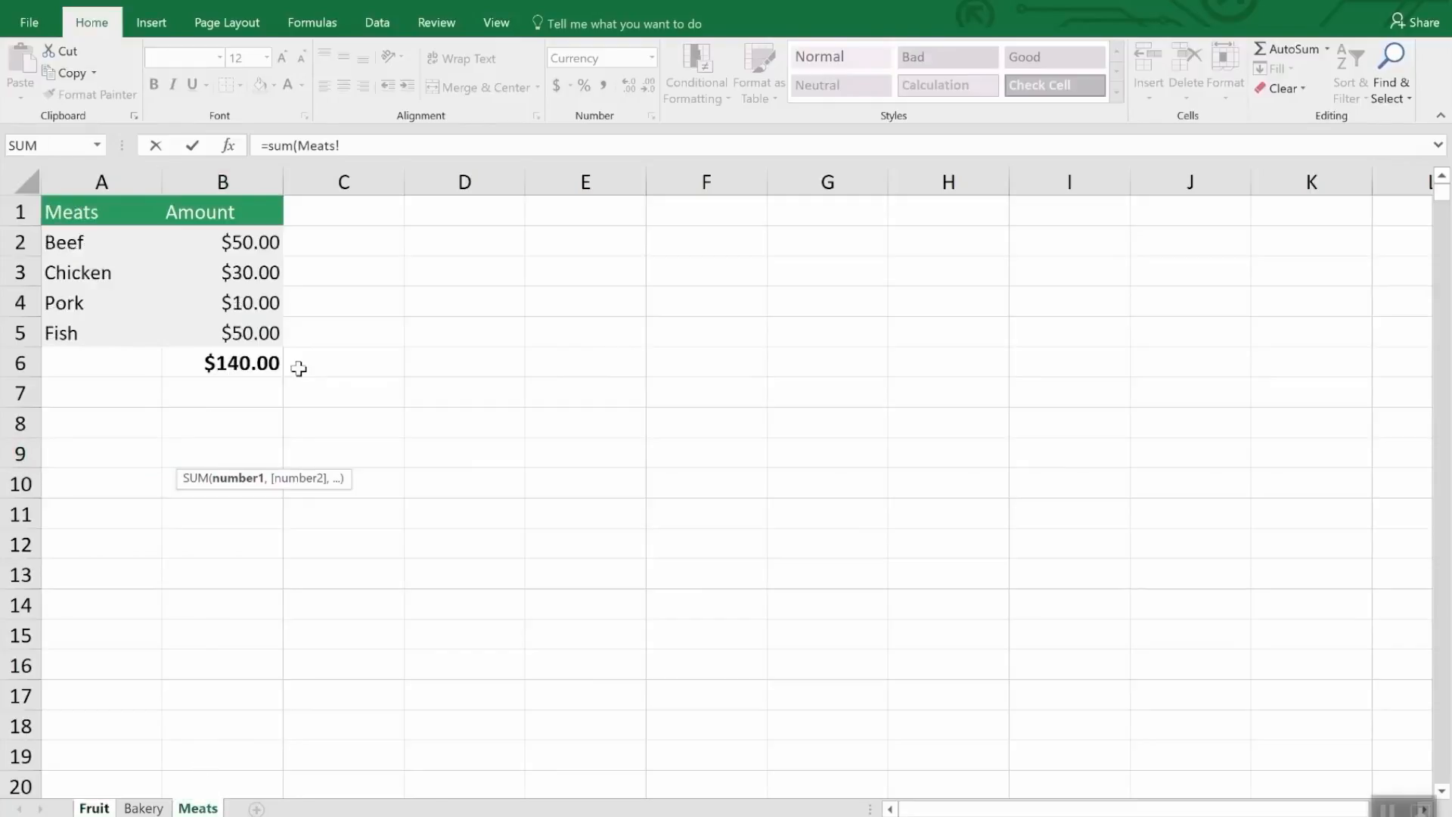
{"action": "left_click", "coordinate": [257, 271]}
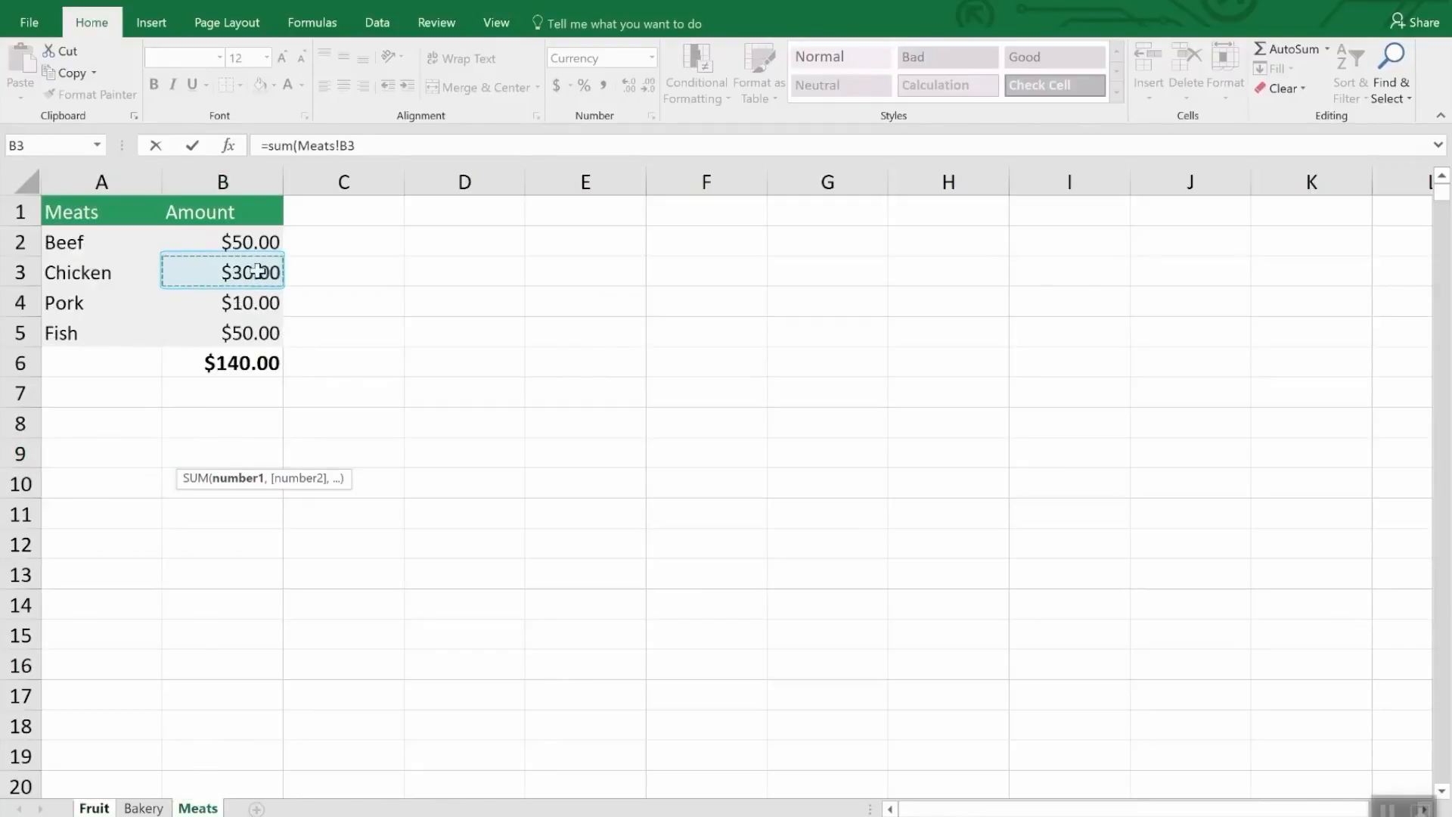
{"action": "type", "text": ","}
{"action": "left_click", "coordinate": [261, 331]}
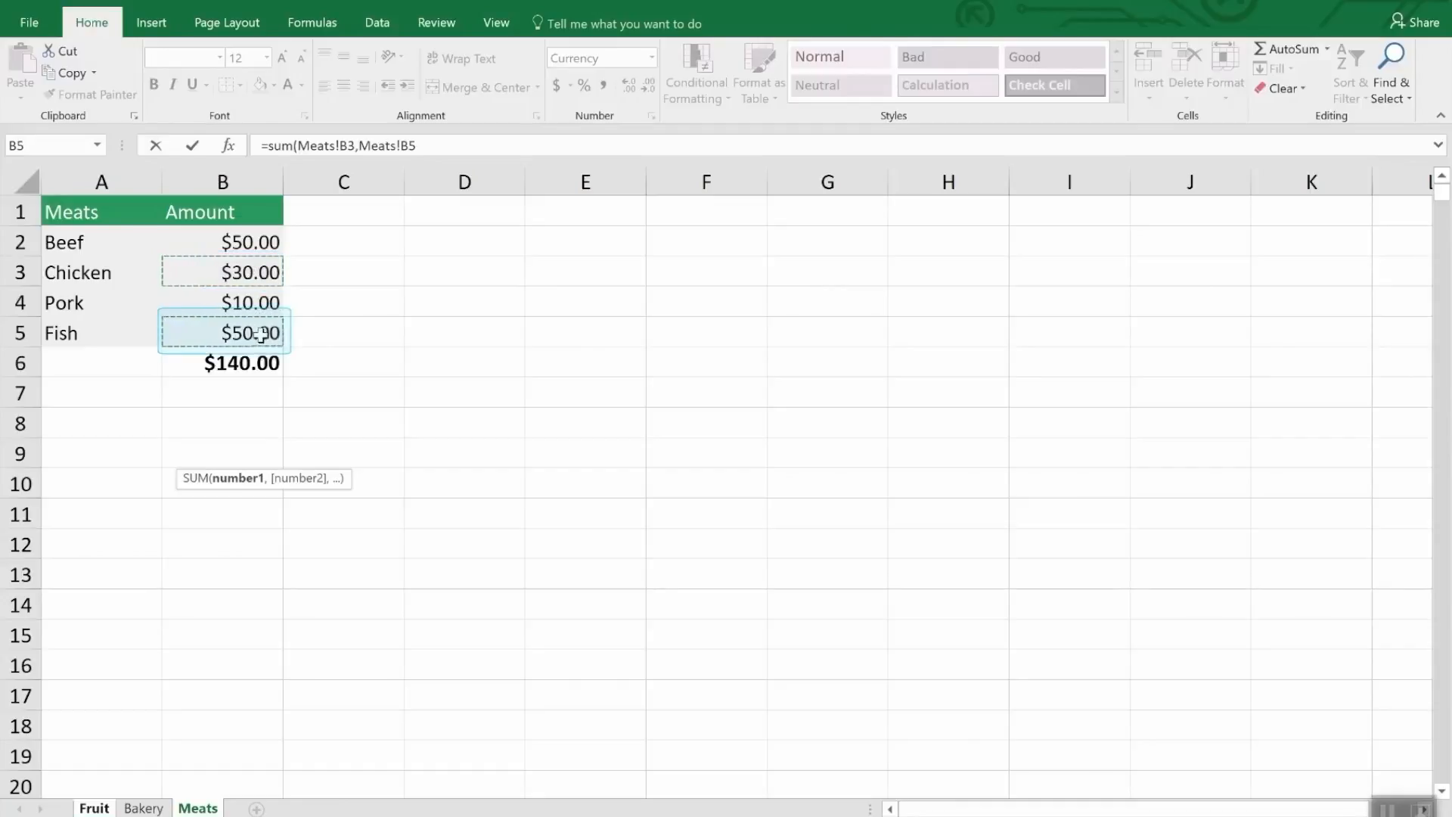
{"action": "key", "text": "Return"}
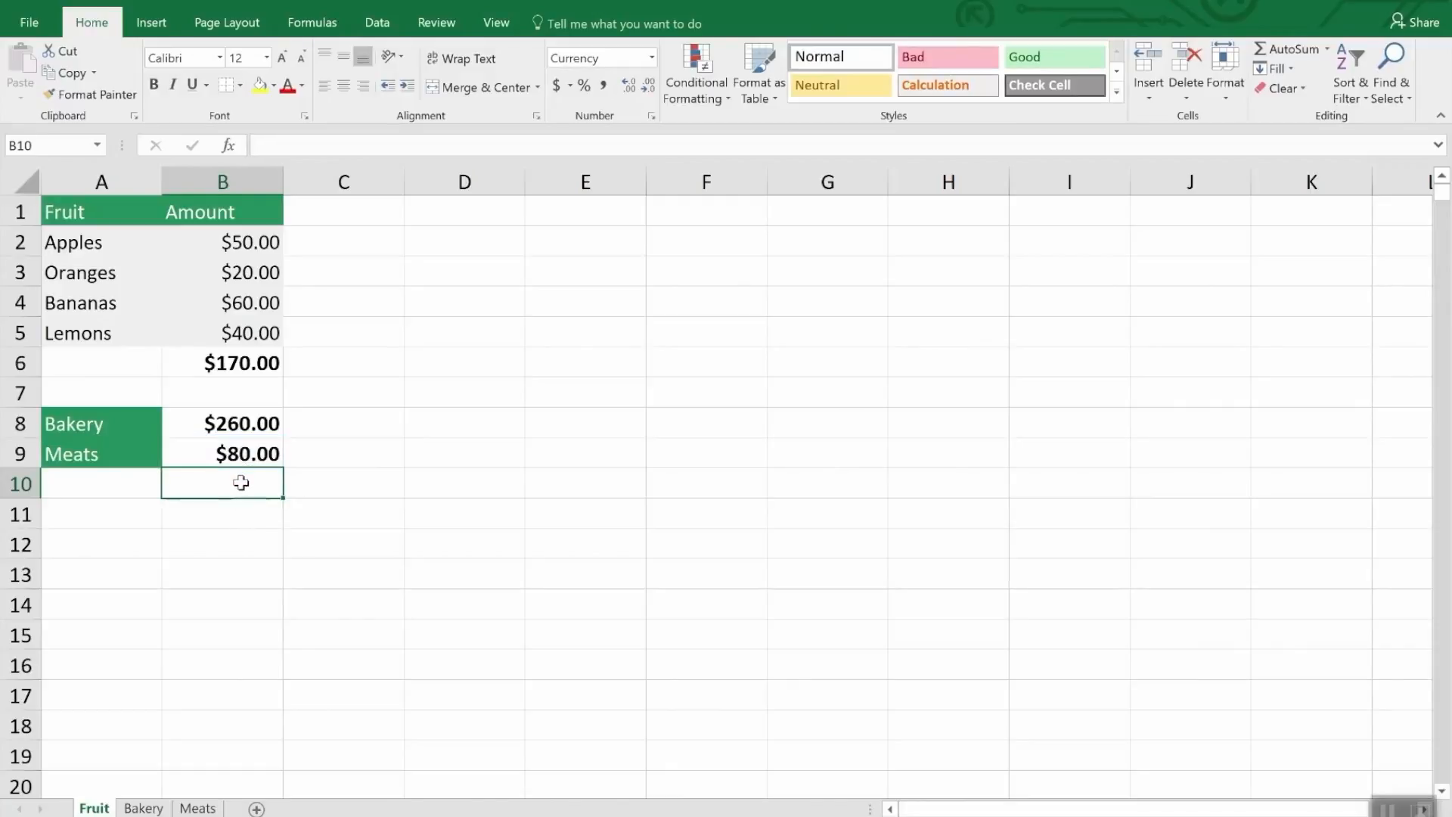
Edit the SUM formula in cell B8 of the Fruit sheet, changing its sheet reference to Meats so it reads =SUM(Meats!B7).
{"action": "left_click", "coordinate": [243, 425]}
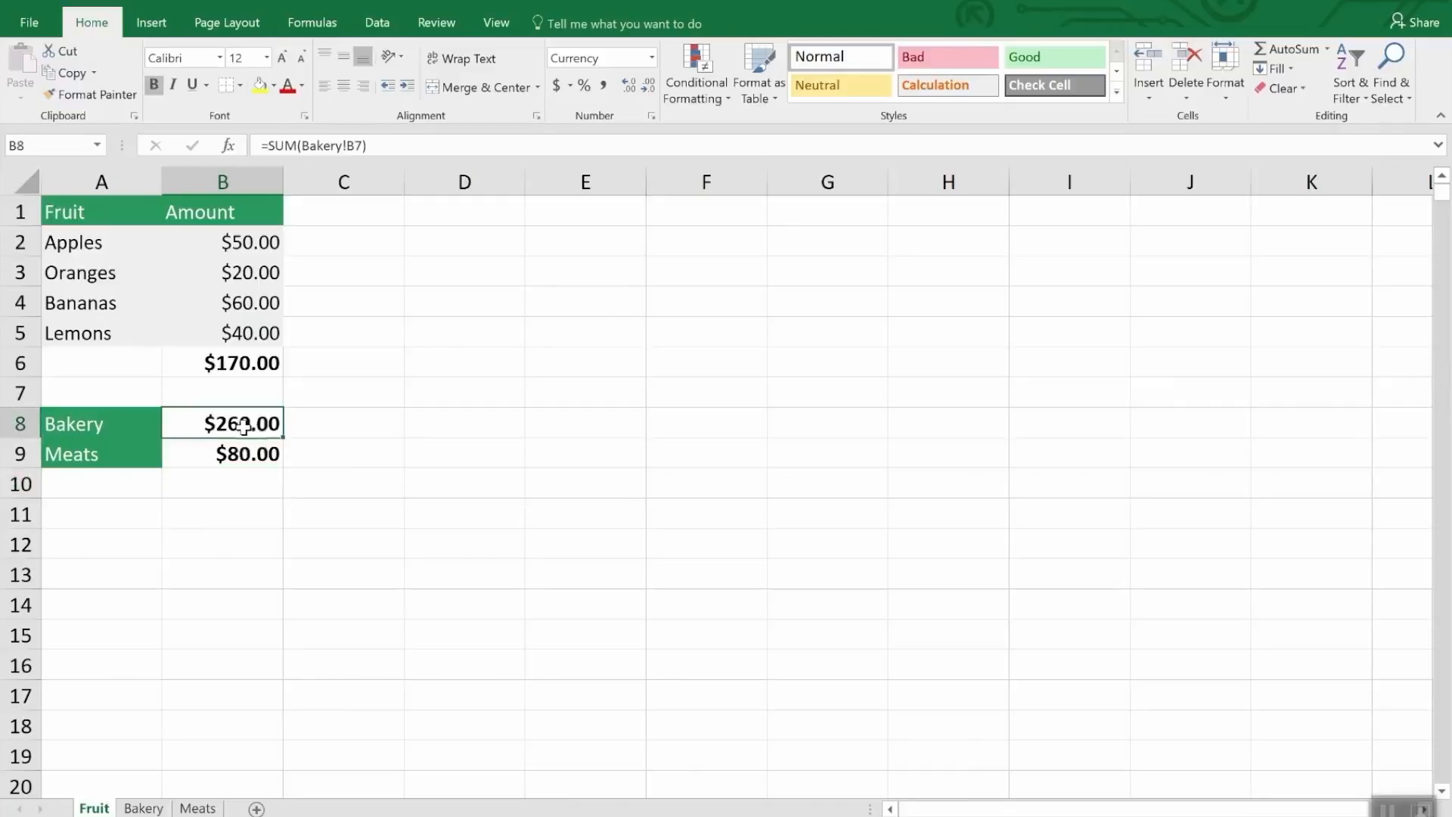
{"action": "left_click", "coordinate": [399, 146]}
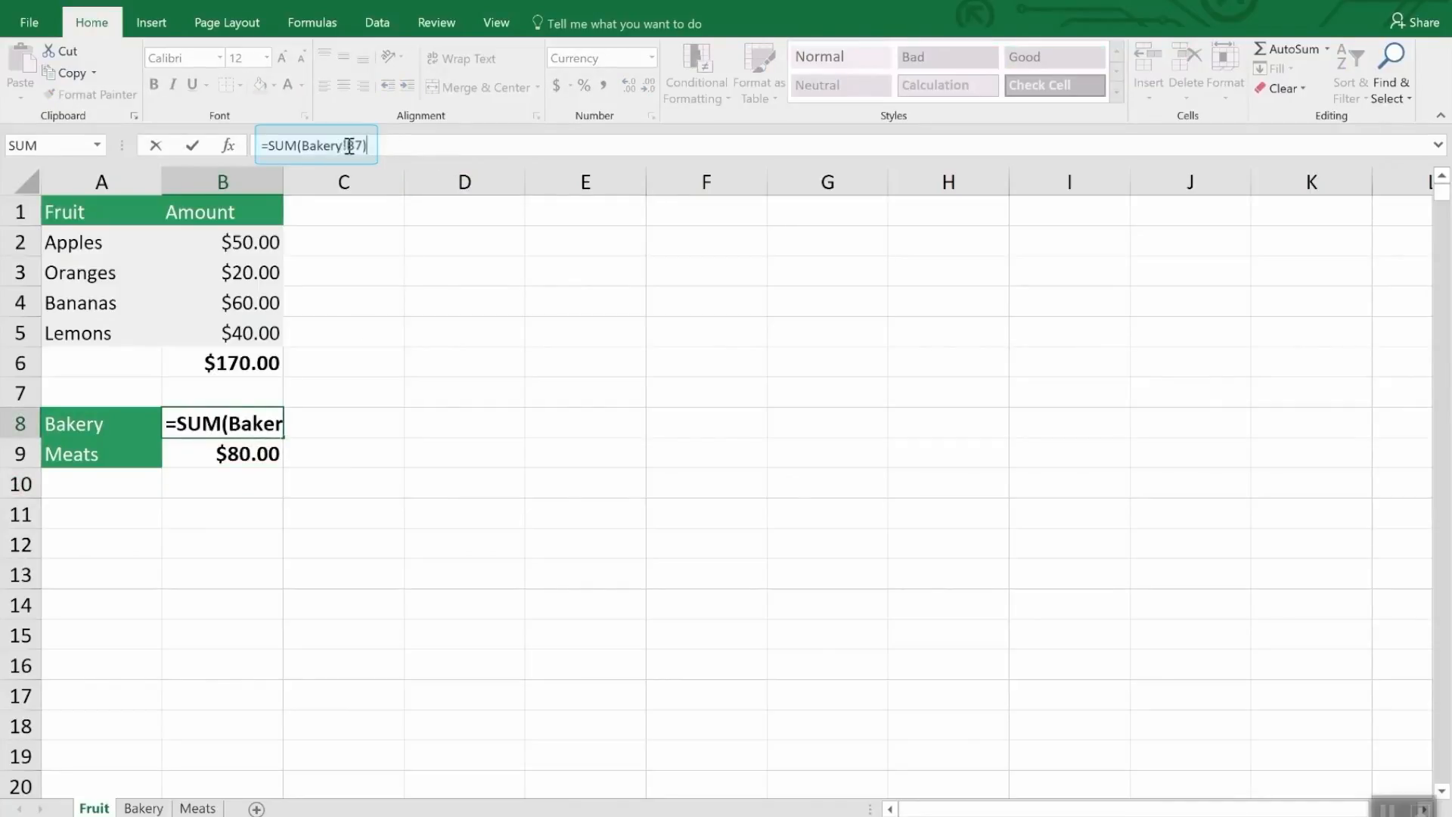
{"action": "left_click_drag", "start_coordinate": [351, 146], "coordinate": [303, 145]}
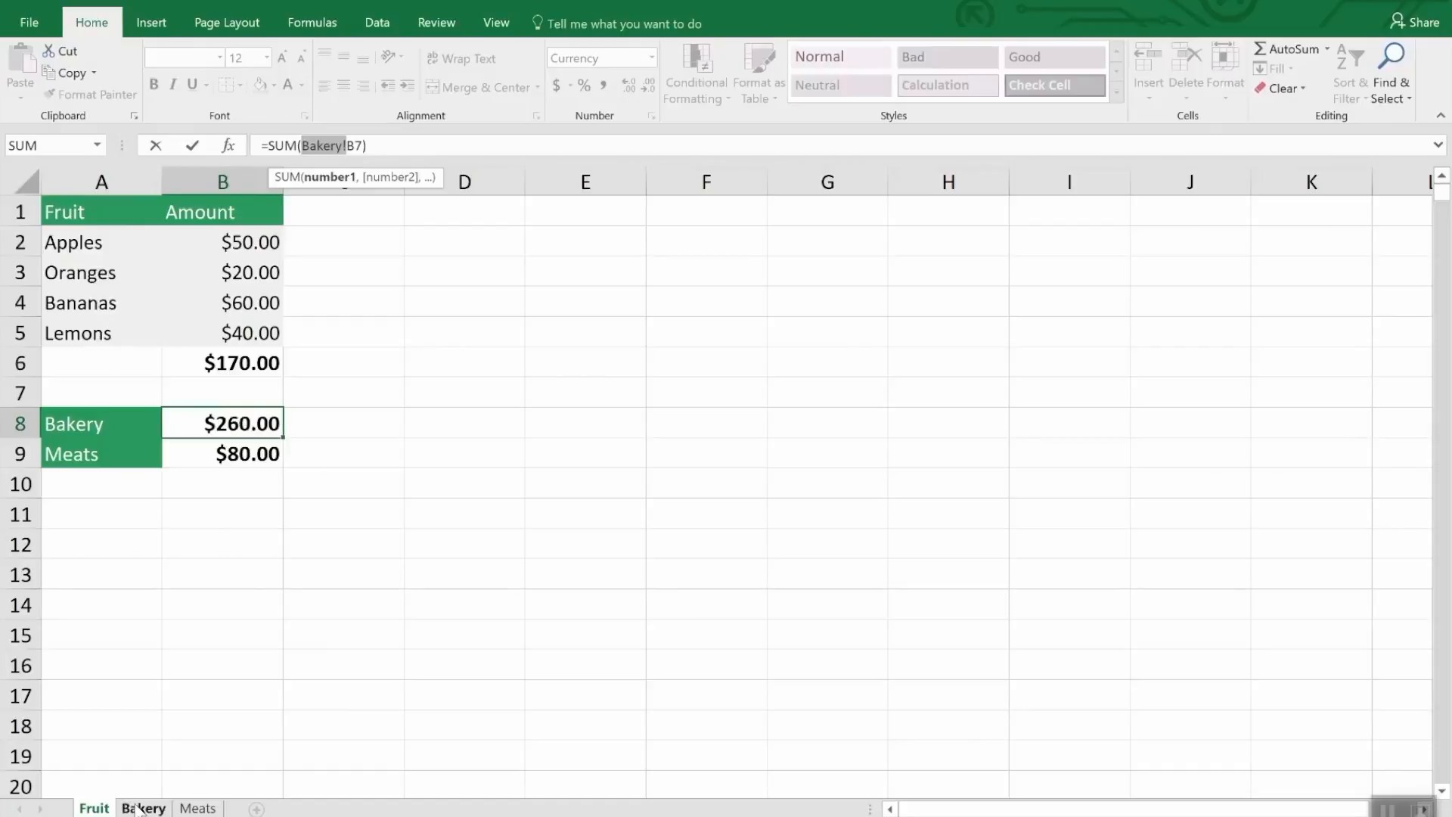
{"action": "left_click", "coordinate": [139, 809]}
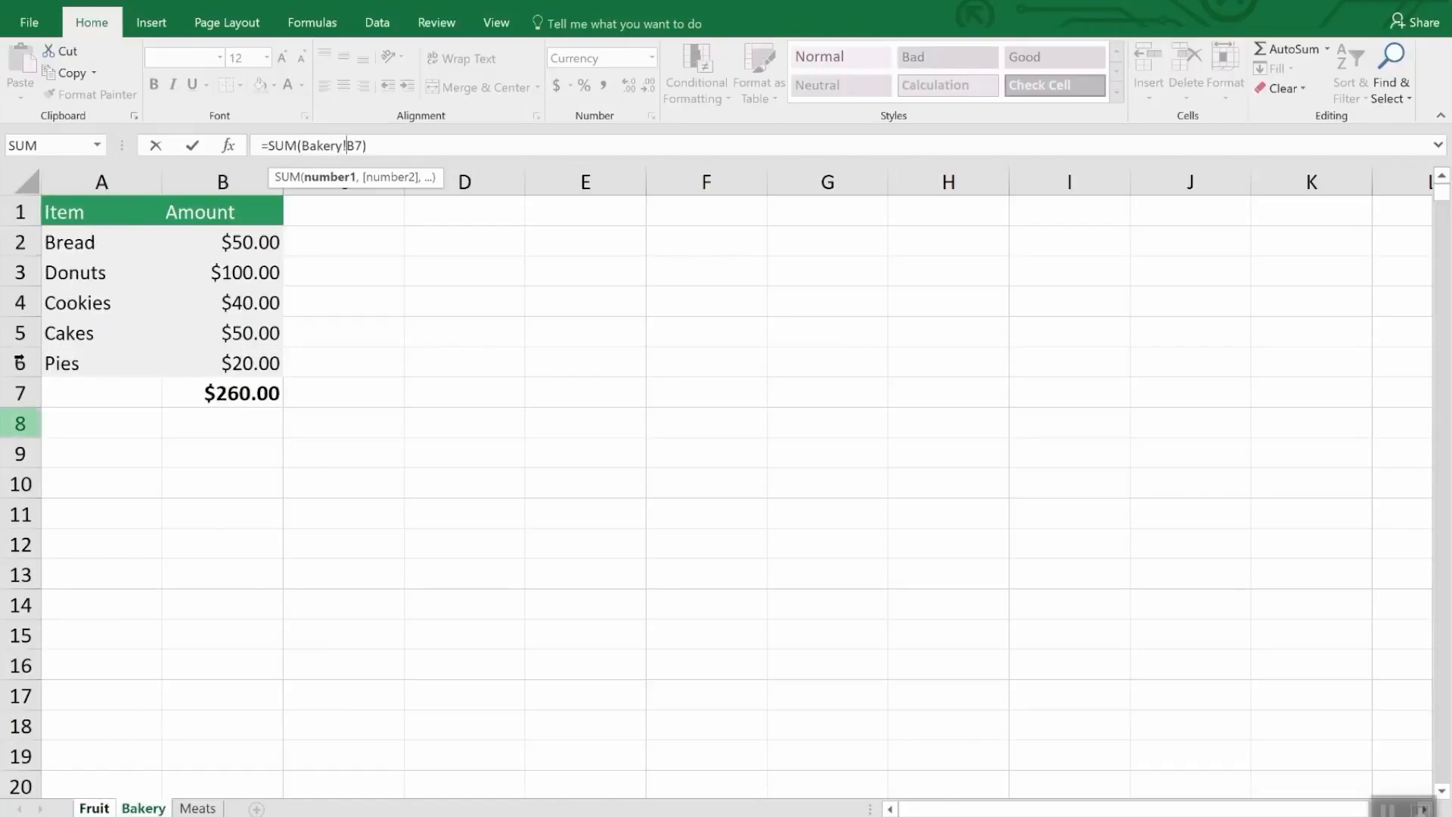
{"action": "left_click", "coordinate": [198, 807]}
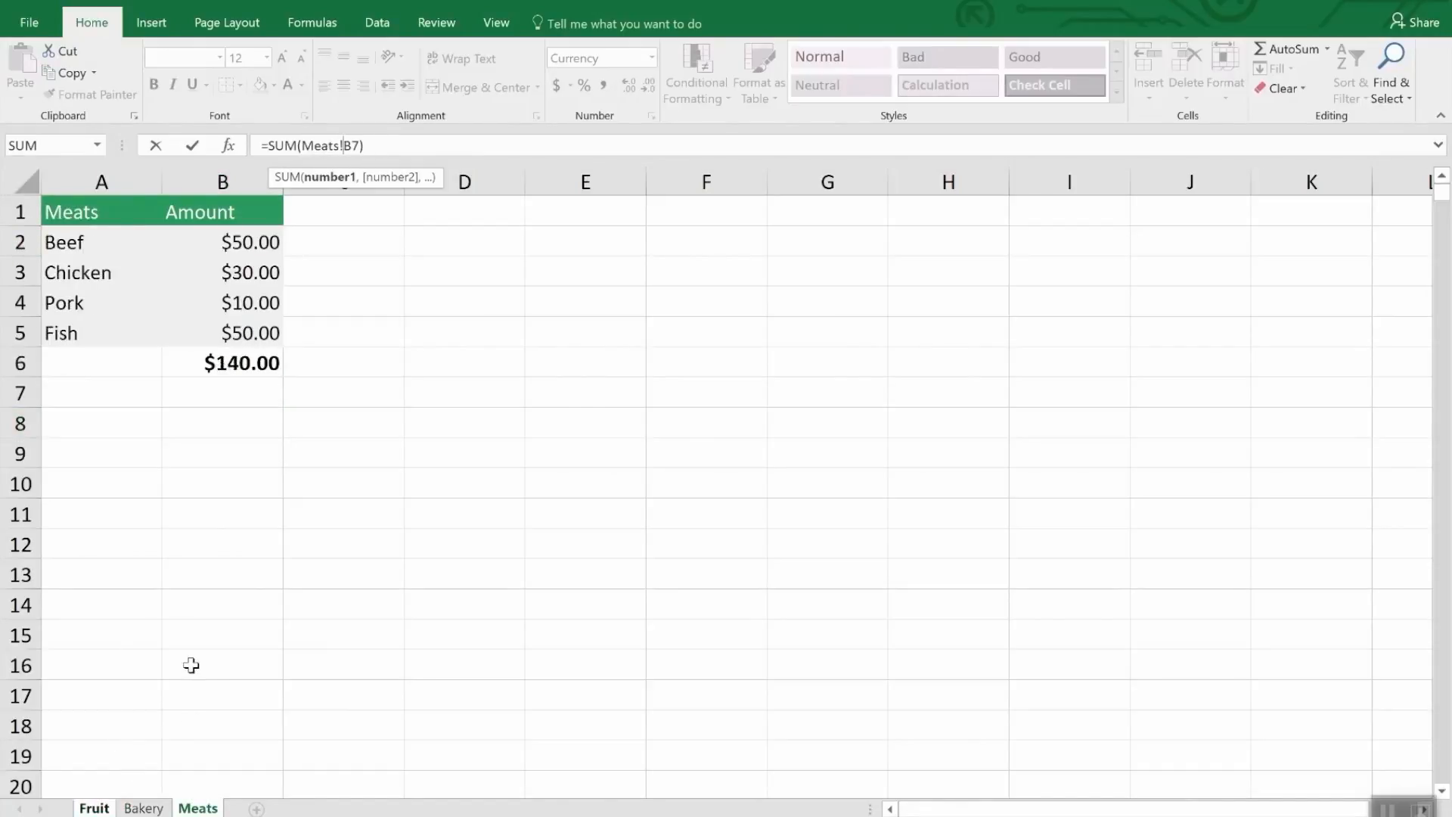
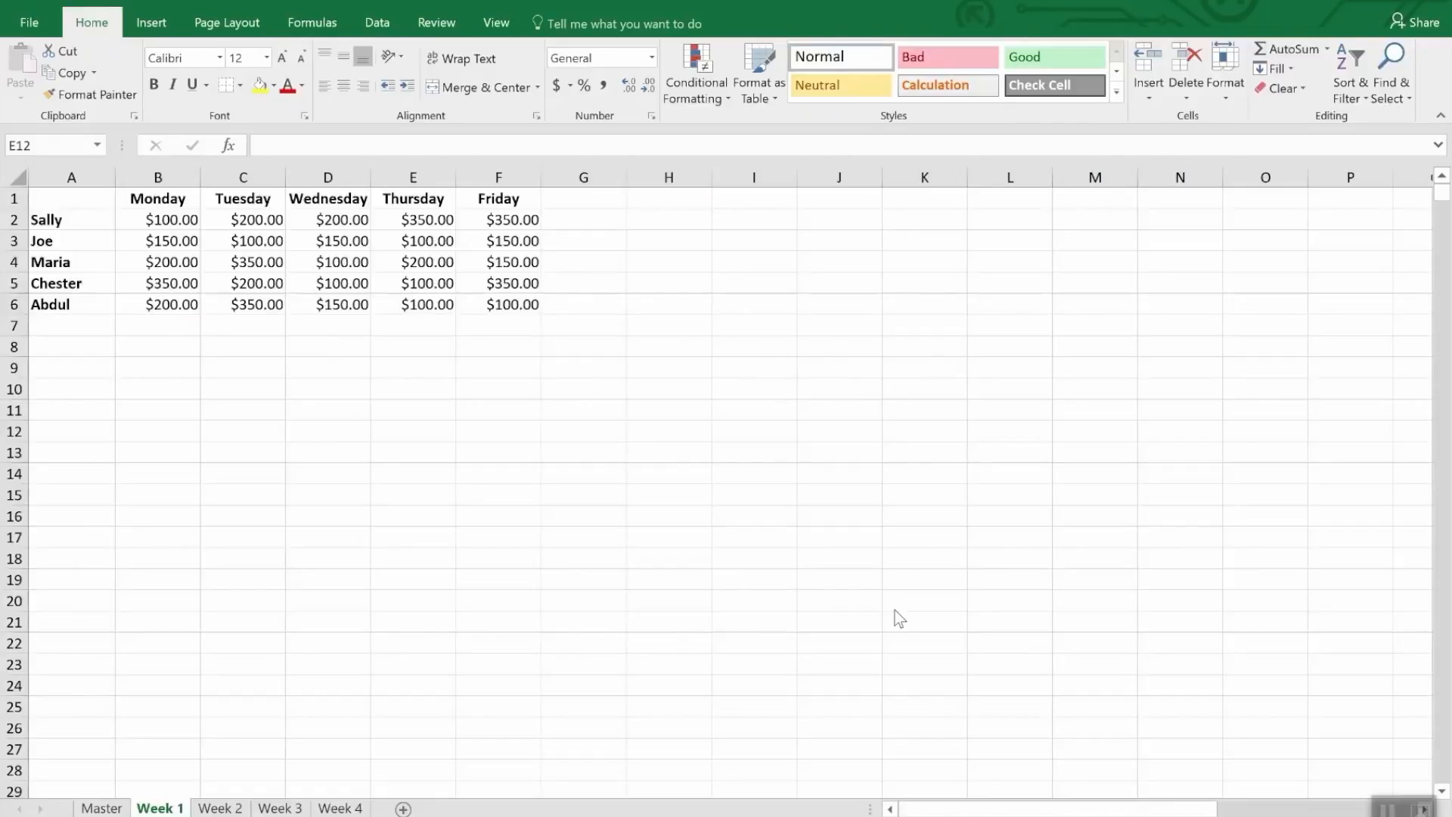
Start a Consolidate operation at cell A1 of the Master sheet, using the Sum function.
{"action": "left_click", "coordinate": [280, 808]}
{"action": "left_click", "coordinate": [338, 810]}
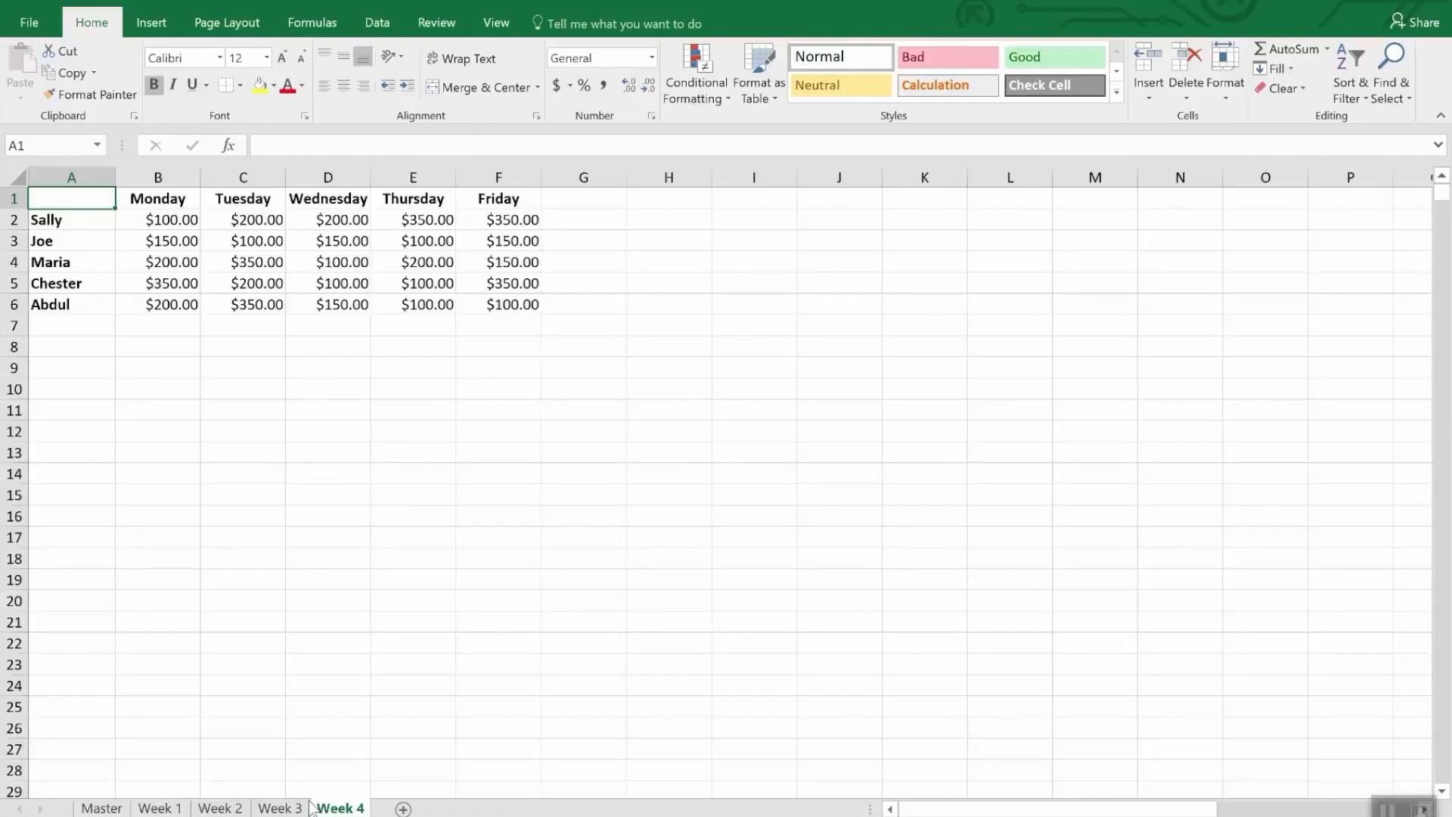
{"action": "left_click", "coordinate": [102, 809], "text": "ctrl"}
{"action": "left_click", "coordinate": [103, 808]}
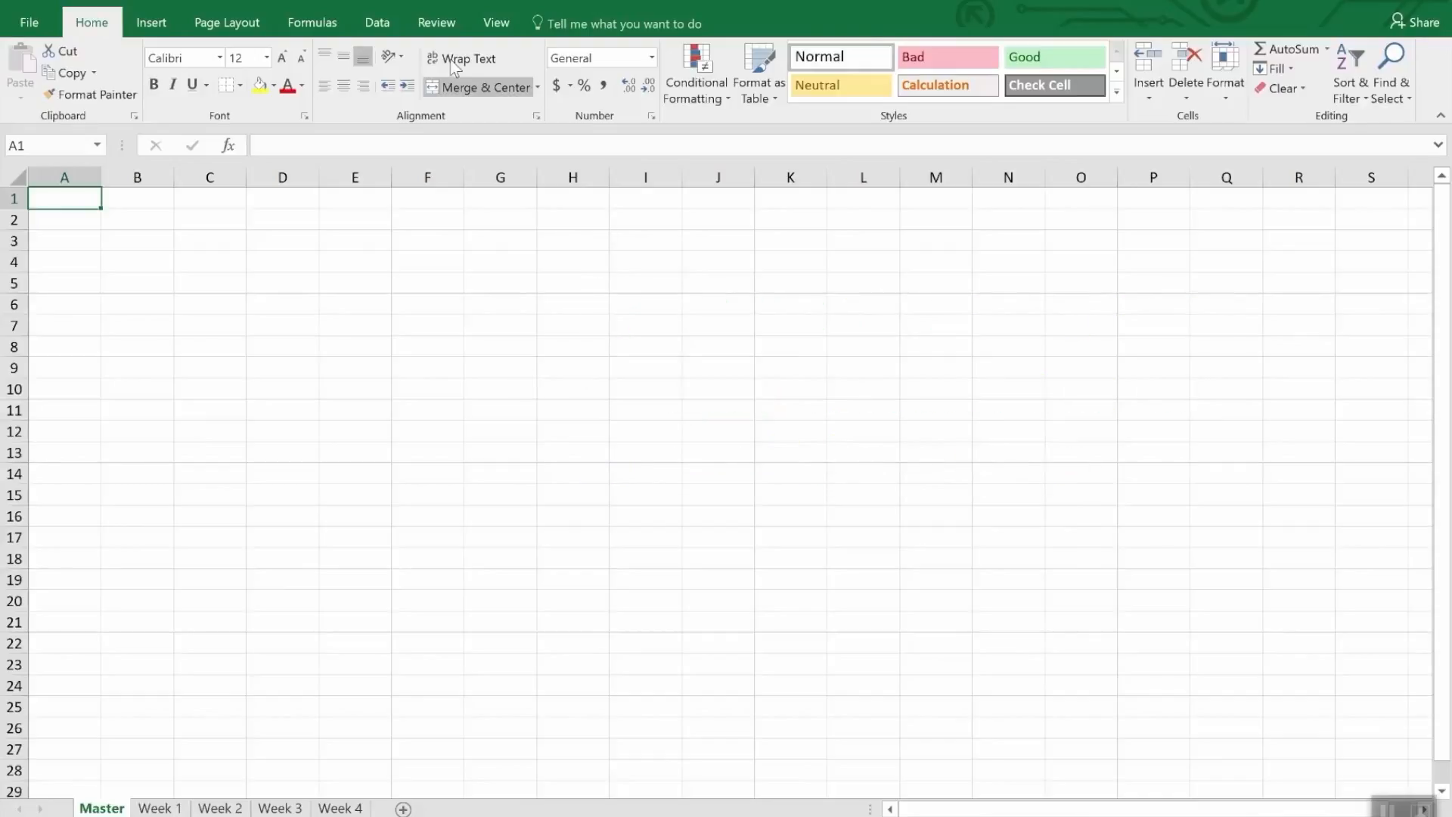
{"action": "left_click", "coordinate": [380, 23]}
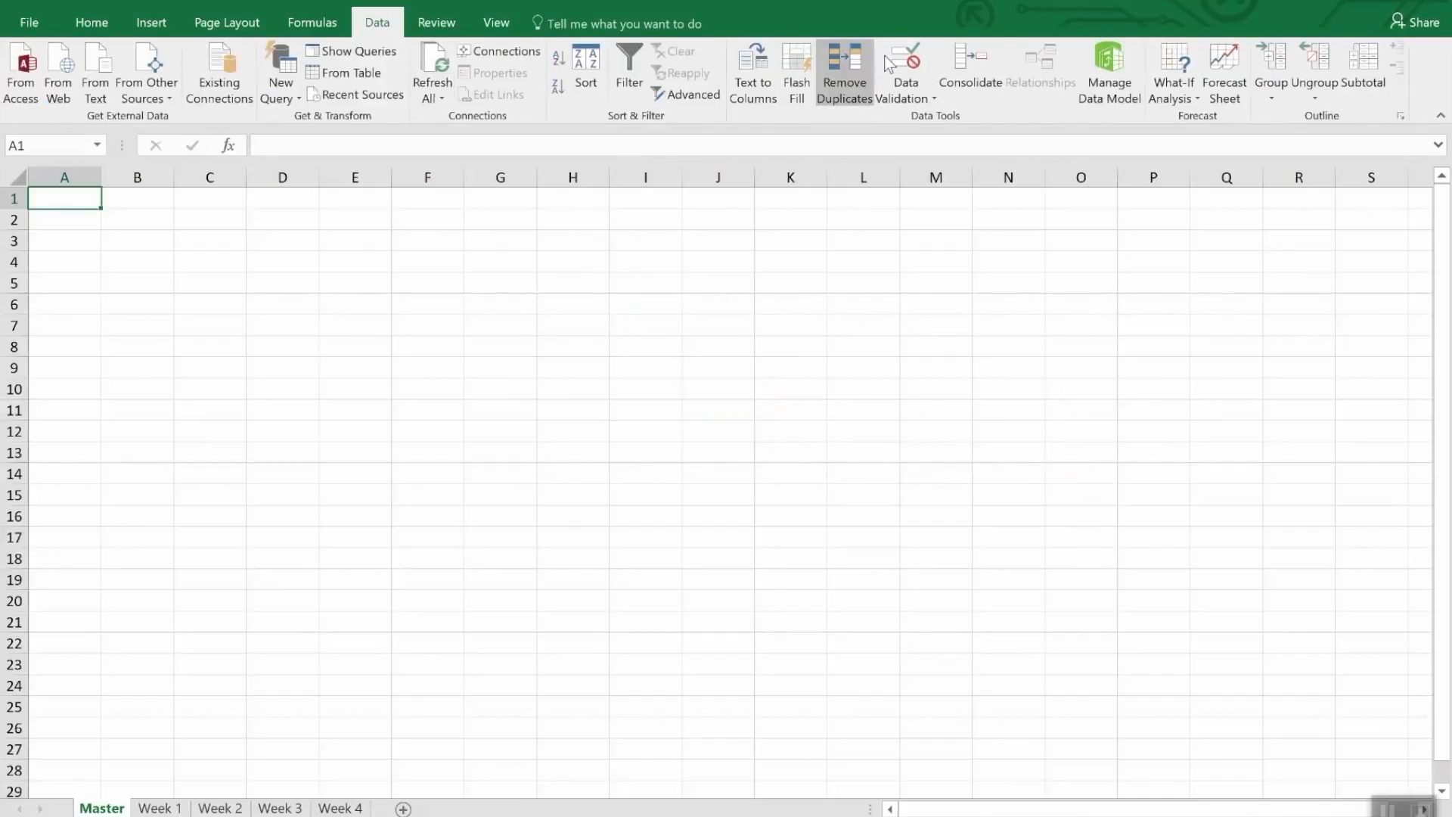
{"action": "left_click", "coordinate": [968, 63]}
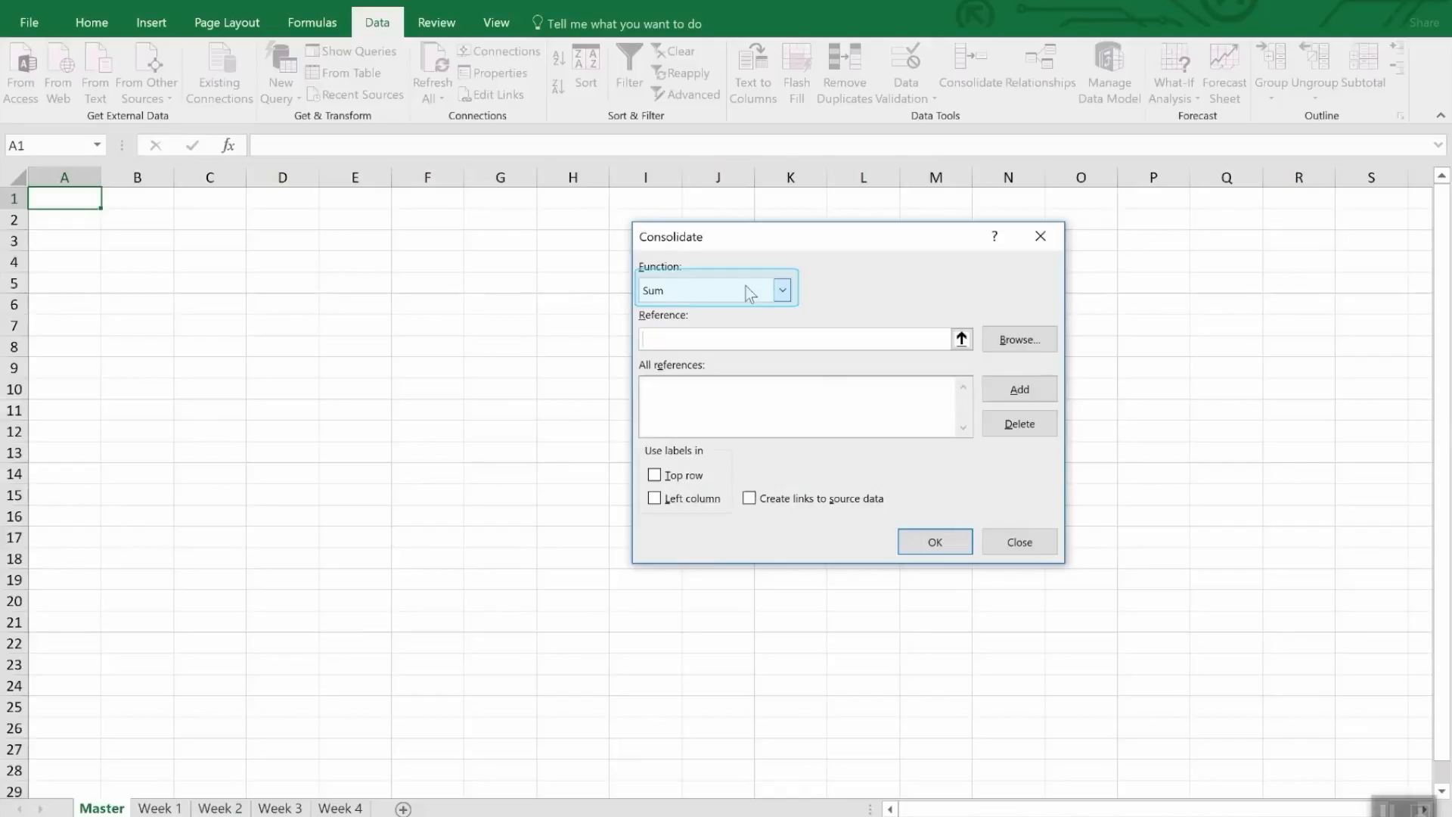
{"action": "left_click", "coordinate": [783, 292]}
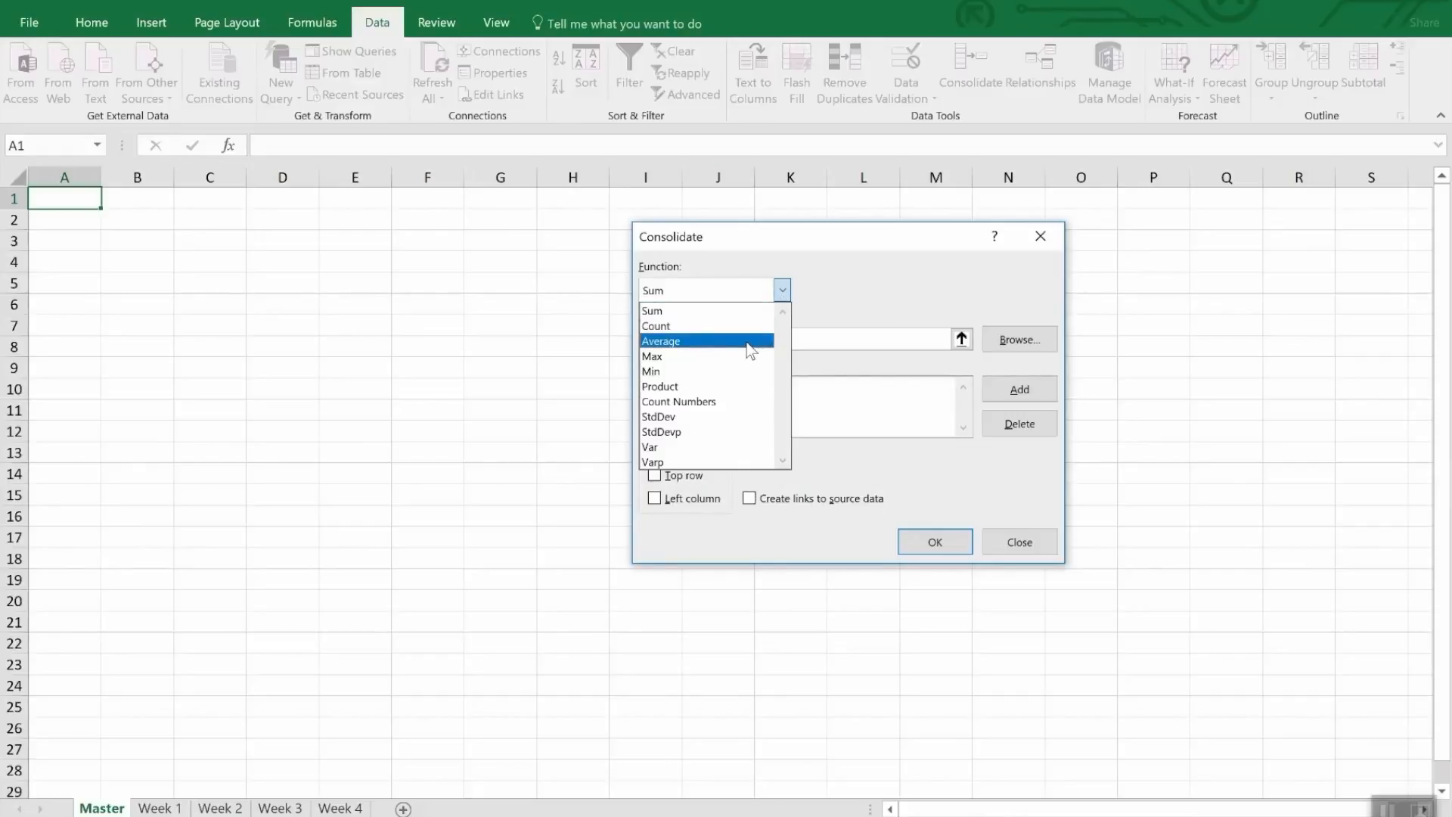
{"action": "left_click", "coordinate": [870, 288]}
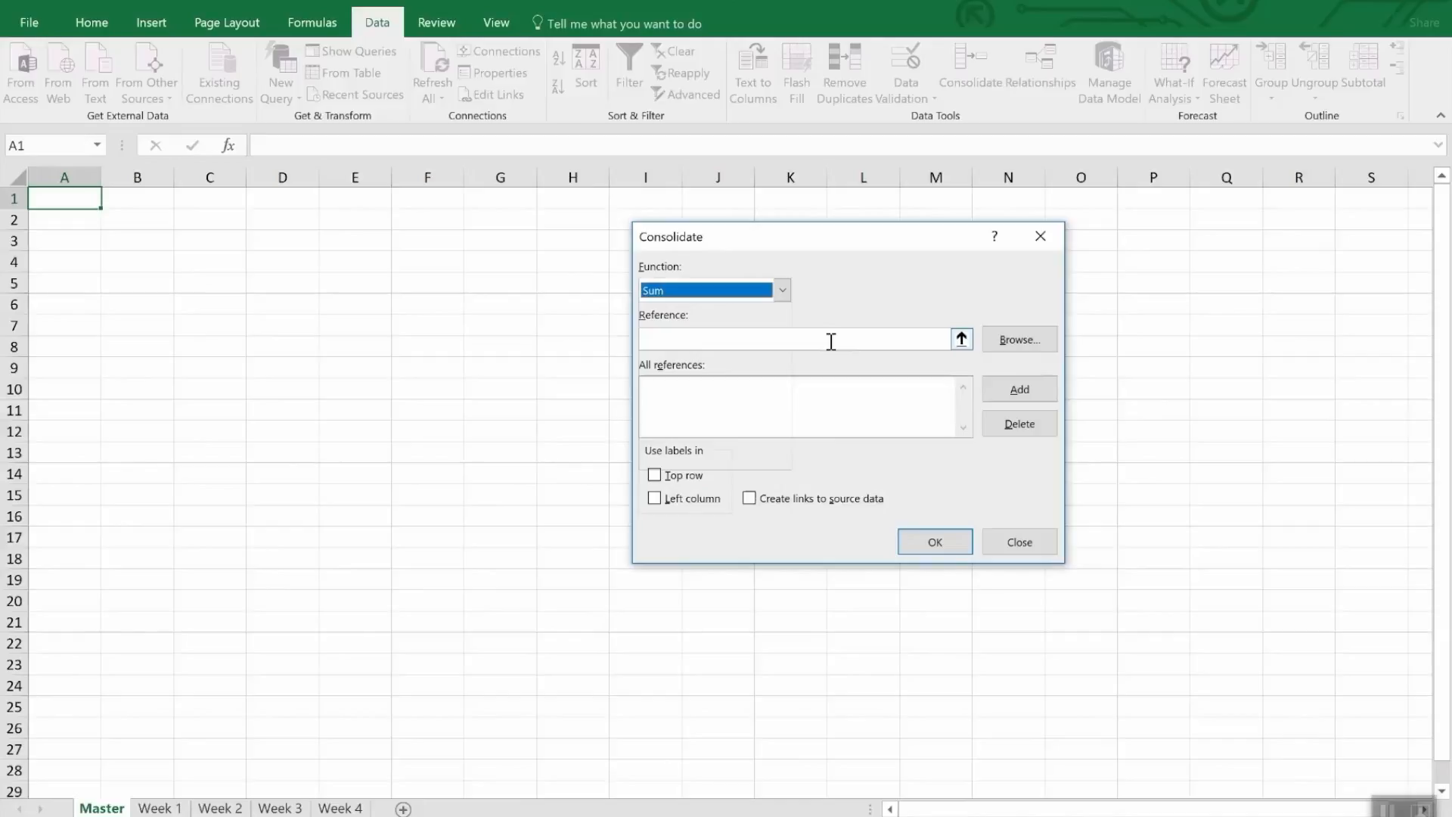
Add the range A1:F6 of the Week 1 sheet to the consolidation references.
{"action": "left_click", "coordinate": [960, 339]}
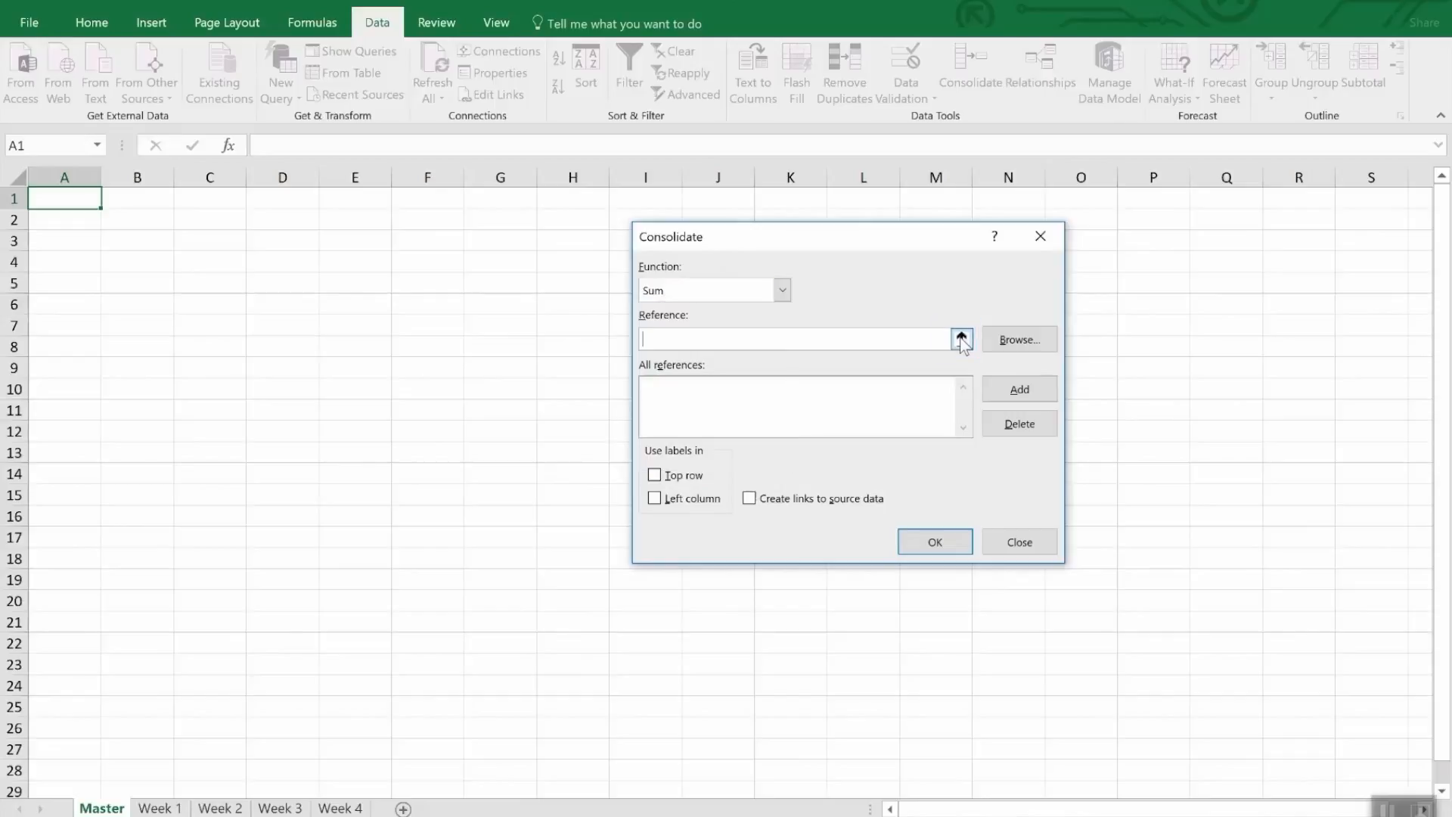
{"action": "left_click", "coordinate": [159, 807]}
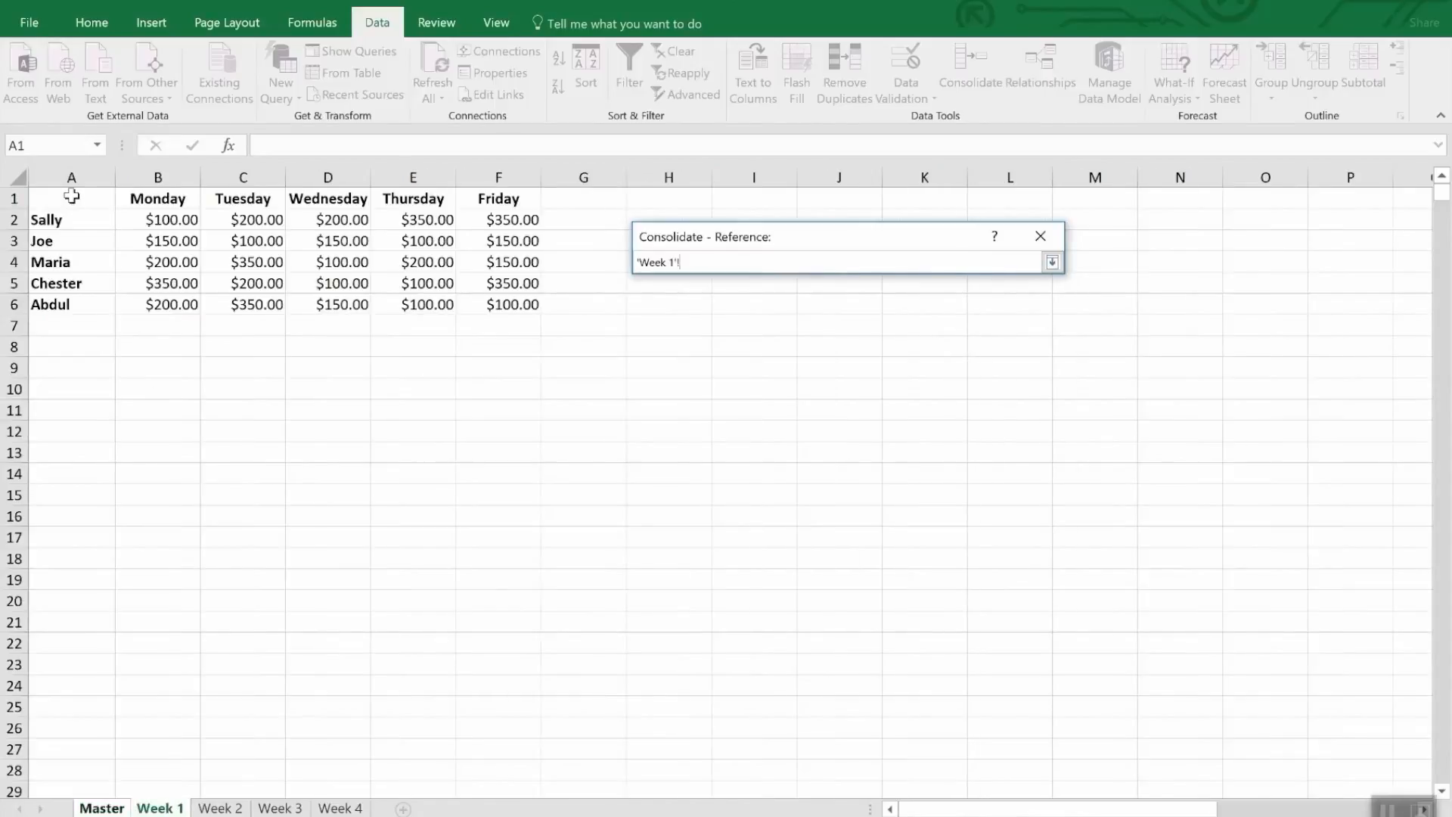
{"action": "mouse_move", "coordinate": [72, 204]}
{"action": "left_mouse_down"}
{"action": "mouse_move", "coordinate": [534, 299]}
{"action": "mouse_move", "coordinate": [514, 305]}
{"action": "left_mouse_up"}
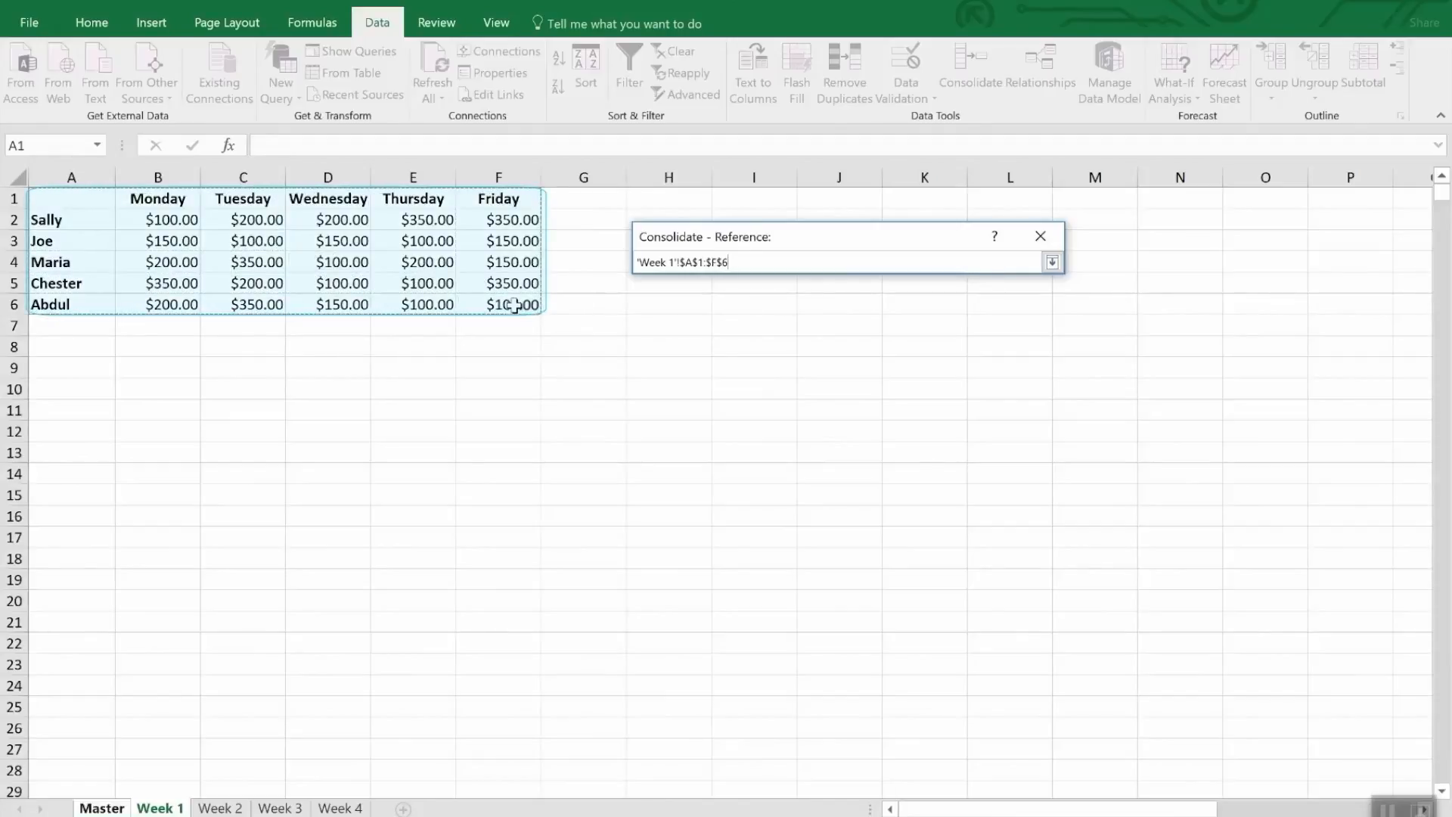
{"action": "left_click", "coordinate": [1052, 262]}
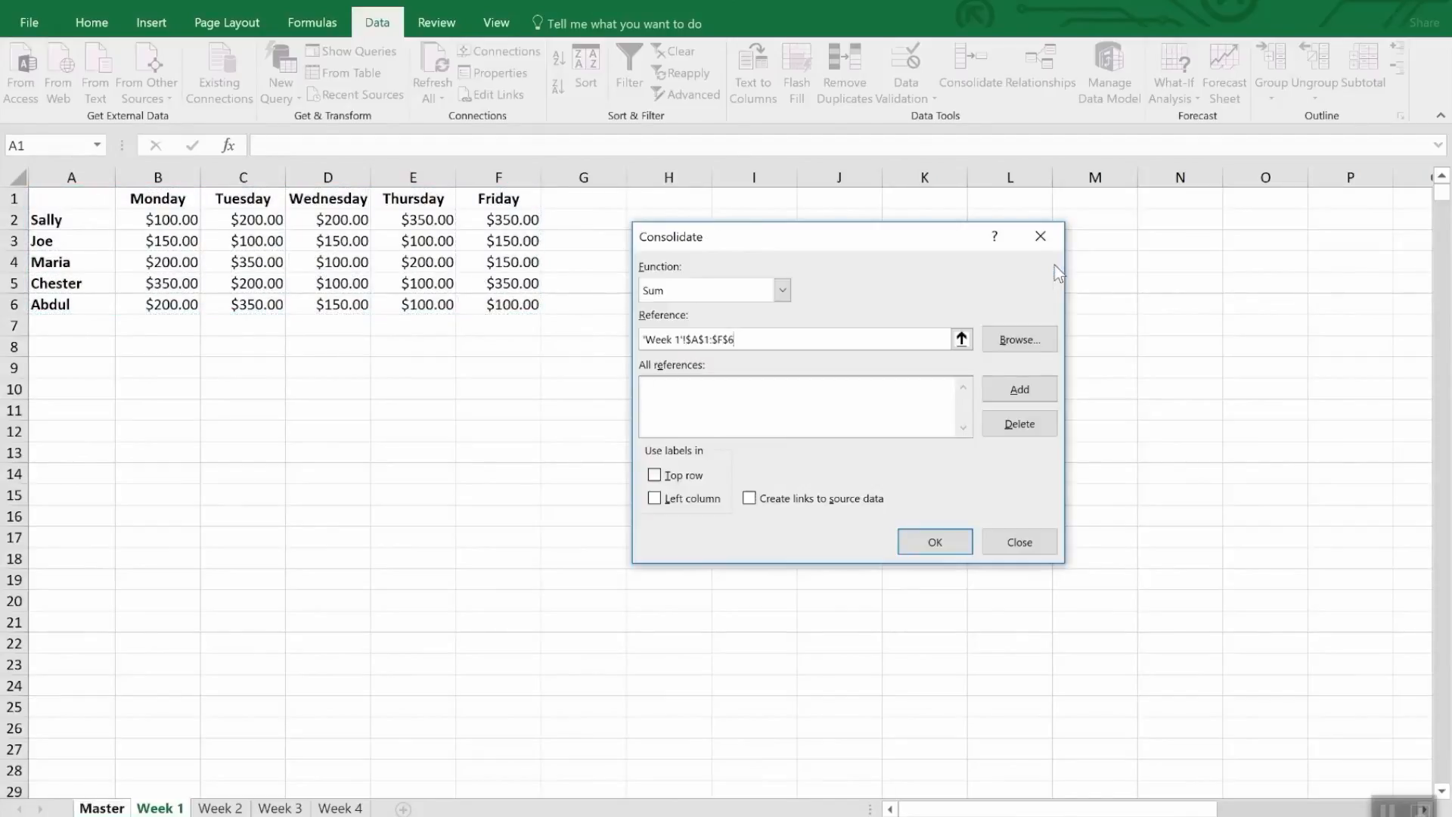
{"action": "left_click", "coordinate": [1006, 385]}
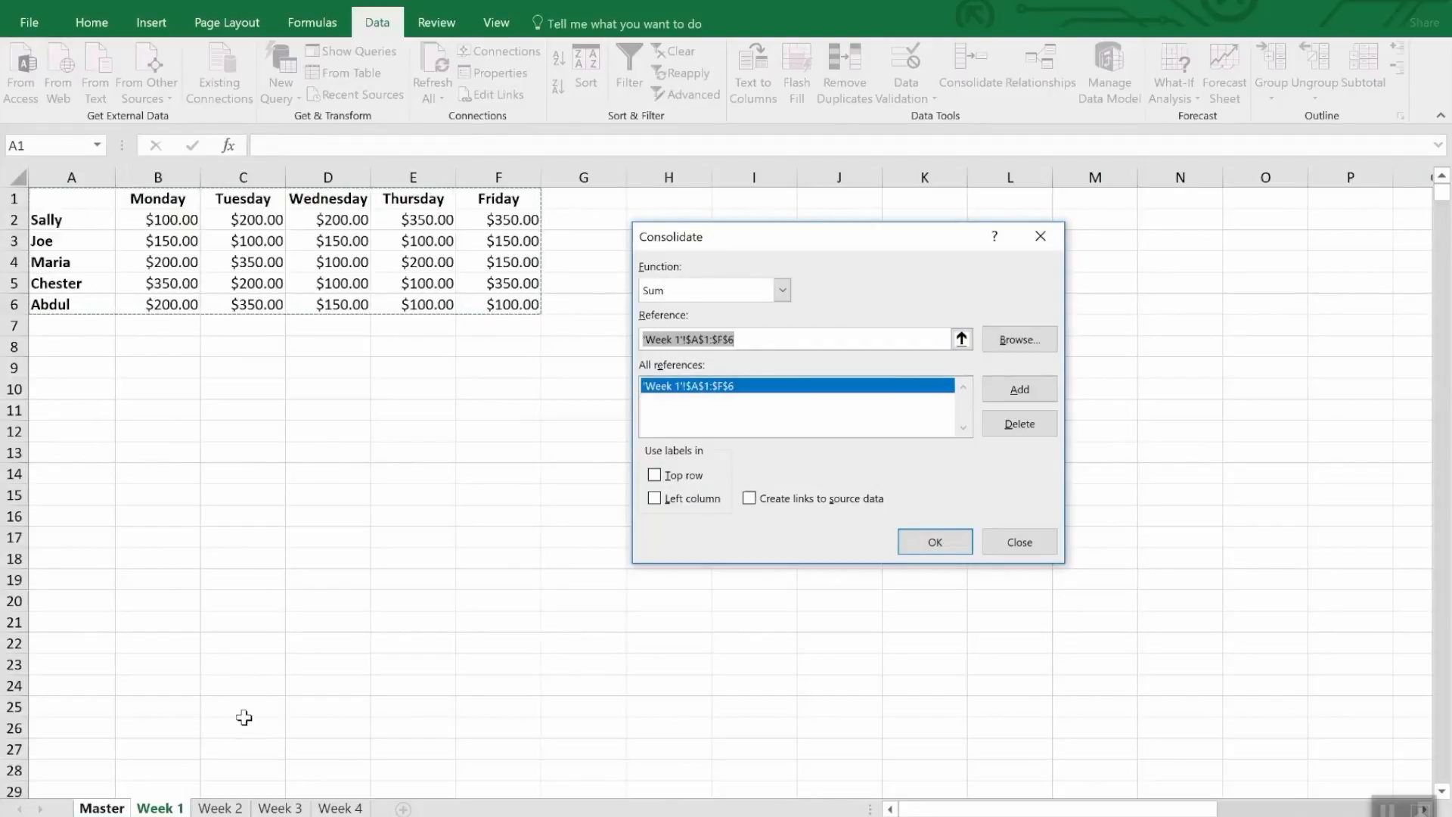
Add the same range A1:F6 from the Week 2, Week 3 and Week 4 sheets to the consolidation references.
{"action": "left_click", "coordinate": [232, 808]}
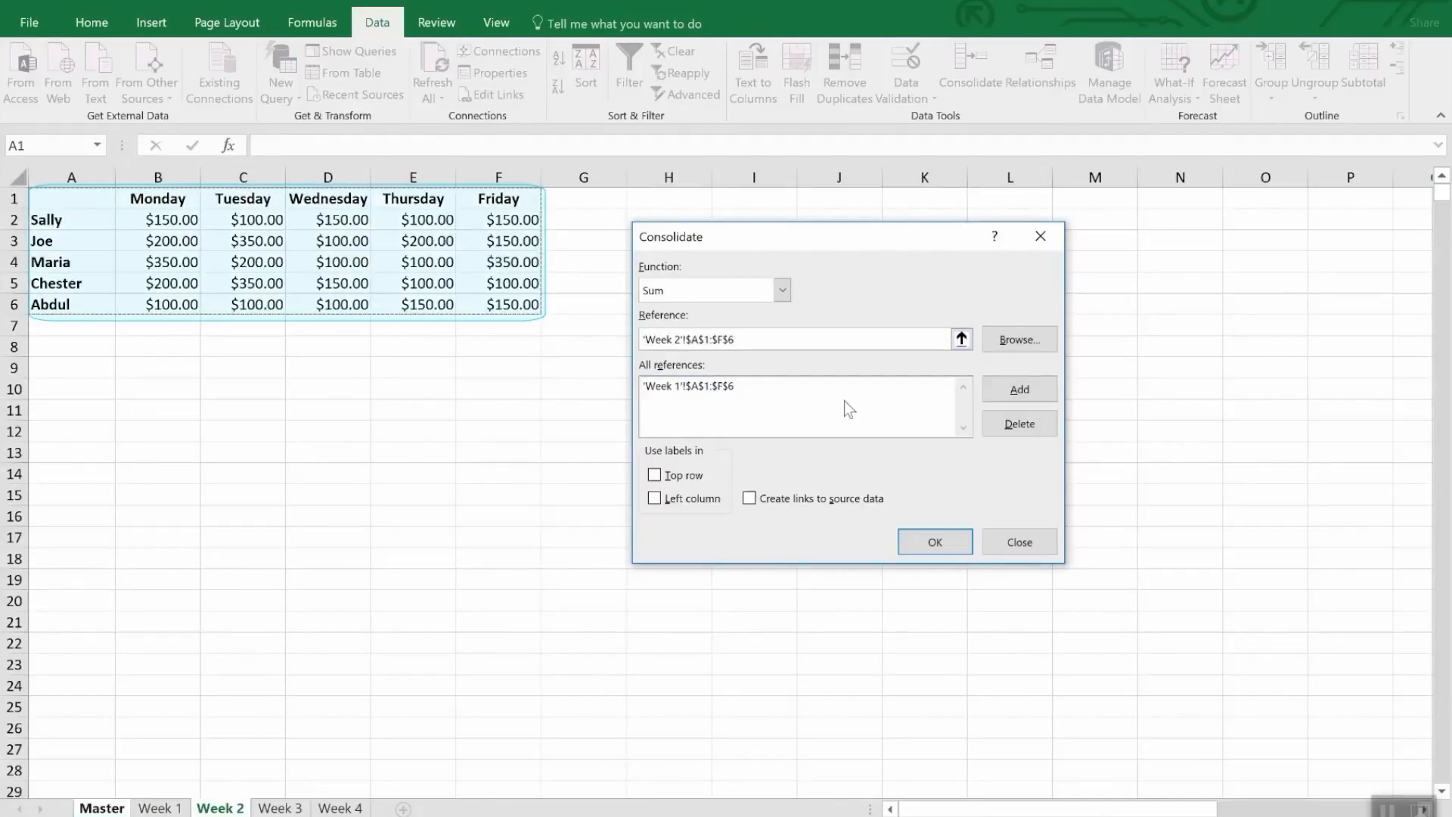
{"action": "left_click", "coordinate": [1011, 391]}
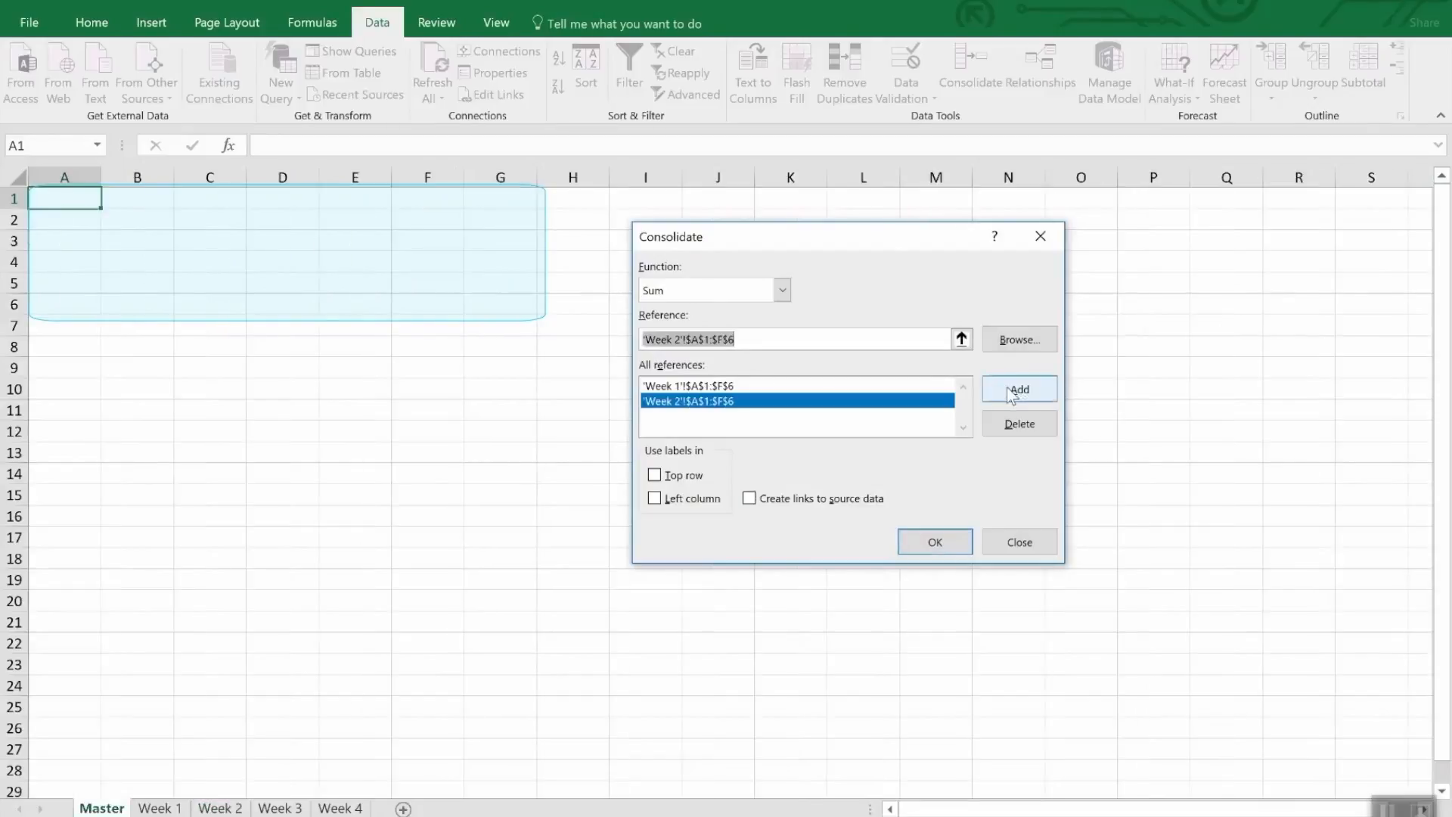
{"action": "left_click", "coordinate": [282, 807]}
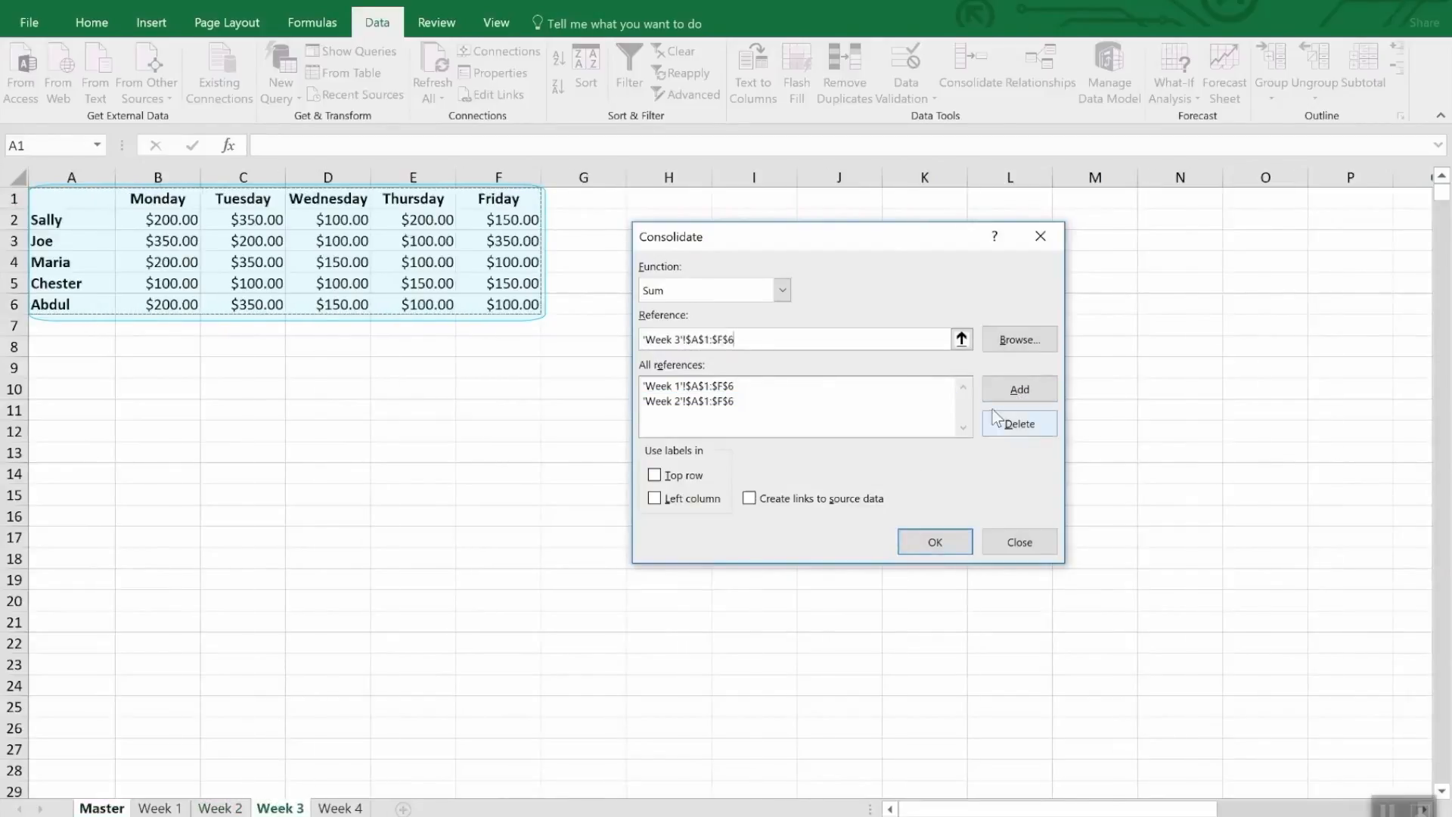
{"action": "left_click", "coordinate": [1015, 390]}
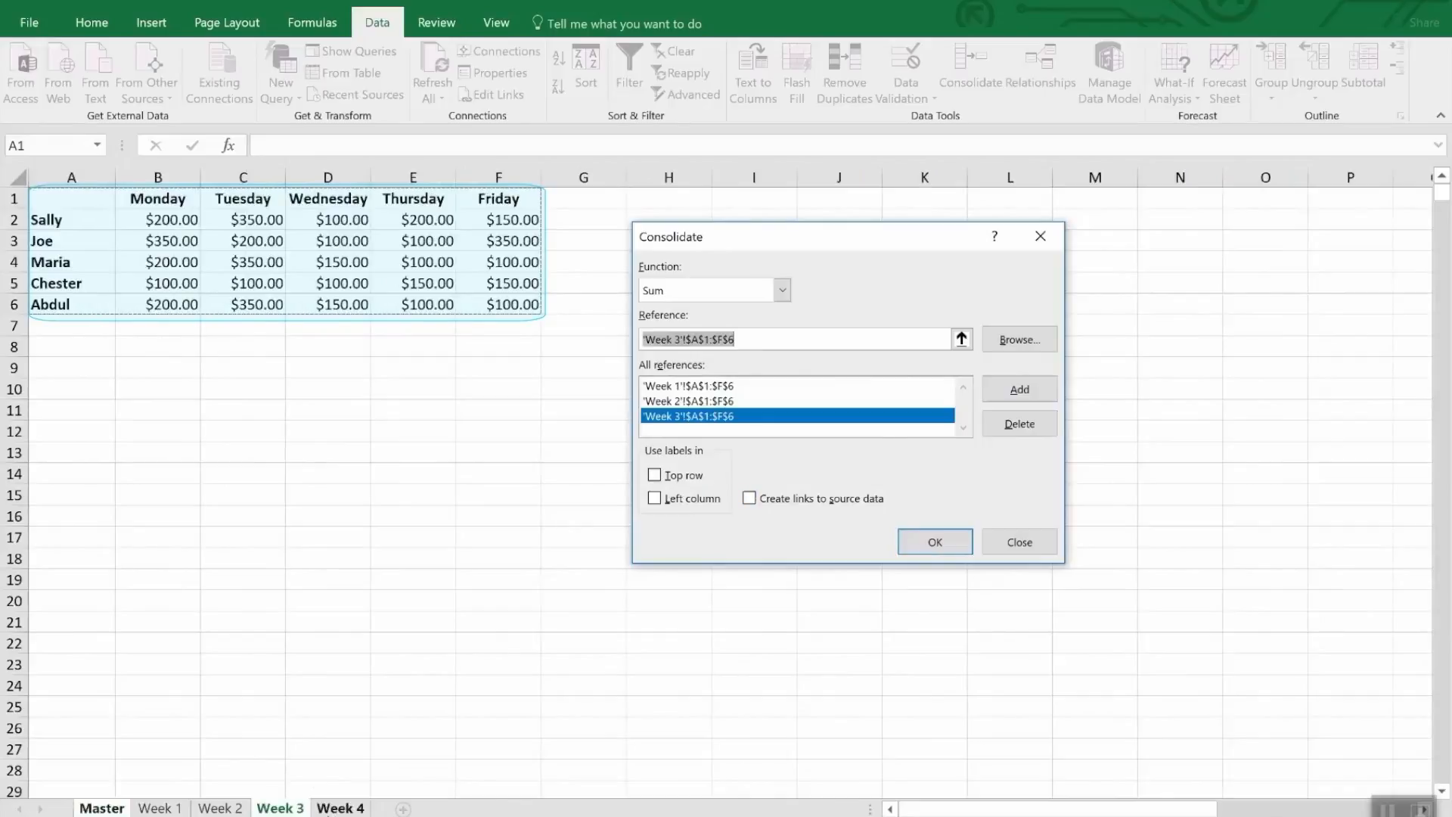
{"action": "left_click", "coordinate": [326, 808]}
{"action": "left_click", "coordinate": [1048, 390]}
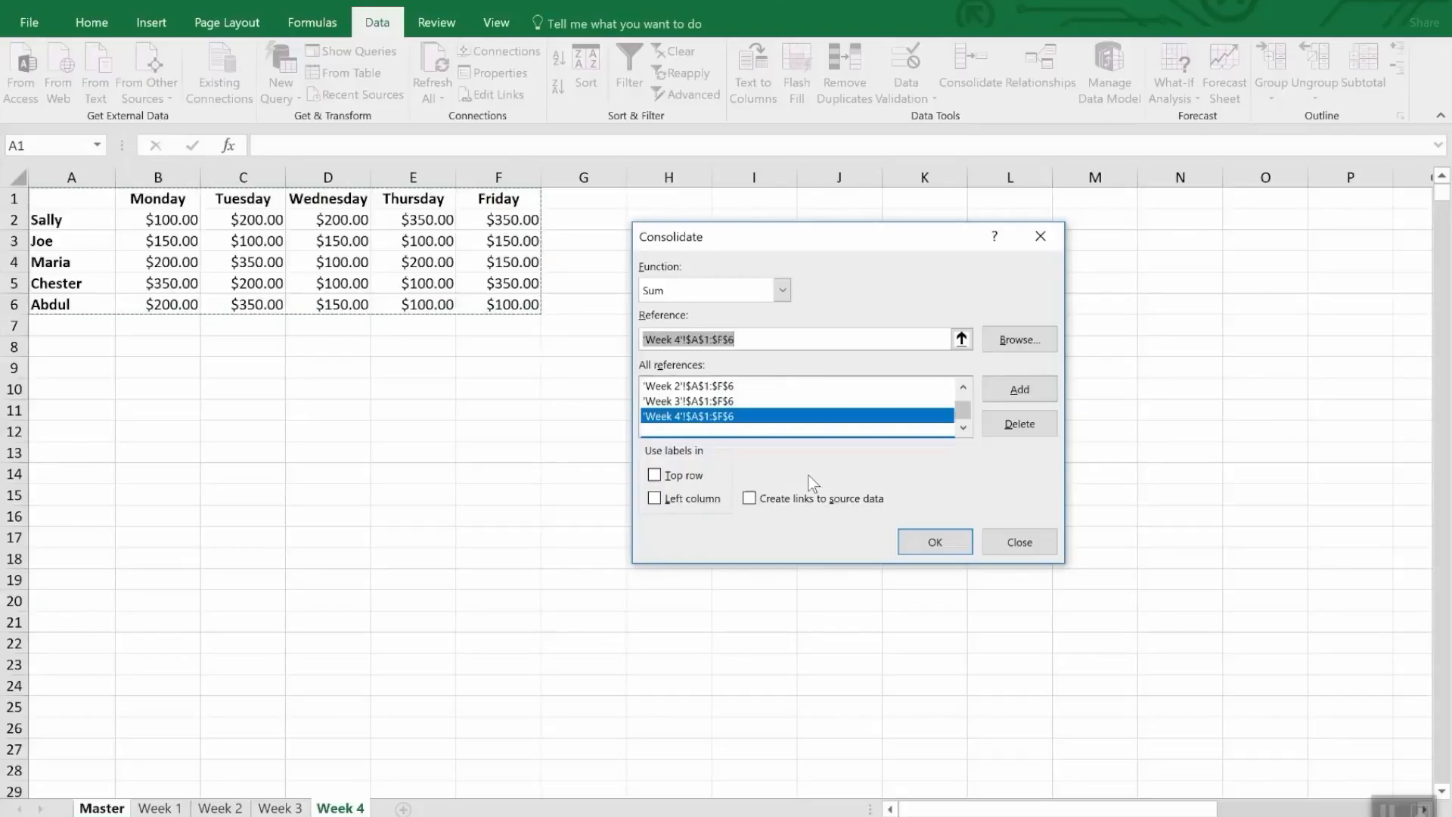
Use labels from the top row and left column, create links to source data, and run the consolidation.
{"action": "left_click", "coordinate": [694, 478]}
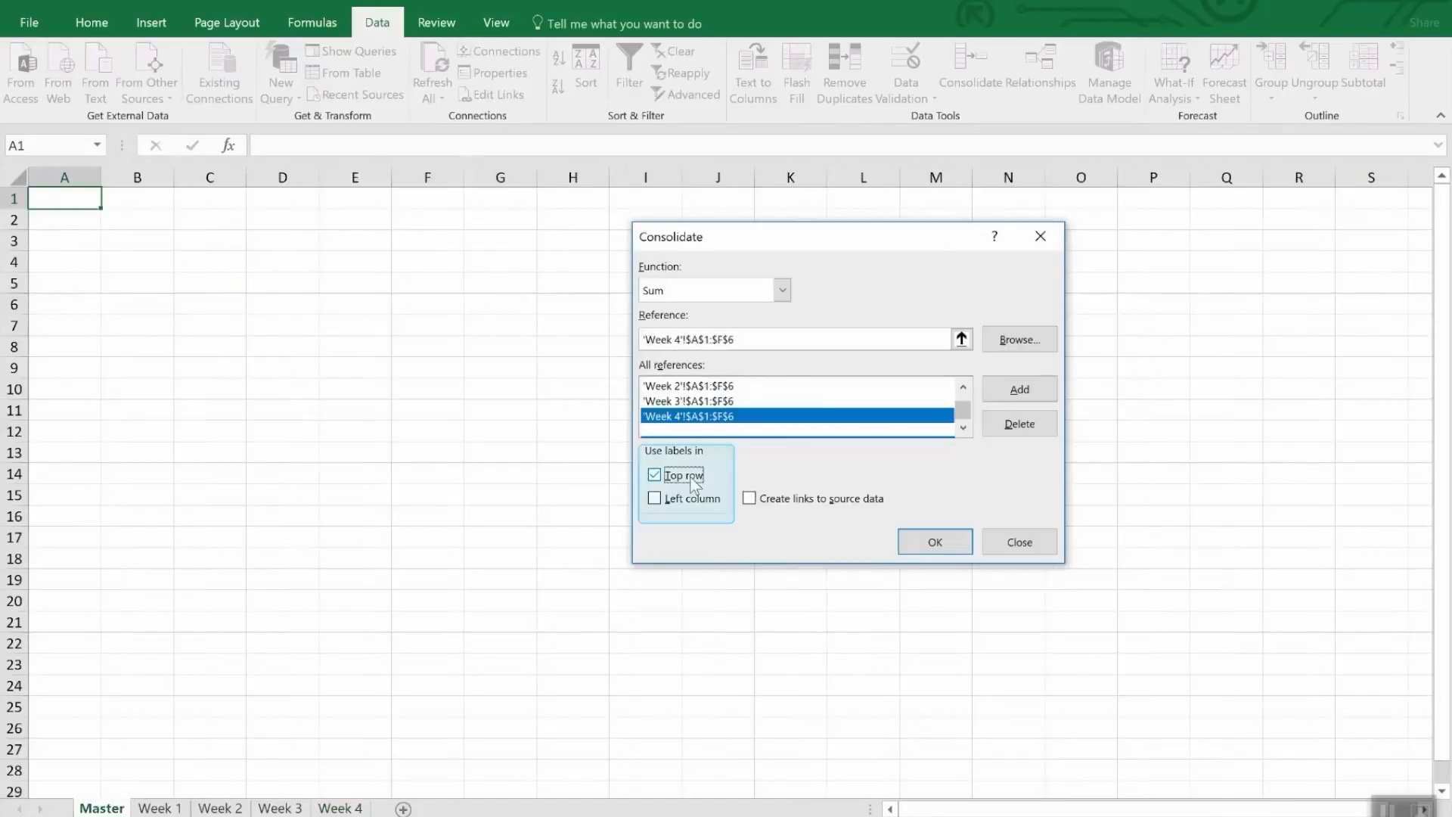
{"action": "left_click", "coordinate": [692, 501]}
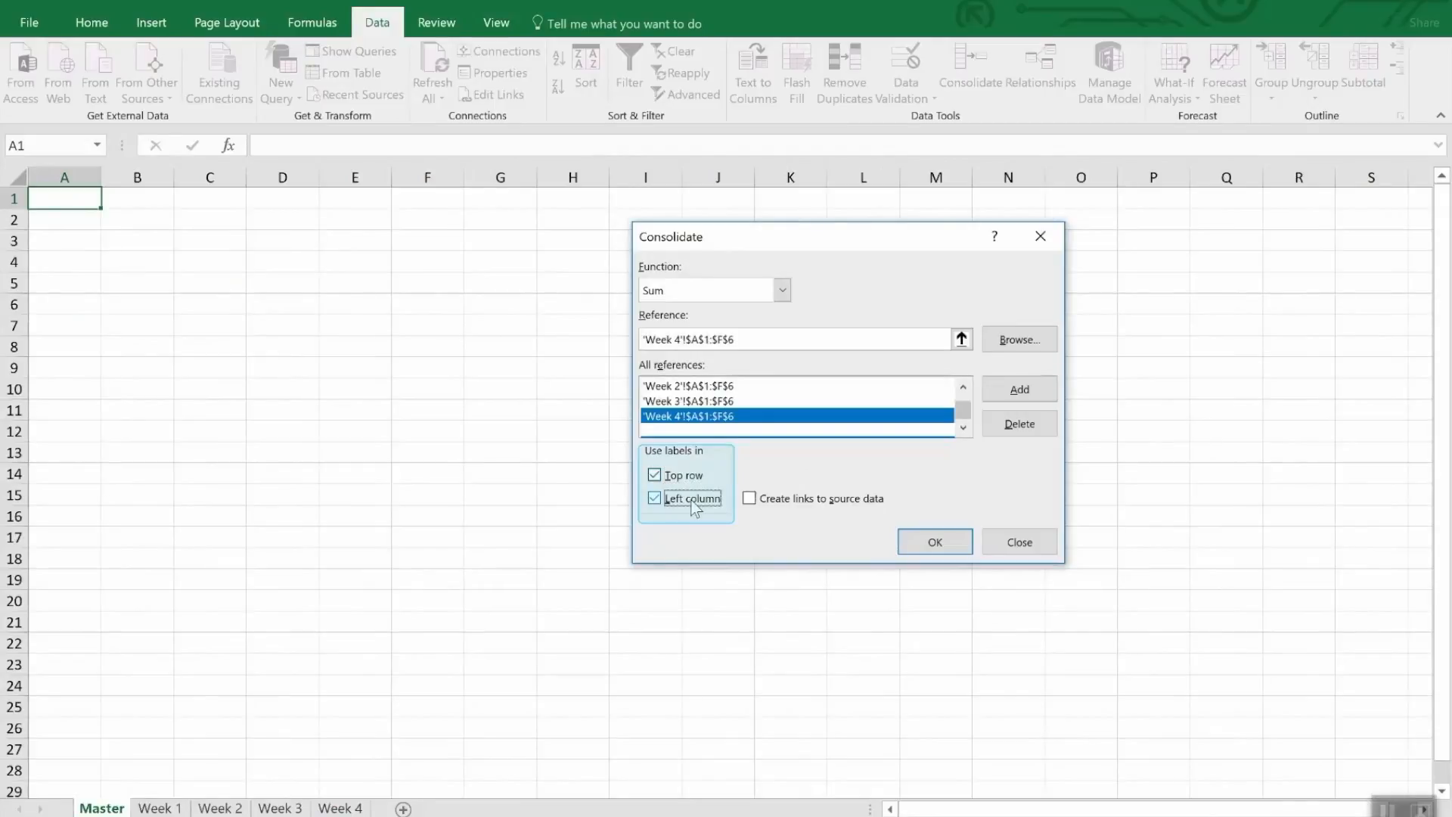
{"action": "left_click", "coordinate": [823, 506]}
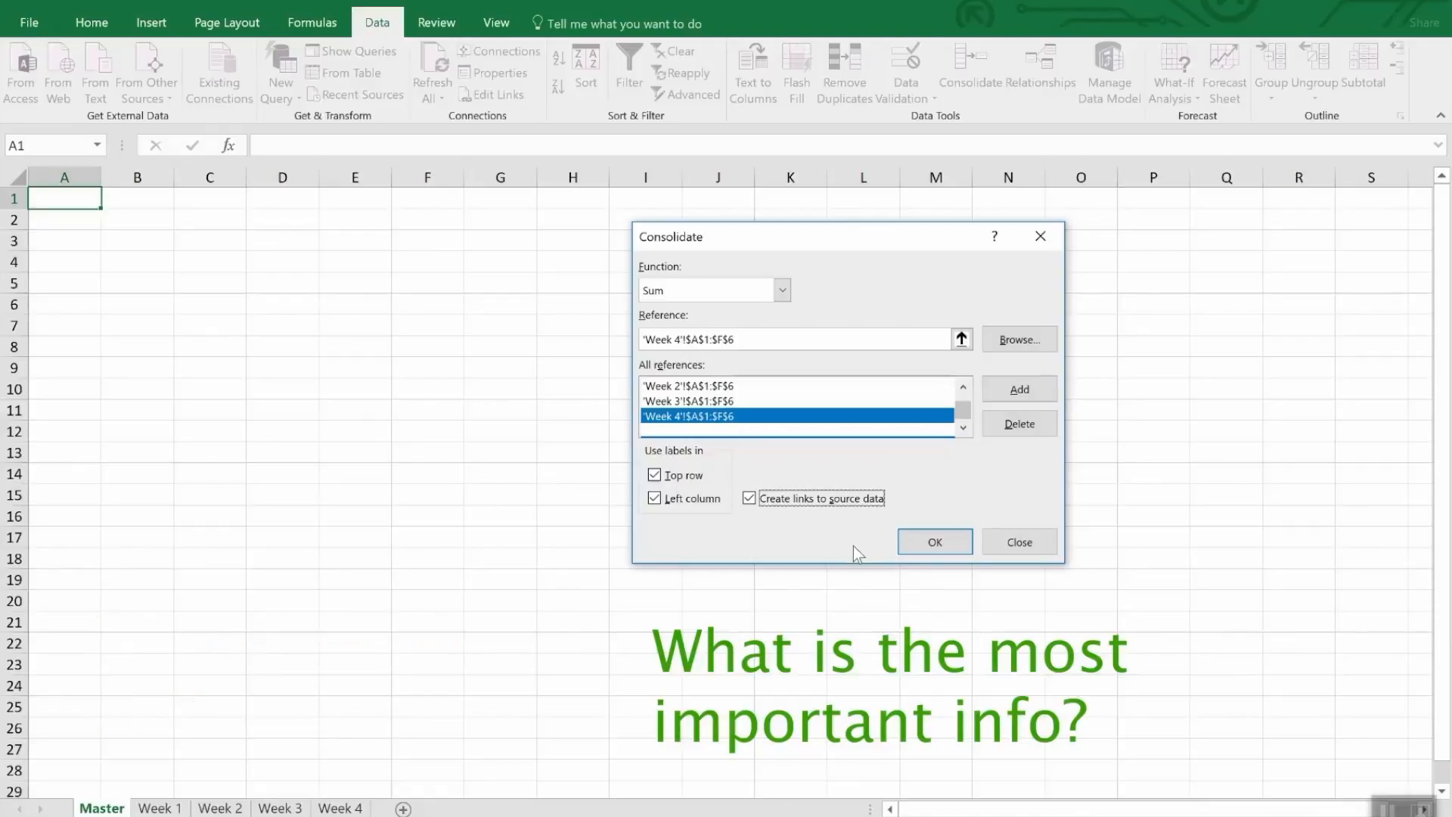
{"action": "left_click", "coordinate": [921, 549]}
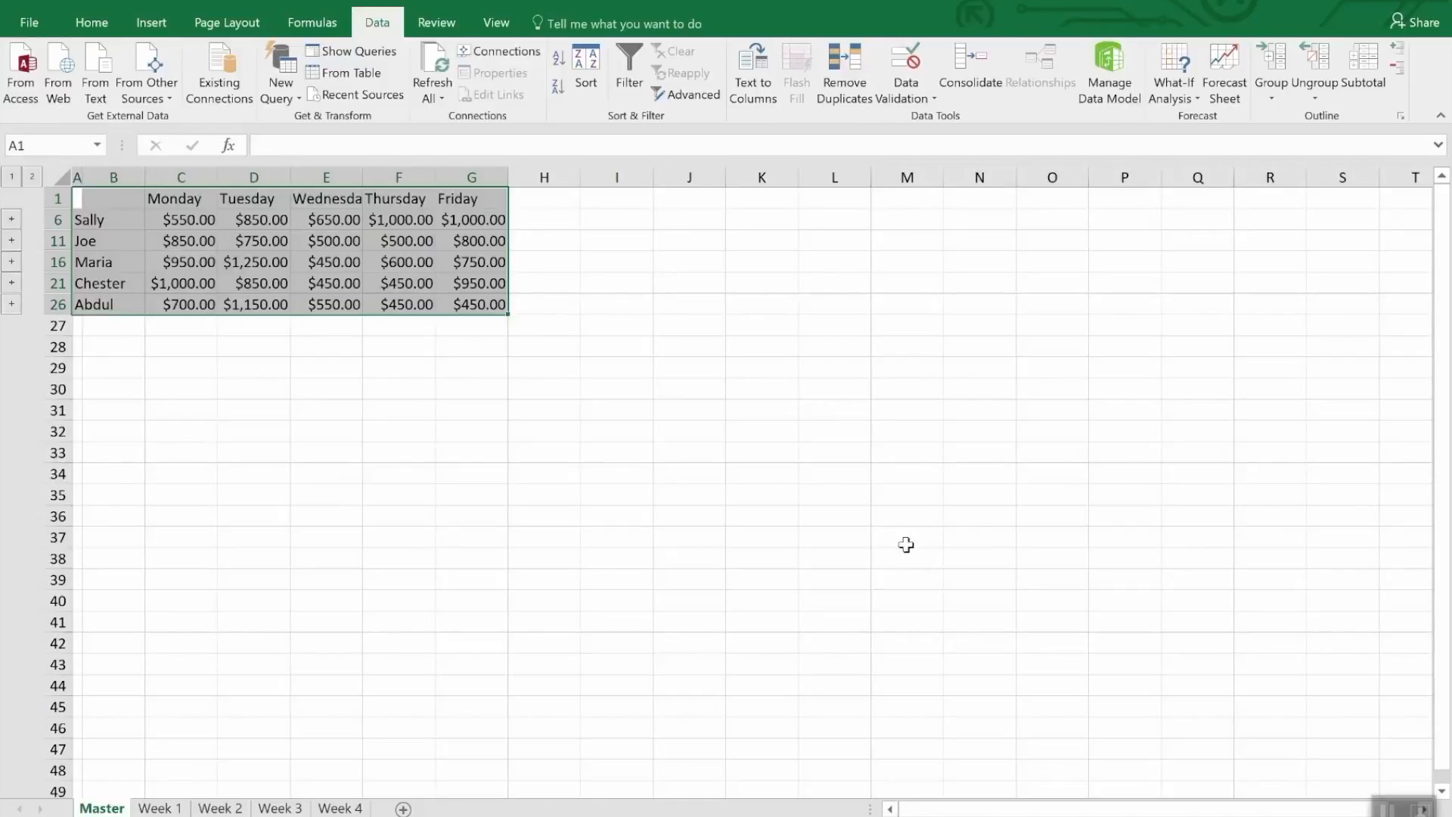
Unhide the hidden detail rows within rows 1 to 26 of the Master sheet, and undo the unhiding.
{"action": "left_click", "coordinate": [906, 545]}
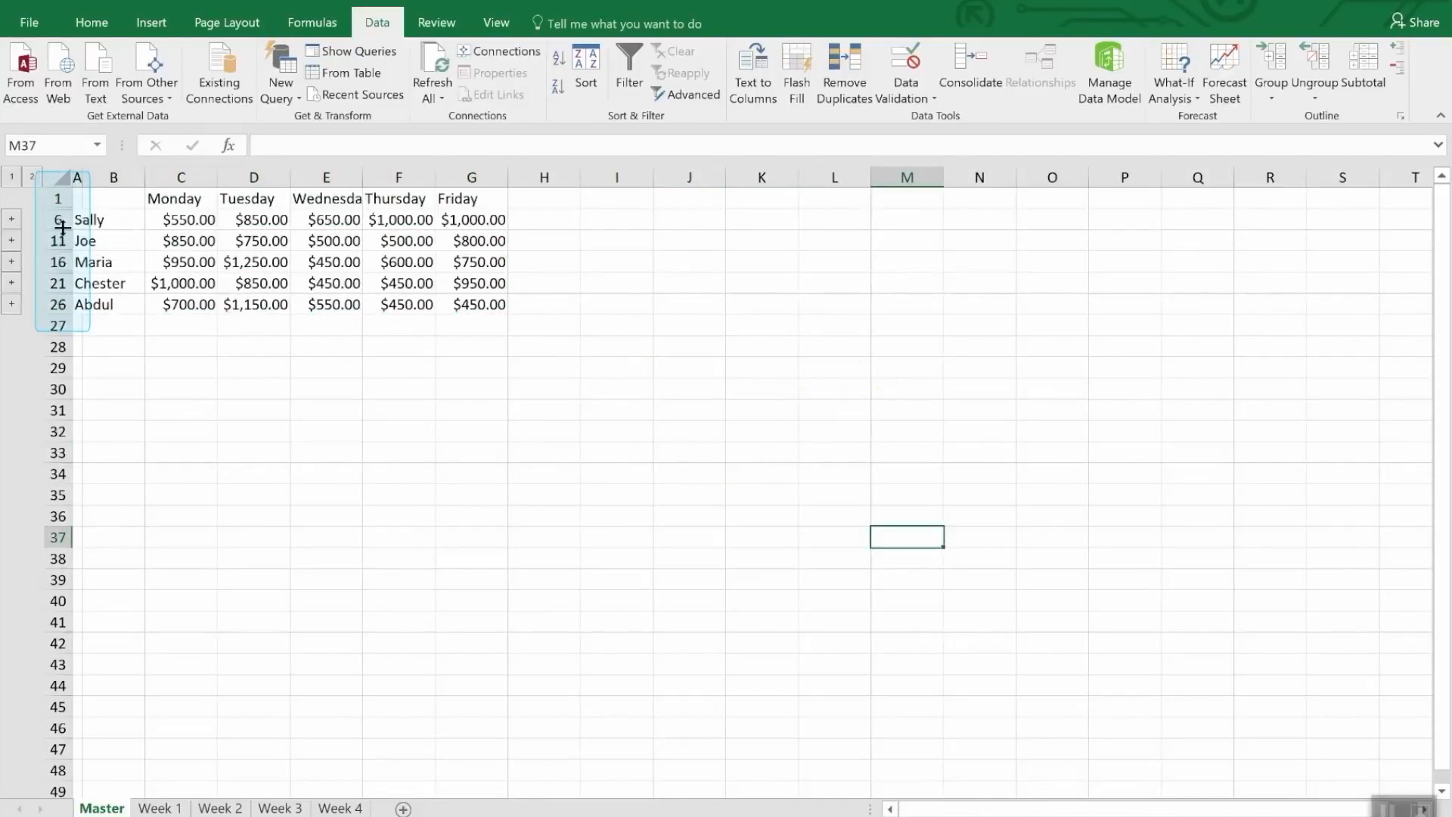
{"action": "left_click_drag", "start_coordinate": [58, 198], "coordinate": [49, 306]}
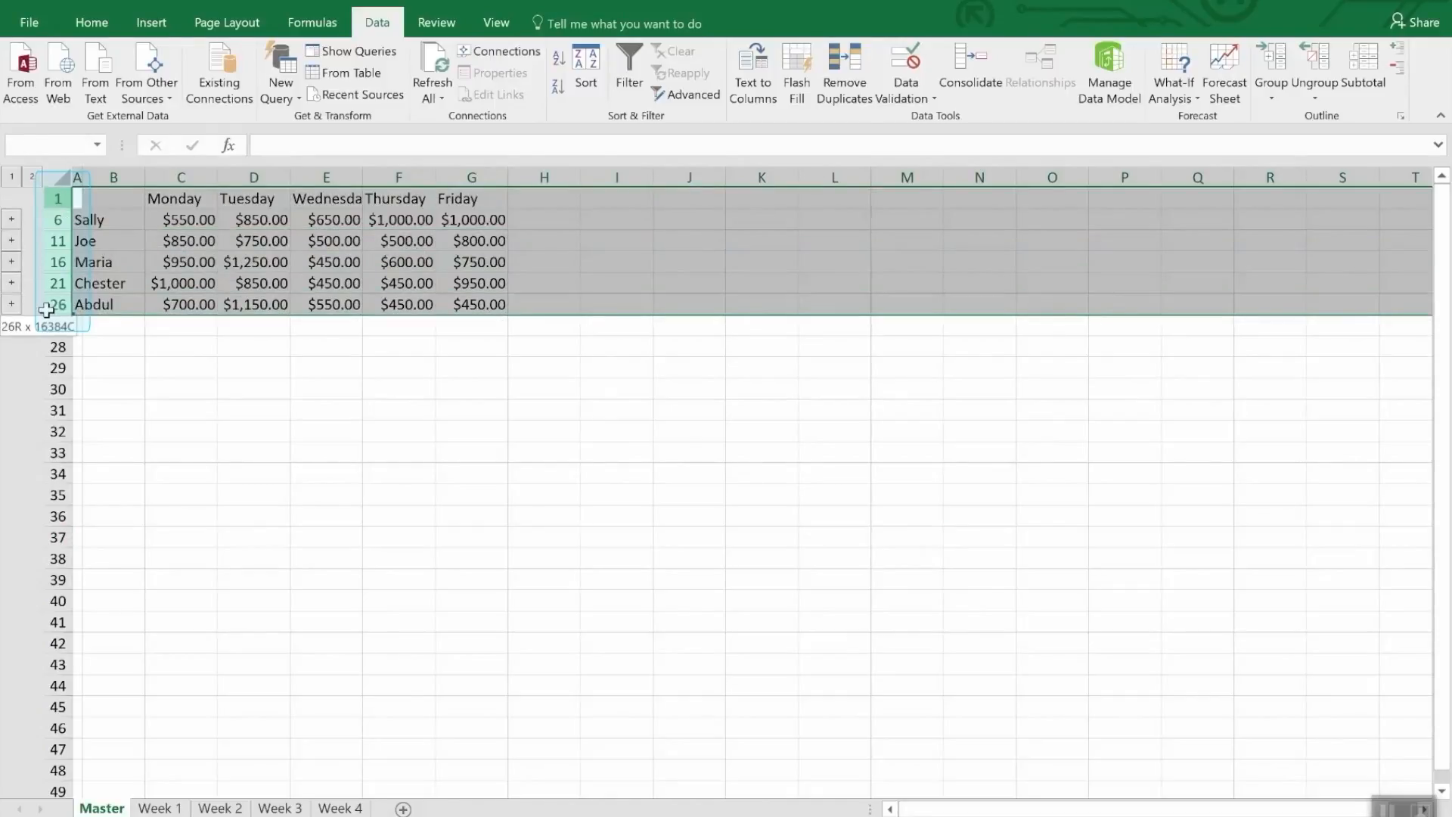
{"action": "right_click", "coordinate": [49, 306]}
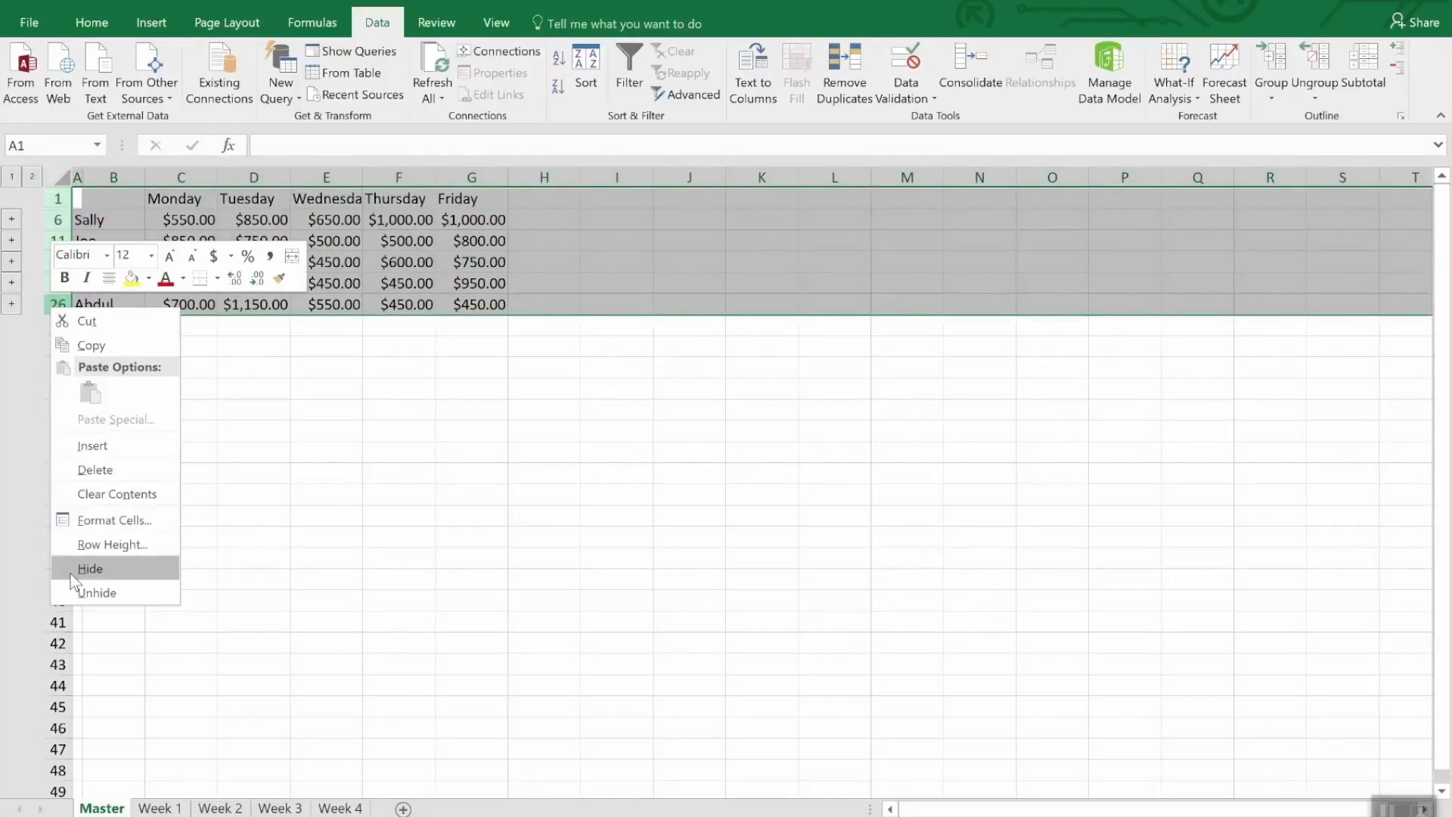
{"action": "left_click", "coordinate": [83, 592]}
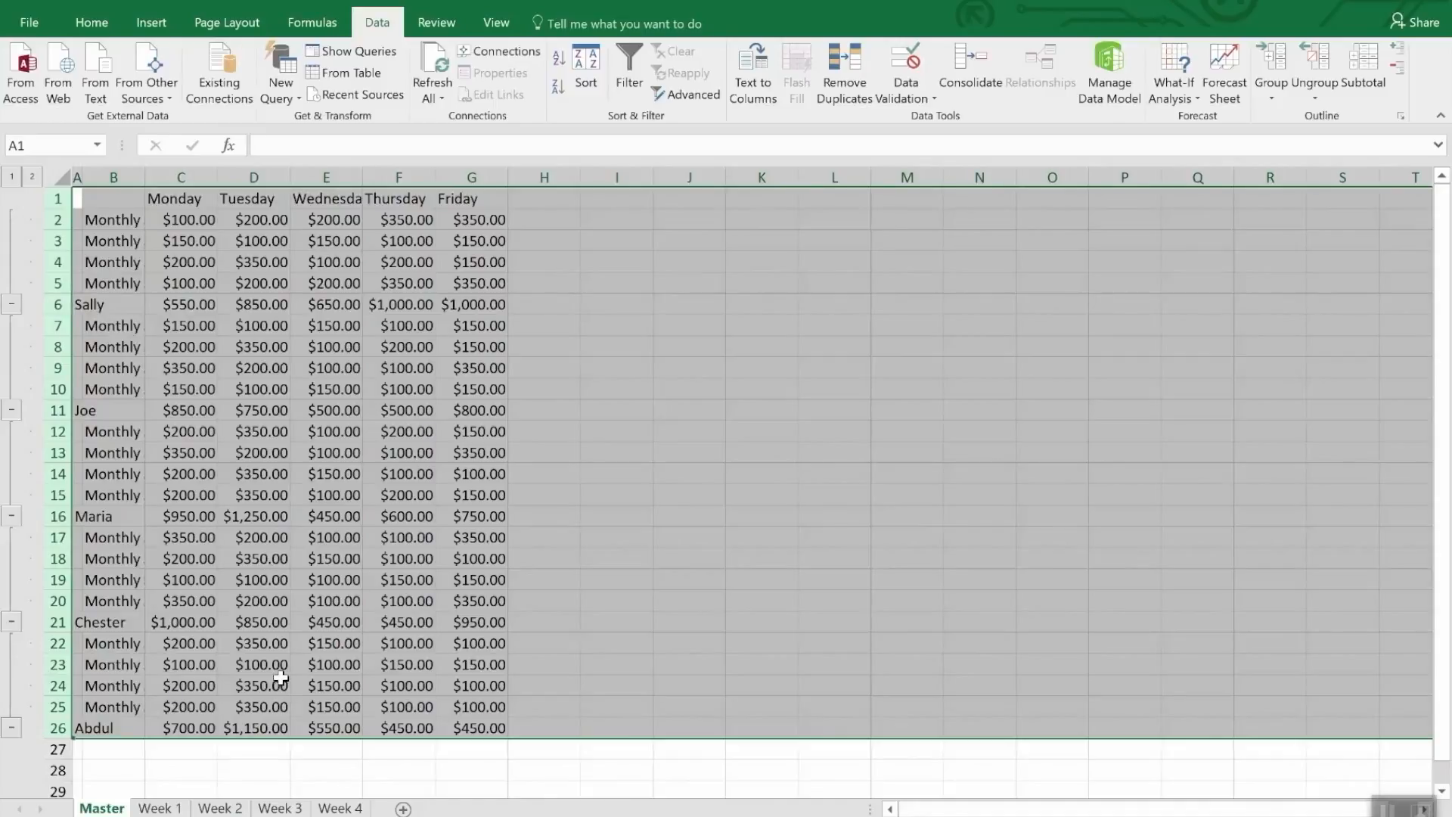
{"action": "left_click", "coordinate": [323, 768]}
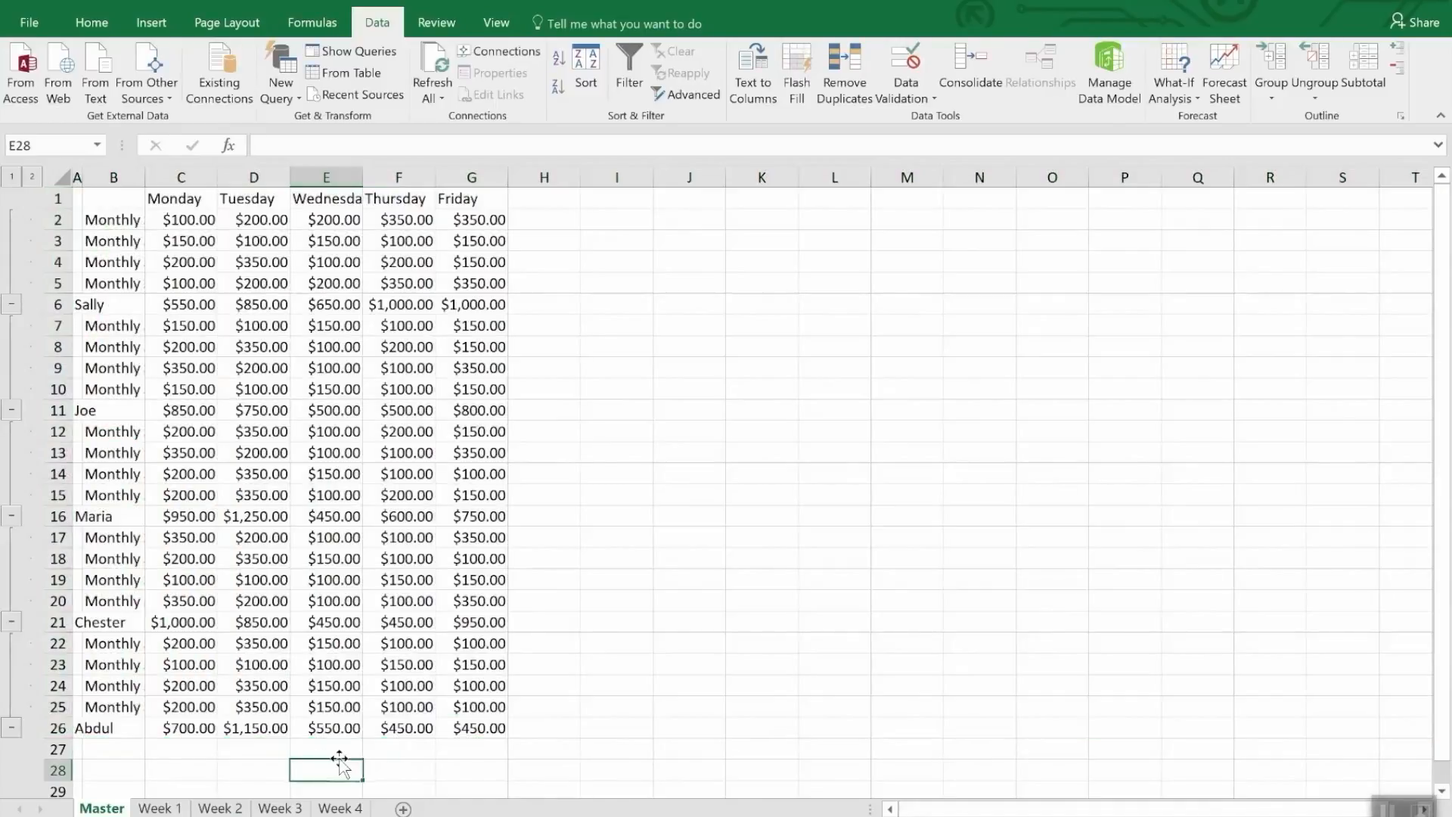
{"action": "key", "text": "ctrl+z"}
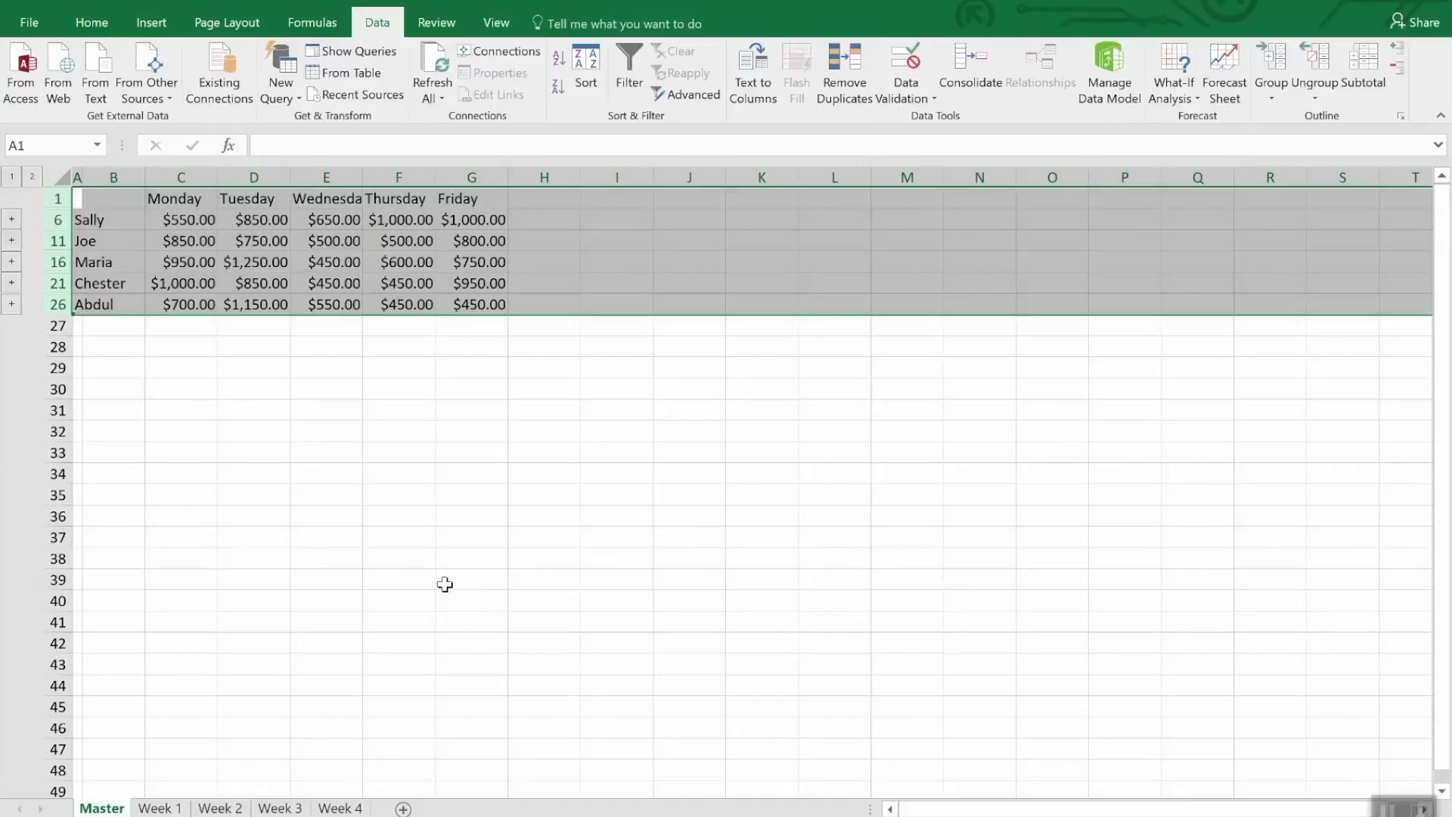
{"action": "left_click", "coordinate": [390, 399]}
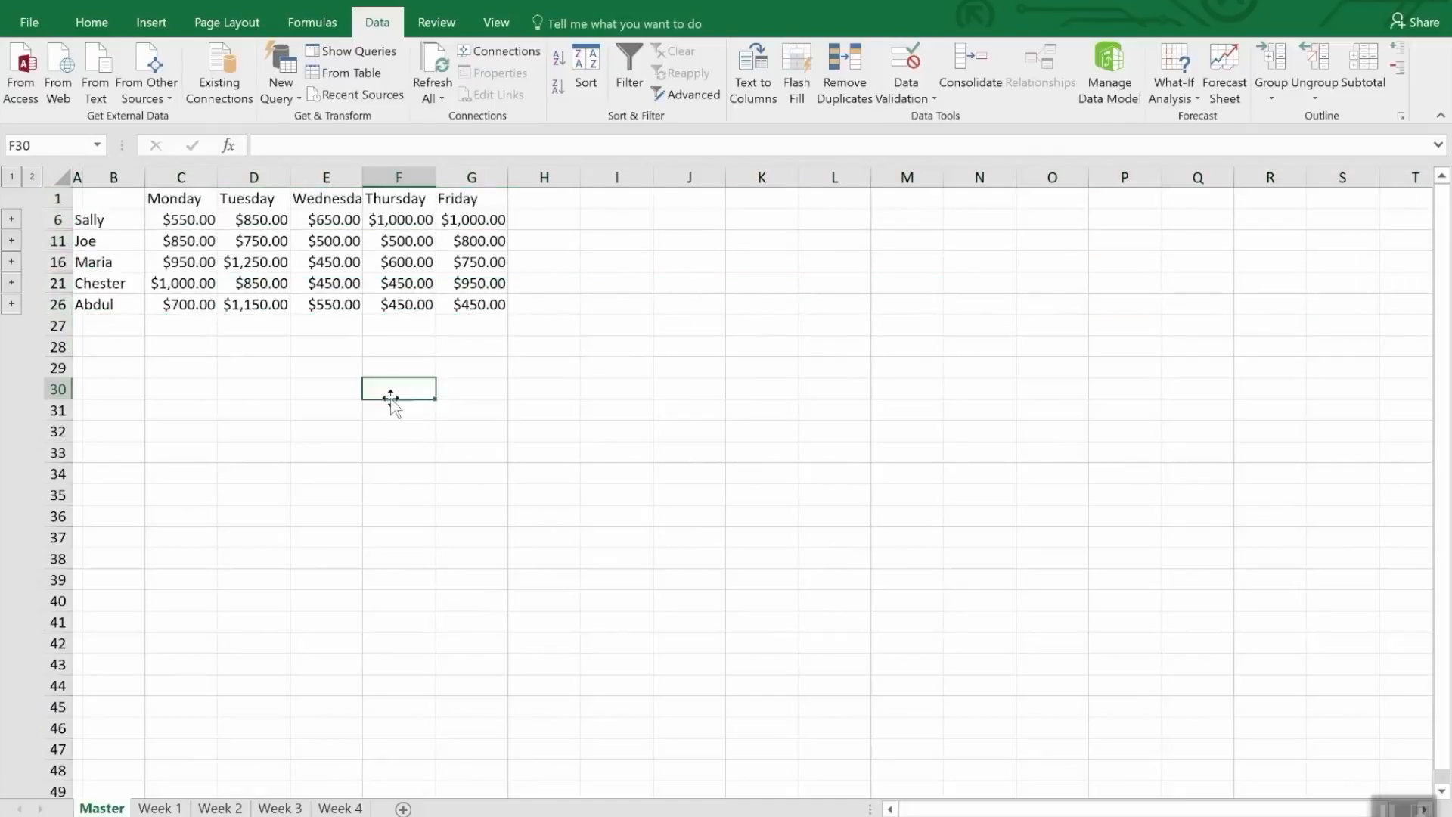
Set the Thursday amount in cell E2 of the Week 4 sheet to 3500 and return to the Master sheet.
{"action": "left_click", "coordinate": [420, 220]}
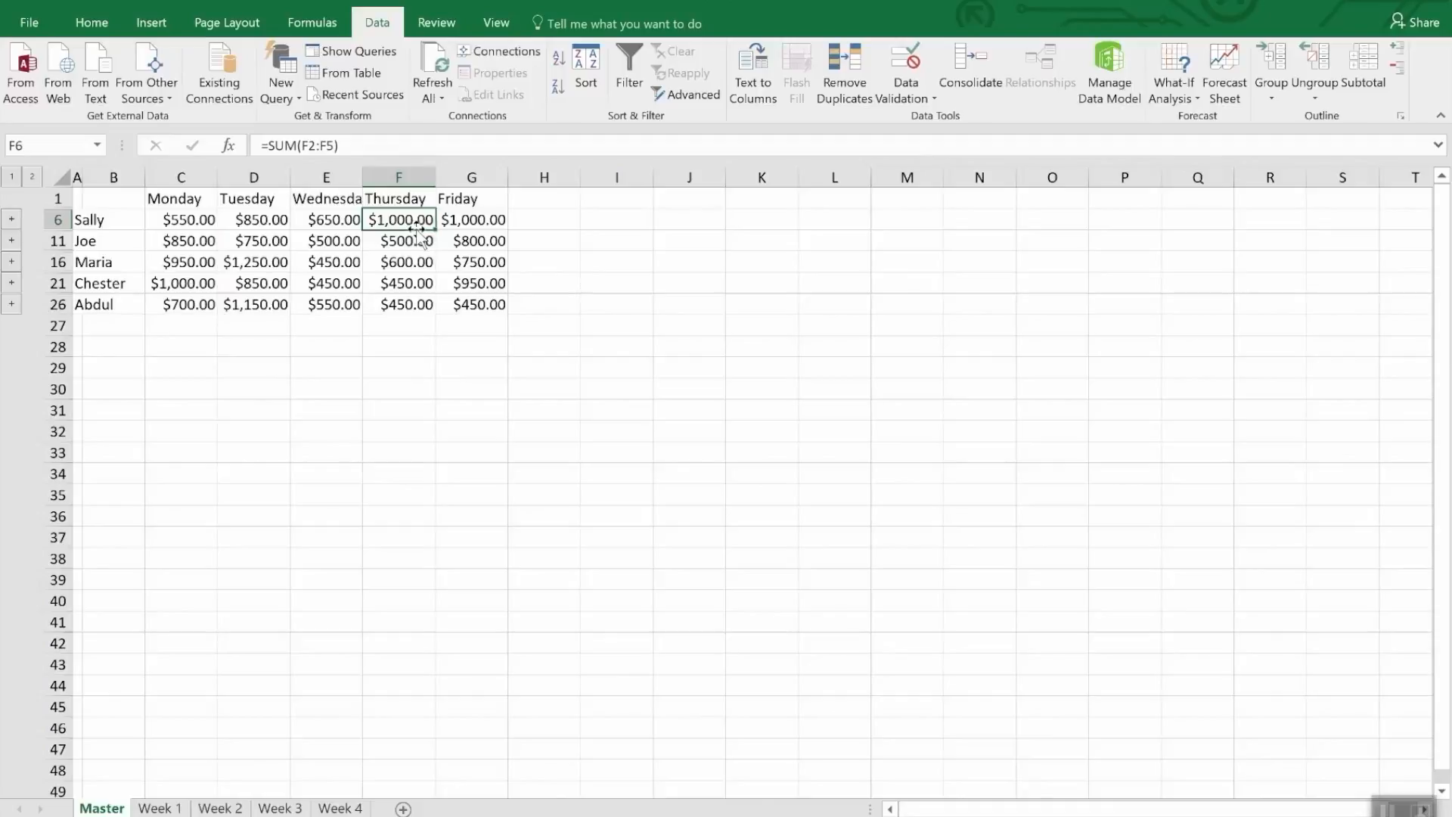
{"action": "left_click", "coordinate": [333, 808]}
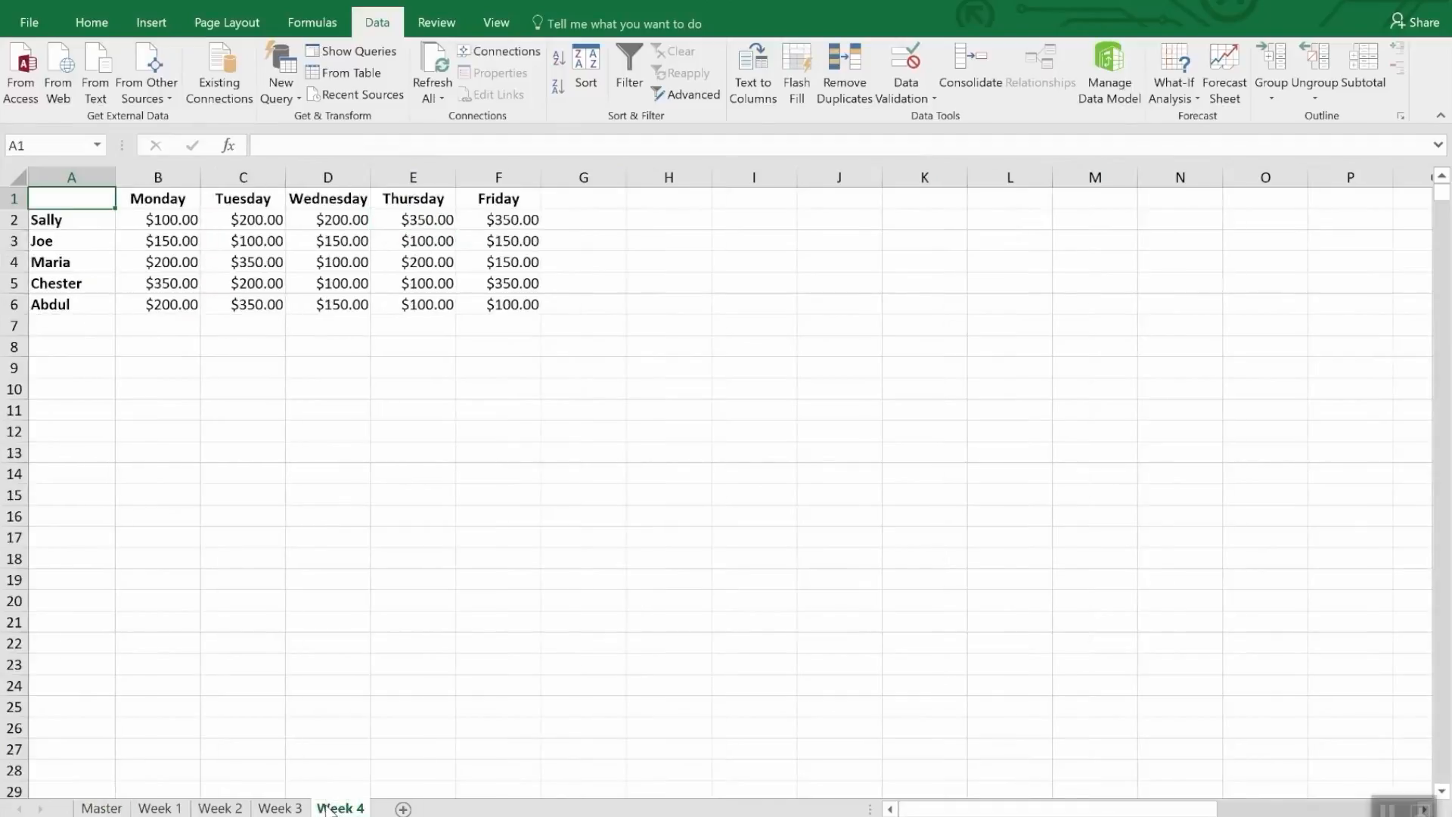
{"action": "left_click", "coordinate": [426, 221]}
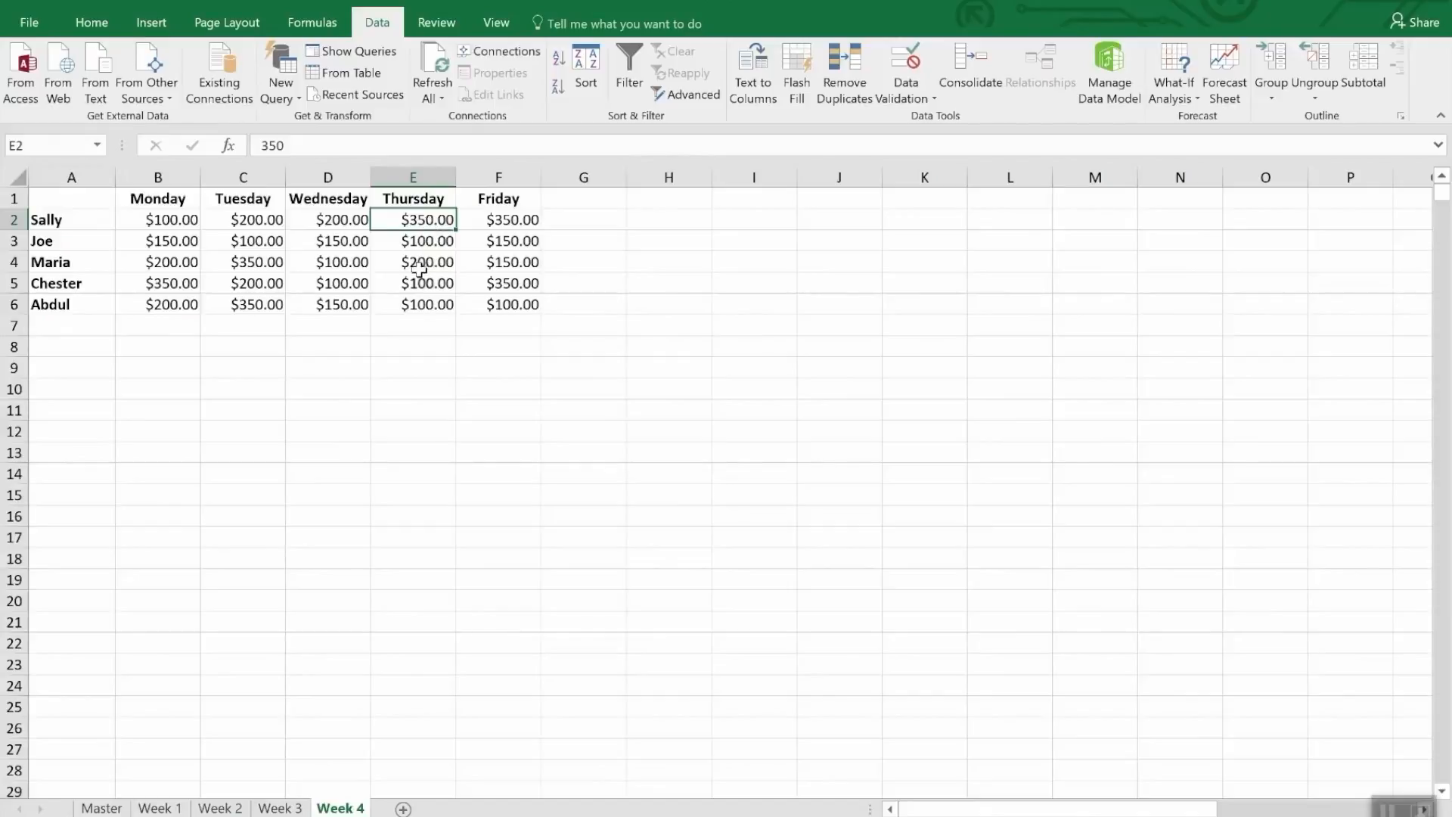
{"action": "type", "text": "35"}
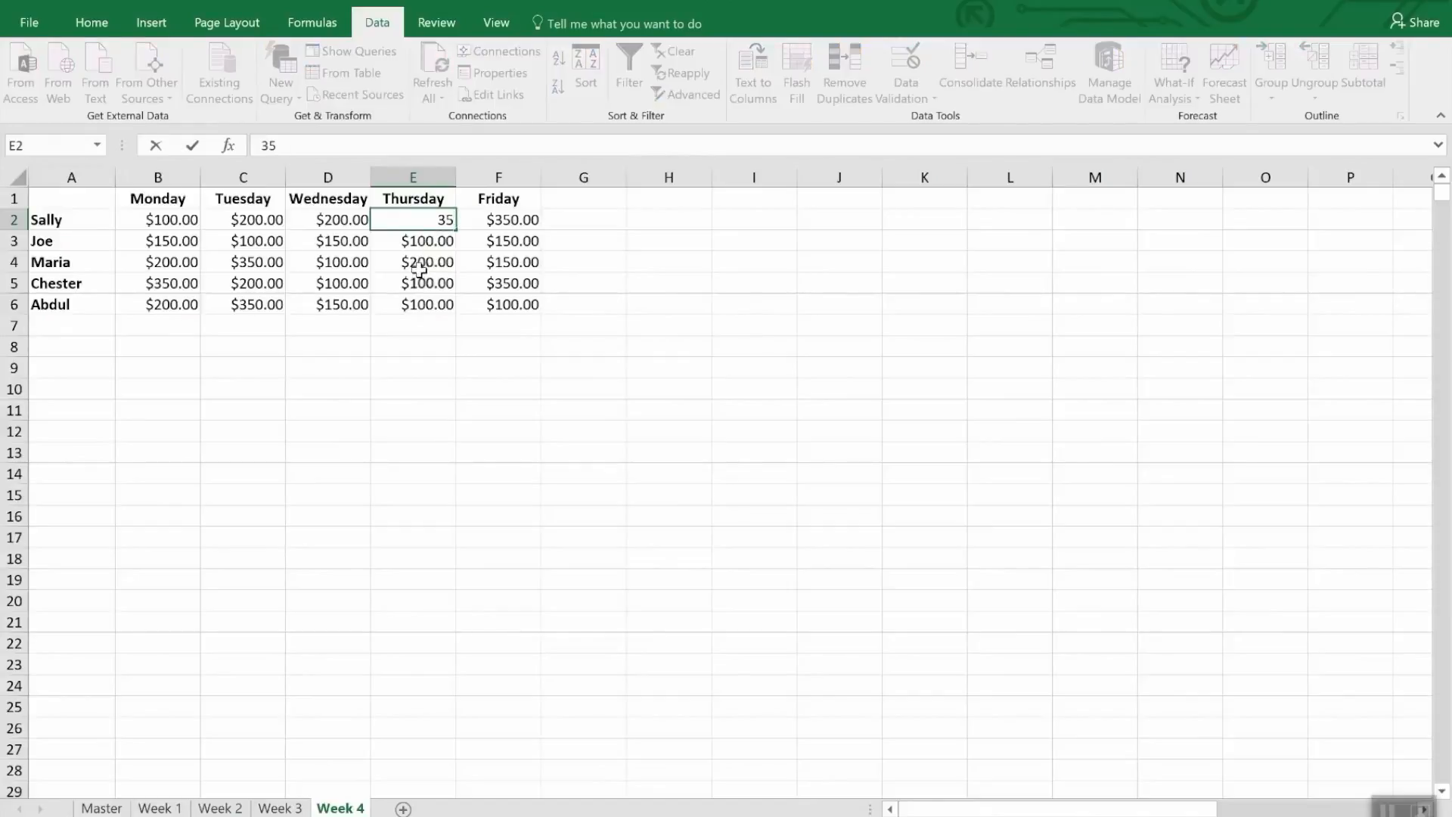
{"action": "type", "text": "00."}
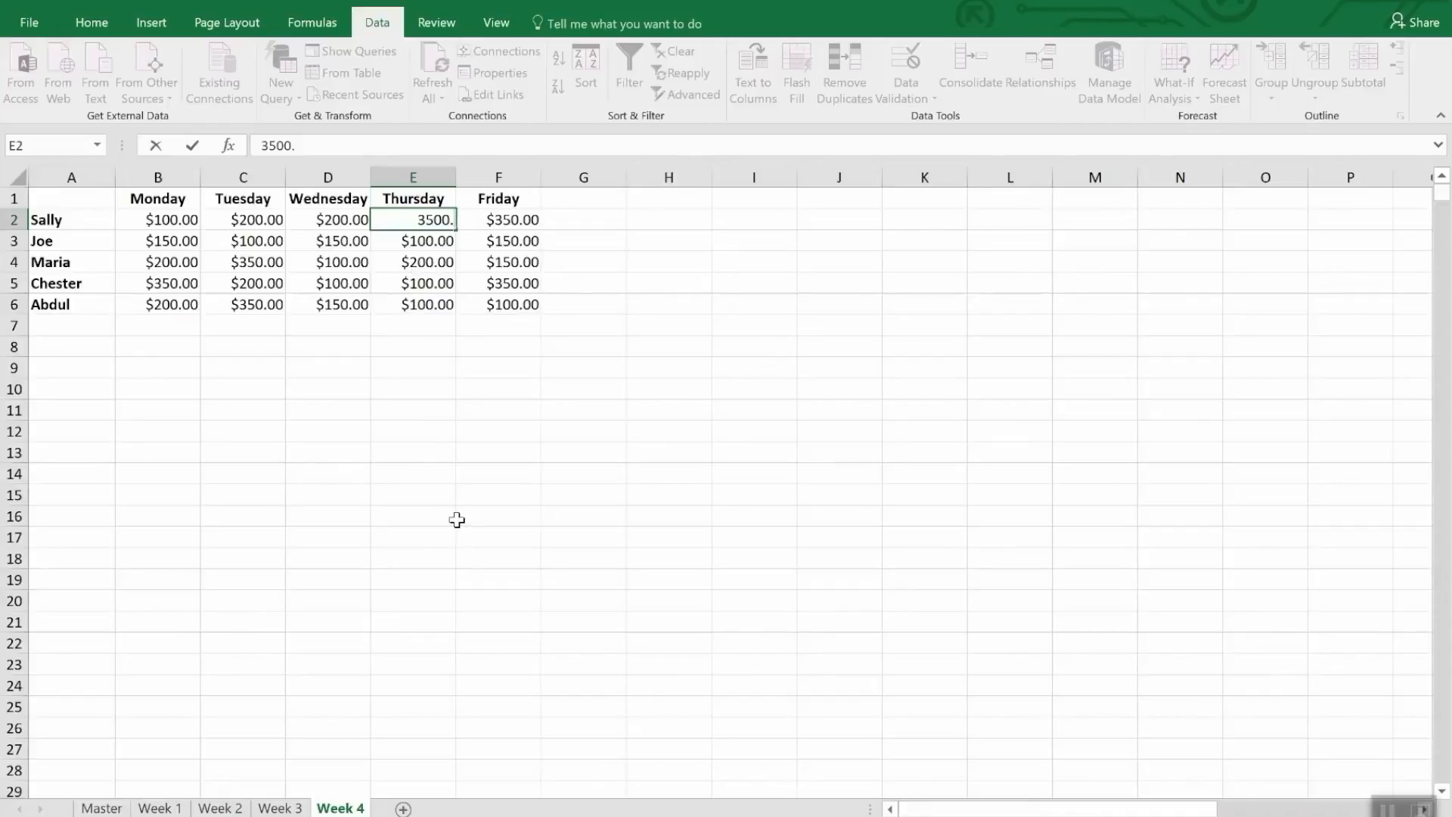
{"action": "key", "text": "Return"}
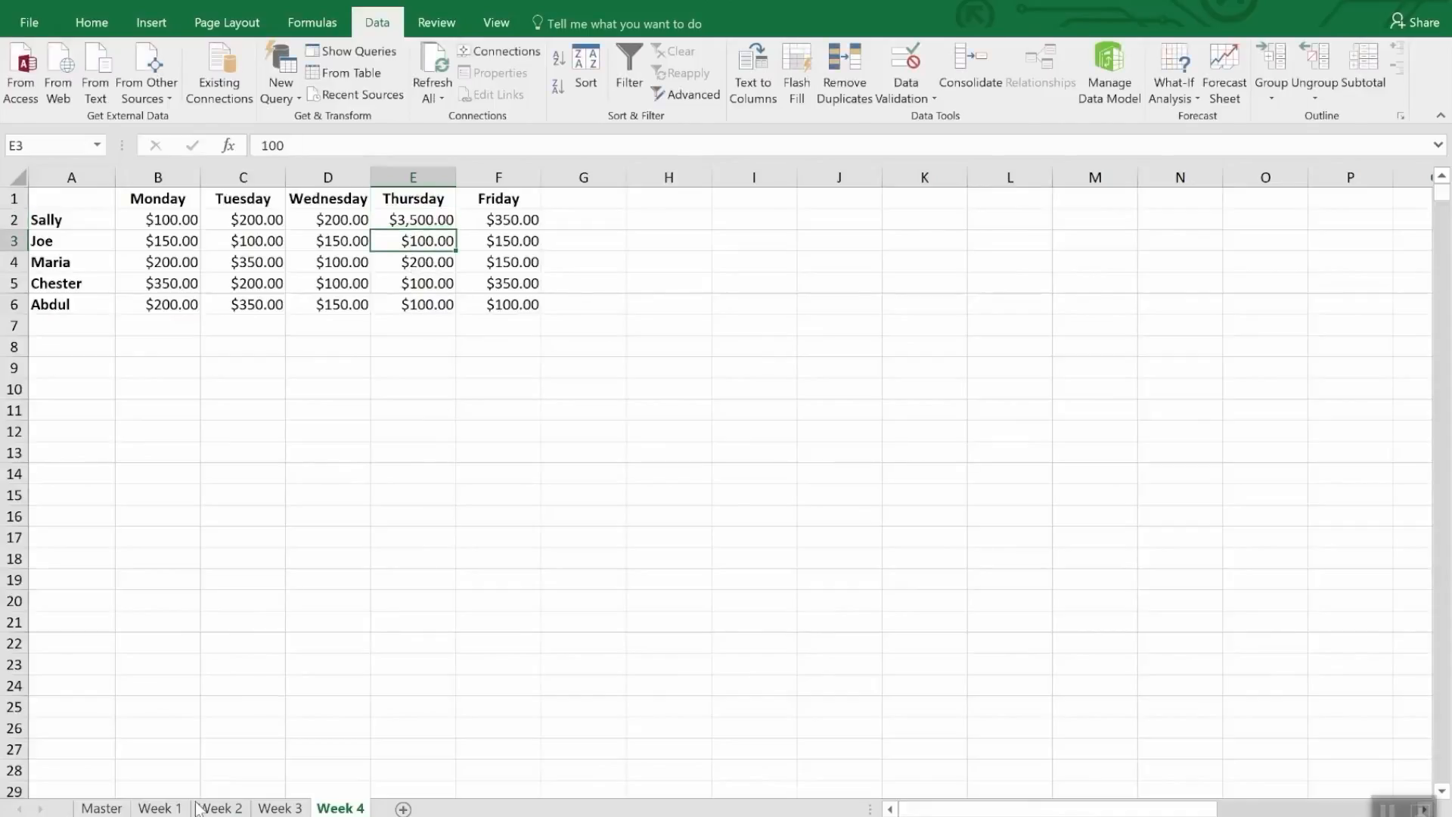
{"action": "left_click", "coordinate": [108, 808]}
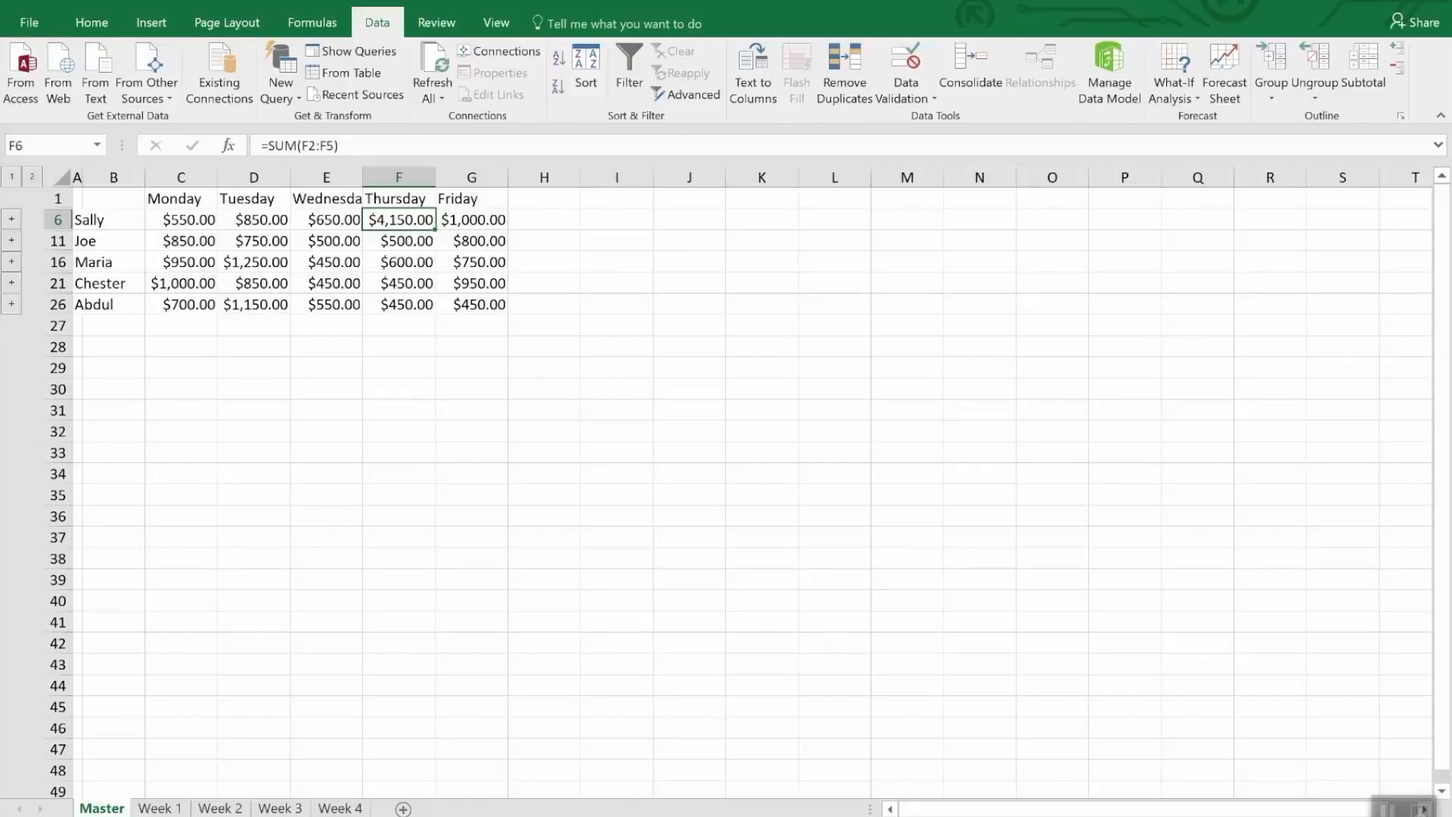
{"action": "left_click", "coordinate": [980, 64]}
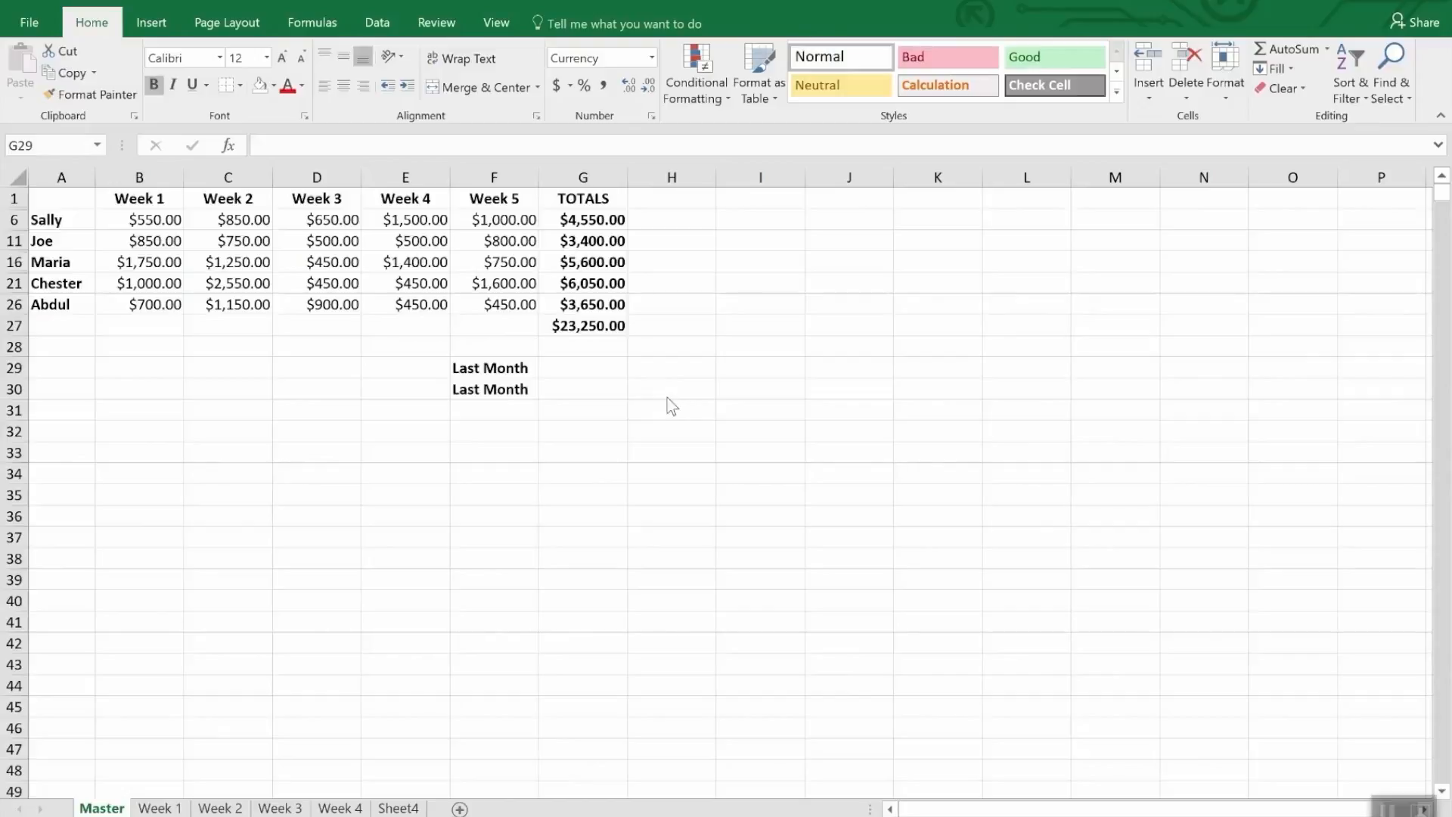
Link cell G29 of the Master sheet to the grand total in cell G47 on the Monthly Sales workbook's Master sheet.
{"action": "left_click", "coordinate": [560, 367]}
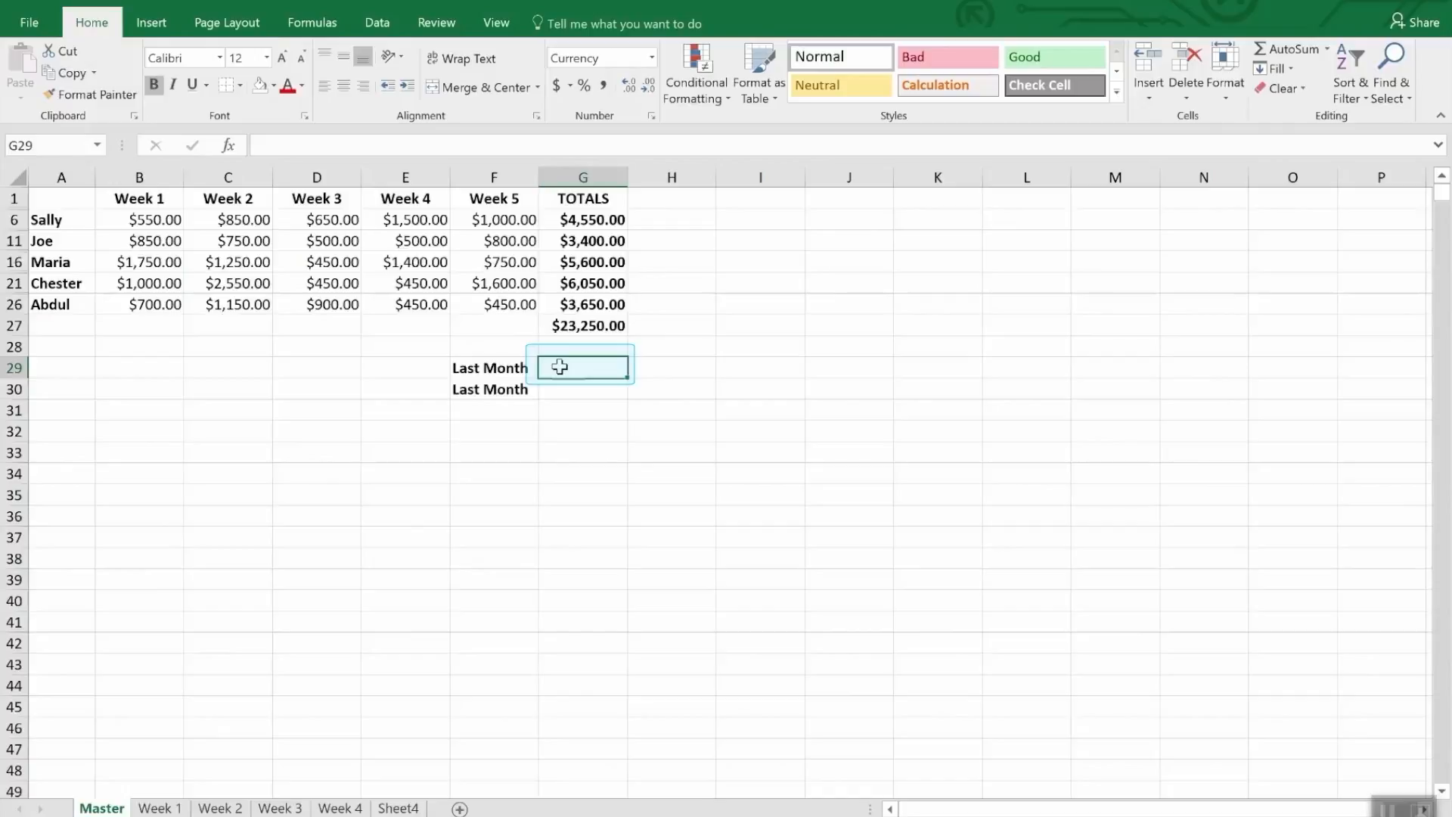
{"action": "type", "text": "="}
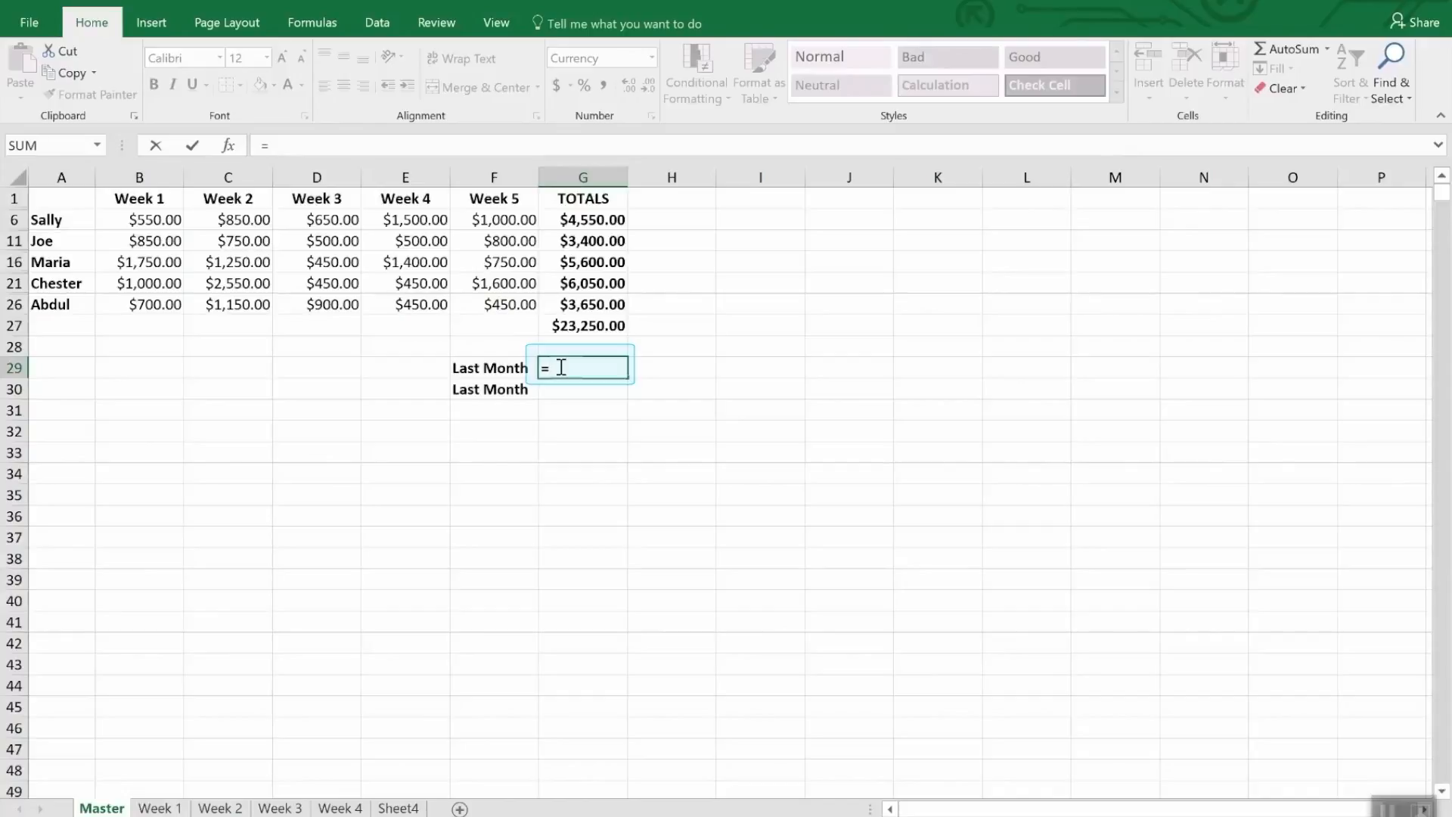
{"action": "left_click", "coordinate": [499, 24]}
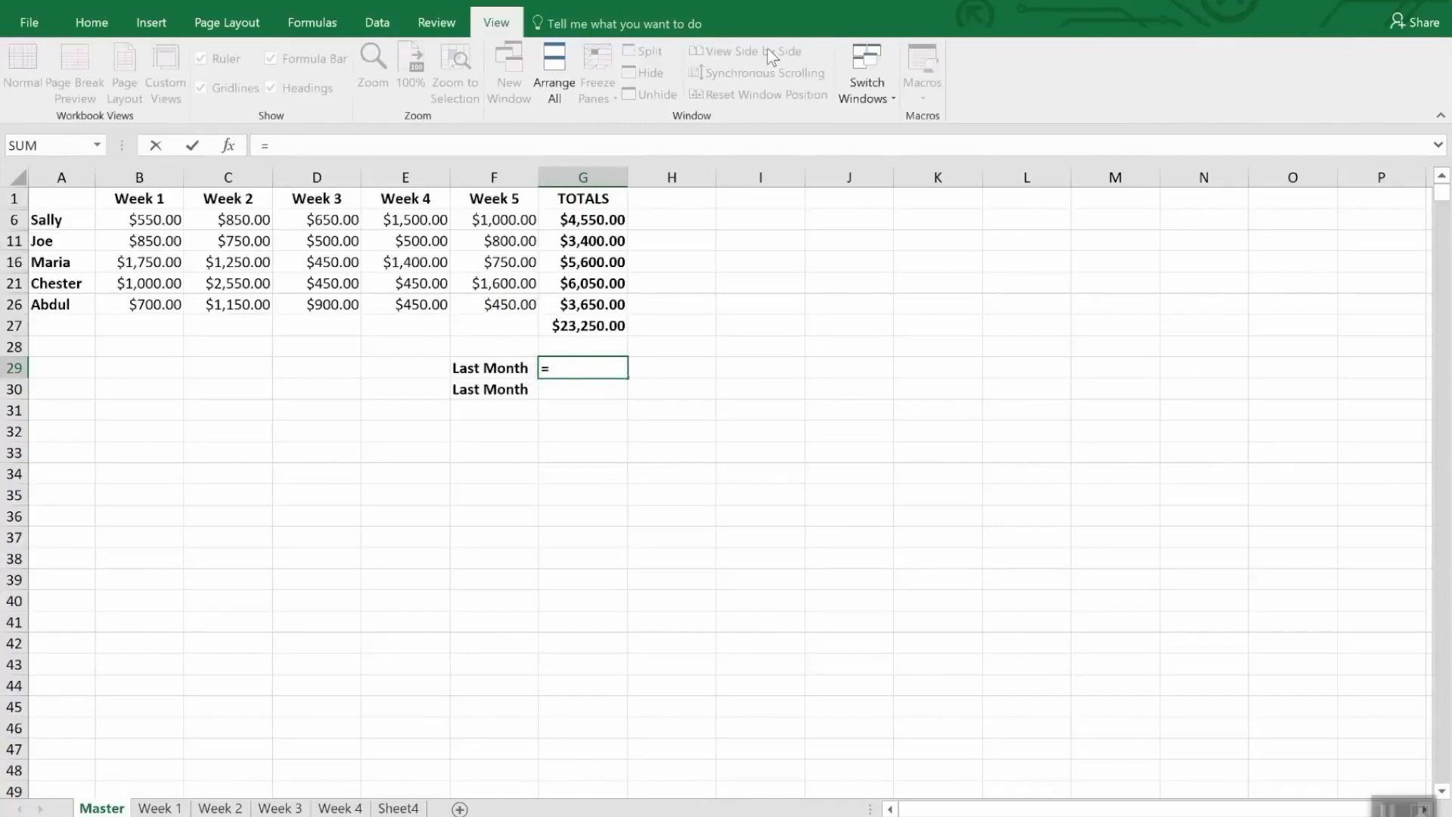
{"action": "left_click", "coordinate": [885, 83]}
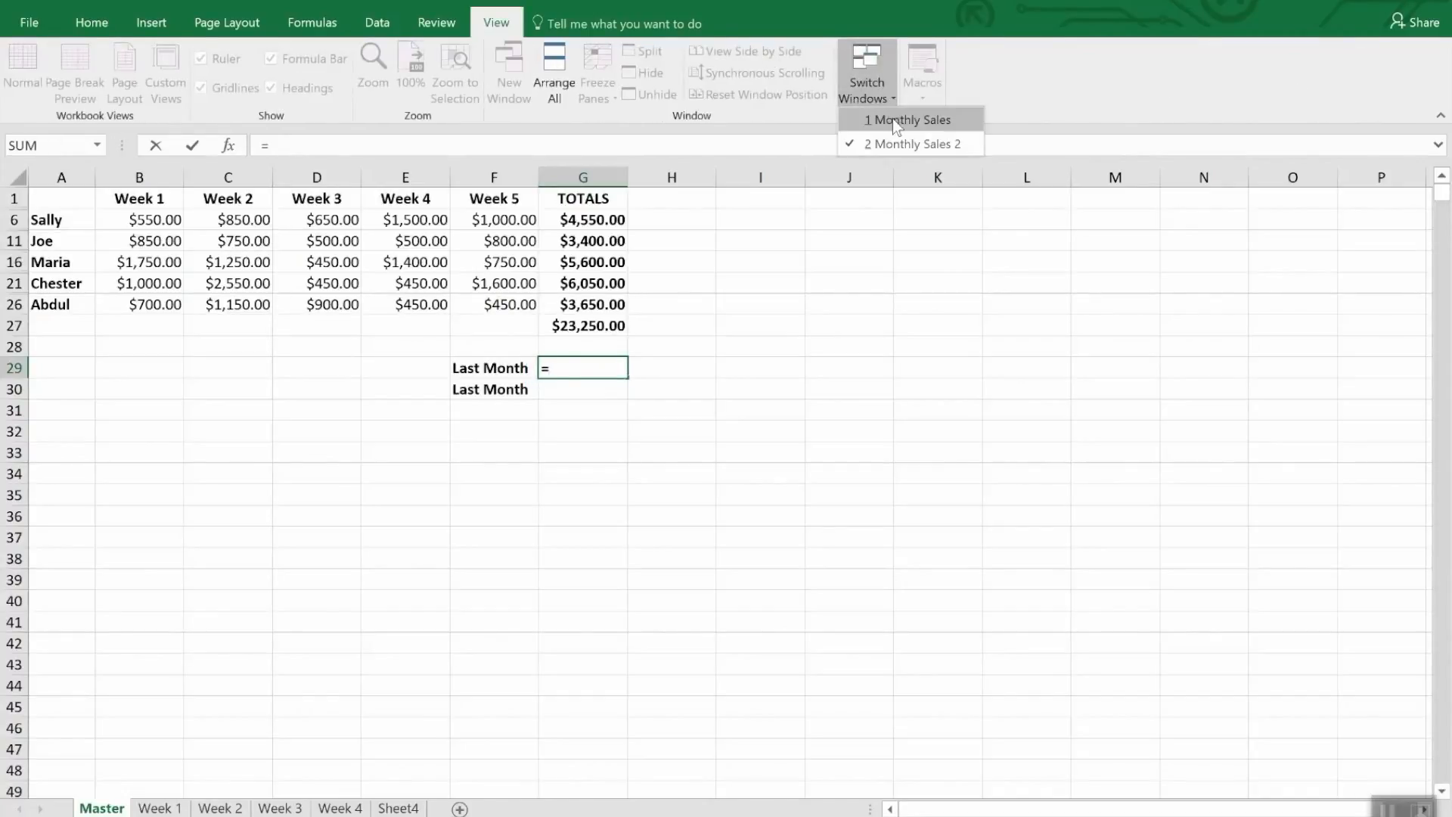
{"action": "left_click", "coordinate": [893, 119]}
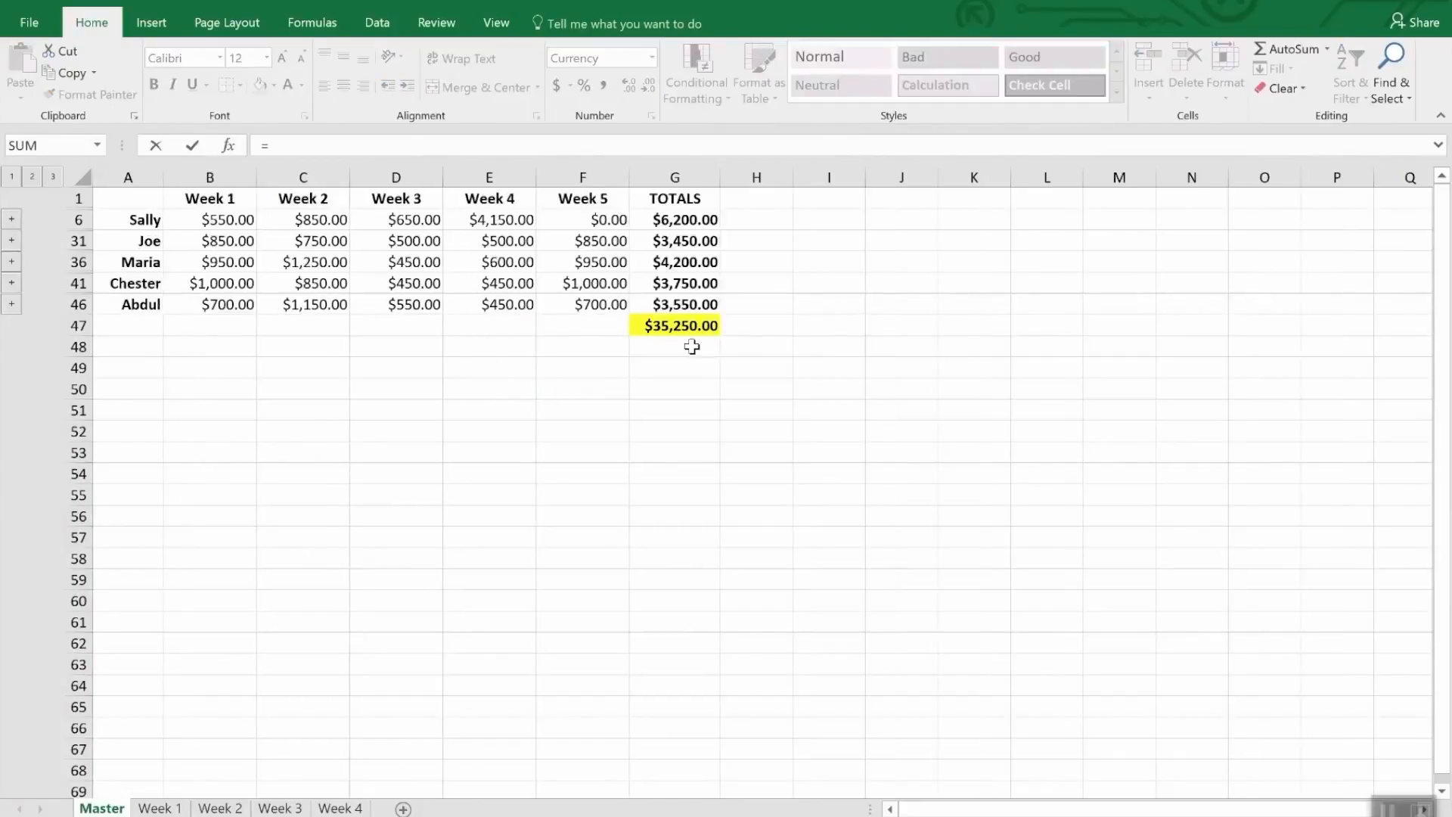
{"action": "left_click", "coordinate": [681, 325]}
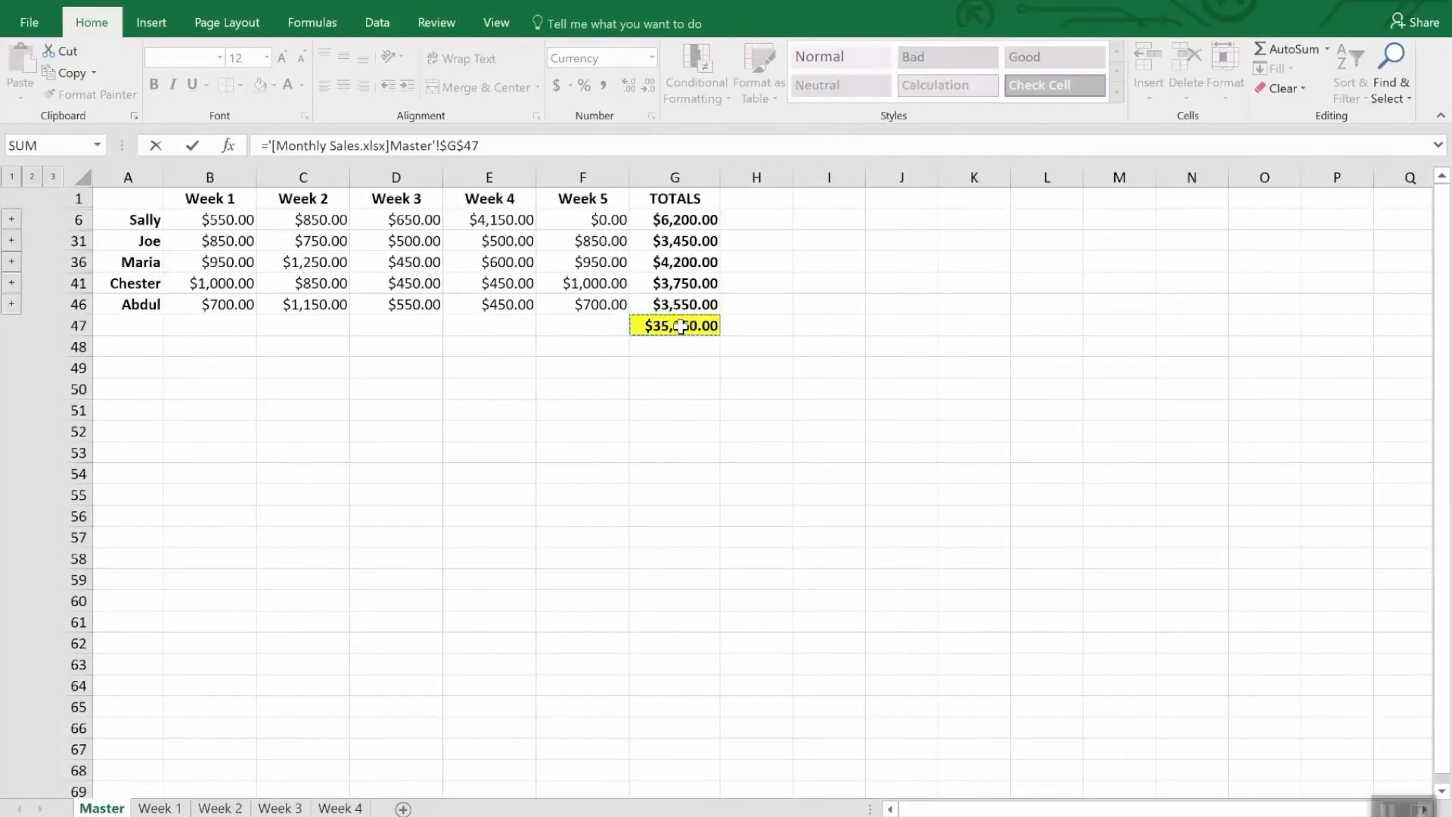
{"action": "key", "text": "Return"}
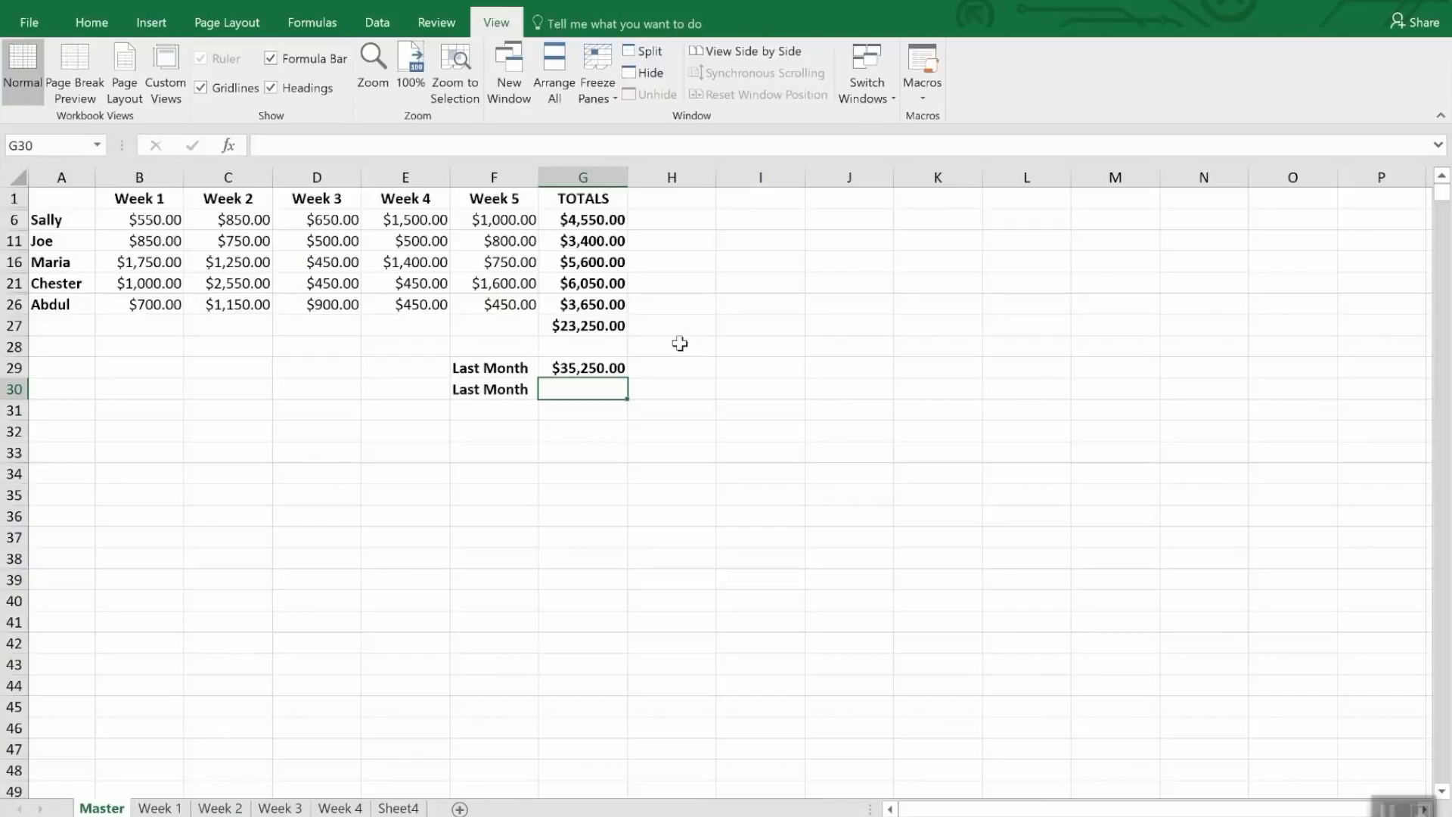
{"action": "left_click", "coordinate": [609, 367]}
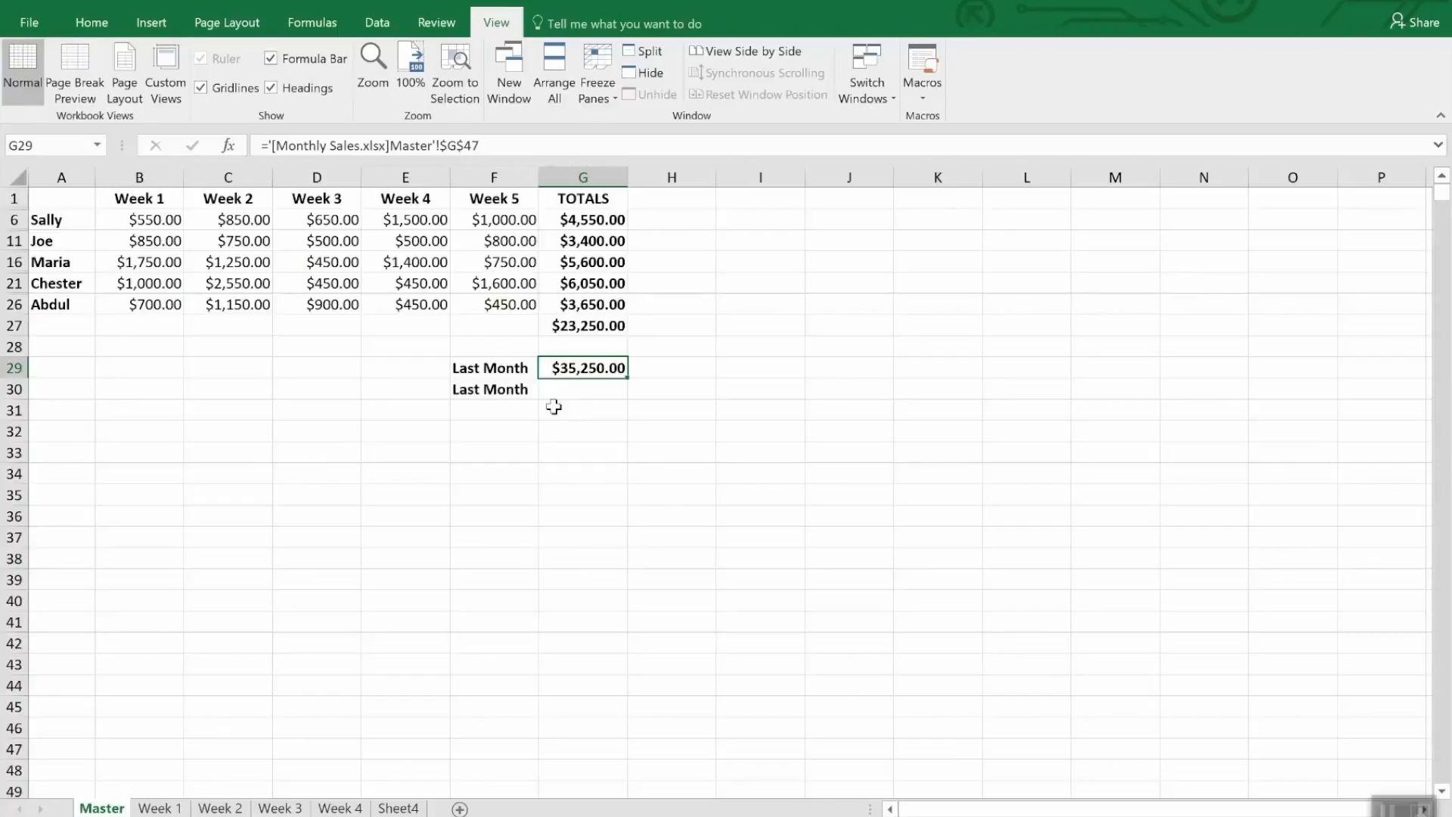
Copy the highlighted grand total in cell G47 on the Master sheet of the Monthly Sales workbook.
{"action": "left_click", "coordinate": [571, 389]}
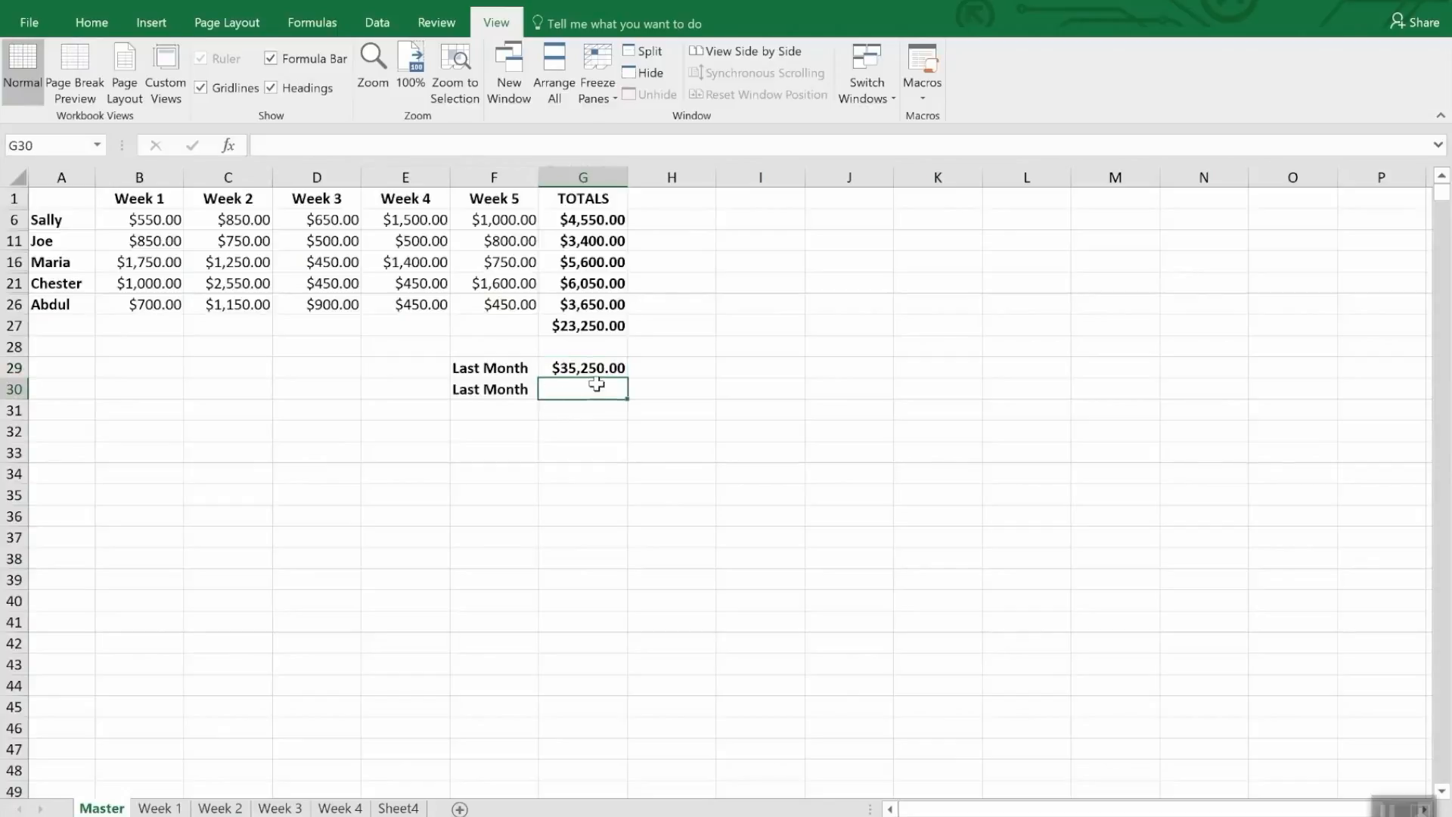
{"action": "left_click", "coordinate": [876, 75]}
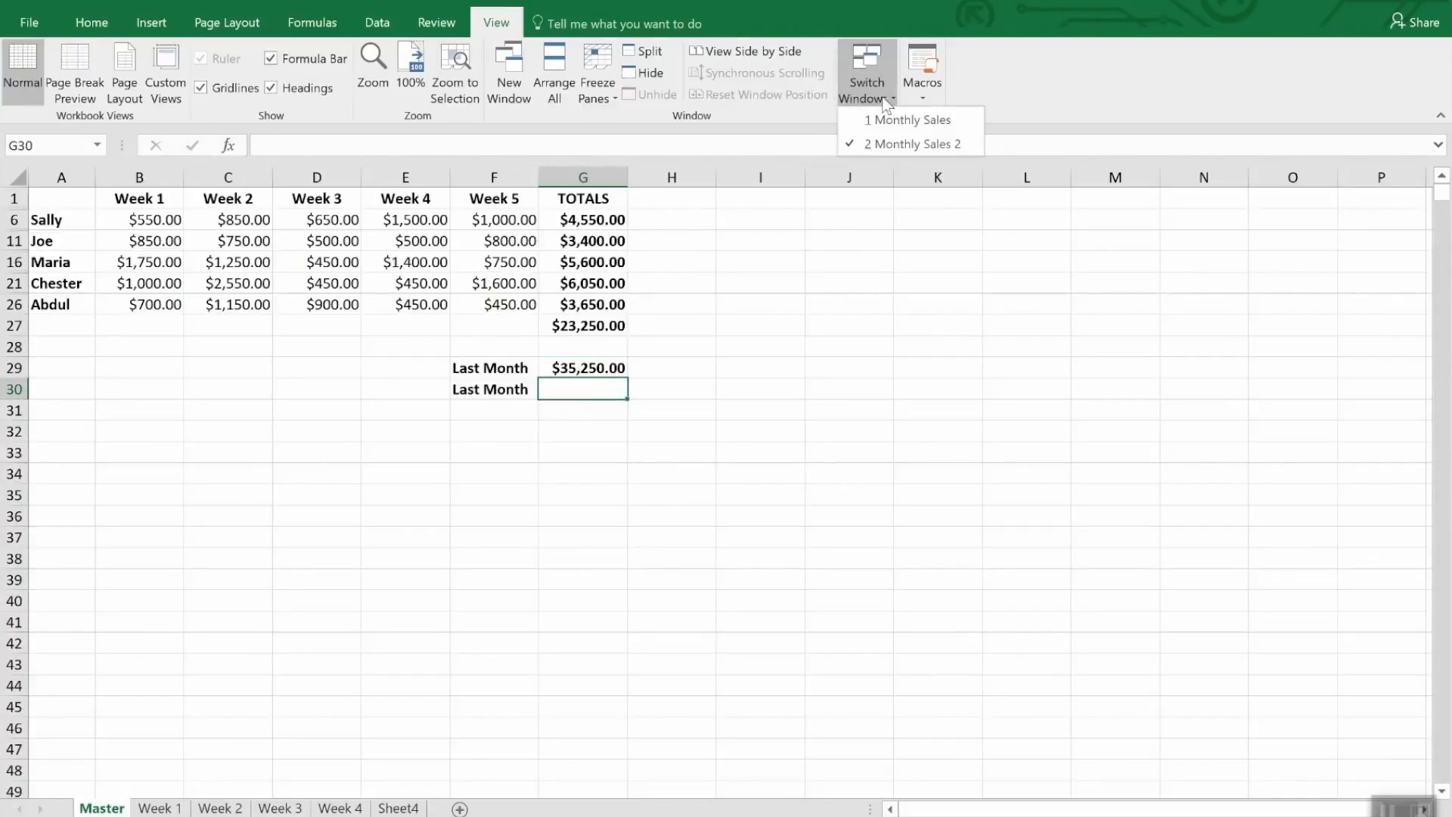
{"action": "left_click", "coordinate": [896, 121]}
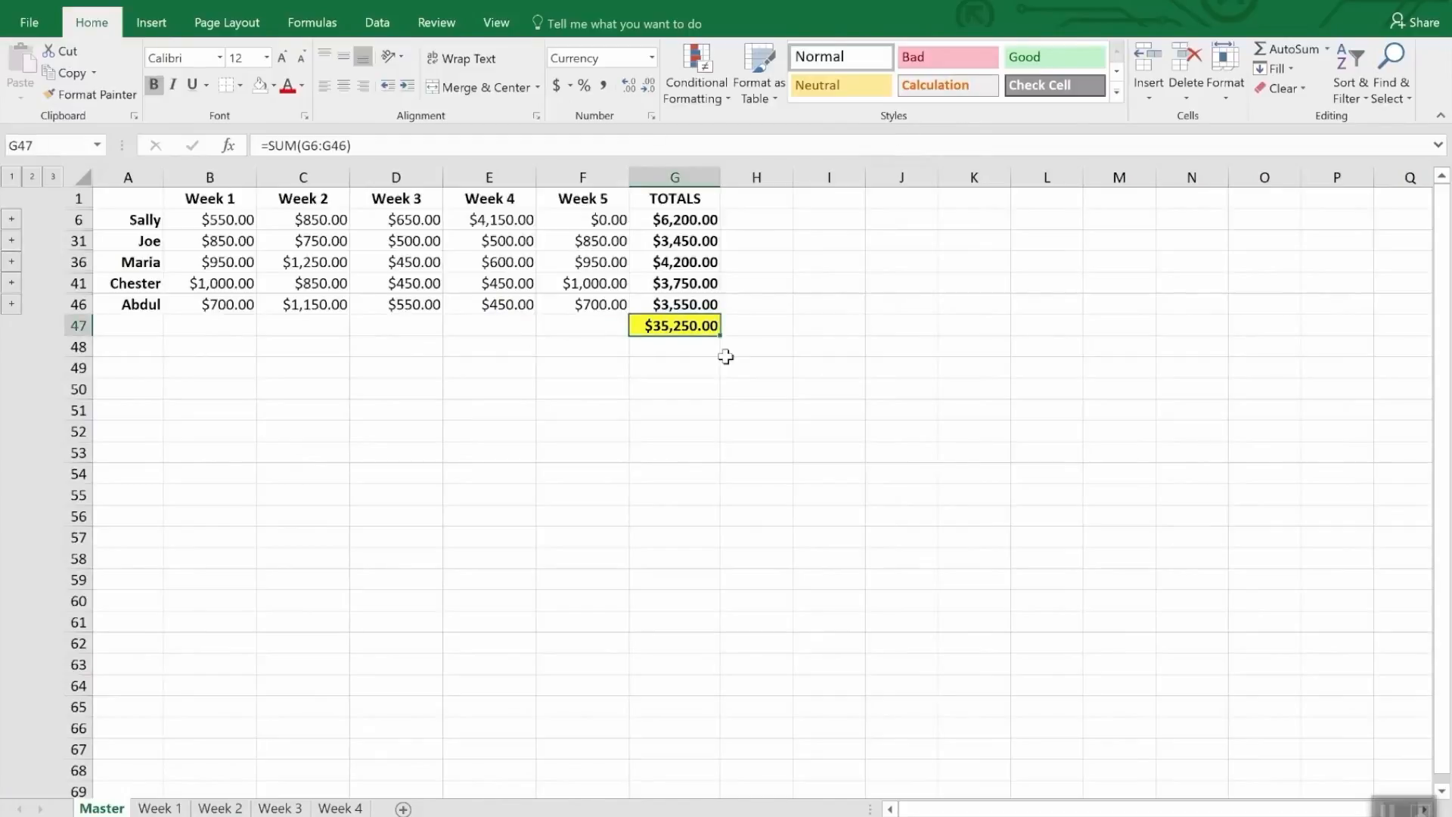
{"action": "right_click", "coordinate": [692, 327]}
{"action": "left_click", "coordinate": [732, 365]}
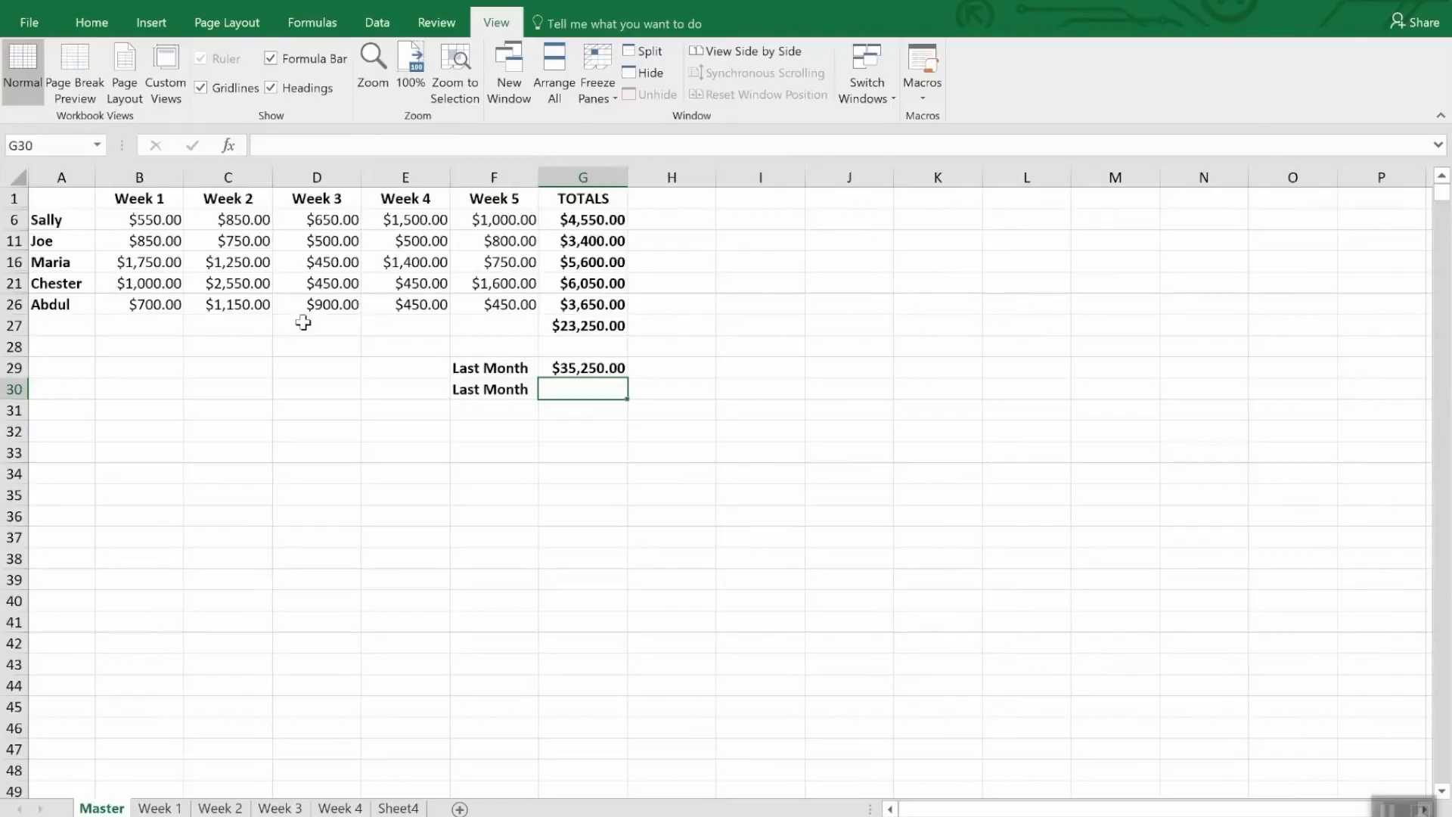
Paste the copied total as a link into cell G30 of Monthly Sales 2 and compare its formula with G29.
{"action": "left_click", "coordinate": [92, 23]}
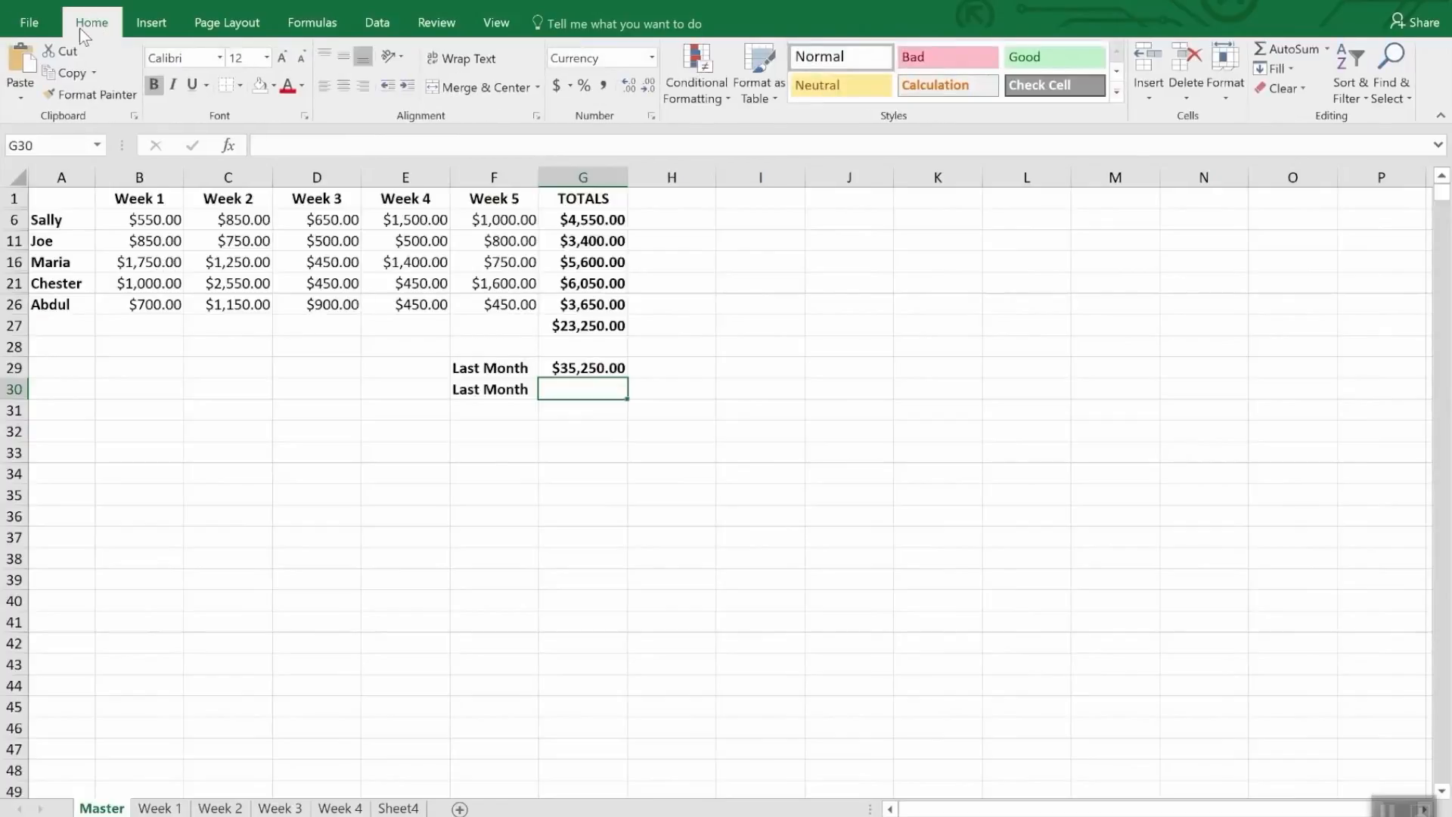
{"action": "left_click", "coordinate": [16, 94]}
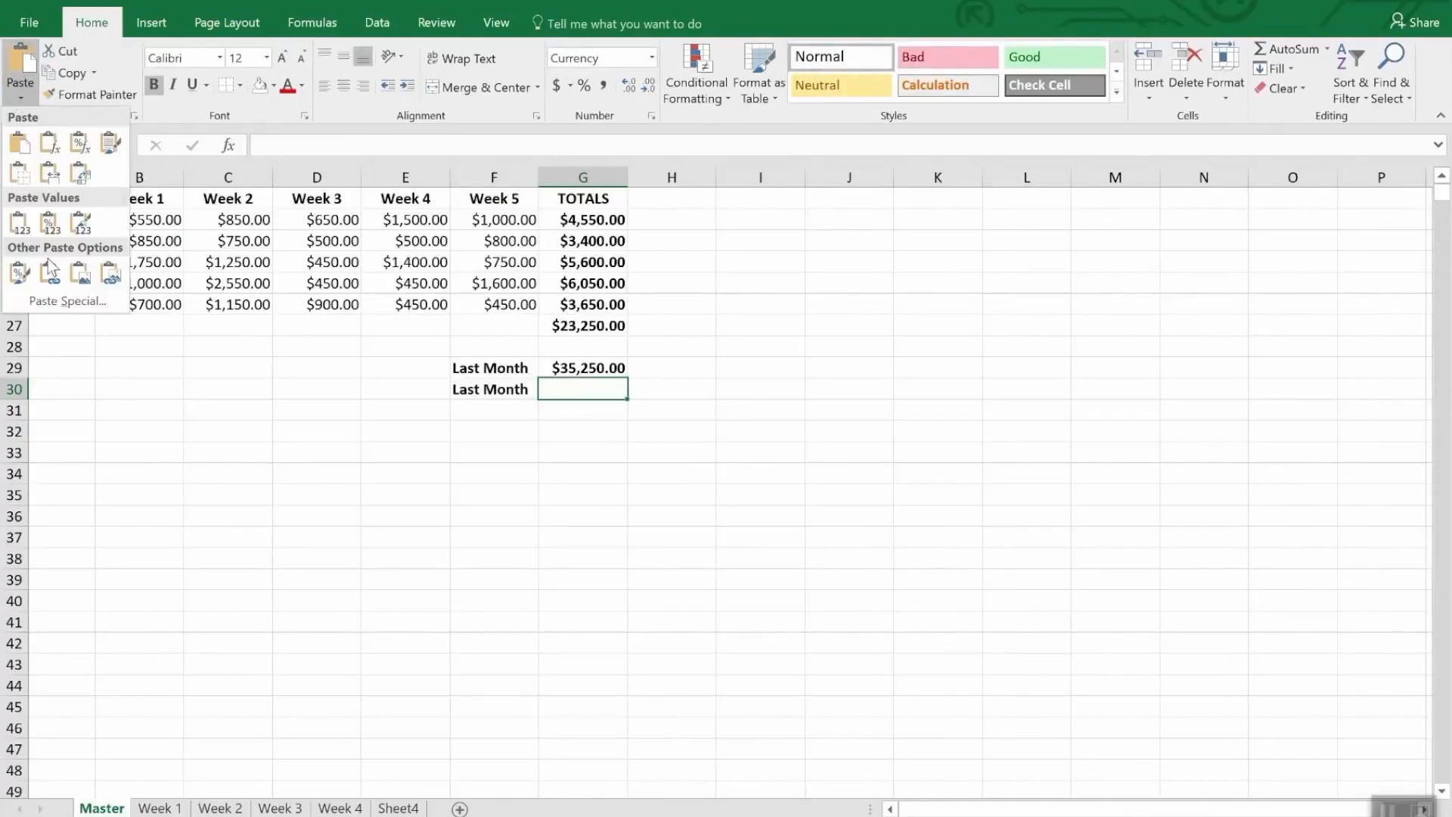
{"action": "left_click", "coordinate": [64, 302]}
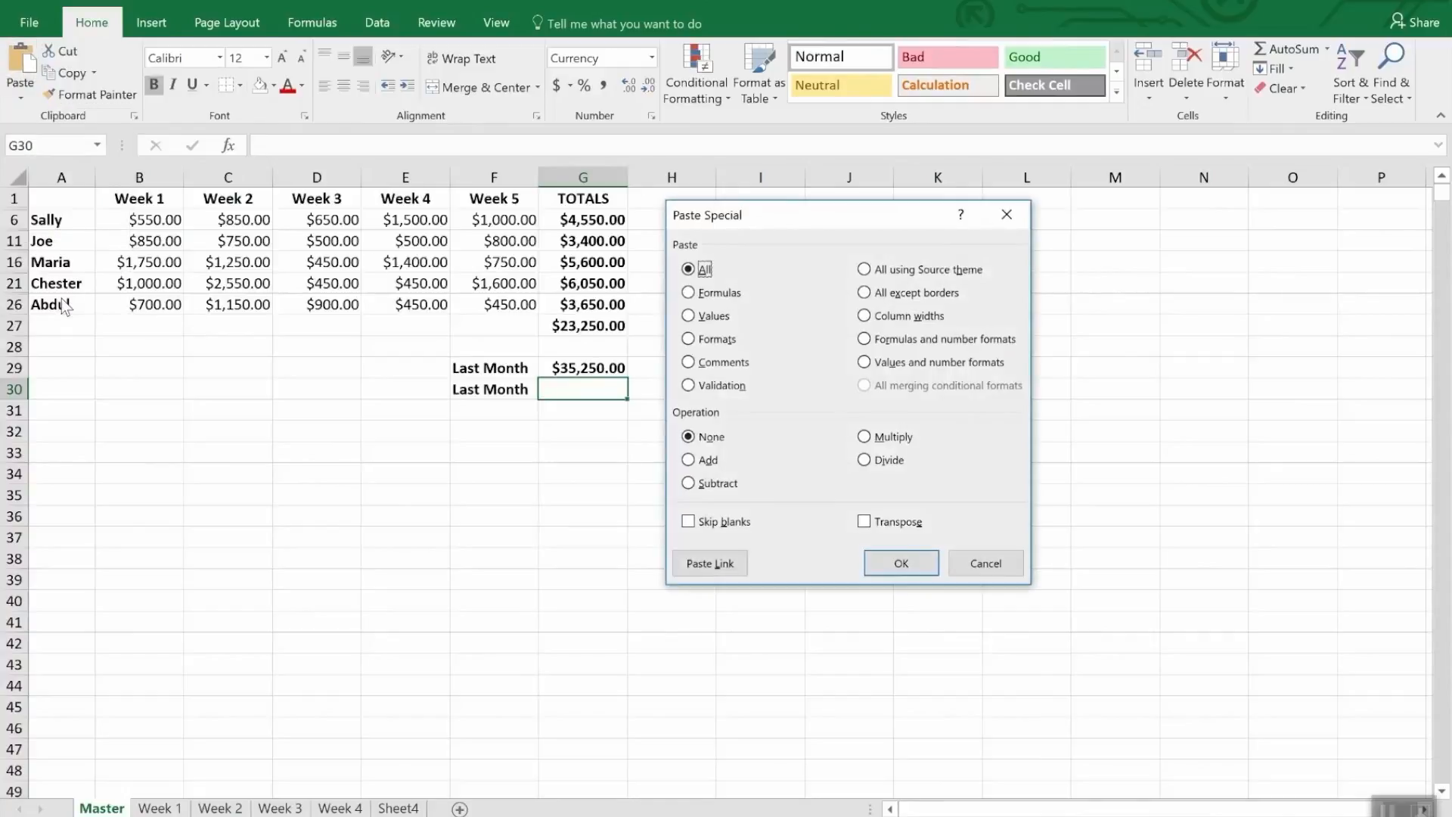
{"action": "left_click", "coordinate": [709, 565]}
{"action": "left_click", "coordinate": [698, 298]}
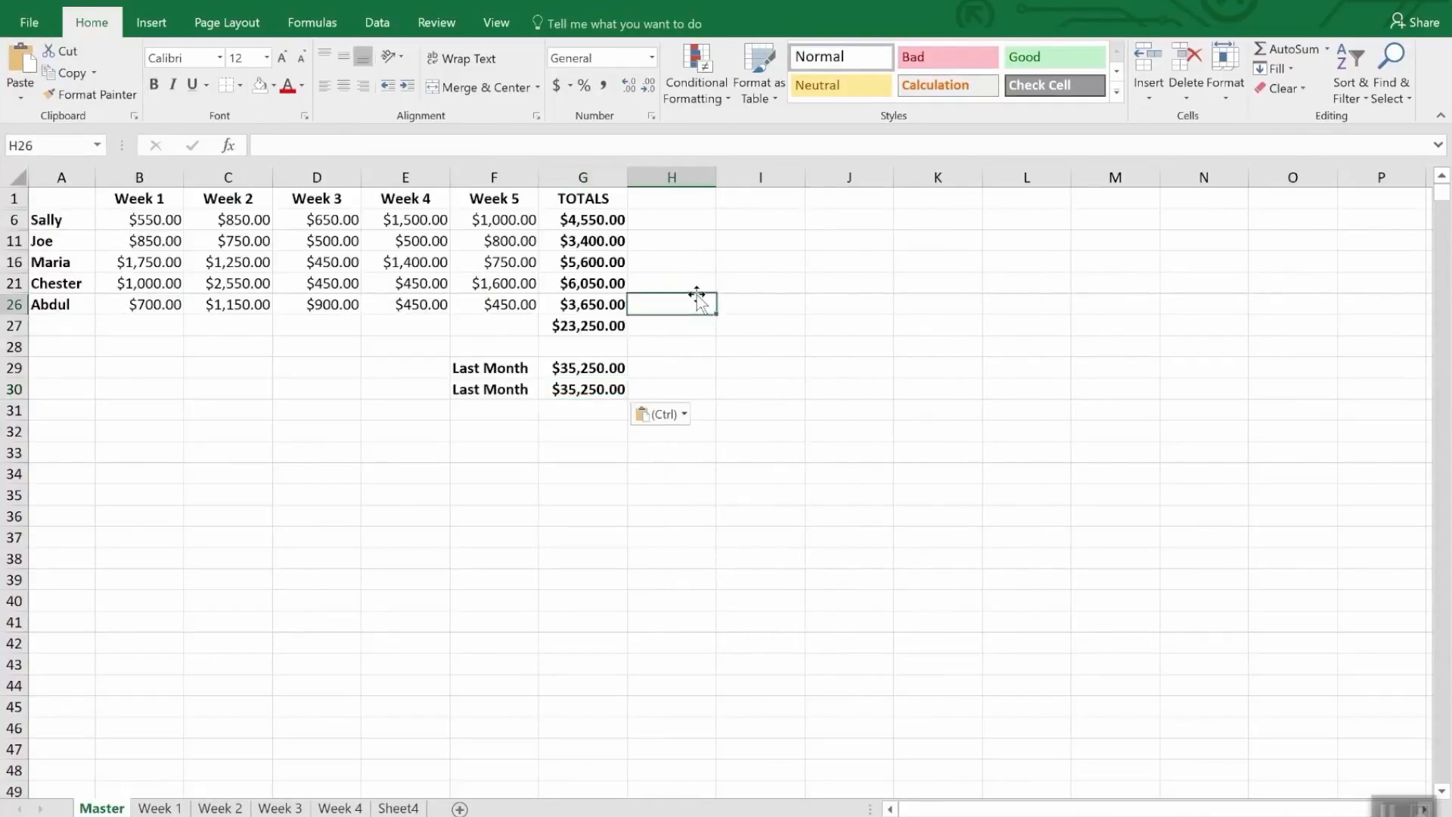
{"action": "left_click", "coordinate": [596, 408]}
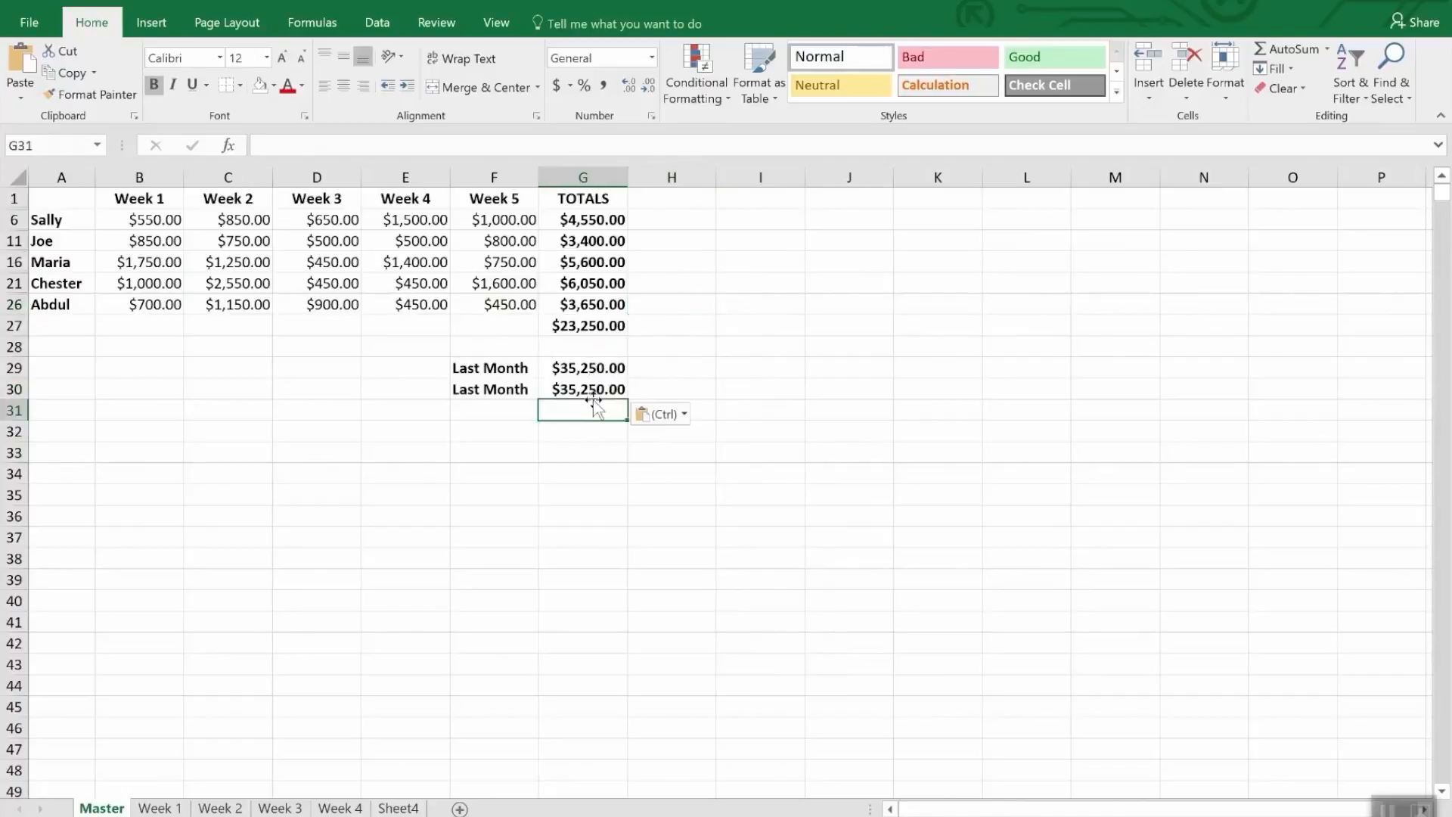
{"action": "left_click", "coordinate": [592, 389]}
{"action": "left_click", "coordinate": [595, 368]}
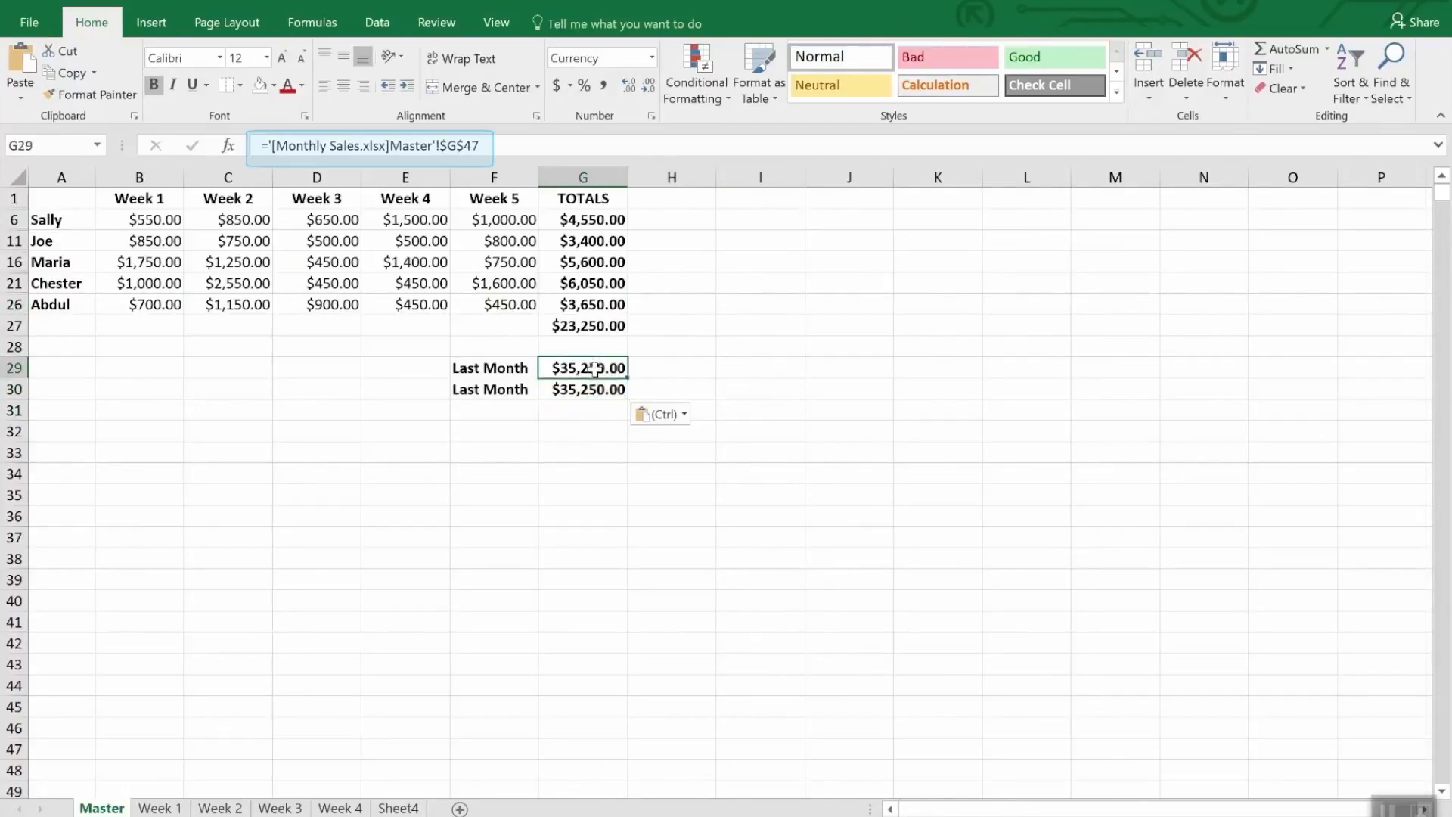
{"action": "left_click", "coordinate": [591, 389]}
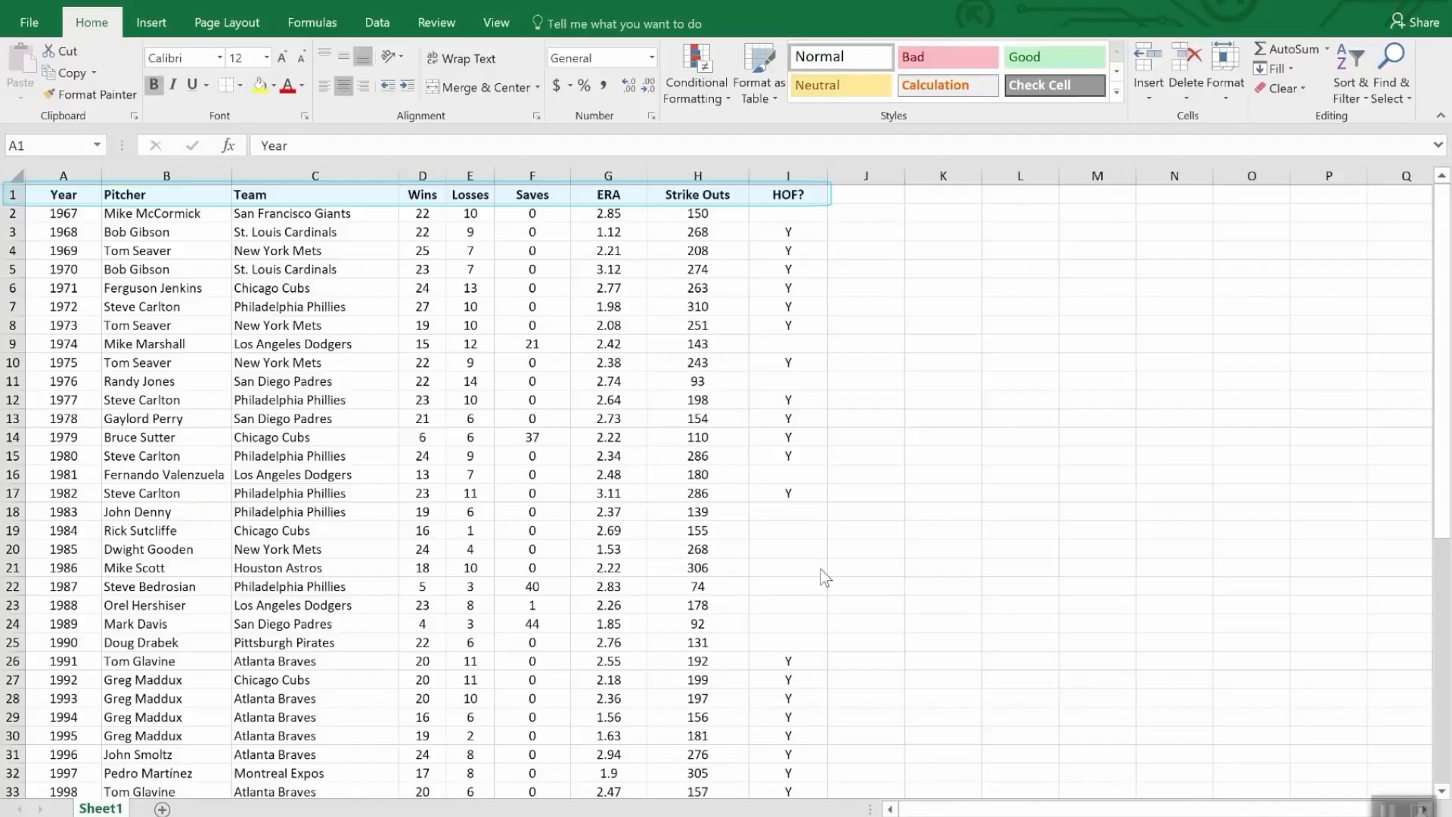
Review the pitcher data and sort it by the Wins column from largest to smallest.
{"action": "scroll", "coordinate": [980, 598], "scroll_direction": "down", "scroll_amount": 12}
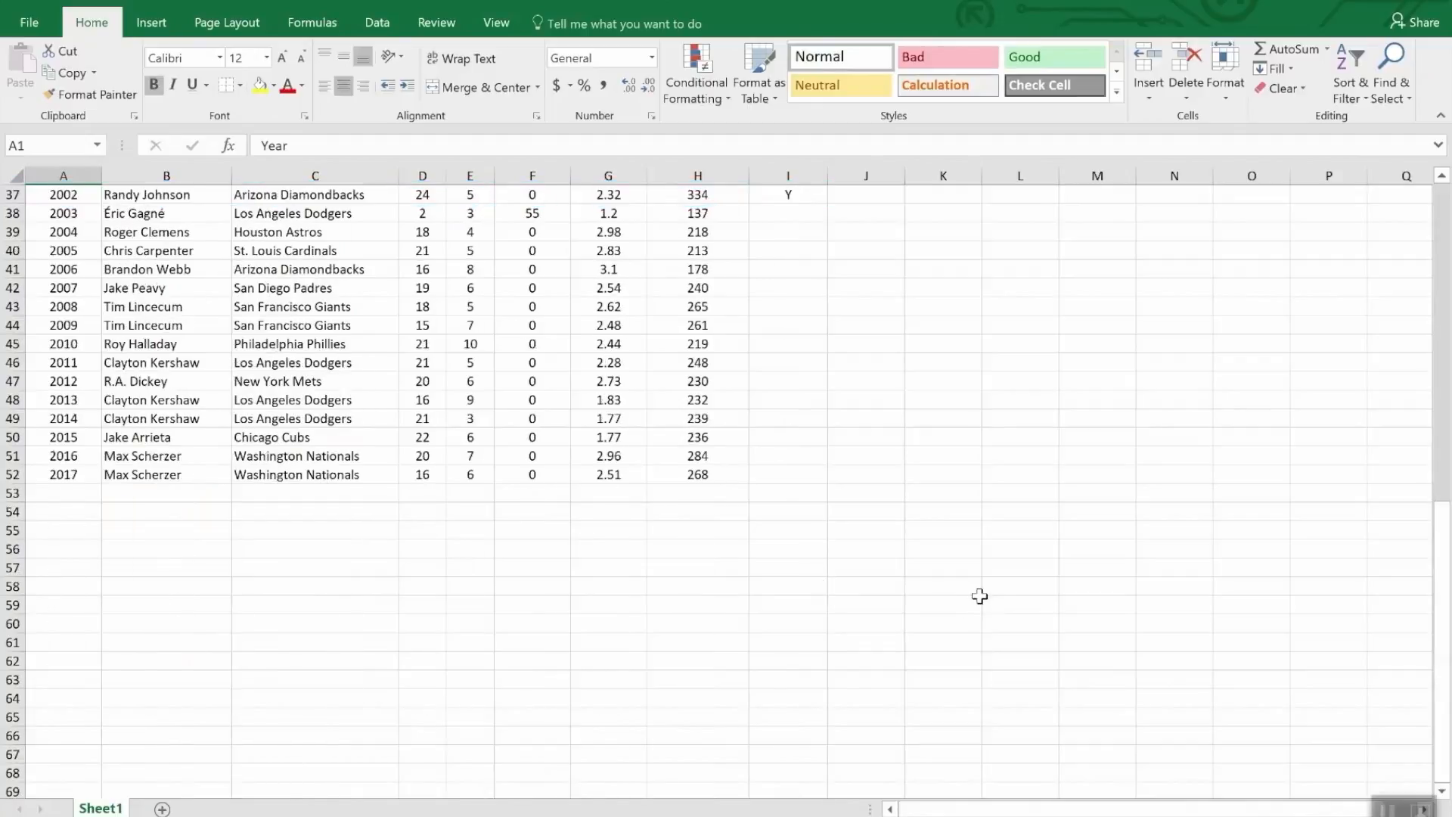
{"action": "scroll", "coordinate": [980, 597], "scroll_direction": "up", "scroll_amount": 12}
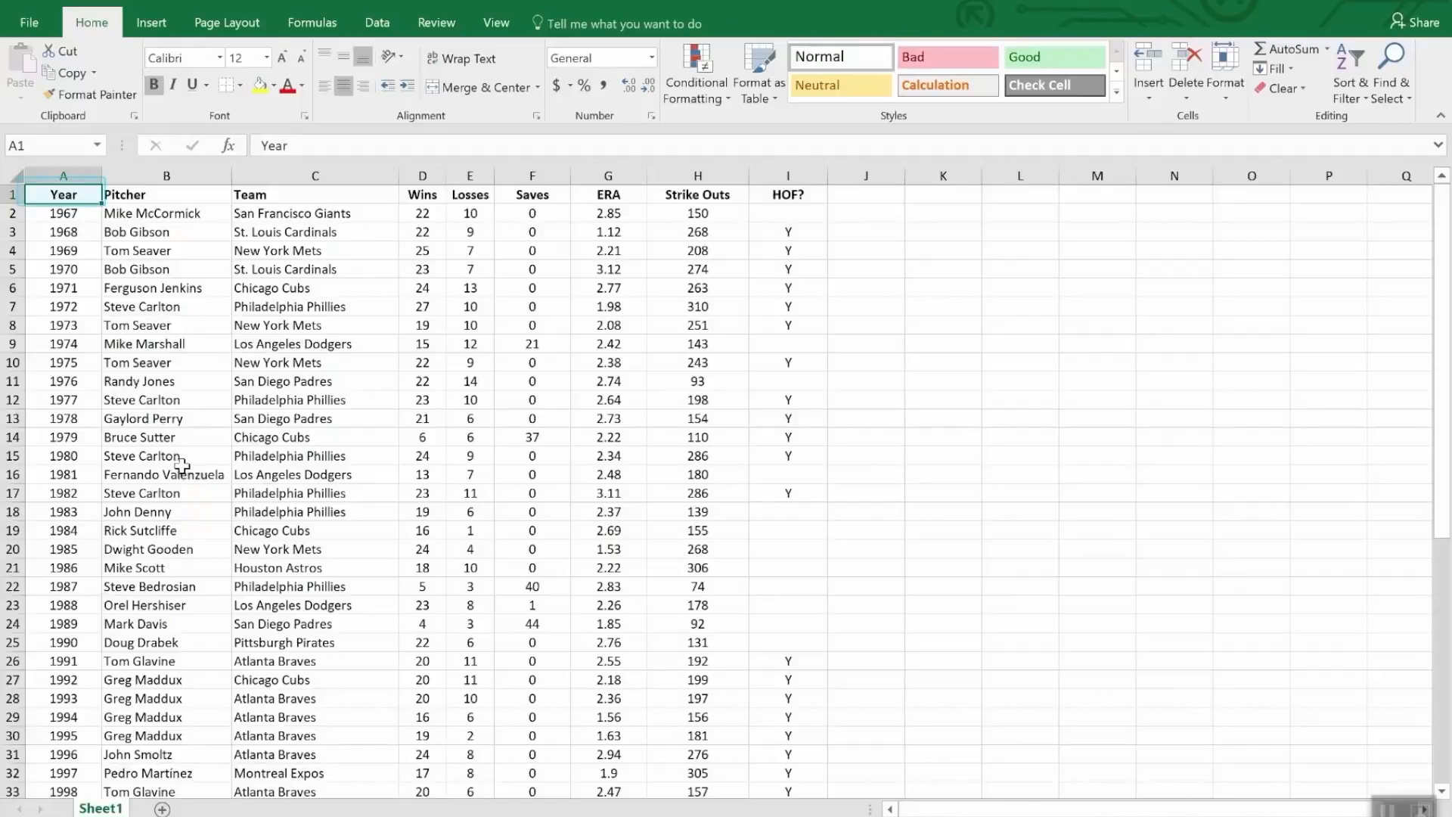
{"action": "scroll", "coordinate": [193, 483], "scroll_direction": "down", "scroll_amount": 12}
{"action": "scroll", "coordinate": [187, 526], "scroll_direction": "up", "scroll_amount": 12}
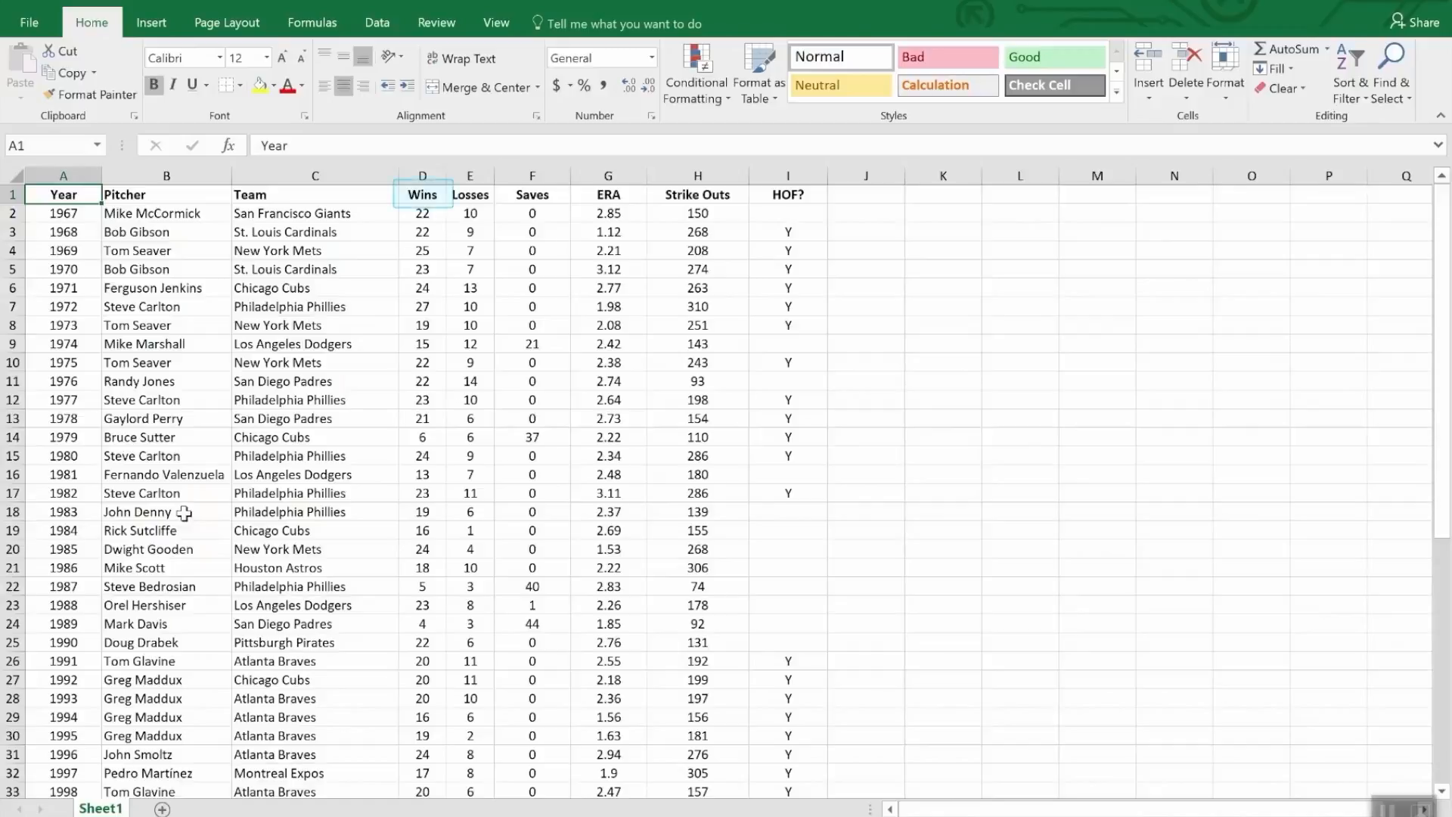
{"action": "left_click", "coordinate": [427, 199]}
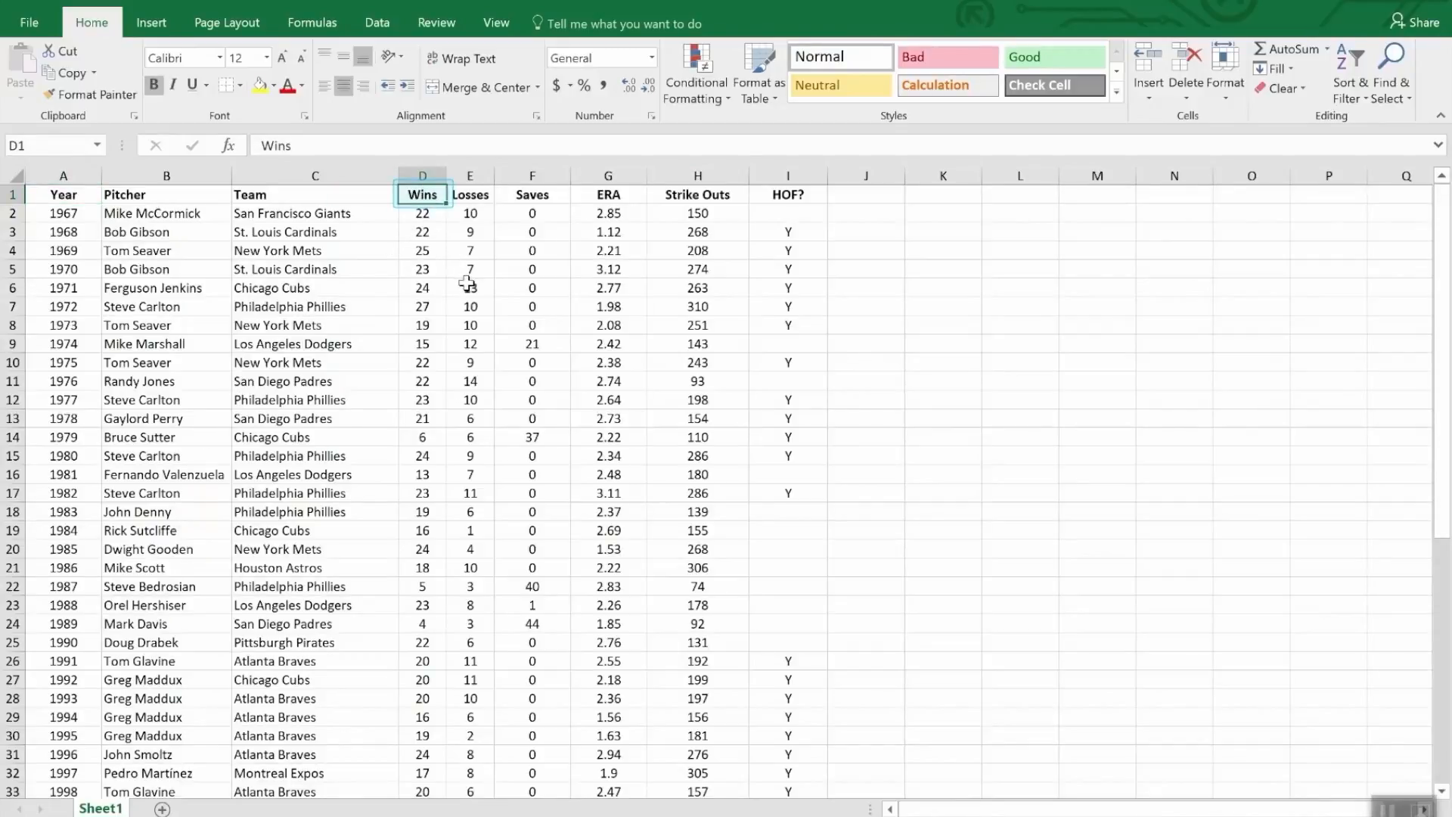
{"action": "left_click", "coordinate": [1353, 60]}
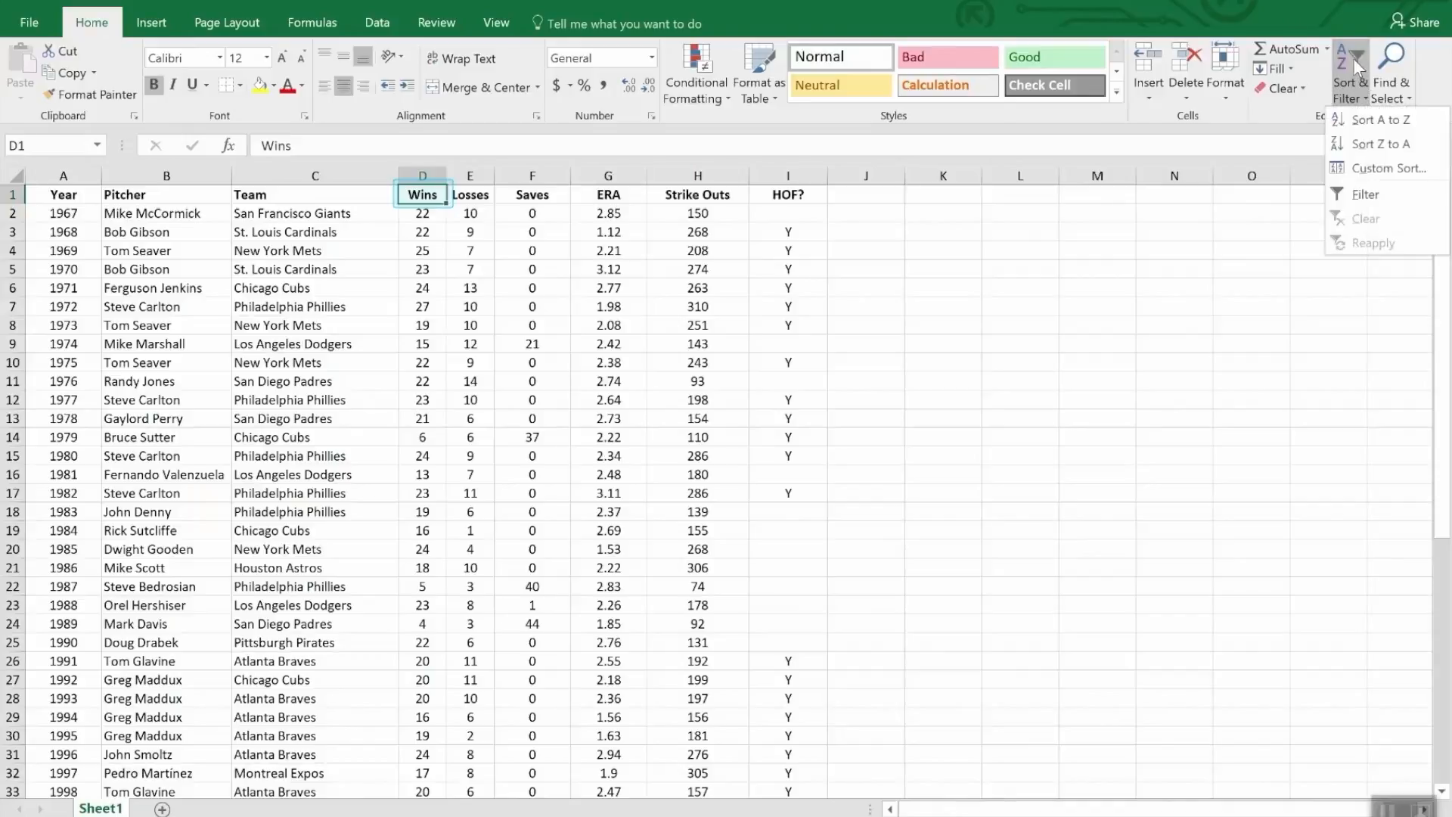
{"action": "left_click", "coordinate": [1367, 146]}
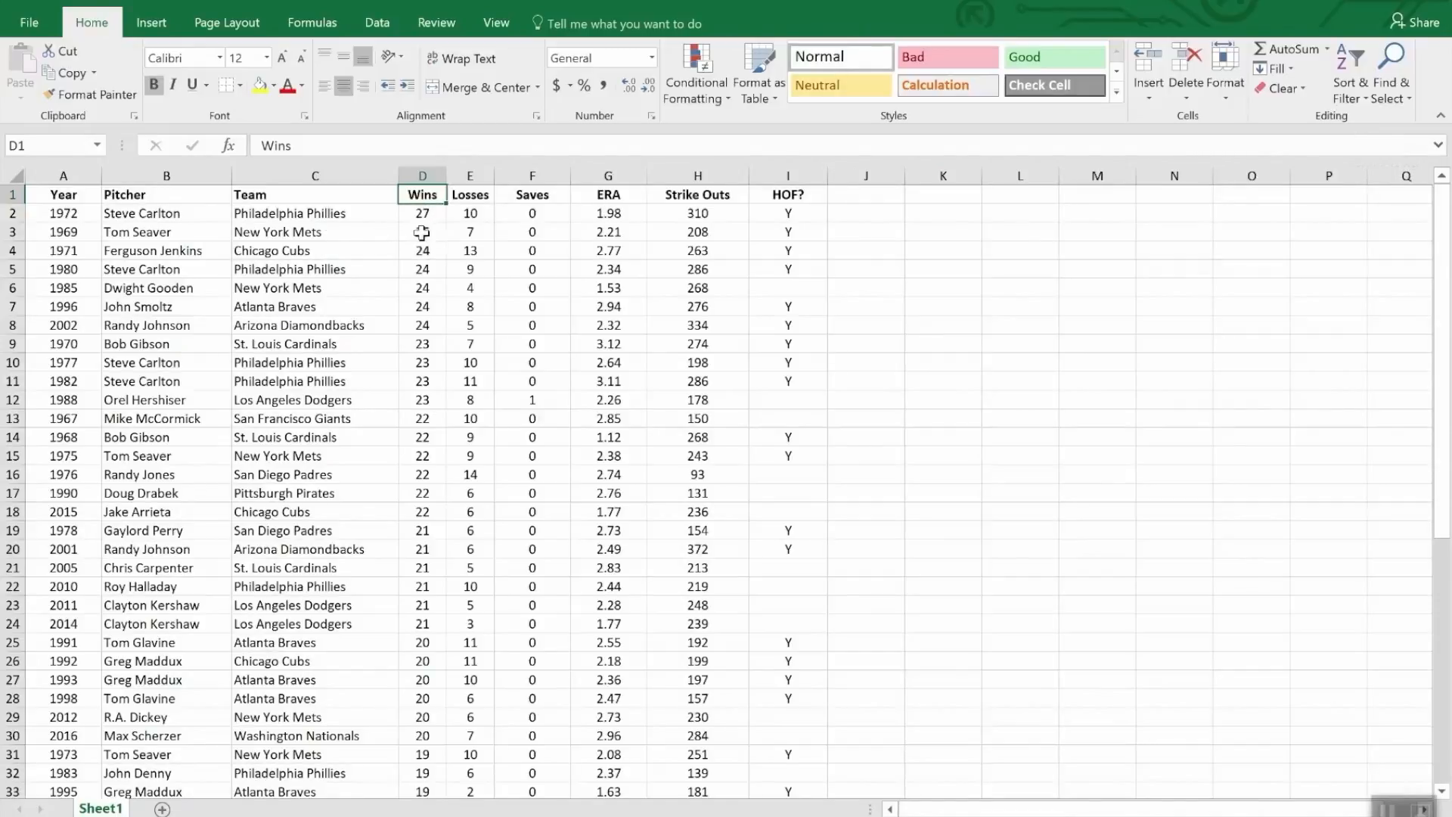
{"action": "scroll", "coordinate": [422, 227], "scroll_direction": "down", "scroll_amount": 8}
{"action": "scroll", "coordinate": [423, 240], "scroll_direction": "up", "scroll_amount": 8}
Apply a custom sort by Wins, largest to smallest, with a second level by ERA cell values, smallest to largest.
{"action": "left_click", "coordinate": [1352, 62]}
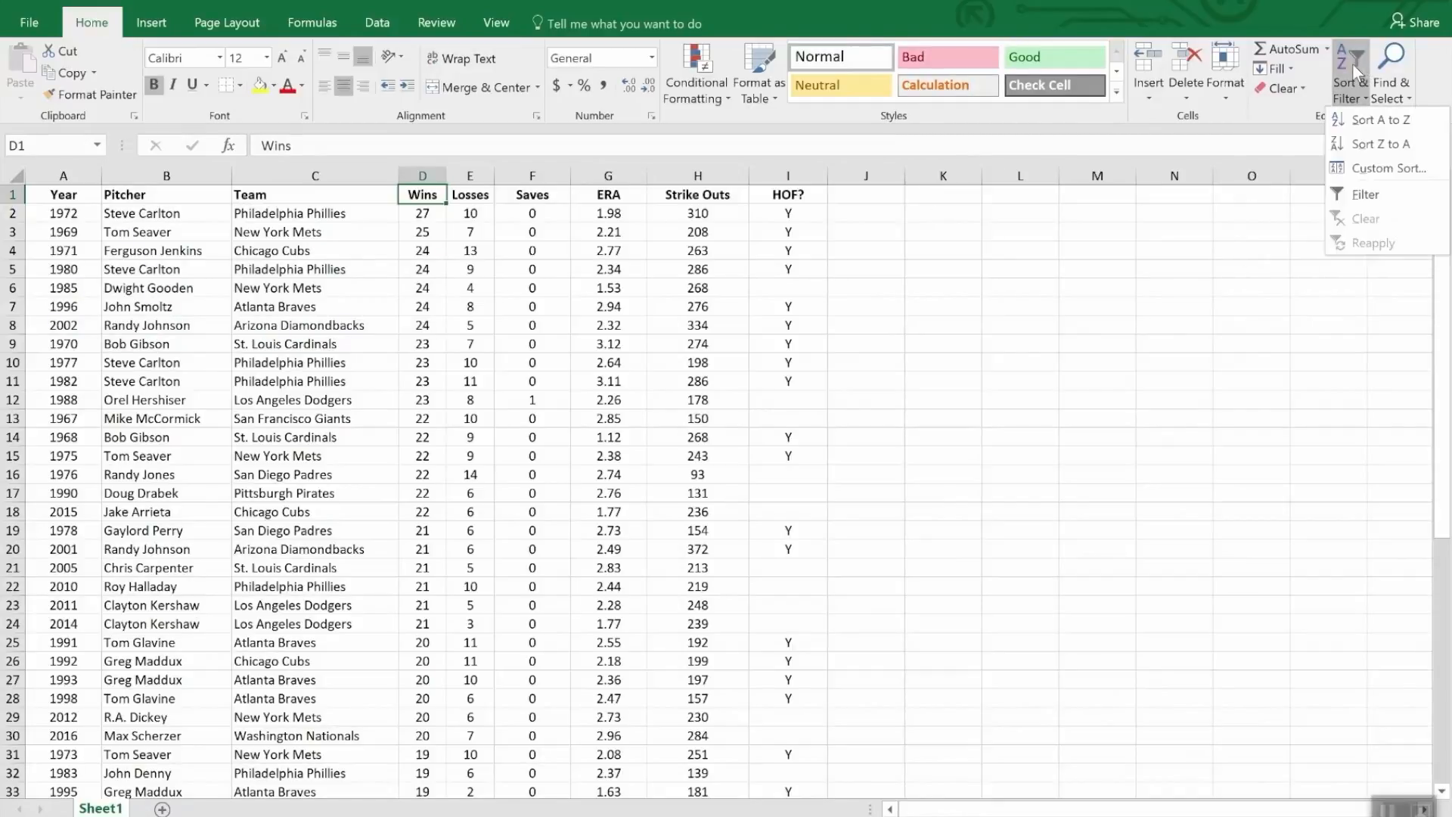
{"action": "left_click", "coordinate": [1387, 170]}
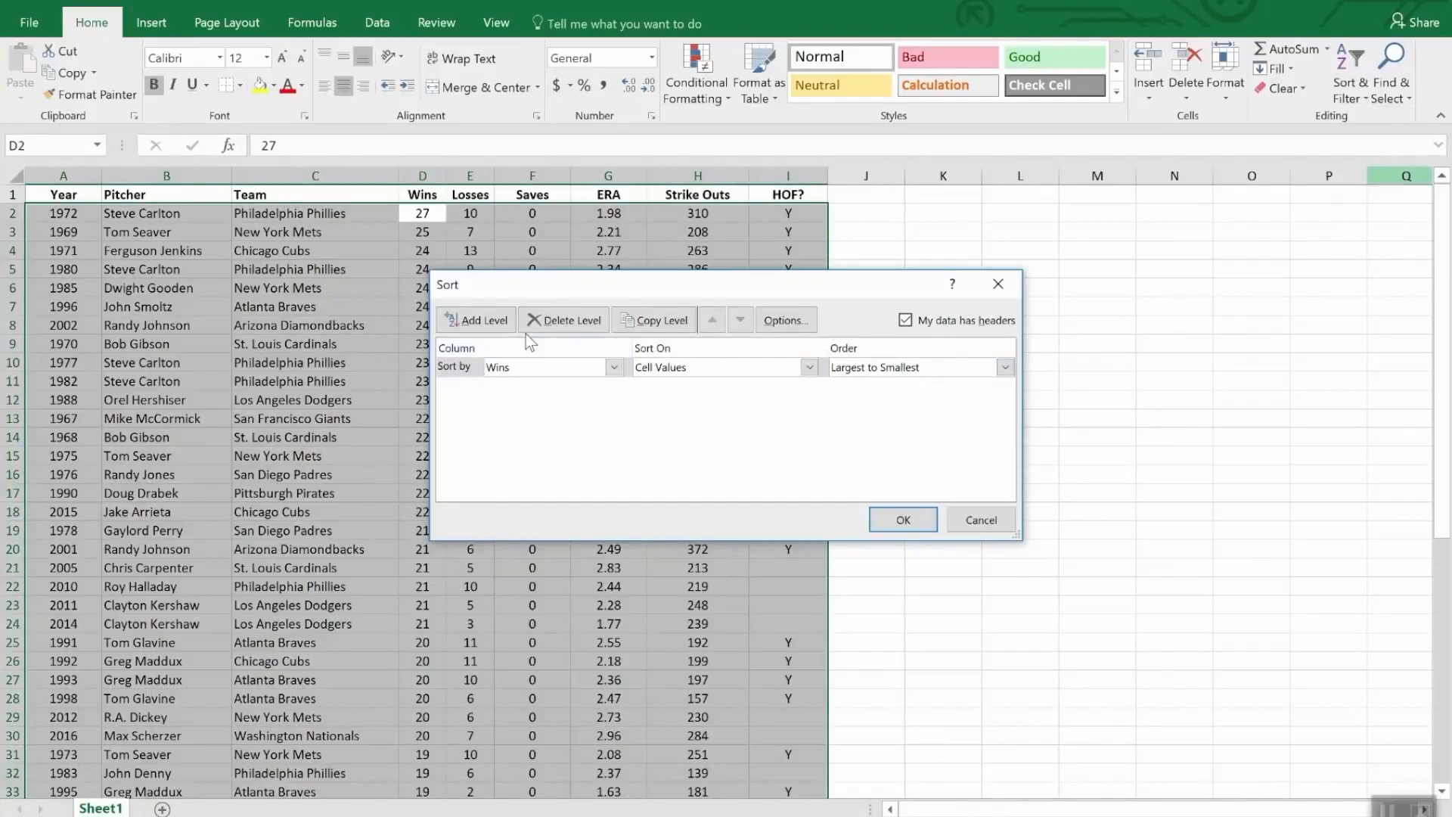
{"action": "left_click", "coordinate": [478, 319]}
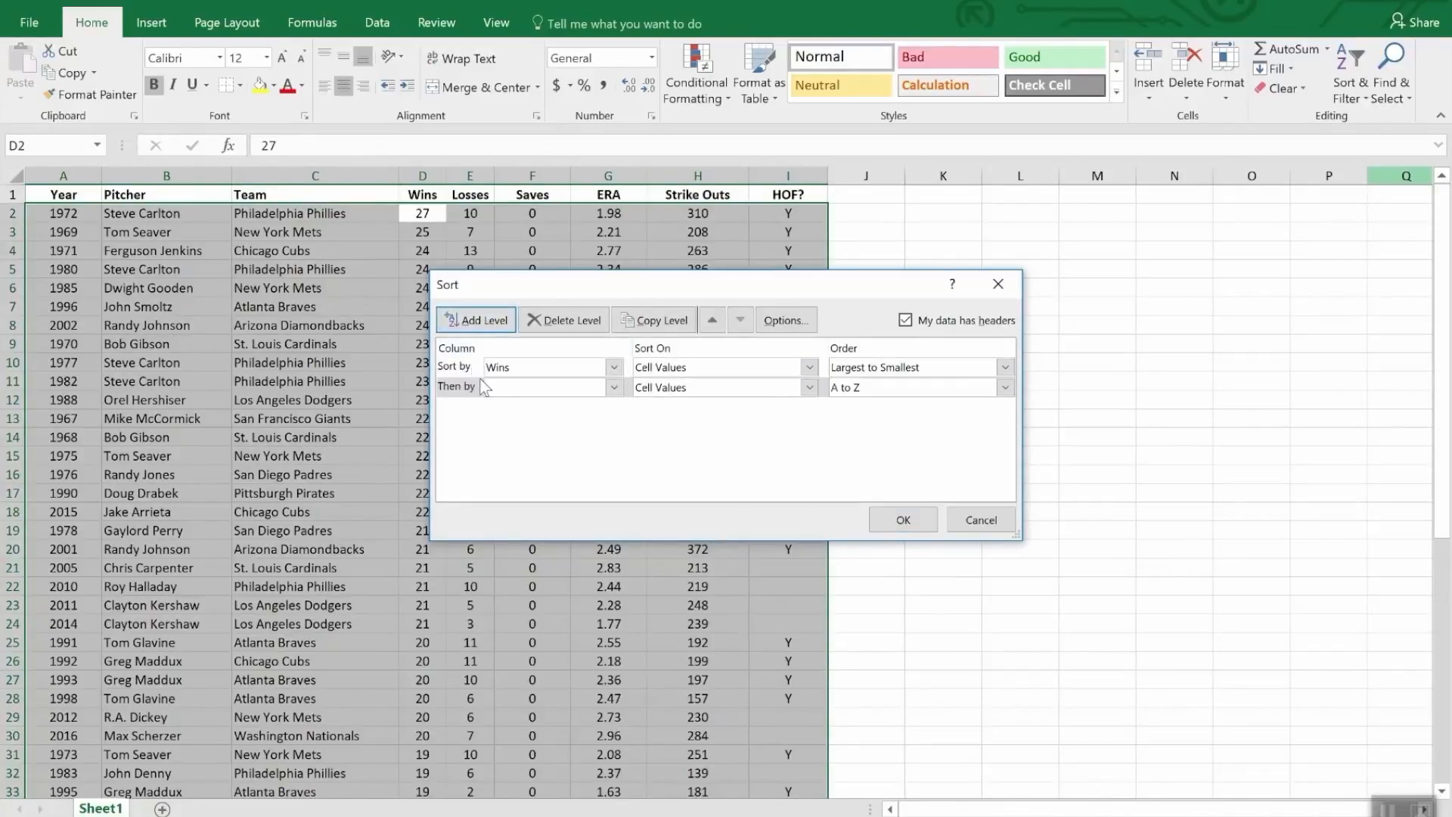
{"action": "left_click", "coordinate": [614, 390]}
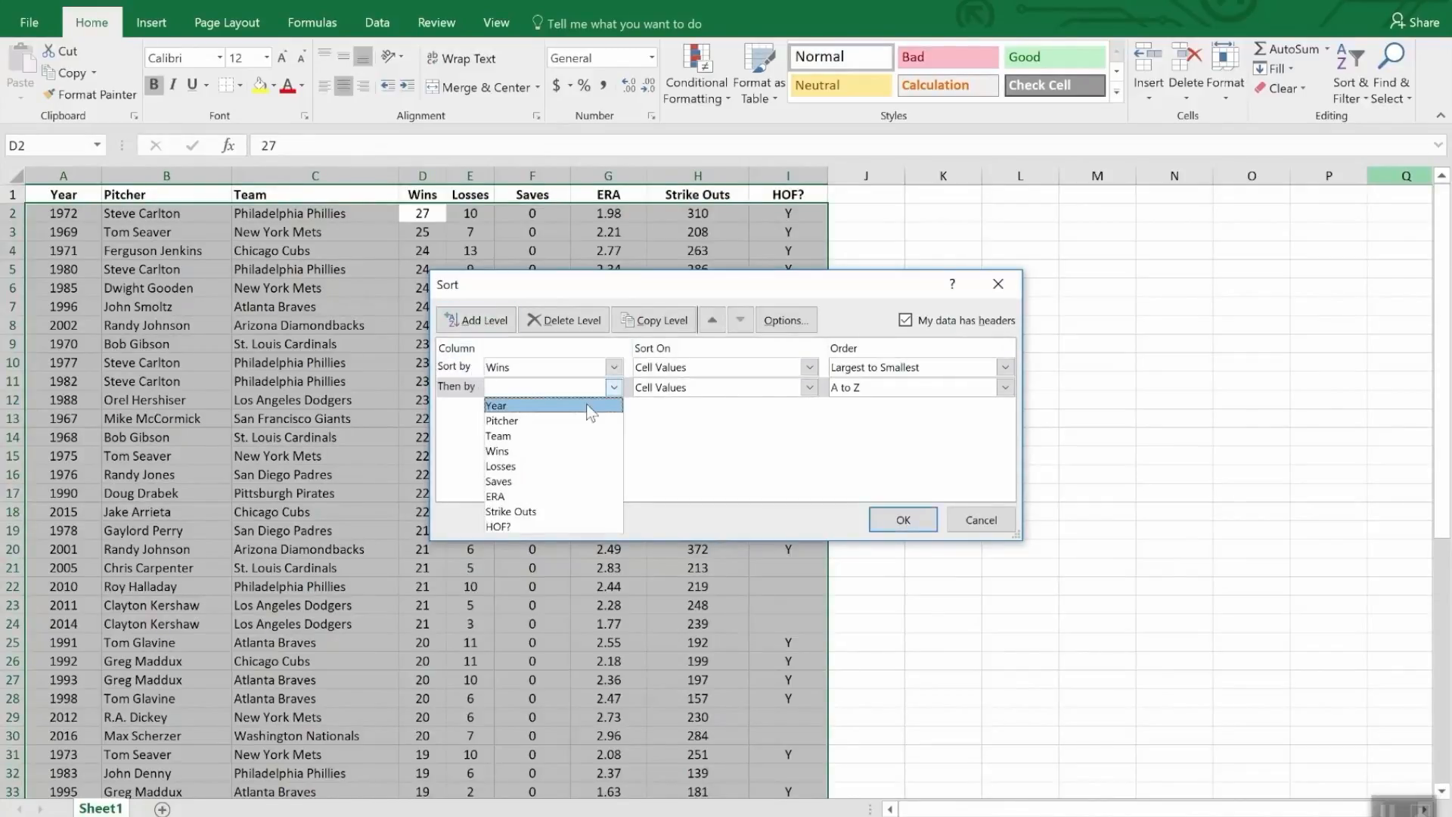
{"action": "left_click", "coordinate": [574, 497]}
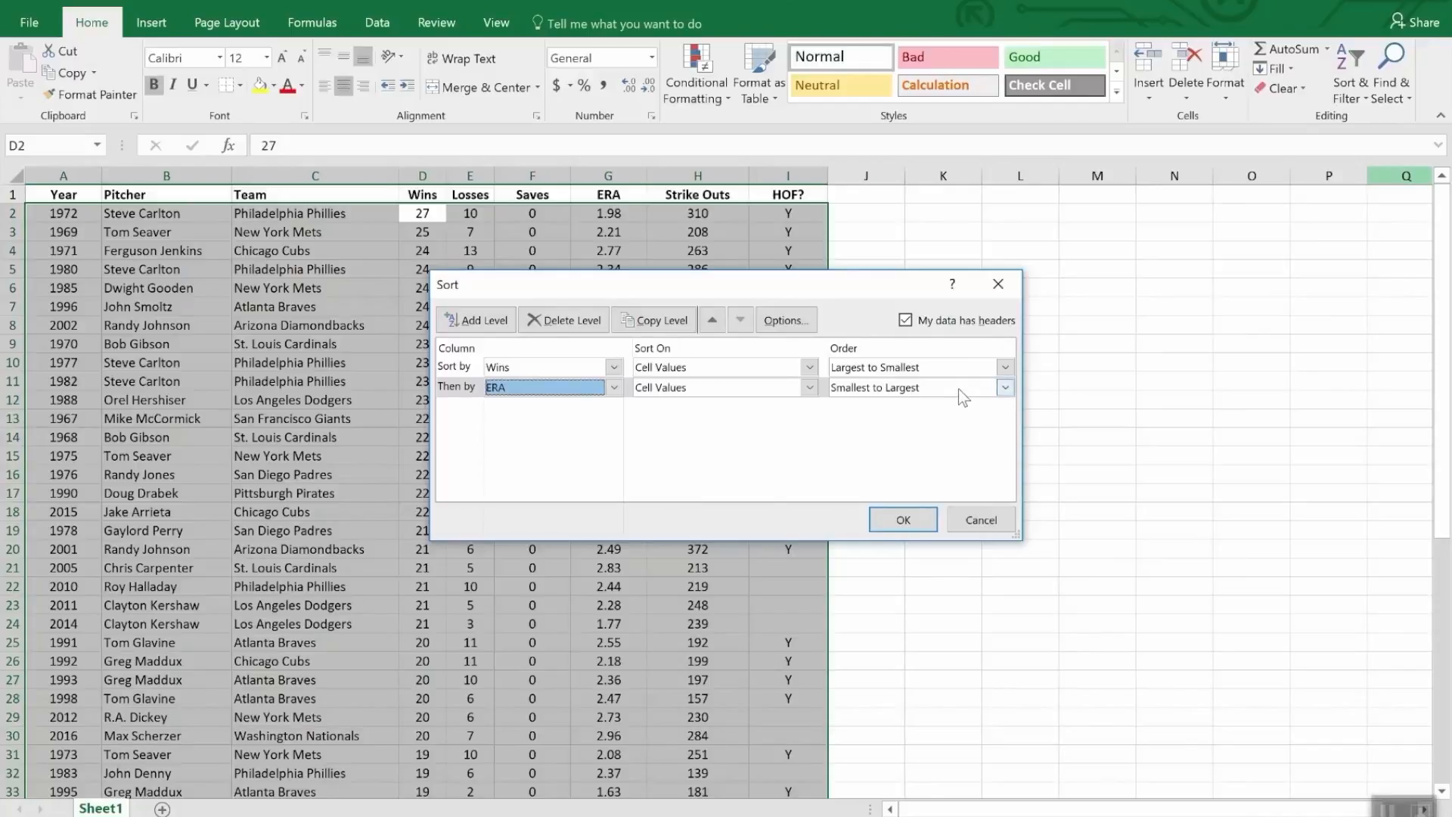
{"action": "left_click", "coordinate": [904, 519]}
{"action": "key", "text": "Up"}
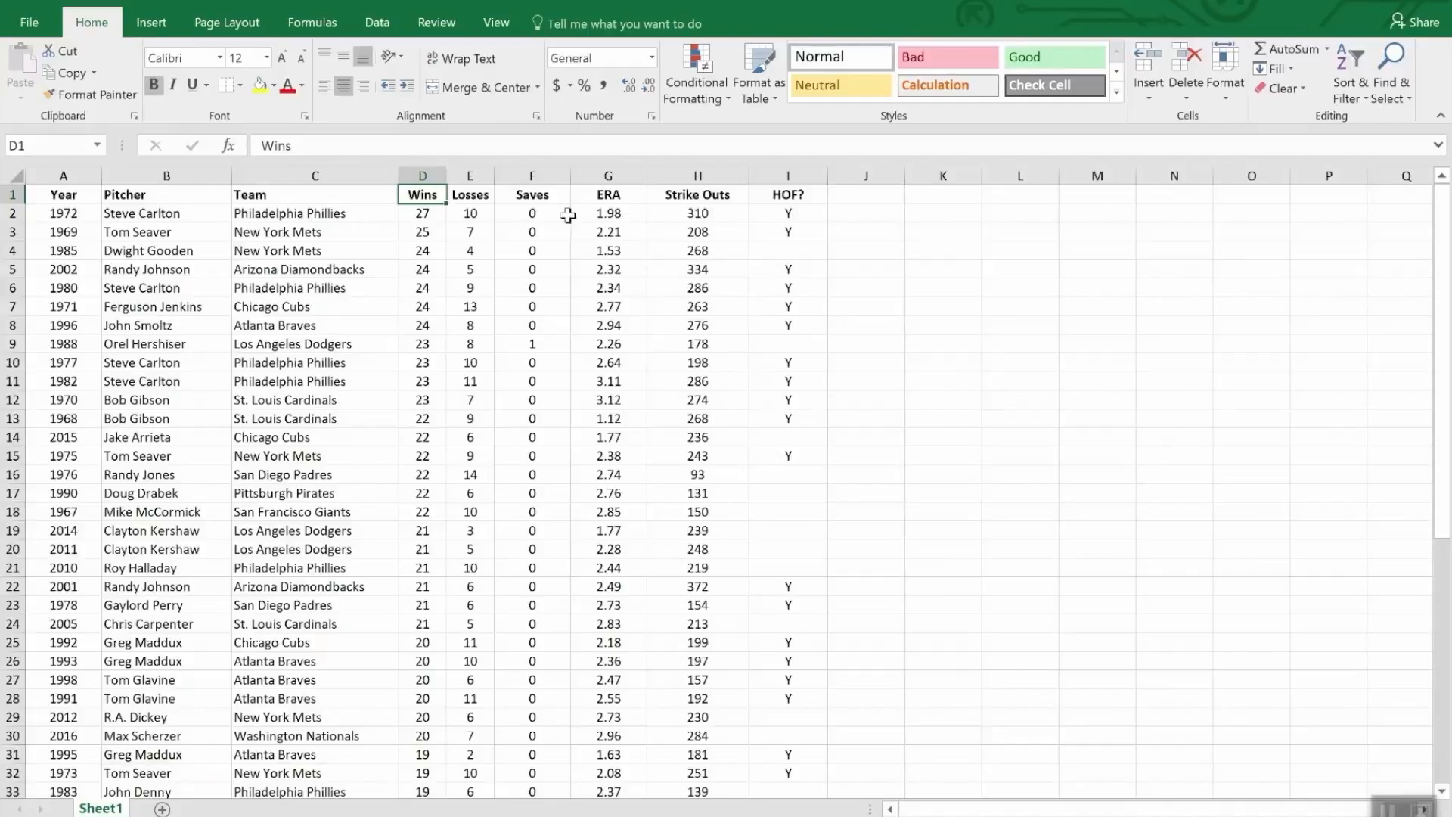
Turn on filtering for the pitcher table and show only the rows marked Y in the HOF? column.
{"action": "left_click", "coordinate": [543, 198]}
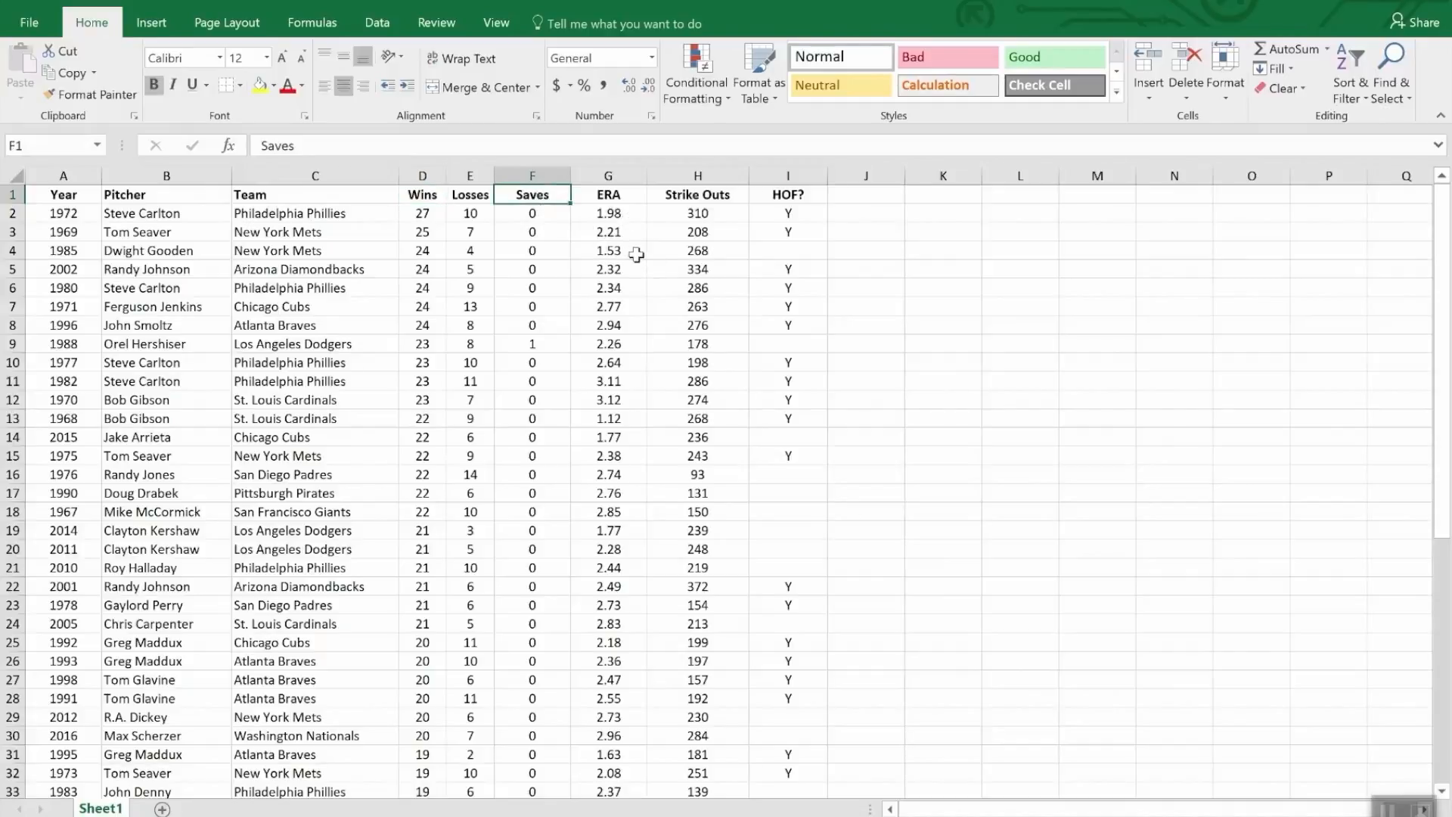
{"action": "left_click", "coordinate": [1345, 64]}
{"action": "left_click", "coordinate": [1366, 199]}
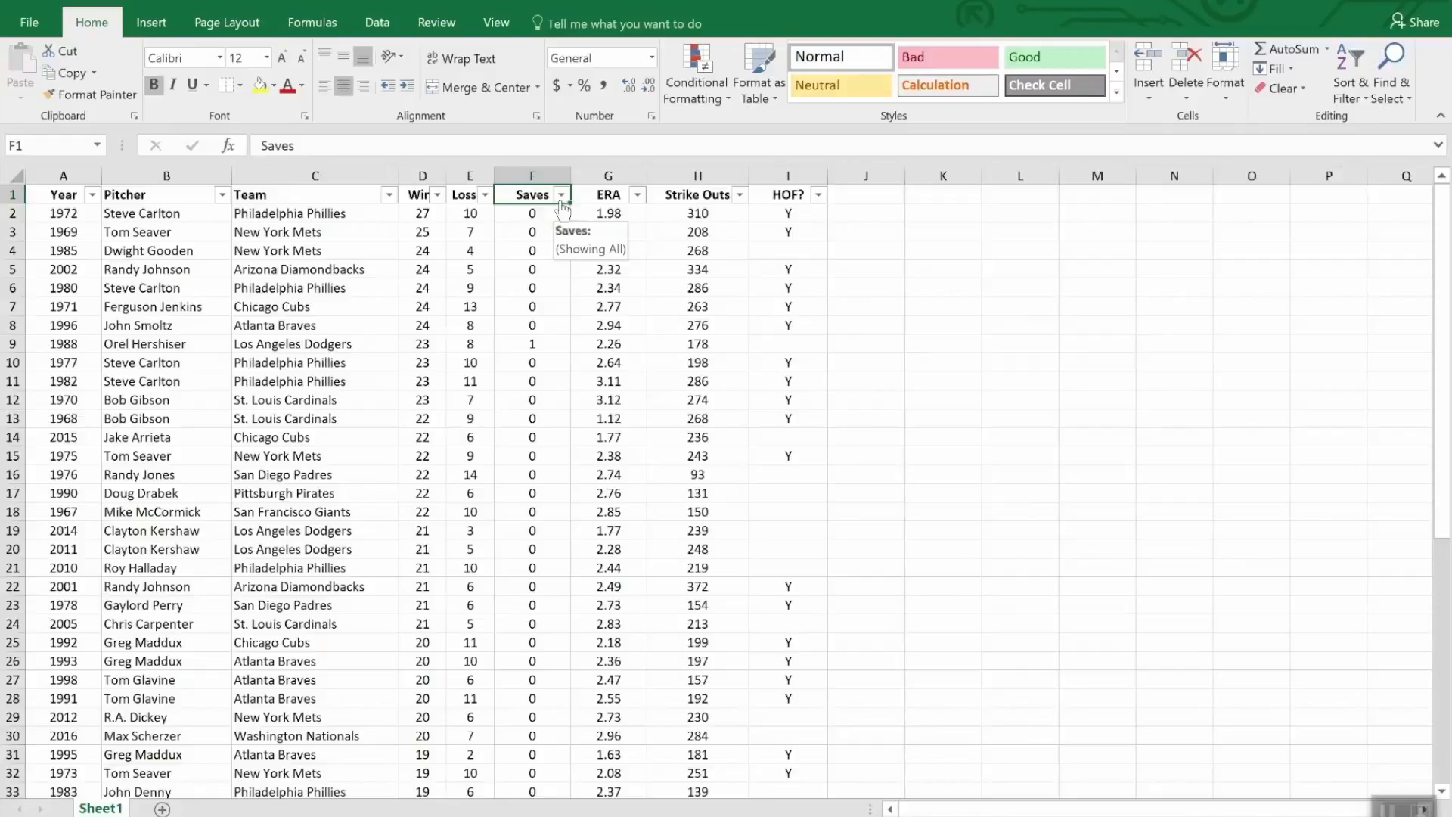
{"action": "left_click", "coordinate": [818, 195]}
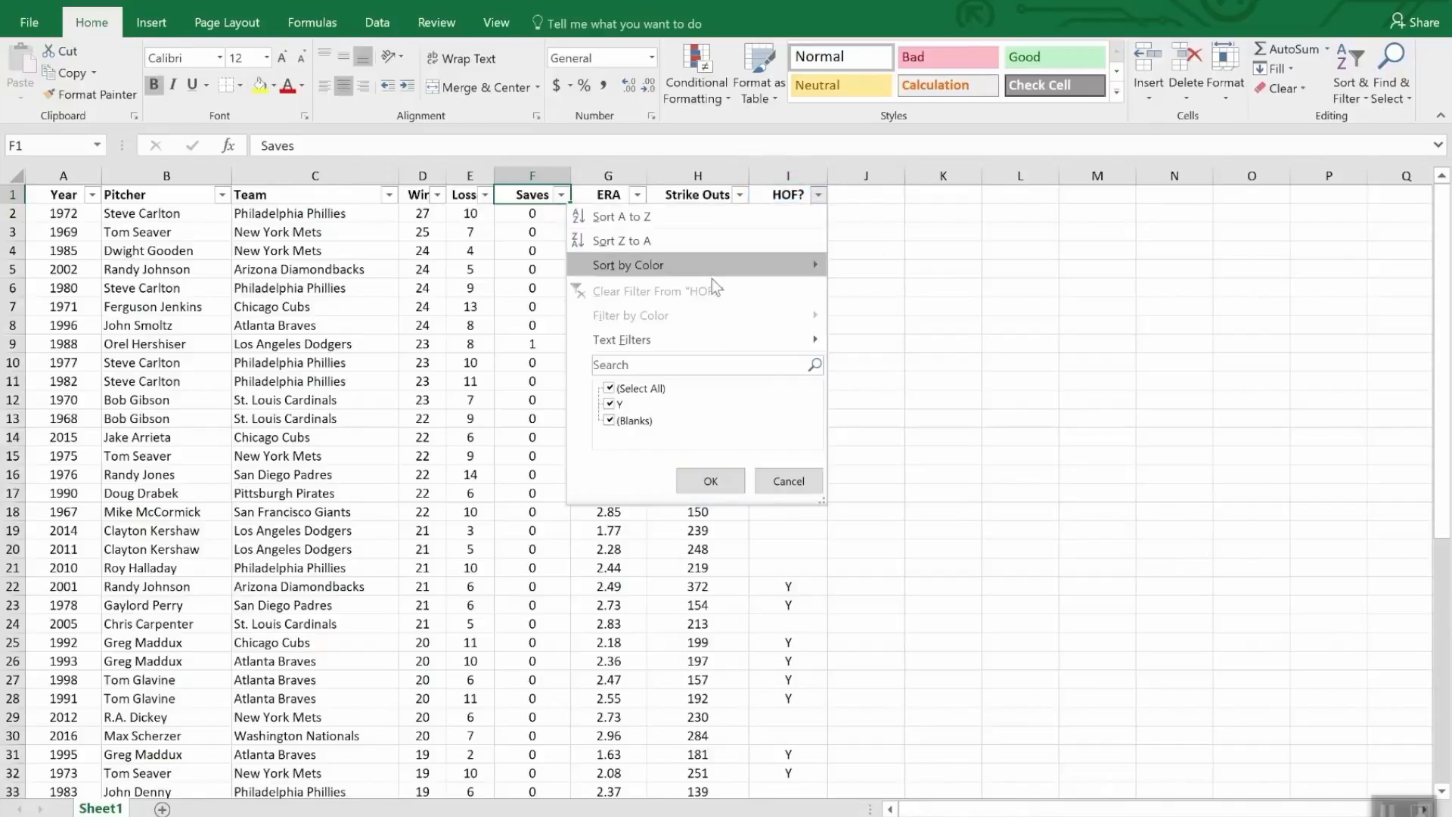
{"action": "left_click", "coordinate": [610, 389]}
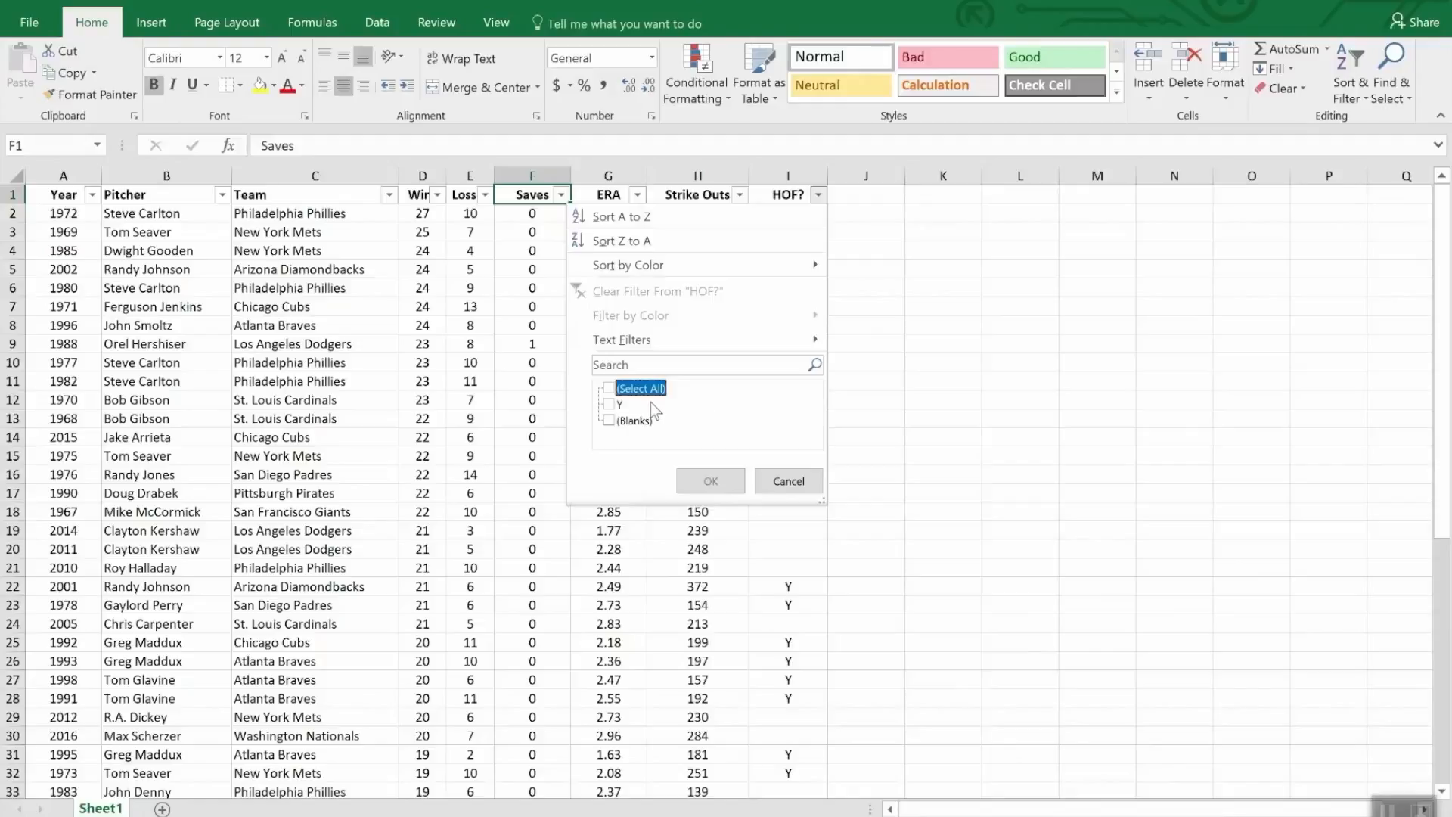
{"action": "left_click", "coordinate": [612, 406]}
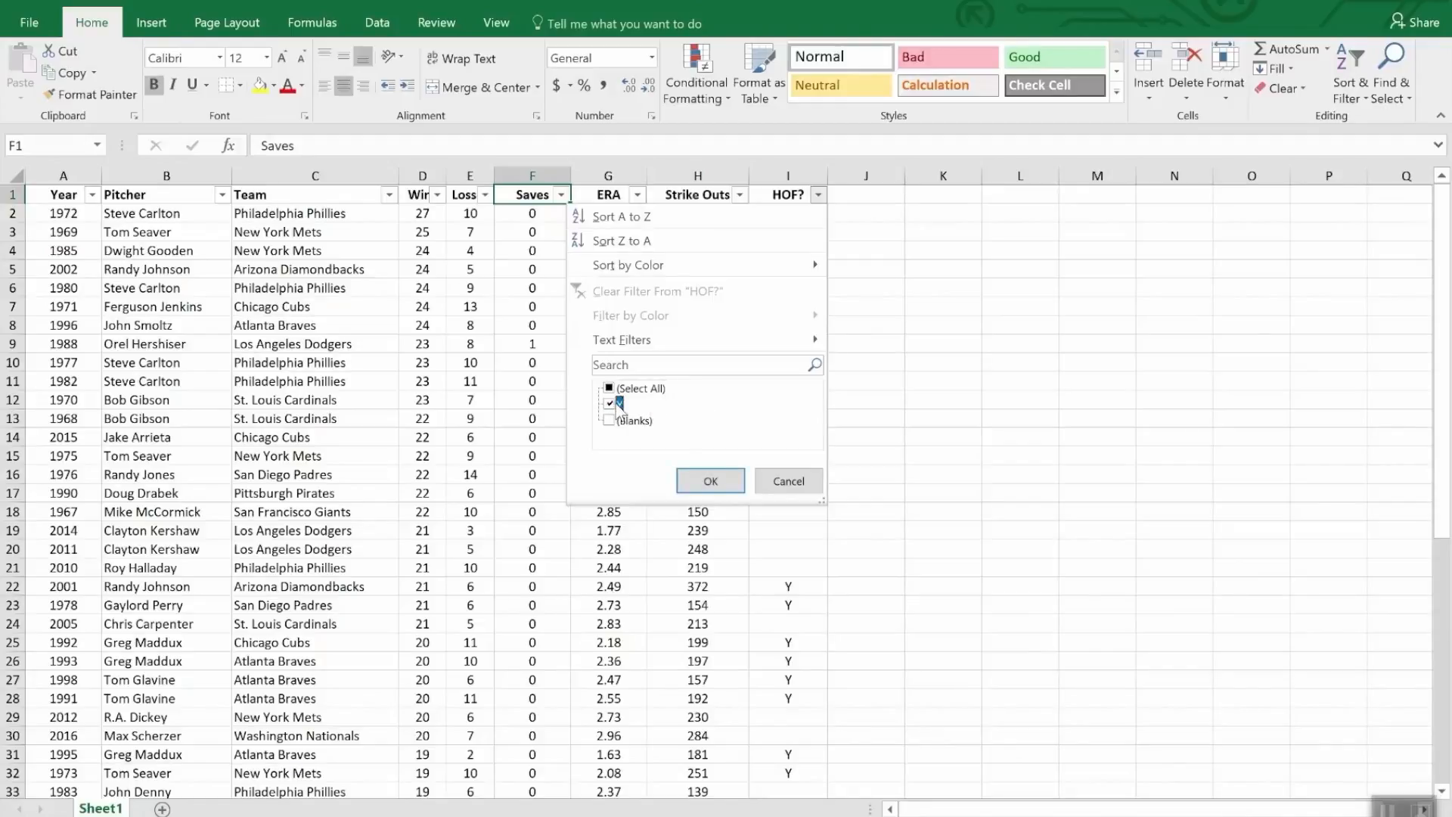
{"action": "left_click", "coordinate": [711, 481]}
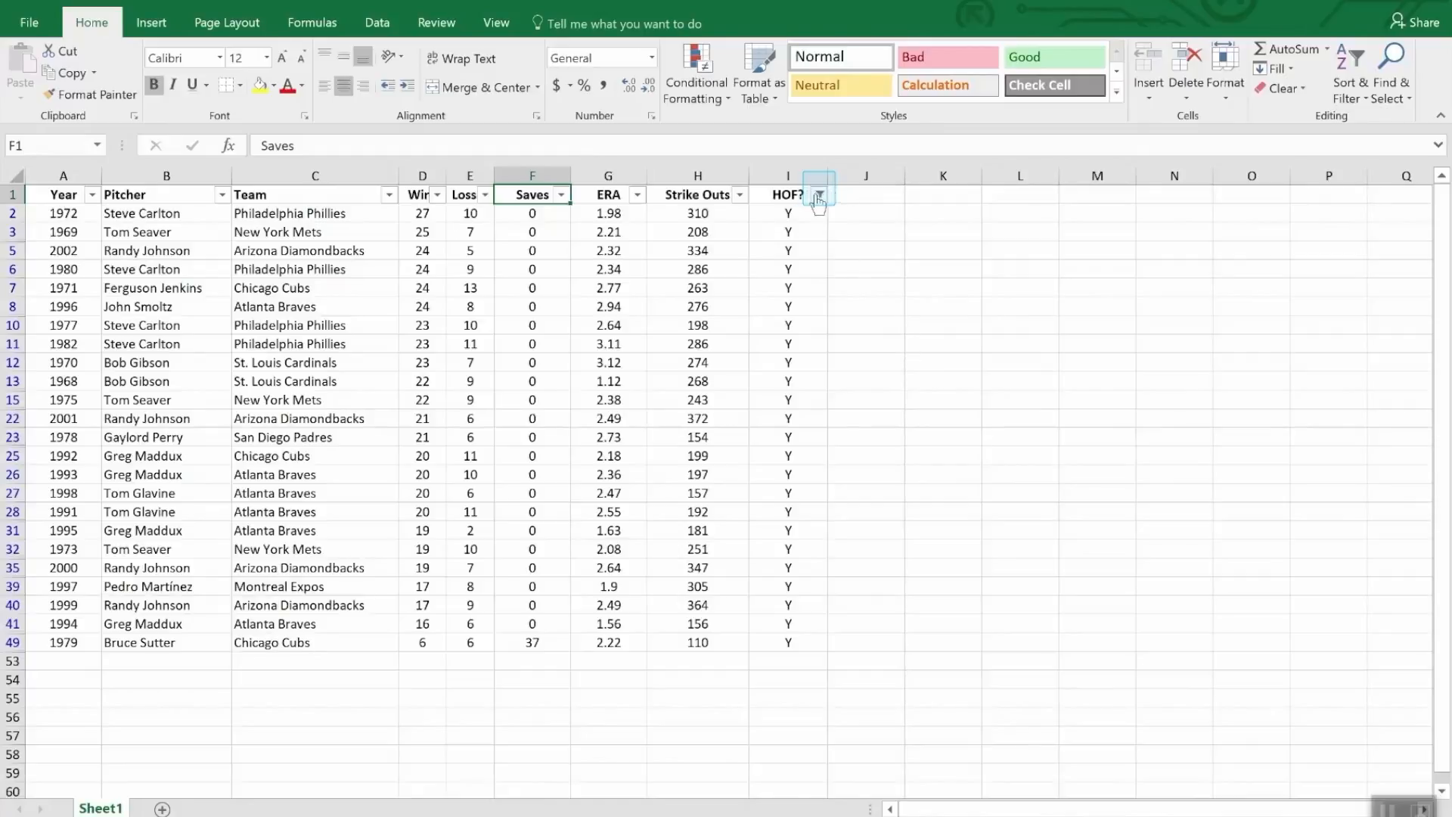
{"action": "mouse_move", "coordinate": [819, 203]}
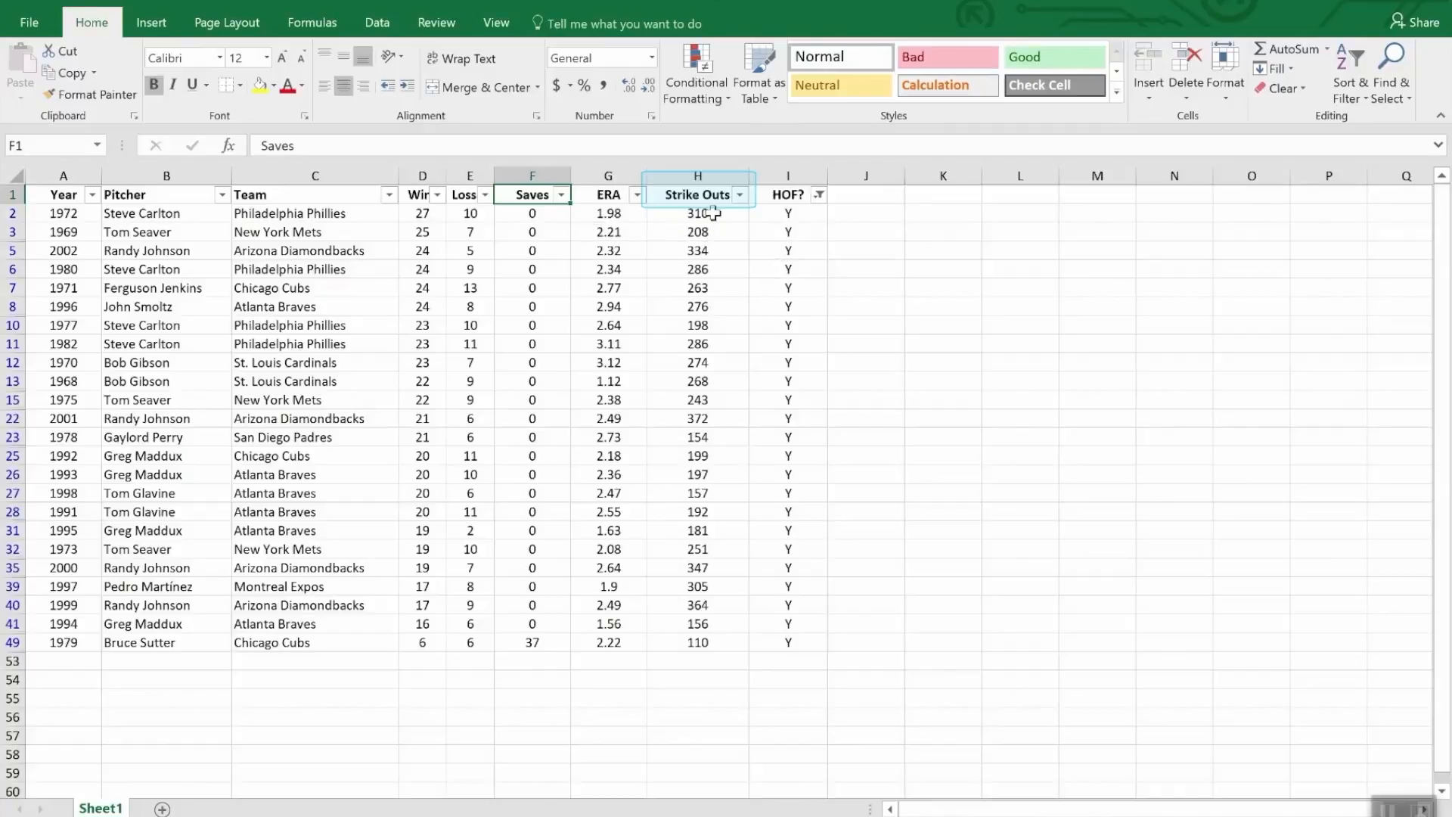
Sort the filtered pitchers by Strike Outs from largest to smallest and filter the Wins column to values less than 20.
{"action": "left_click", "coordinate": [740, 196]}
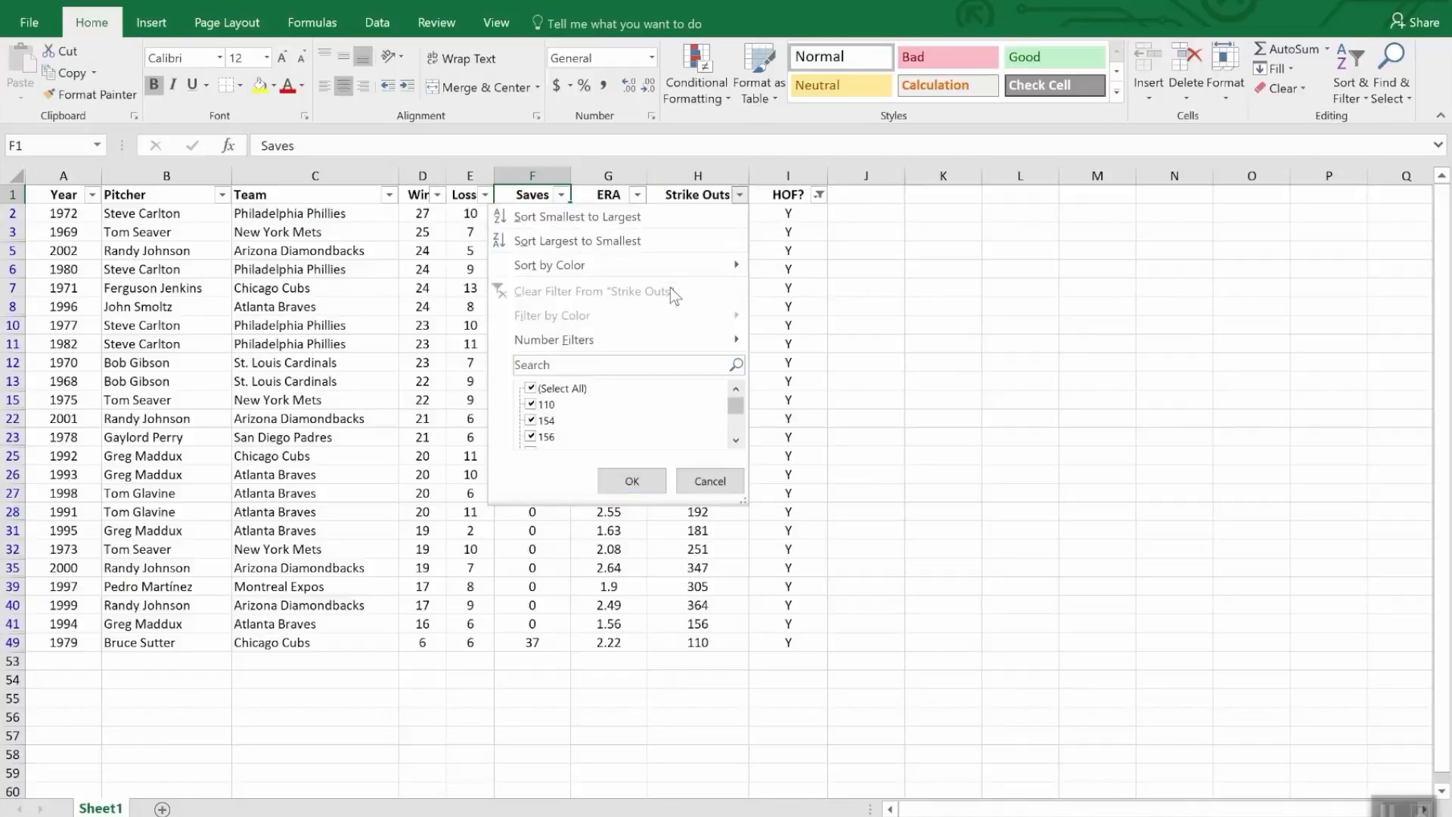
{"action": "left_click", "coordinate": [655, 242]}
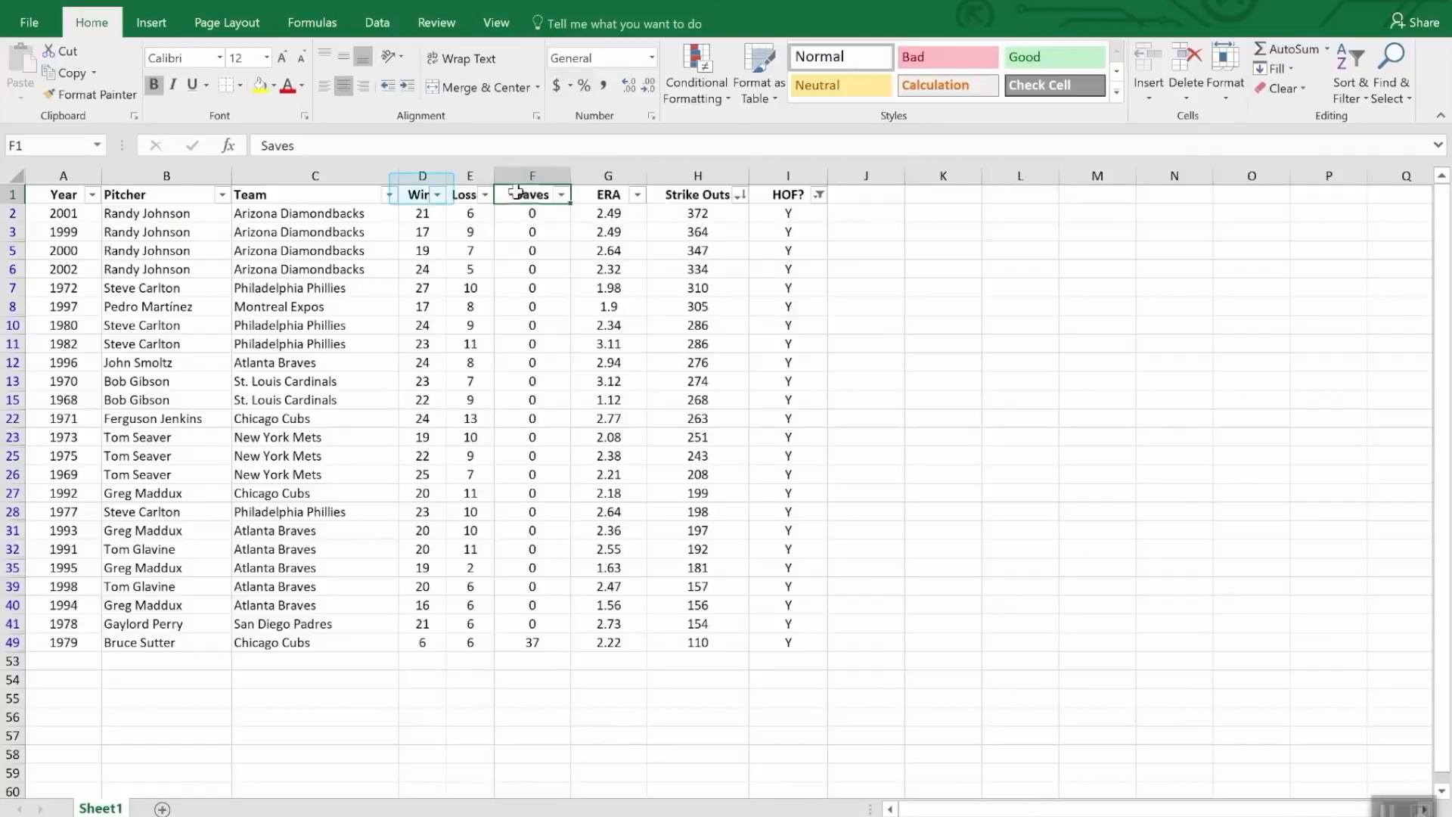
{"action": "left_click", "coordinate": [437, 195]}
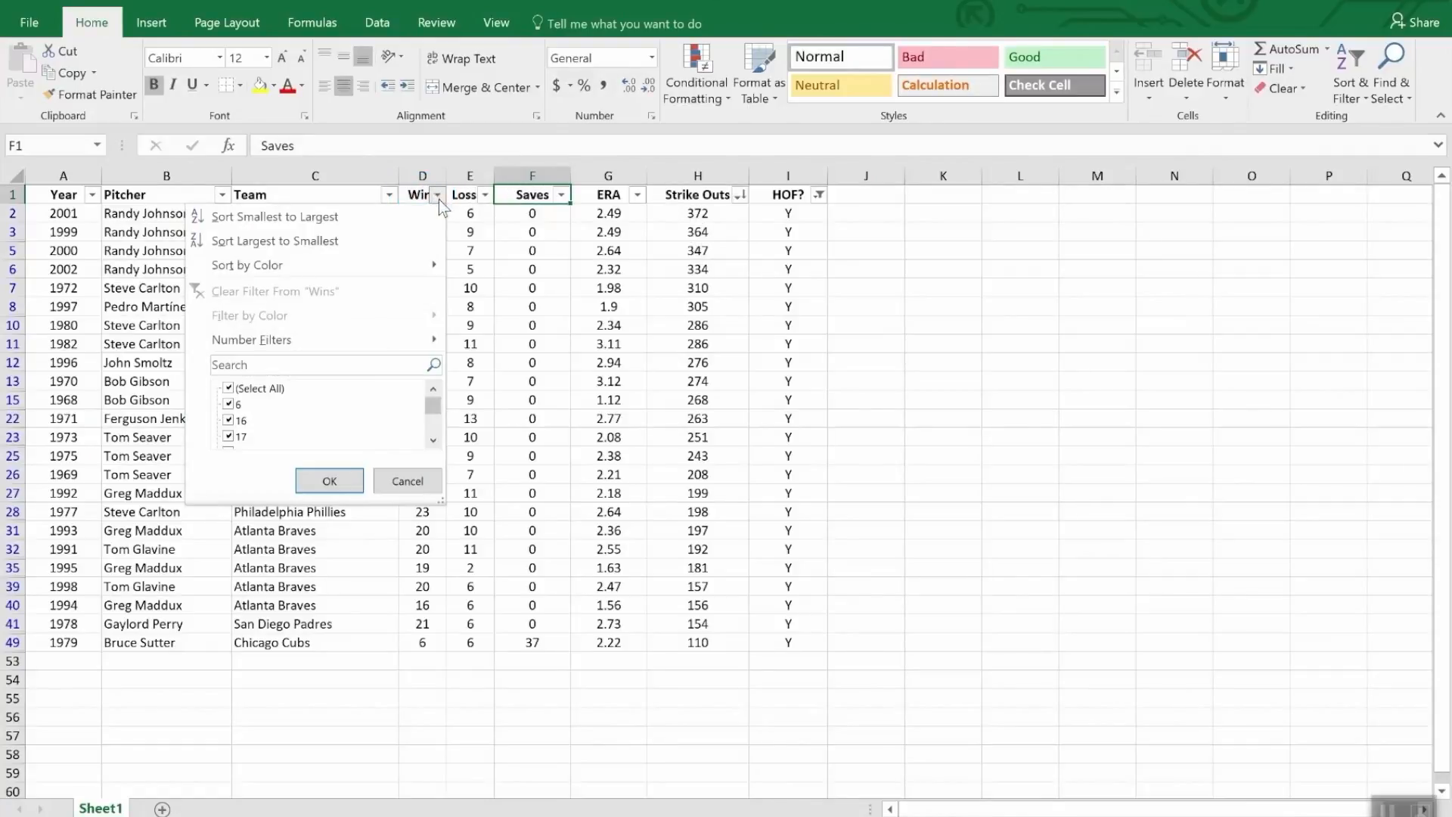
{"action": "mouse_move", "coordinate": [388, 339]}
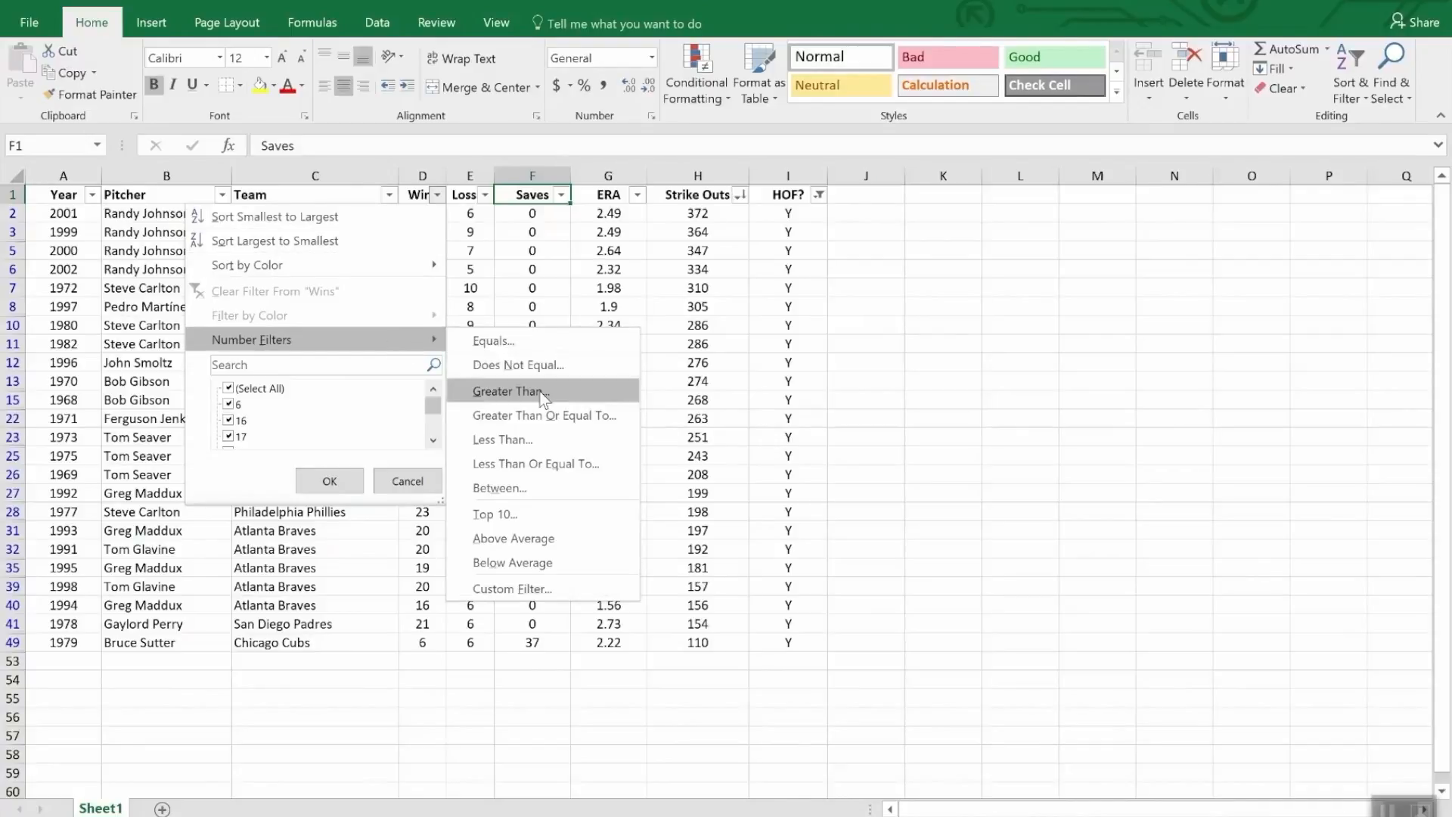
{"action": "left_click", "coordinate": [543, 446]}
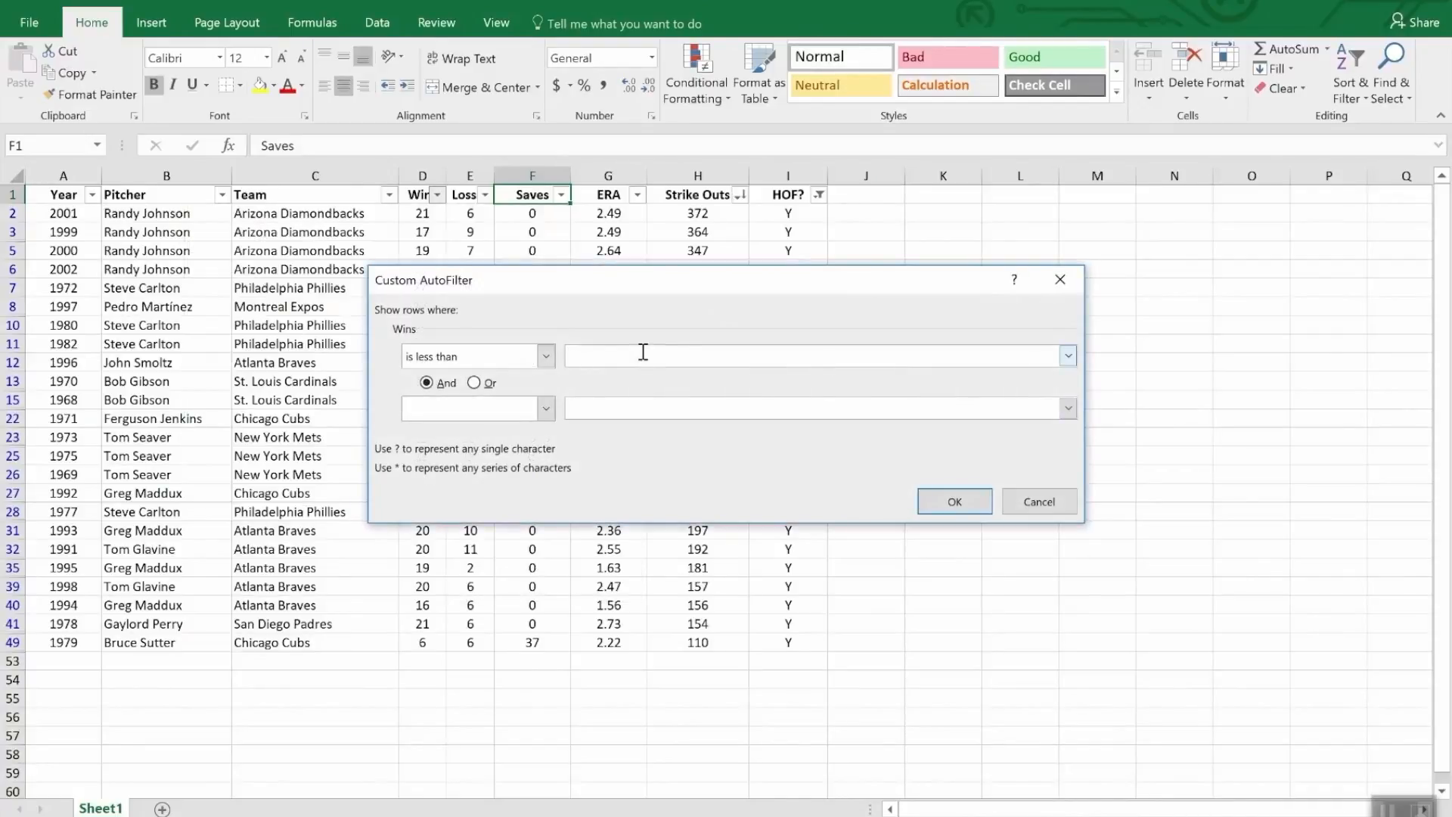
{"action": "type", "text": "20"}
{"action": "left_click", "coordinate": [954, 502]}
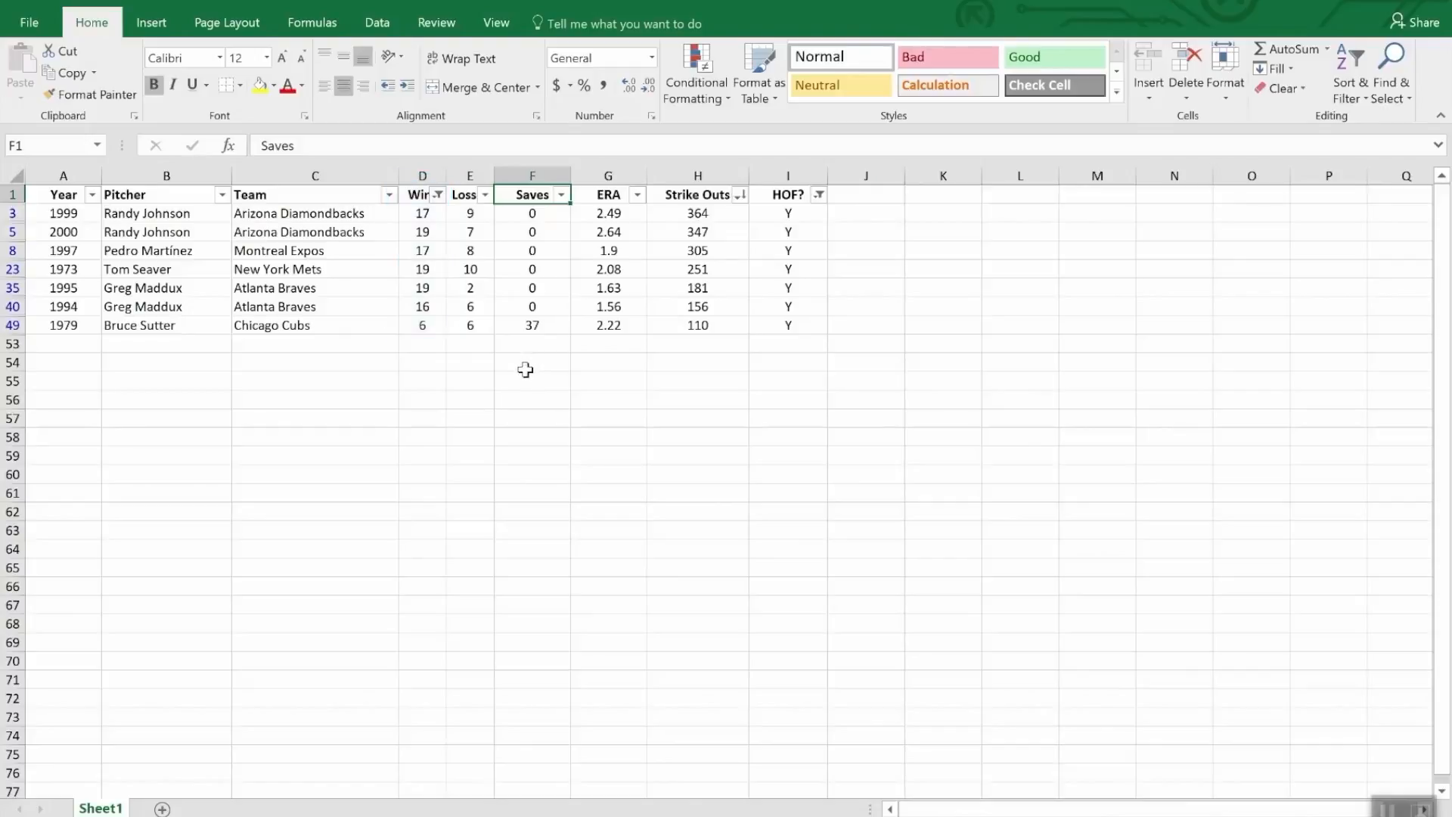
Total the filtered Strike Outs column with AutoSum in cell H53.
{"action": "left_click", "coordinate": [691, 344]}
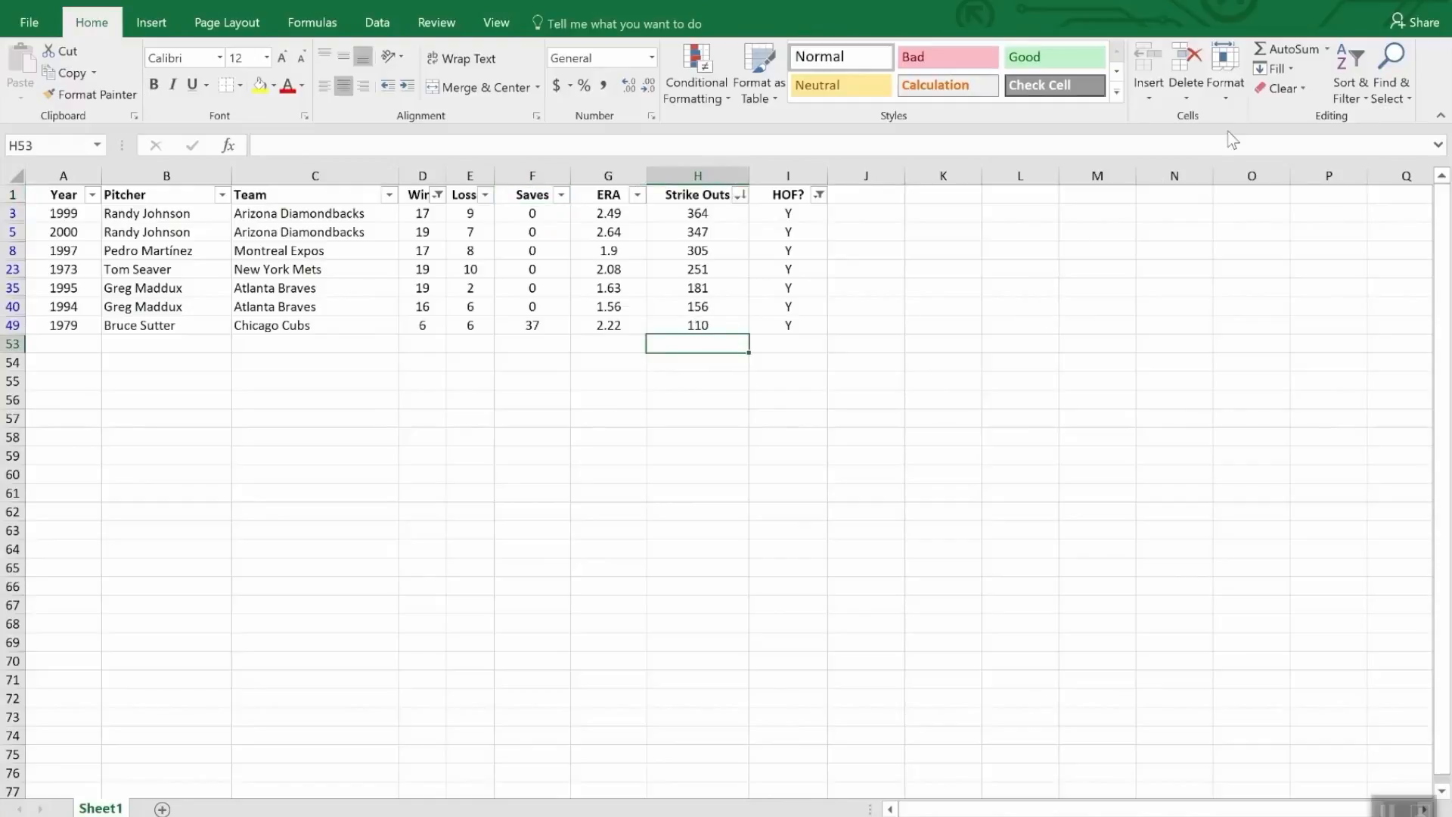
{"action": "left_click", "coordinate": [1291, 50]}
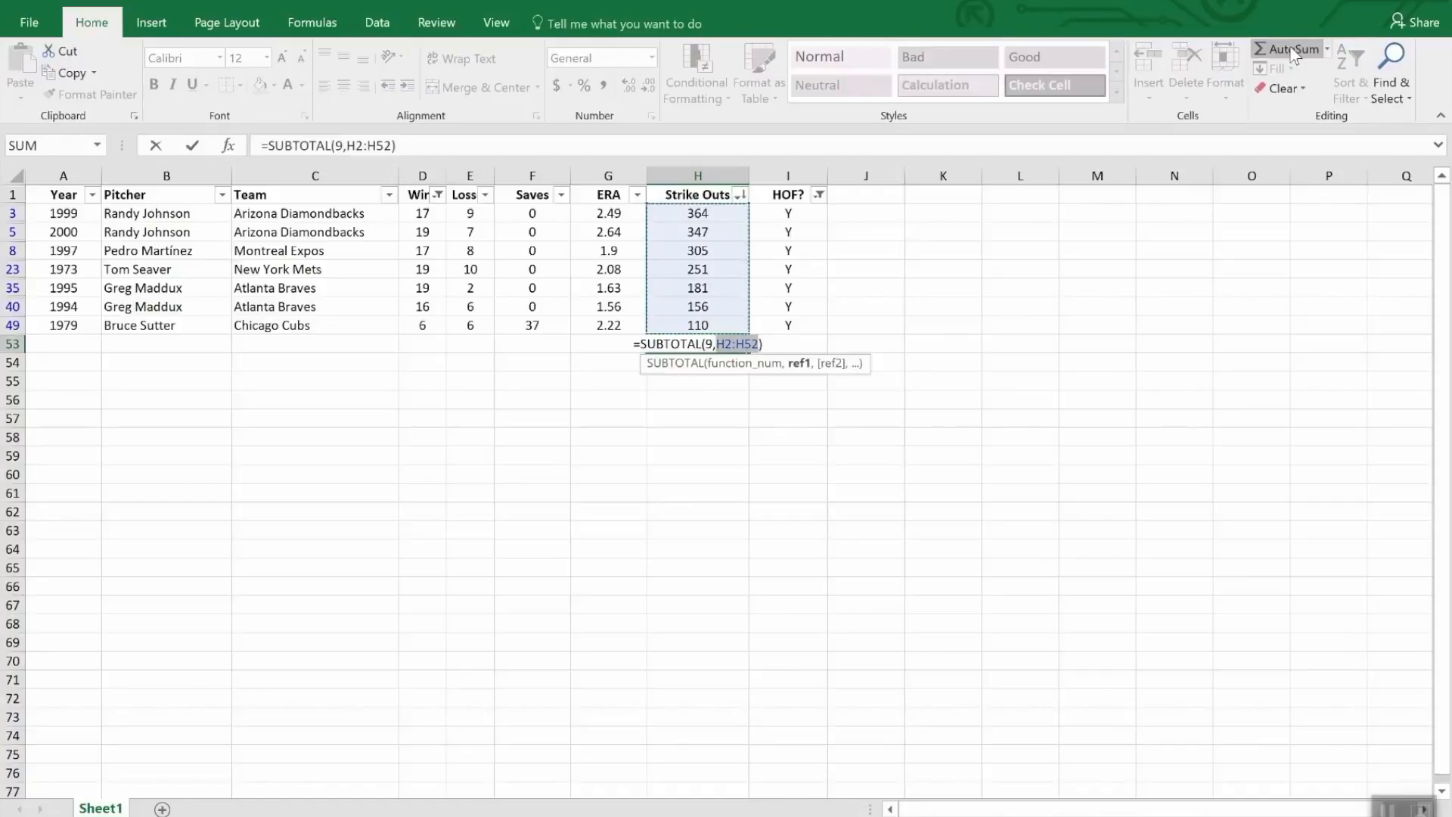
{"action": "key", "text": "Return"}
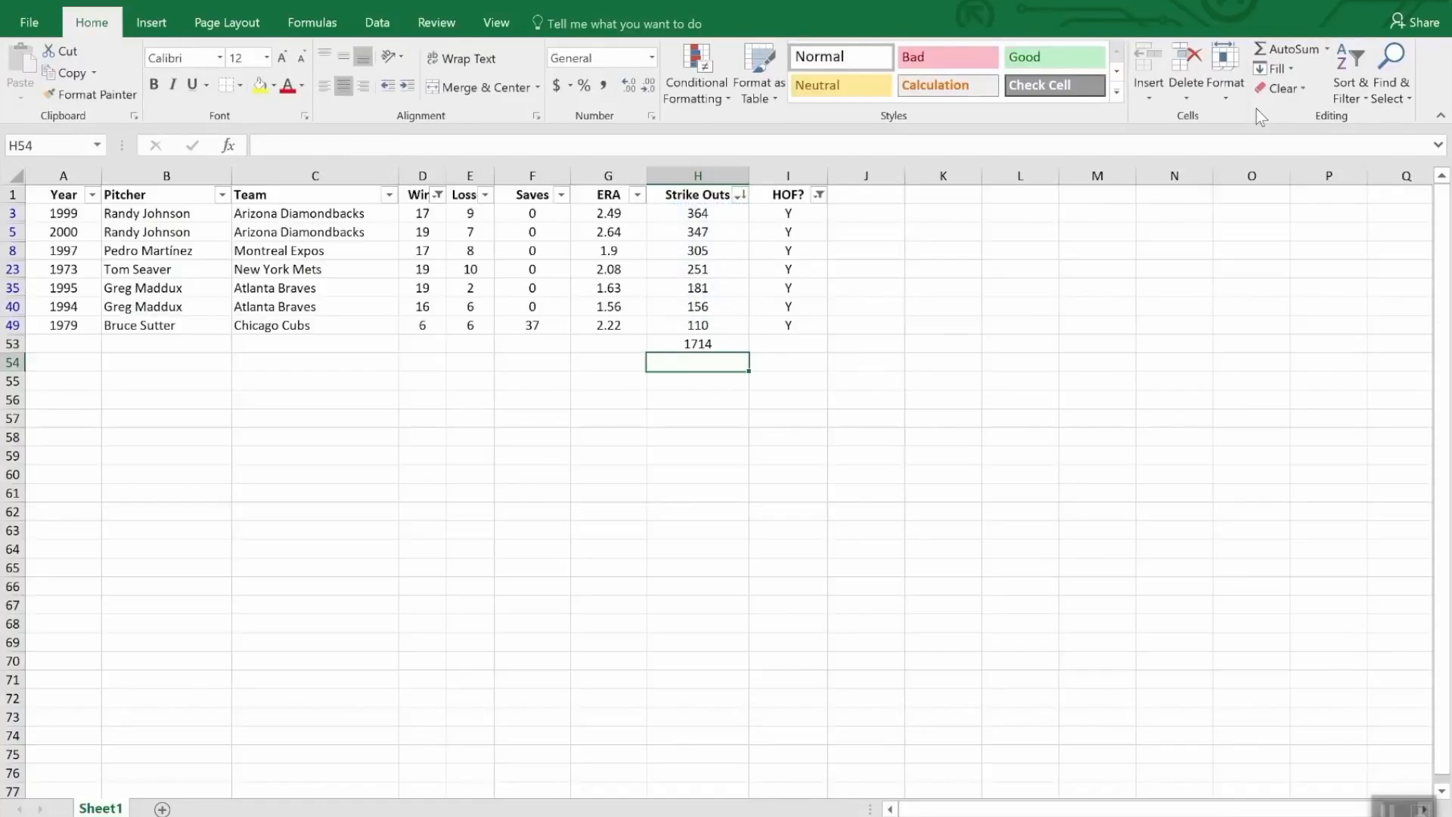
Clear the HOF? and Wins filters, and check the Strike Outs total's formula in H53.
{"action": "left_click", "coordinate": [819, 195]}
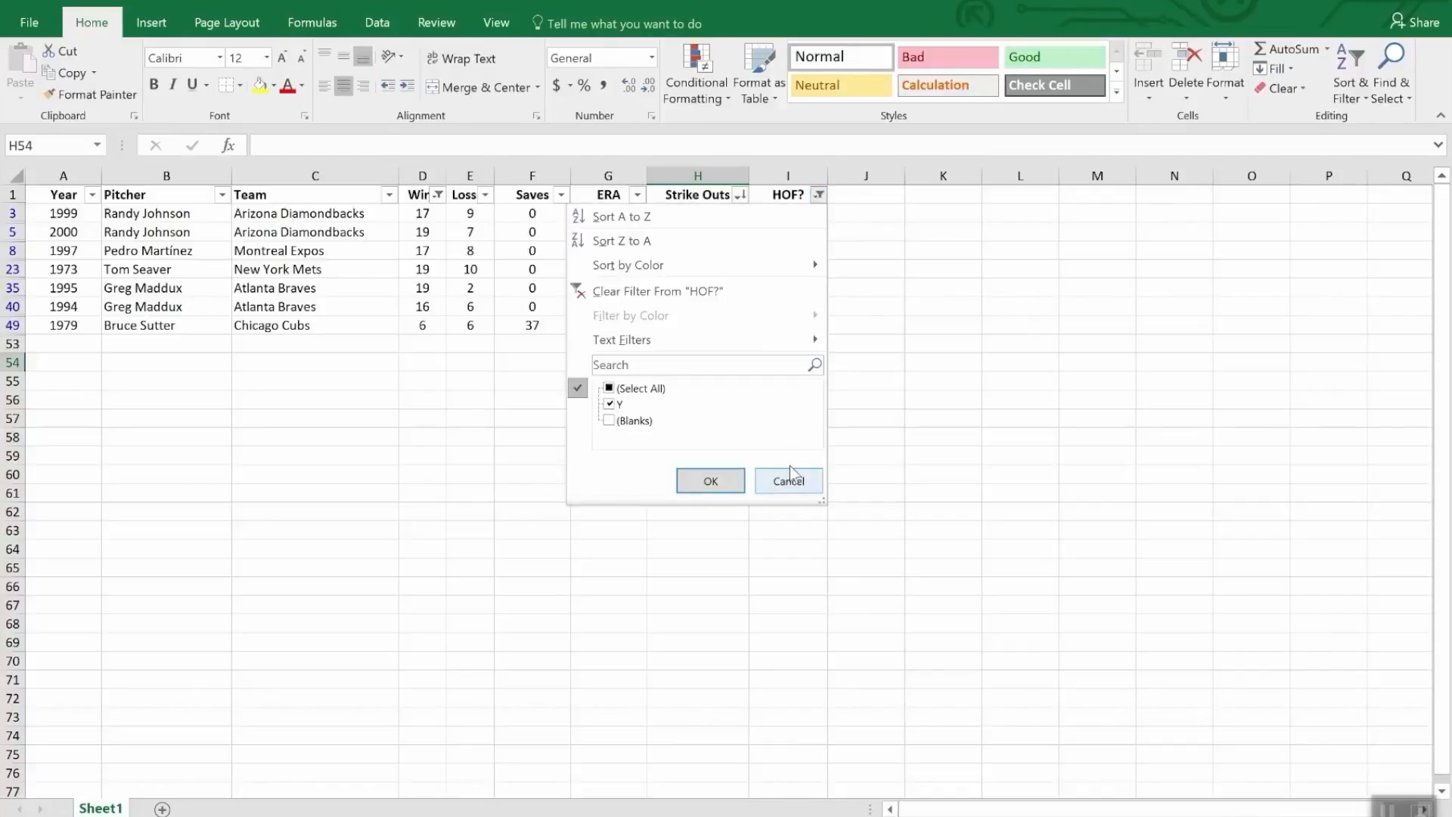
{"action": "key", "text": "Escape"}
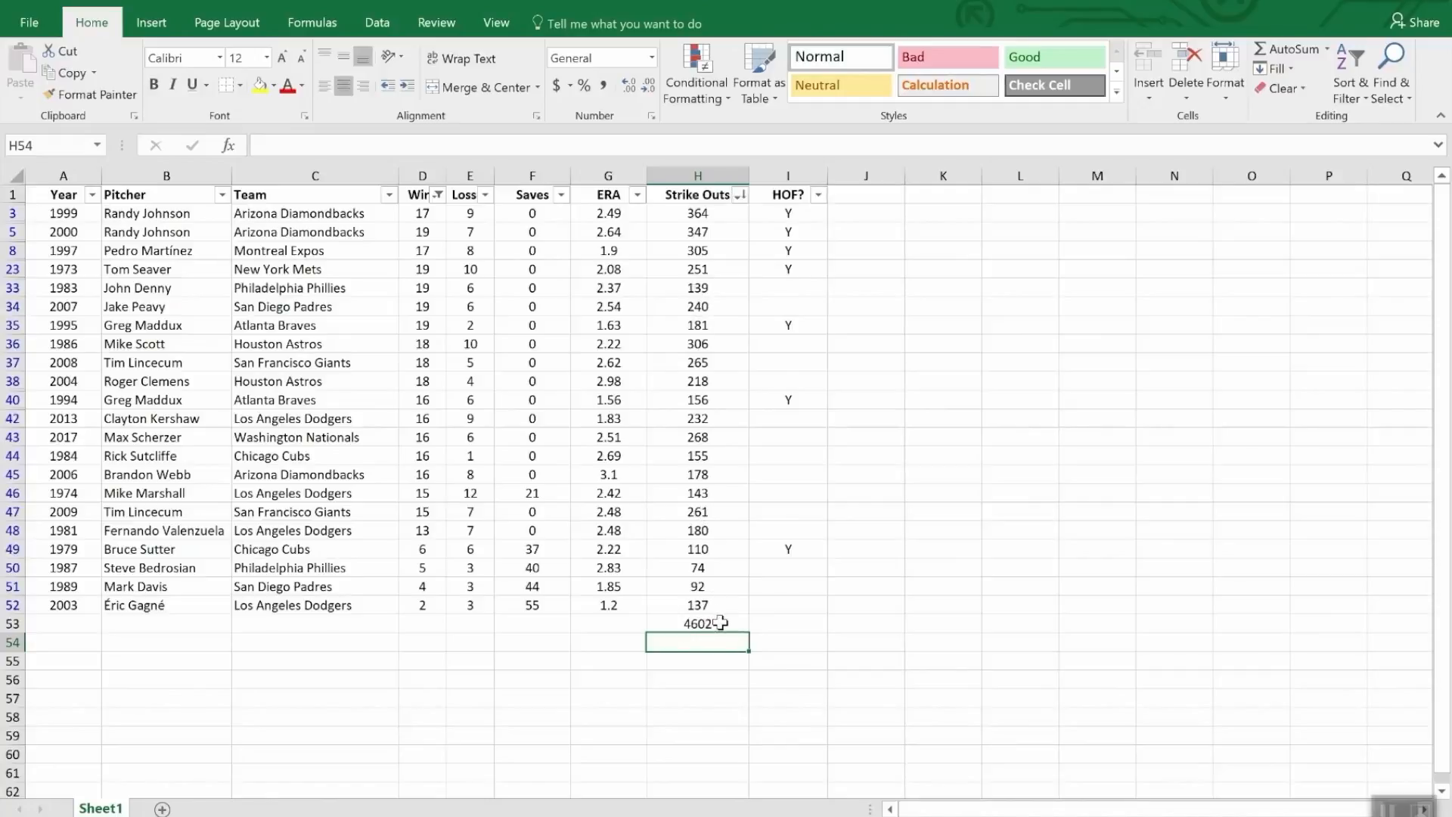
{"action": "left_click", "coordinate": [438, 195]}
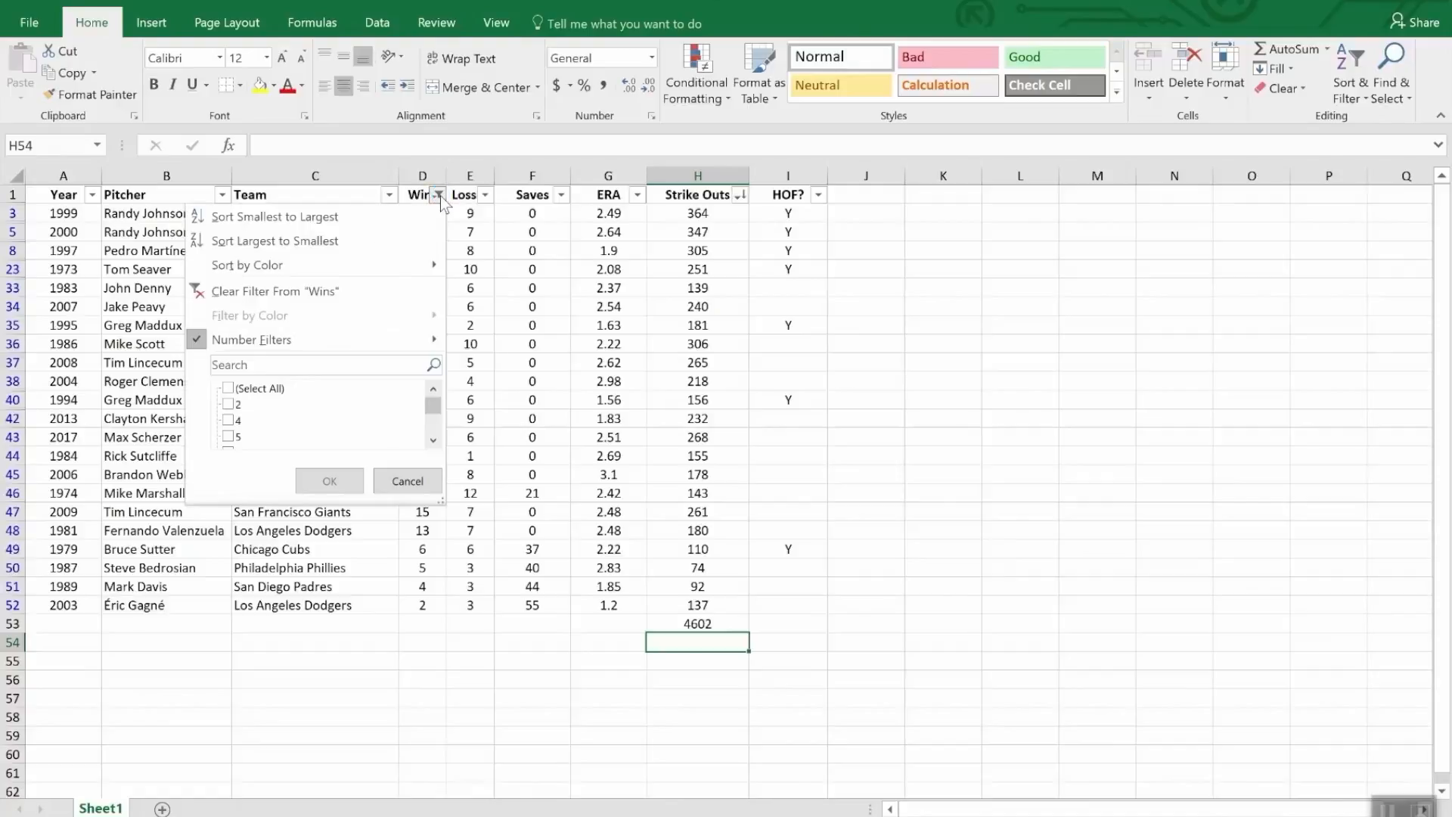
{"action": "left_click", "coordinate": [307, 295]}
{"action": "scroll", "coordinate": [746, 545], "scroll_direction": "down", "scroll_amount": 3}
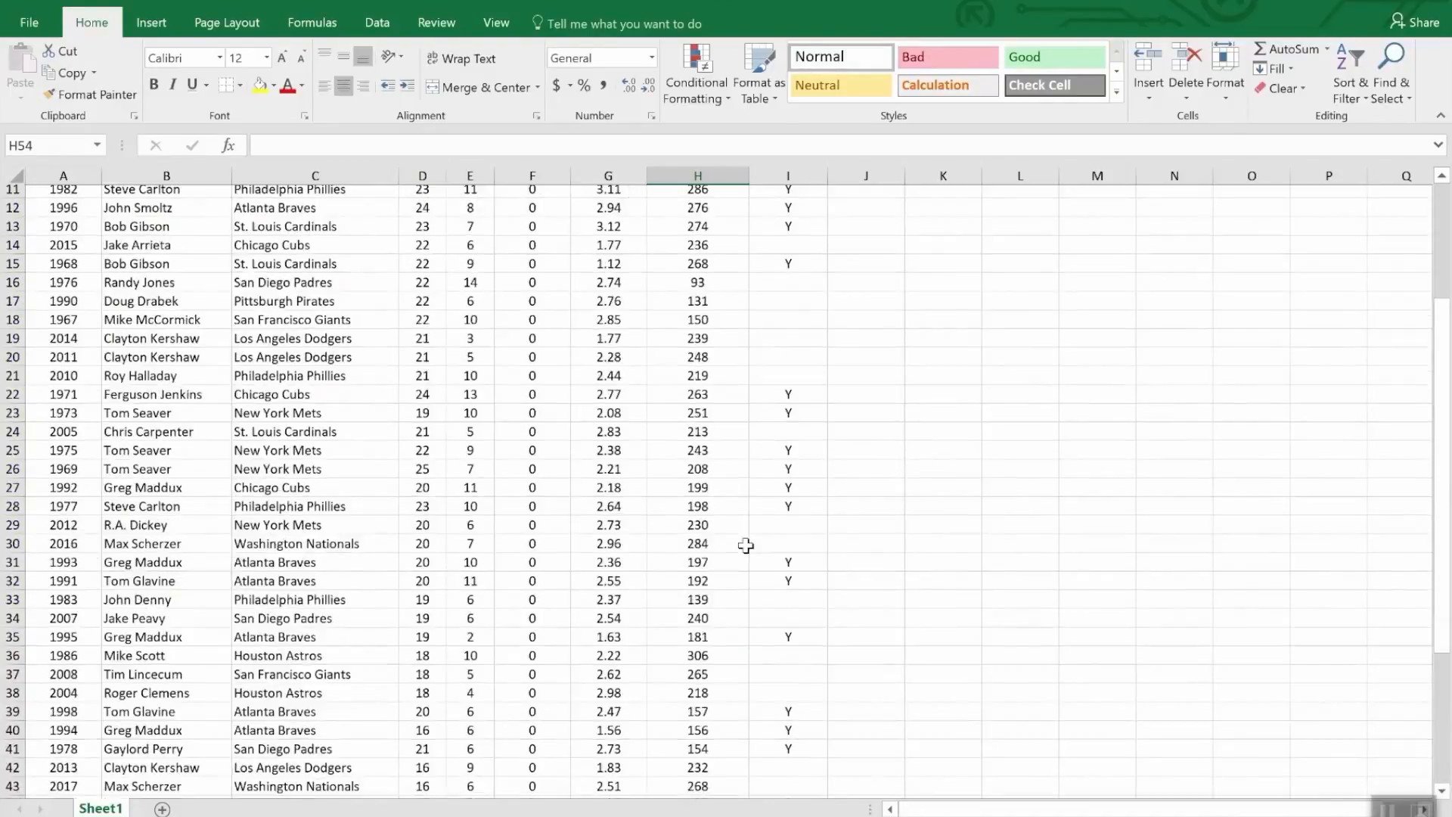
{"action": "scroll", "coordinate": [745, 545], "scroll_direction": "down", "scroll_amount": 9}
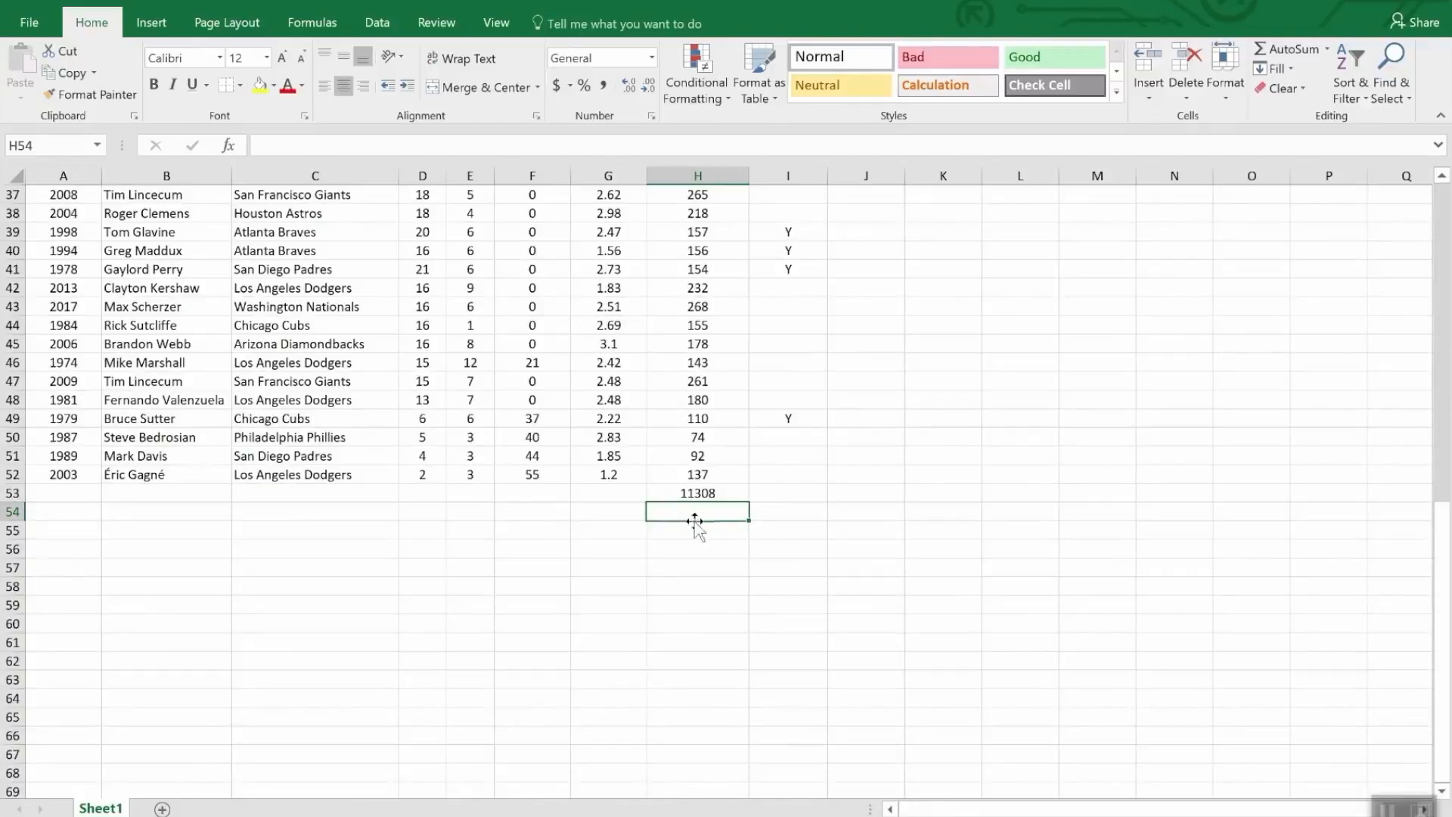
{"action": "left_click", "coordinate": [732, 493]}
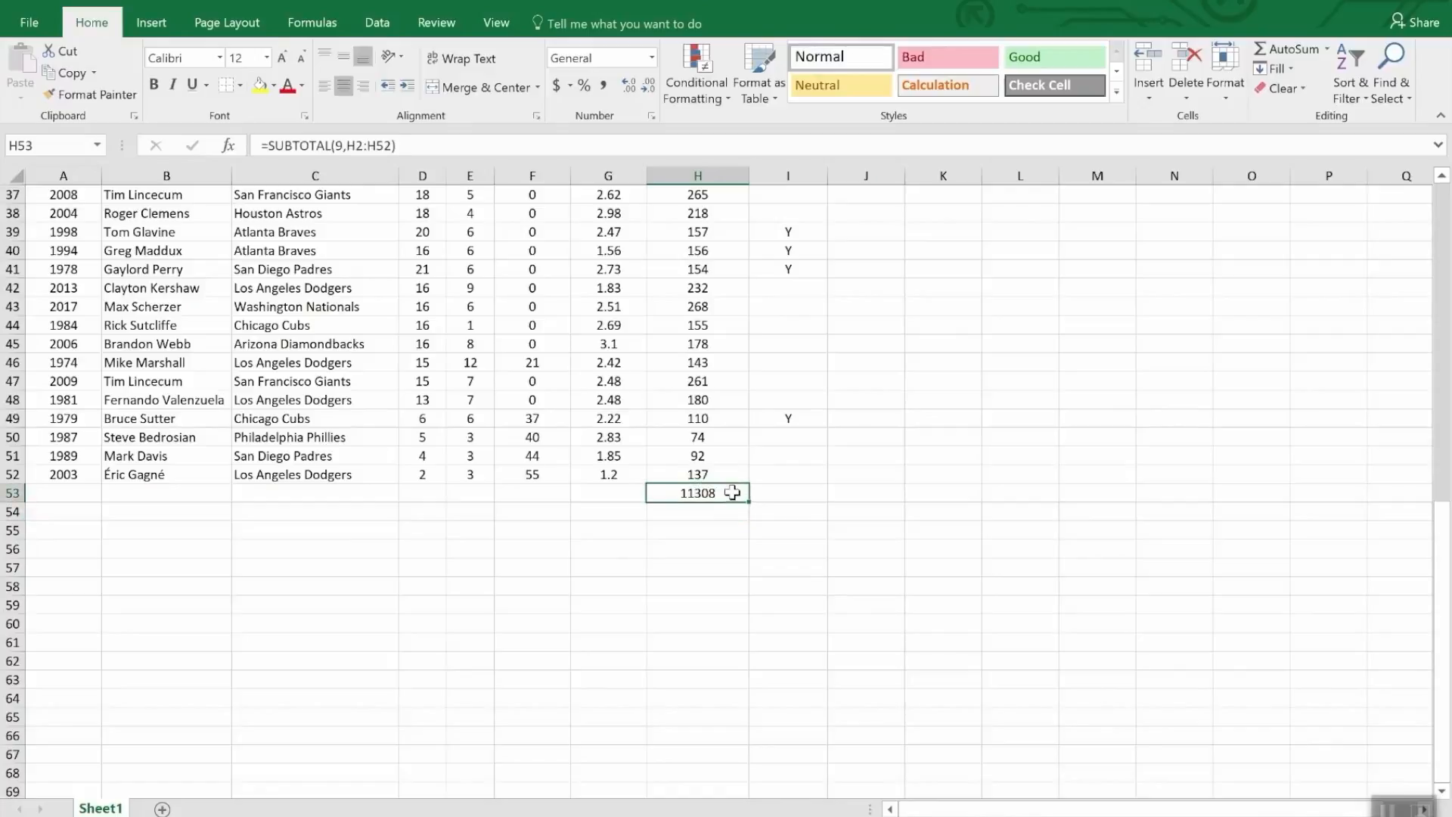
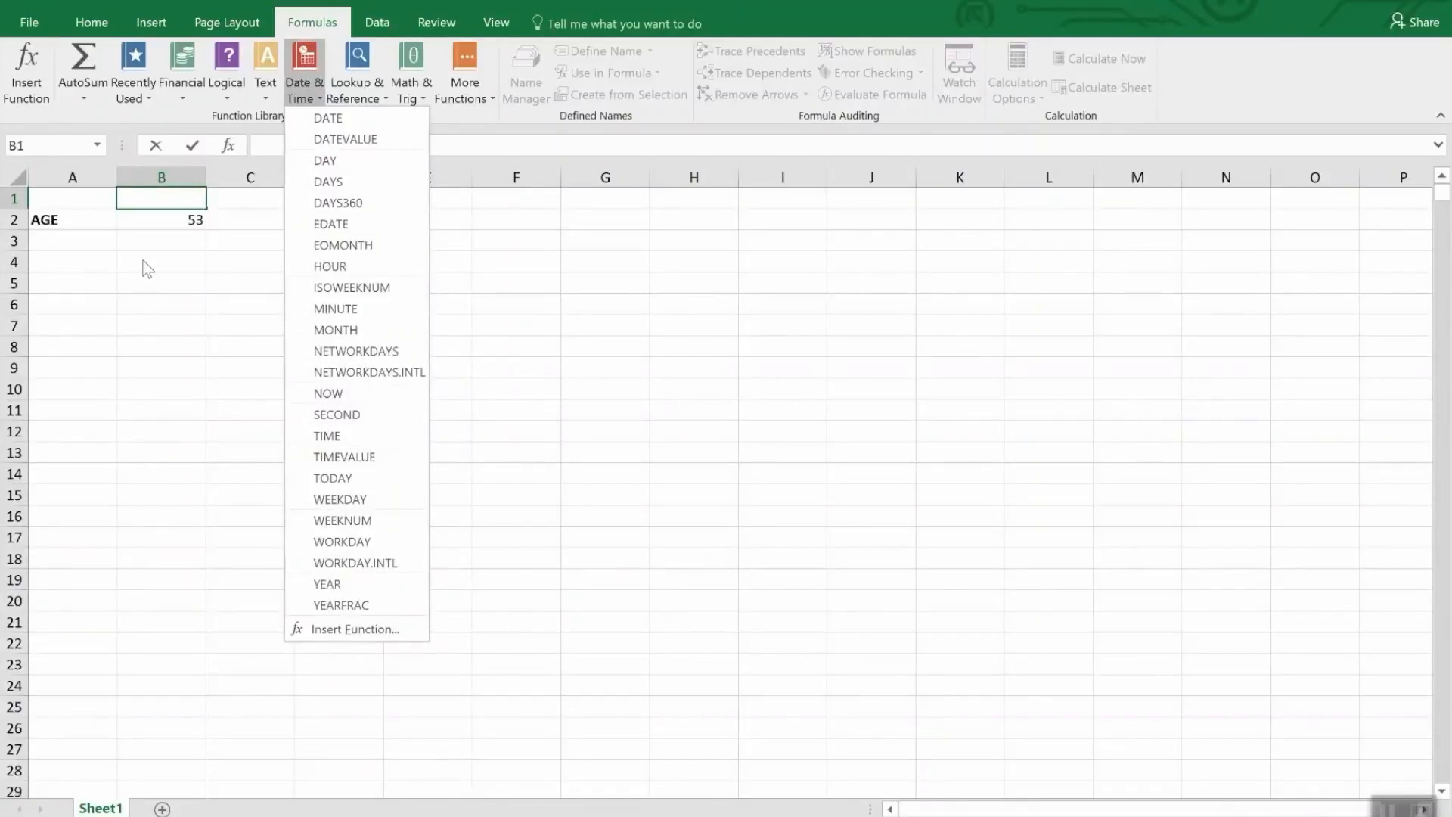
Inspect the age formula in cell B2 and browse the Date and Time number formats available for it.
{"action": "left_click", "coordinate": [148, 215]}
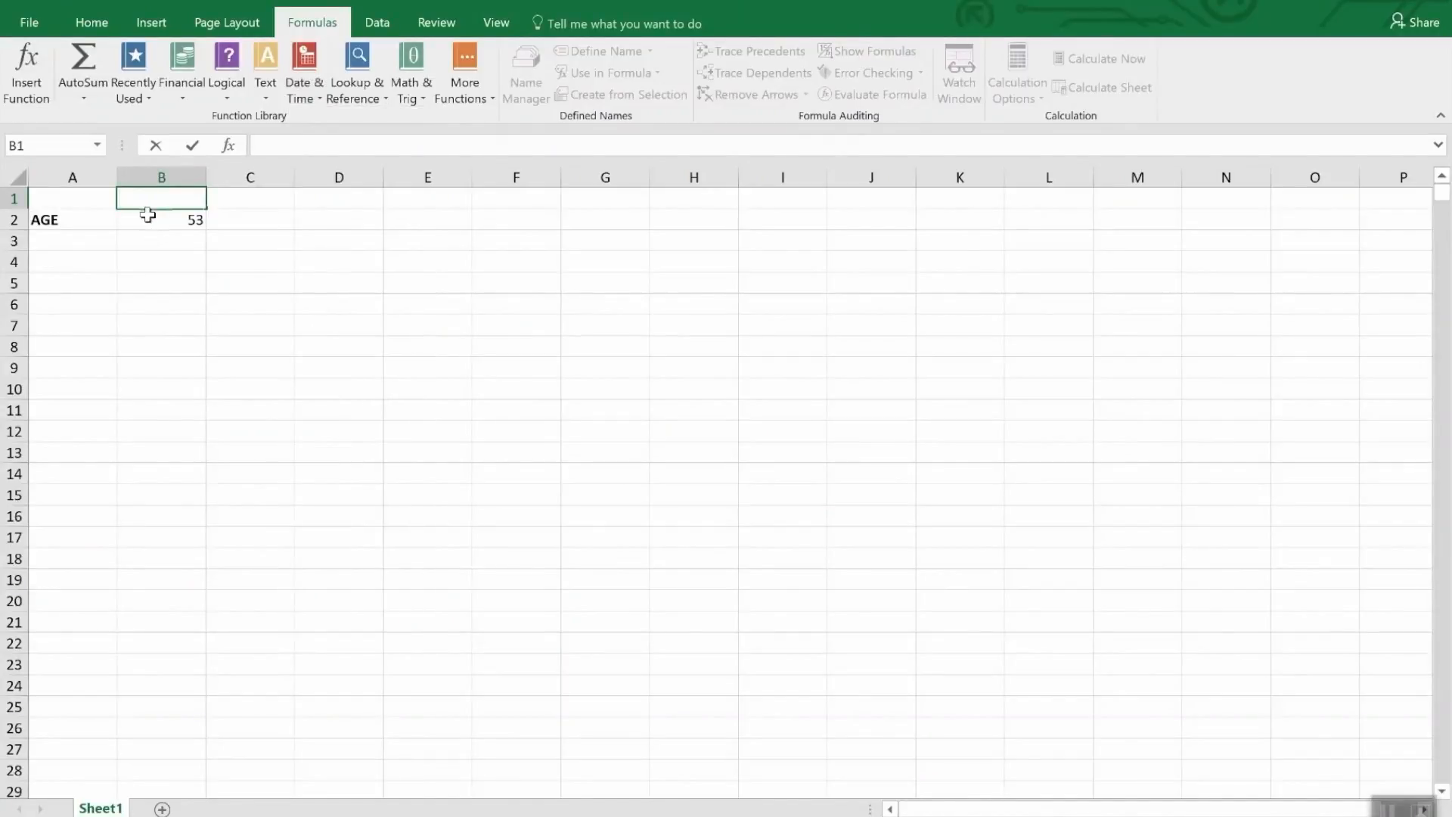
{"action": "left_click", "coordinate": [148, 219]}
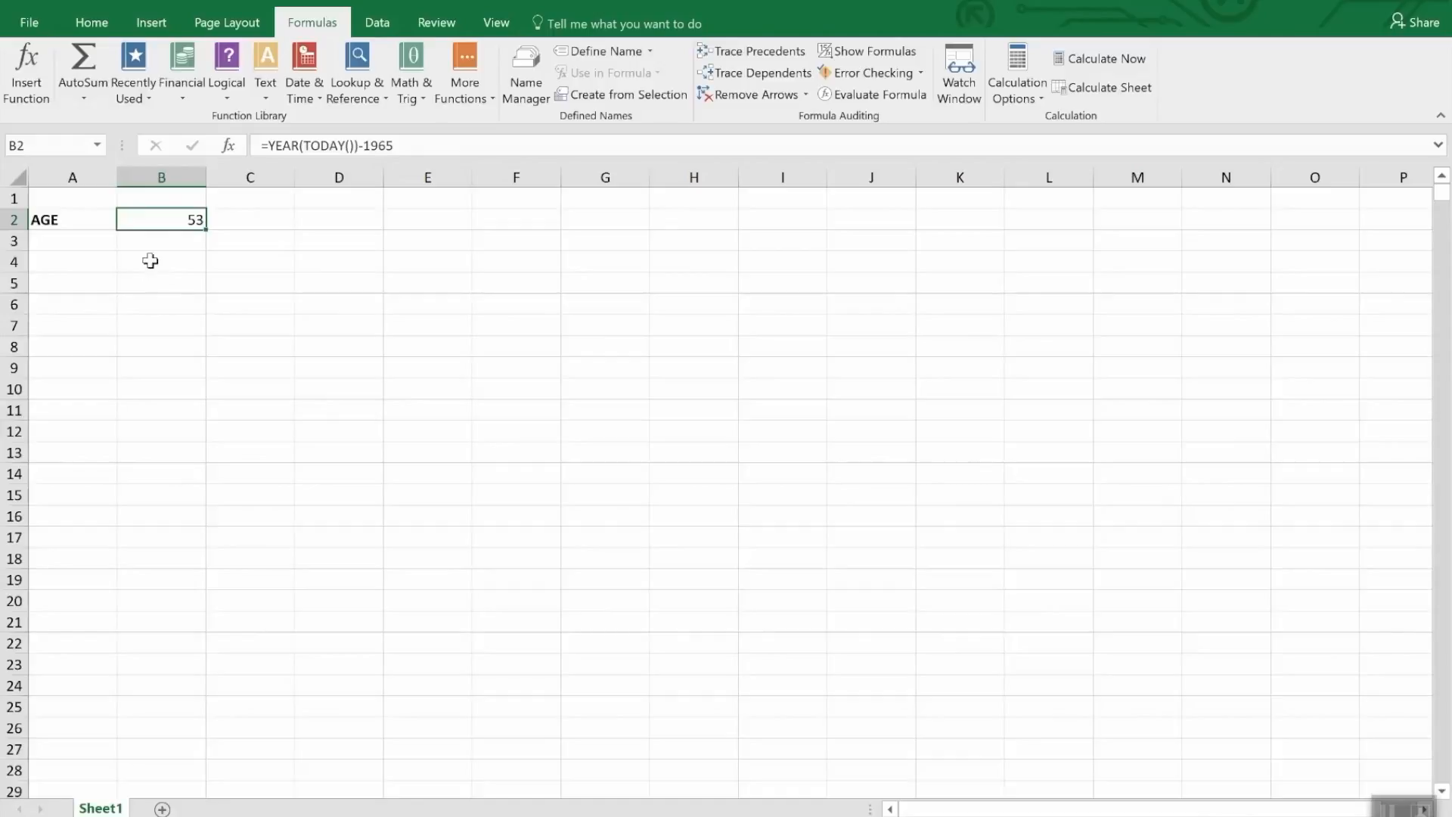
{"action": "left_click", "coordinate": [89, 28]}
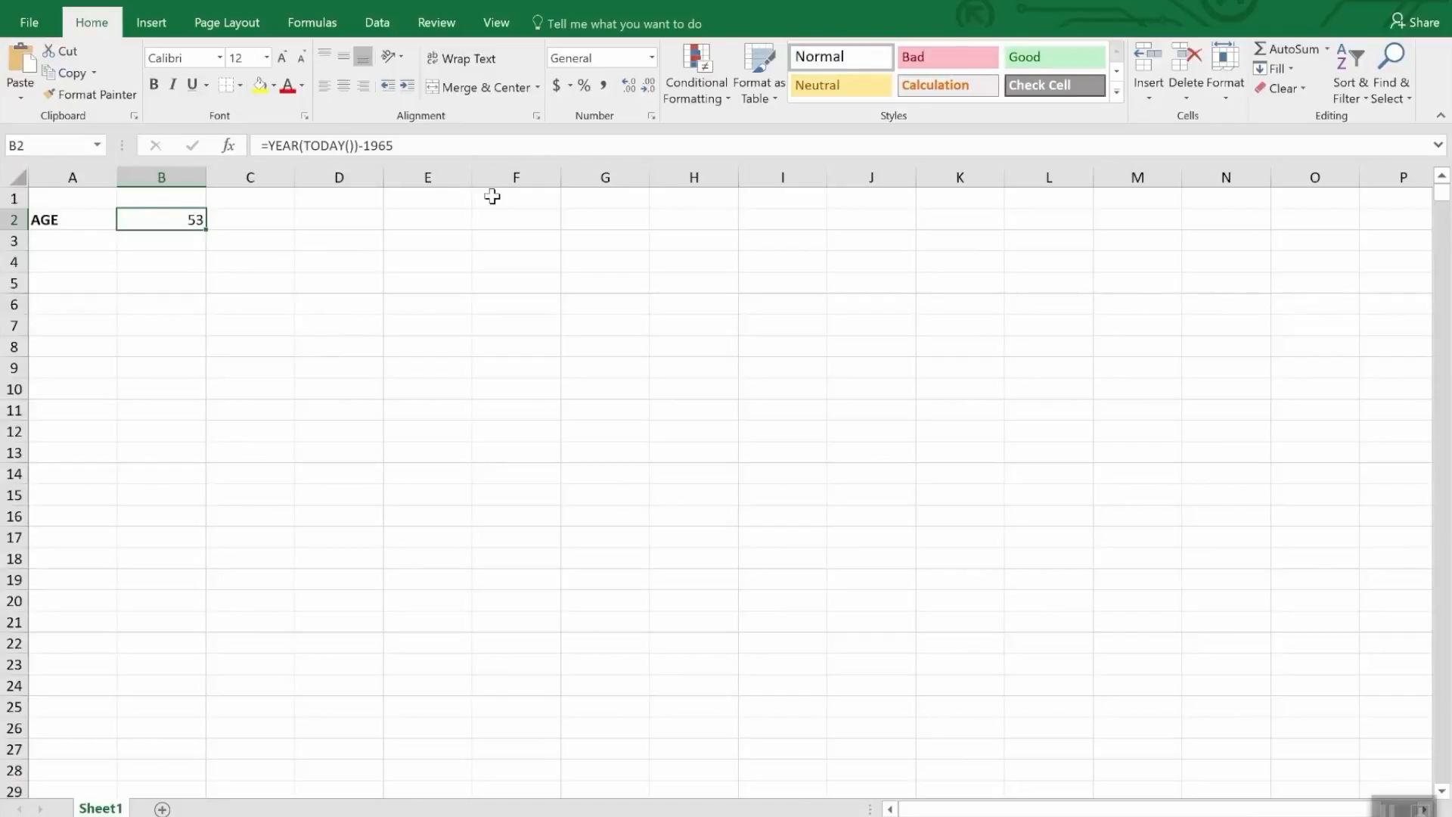
{"action": "left_click", "coordinate": [652, 59]}
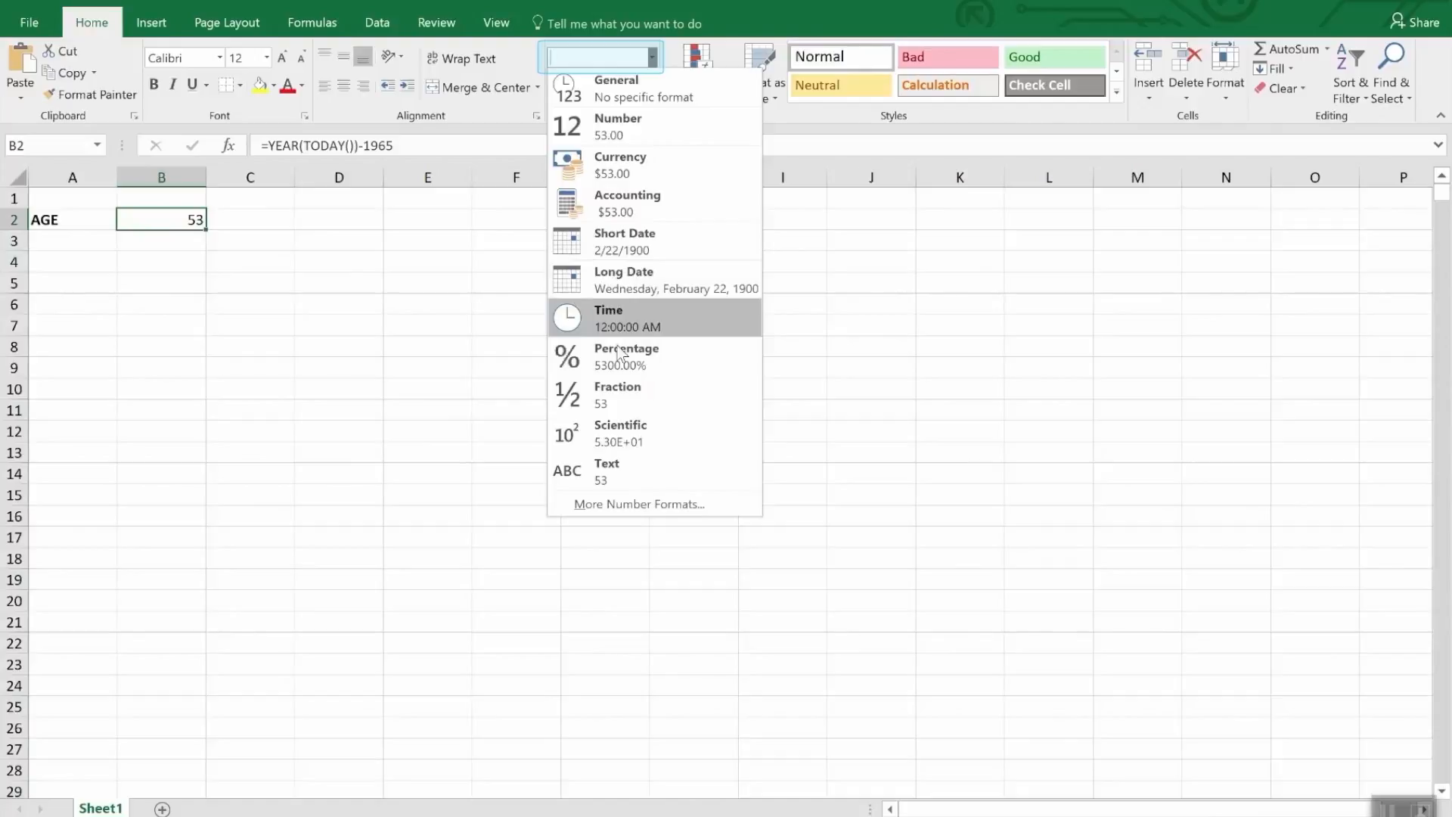
{"action": "left_click", "coordinate": [619, 505]}
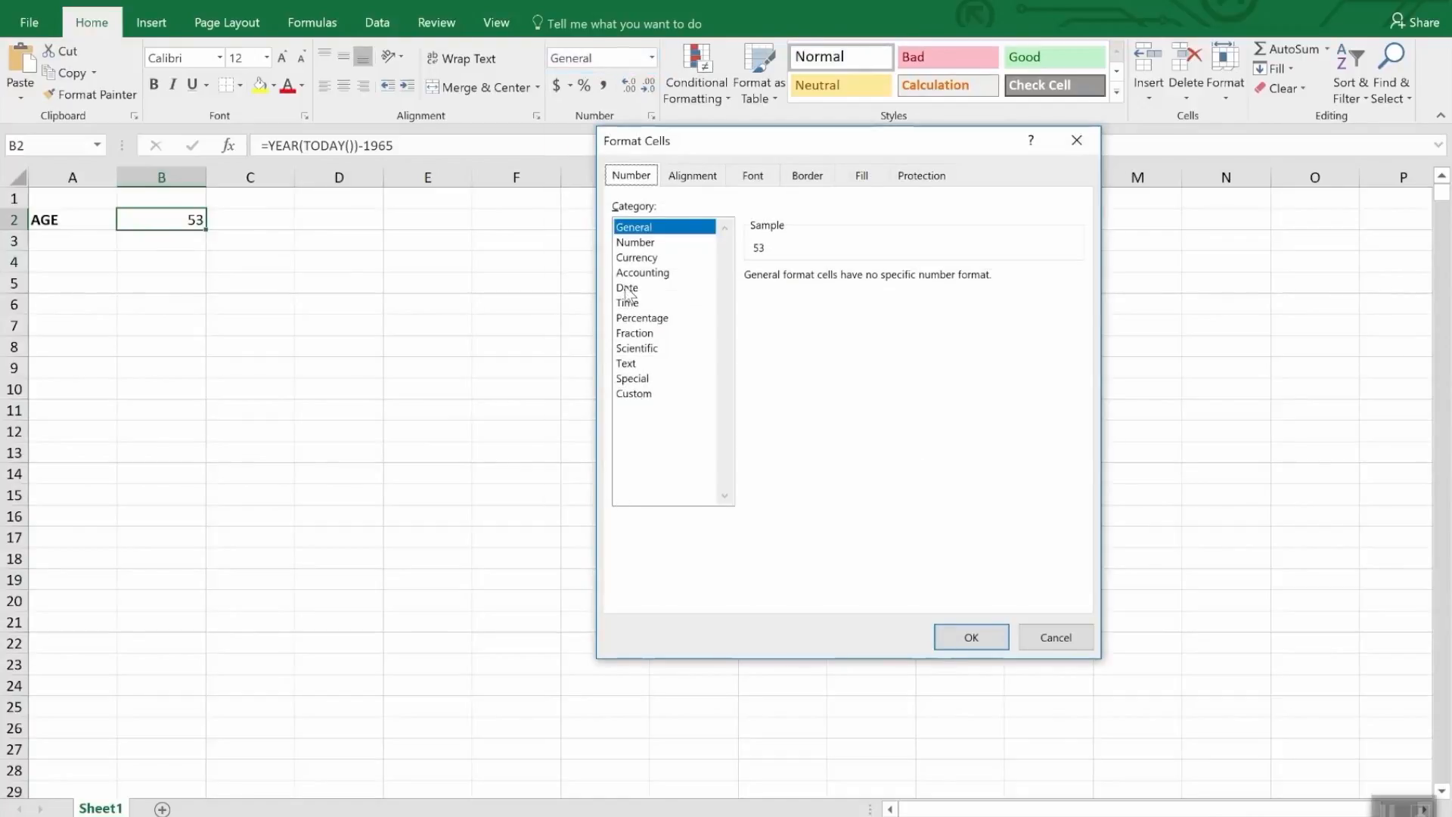
{"action": "left_click", "coordinate": [628, 289]}
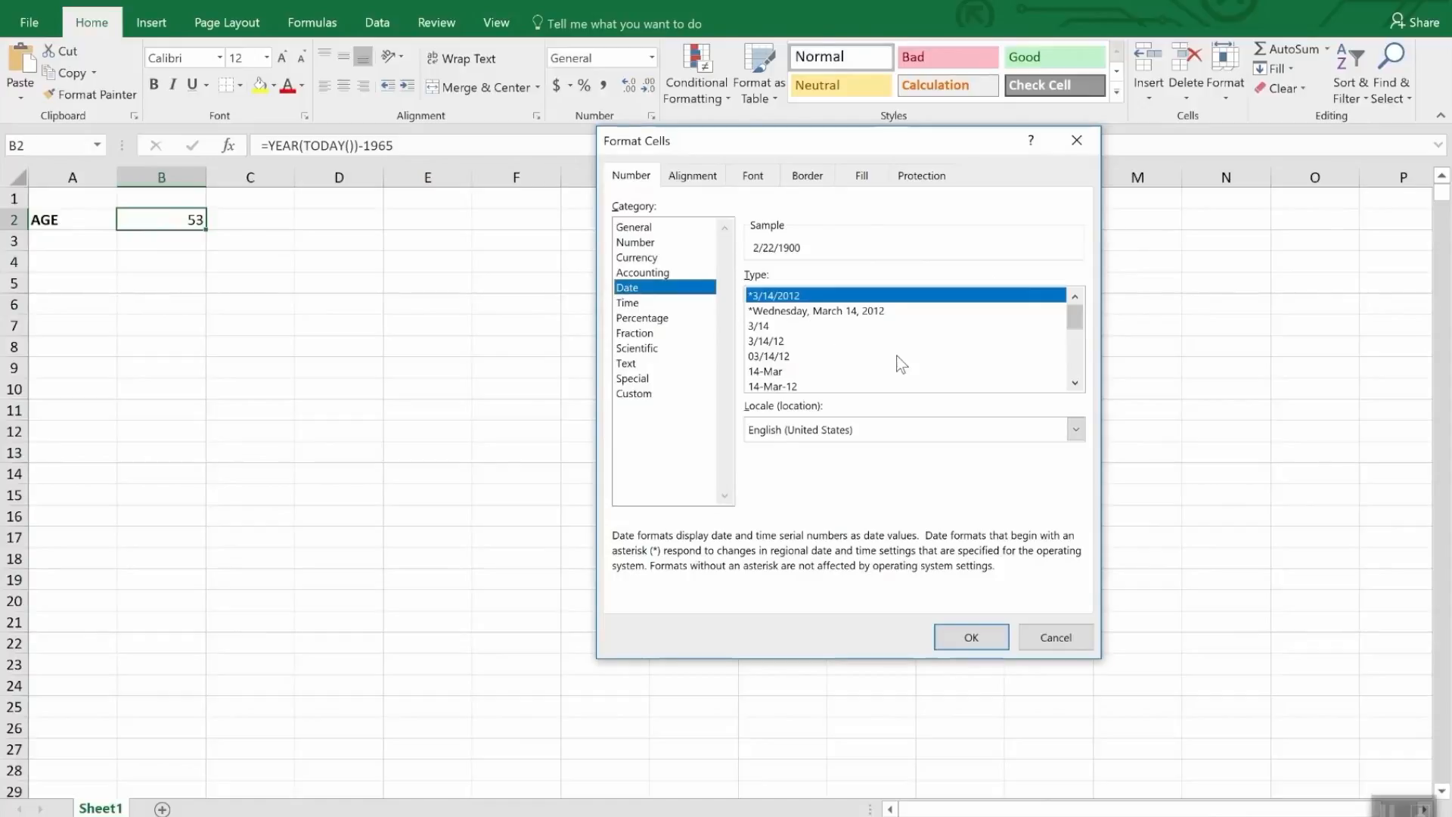
{"action": "mouse_move", "coordinate": [1077, 316]}
{"action": "left_mouse_down"}
{"action": "mouse_move", "coordinate": [1091, 366]}
{"action": "mouse_move", "coordinate": [1083, 337]}
{"action": "left_mouse_up"}
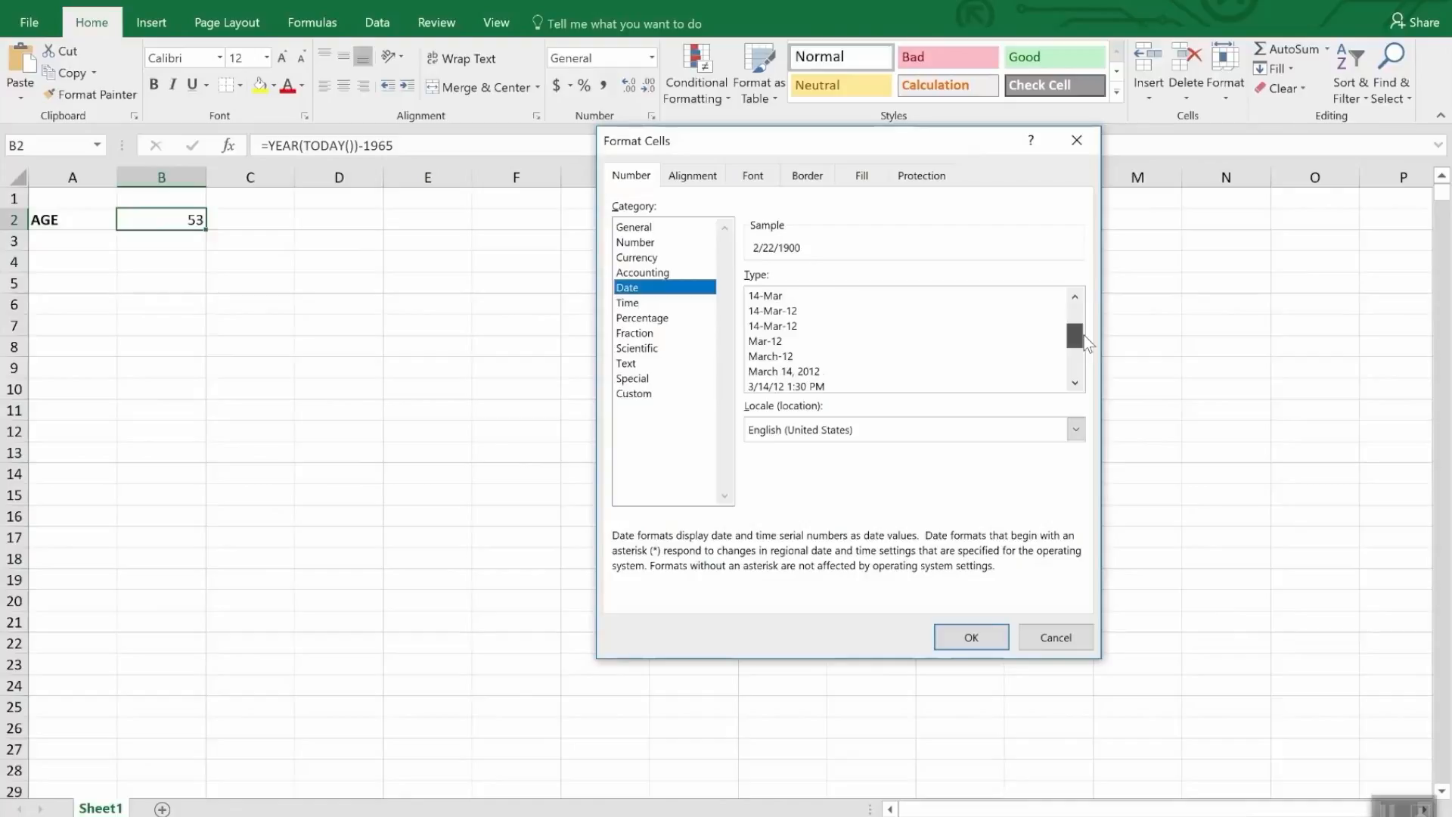
{"action": "left_click_drag", "start_coordinate": [1084, 335], "coordinate": [1085, 348]}
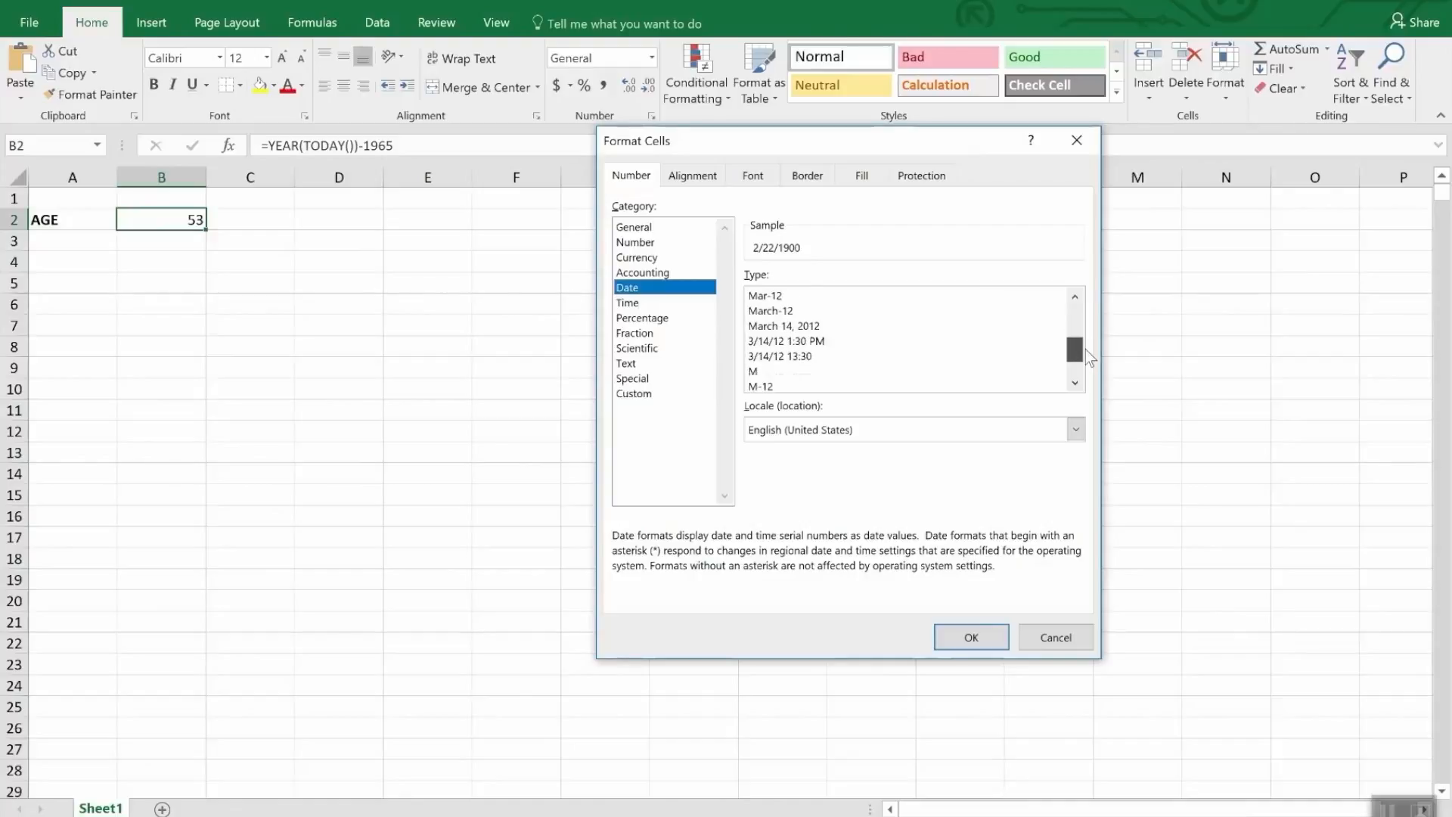
{"action": "left_click", "coordinate": [638, 305]}
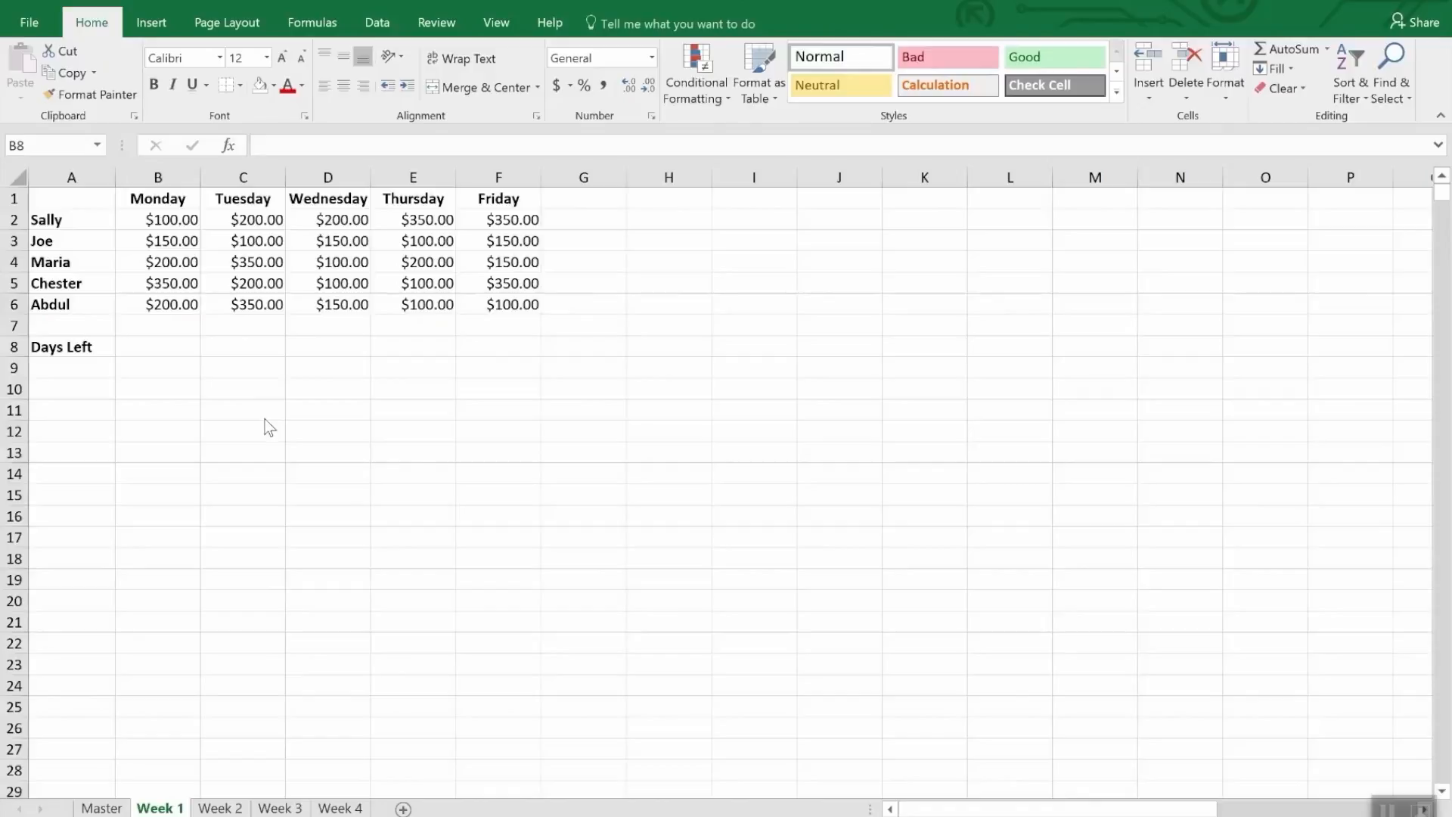
Replace the Monday heading in cell B1 of the Week 1 sheet with the date 4/2/2018.
{"action": "left_click", "coordinate": [173, 199]}
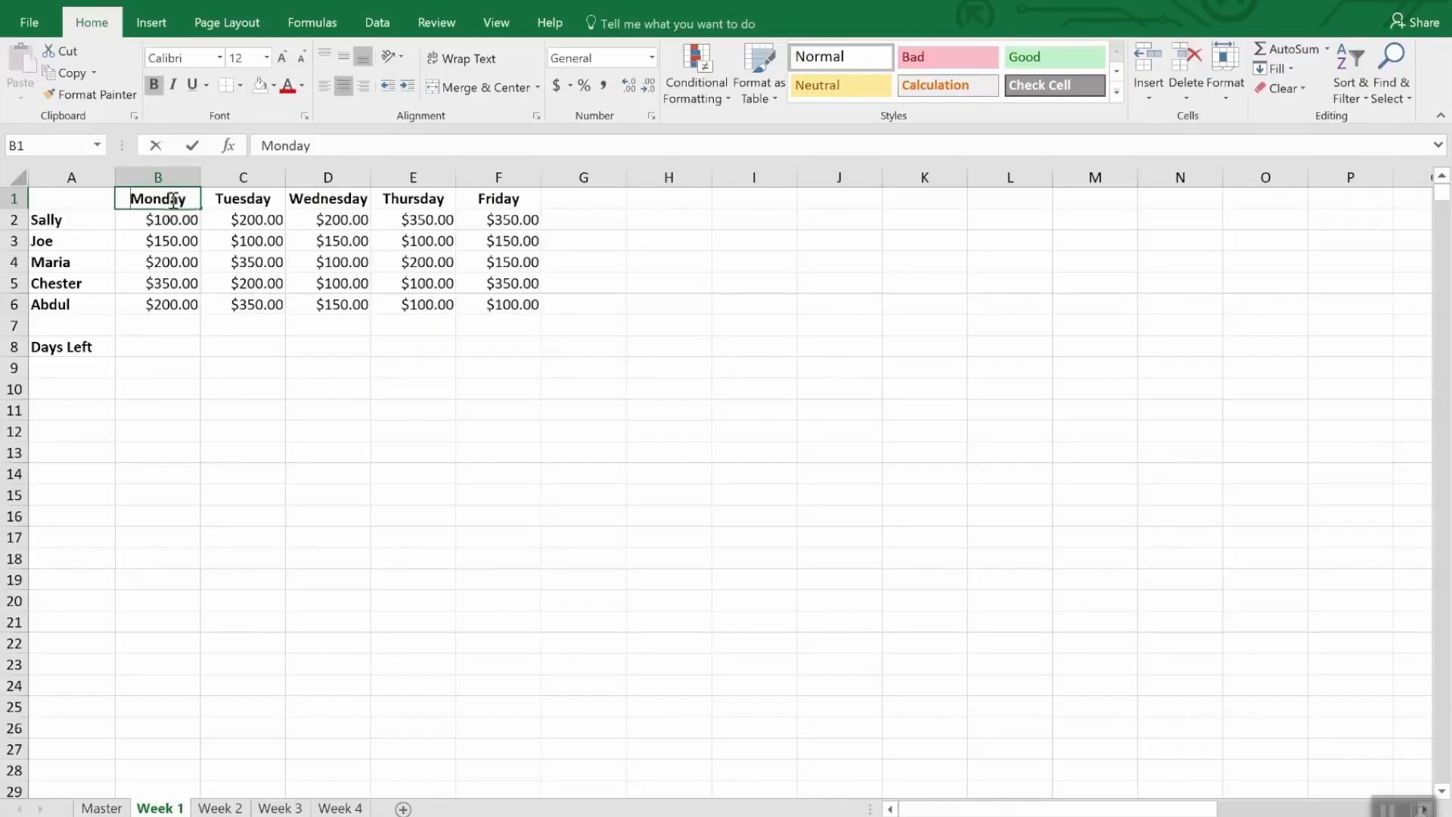
{"action": "type", "text": "4/2/"}
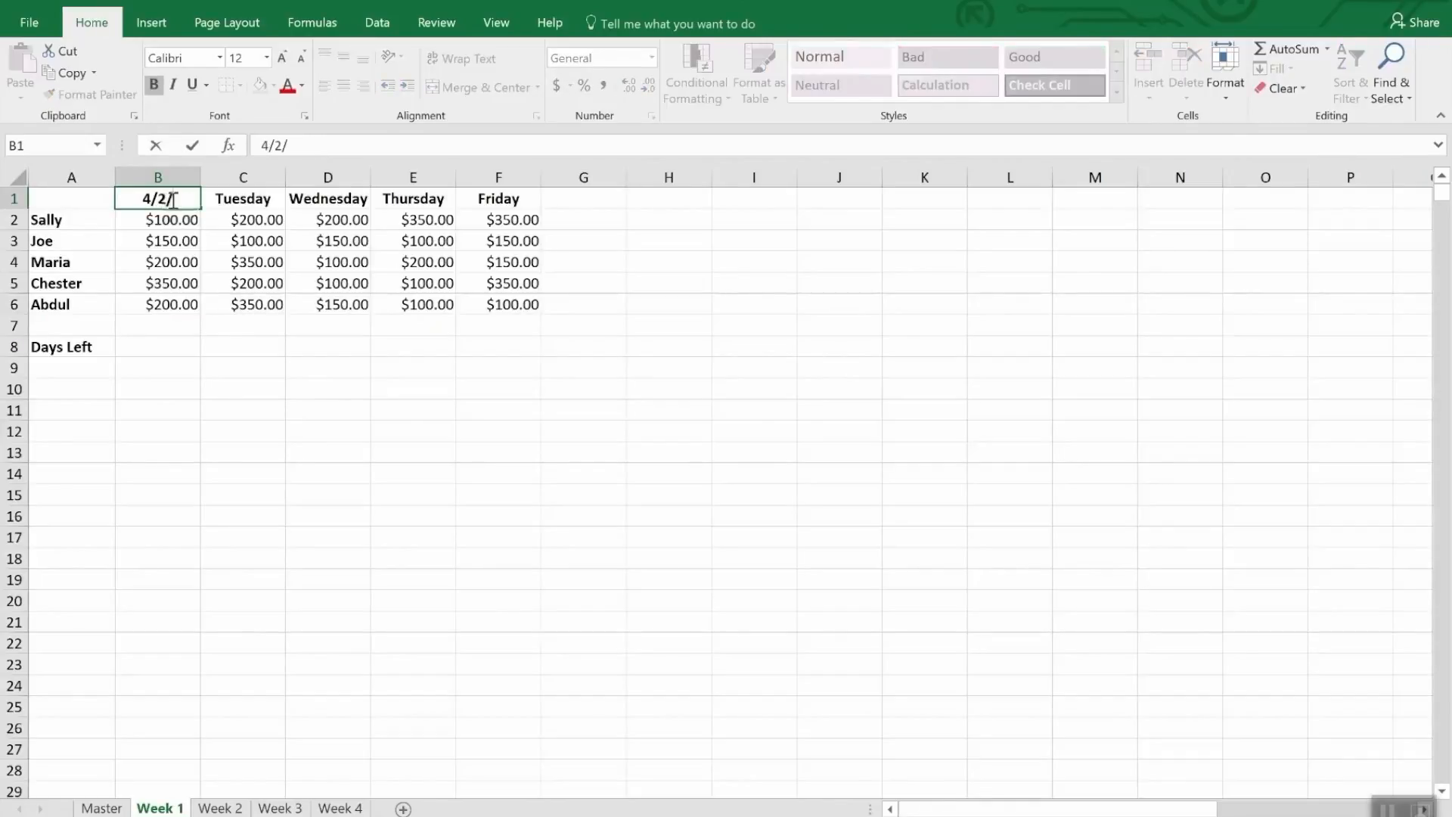
{"action": "type", "text": "2018"}
{"action": "key", "text": "Return"}
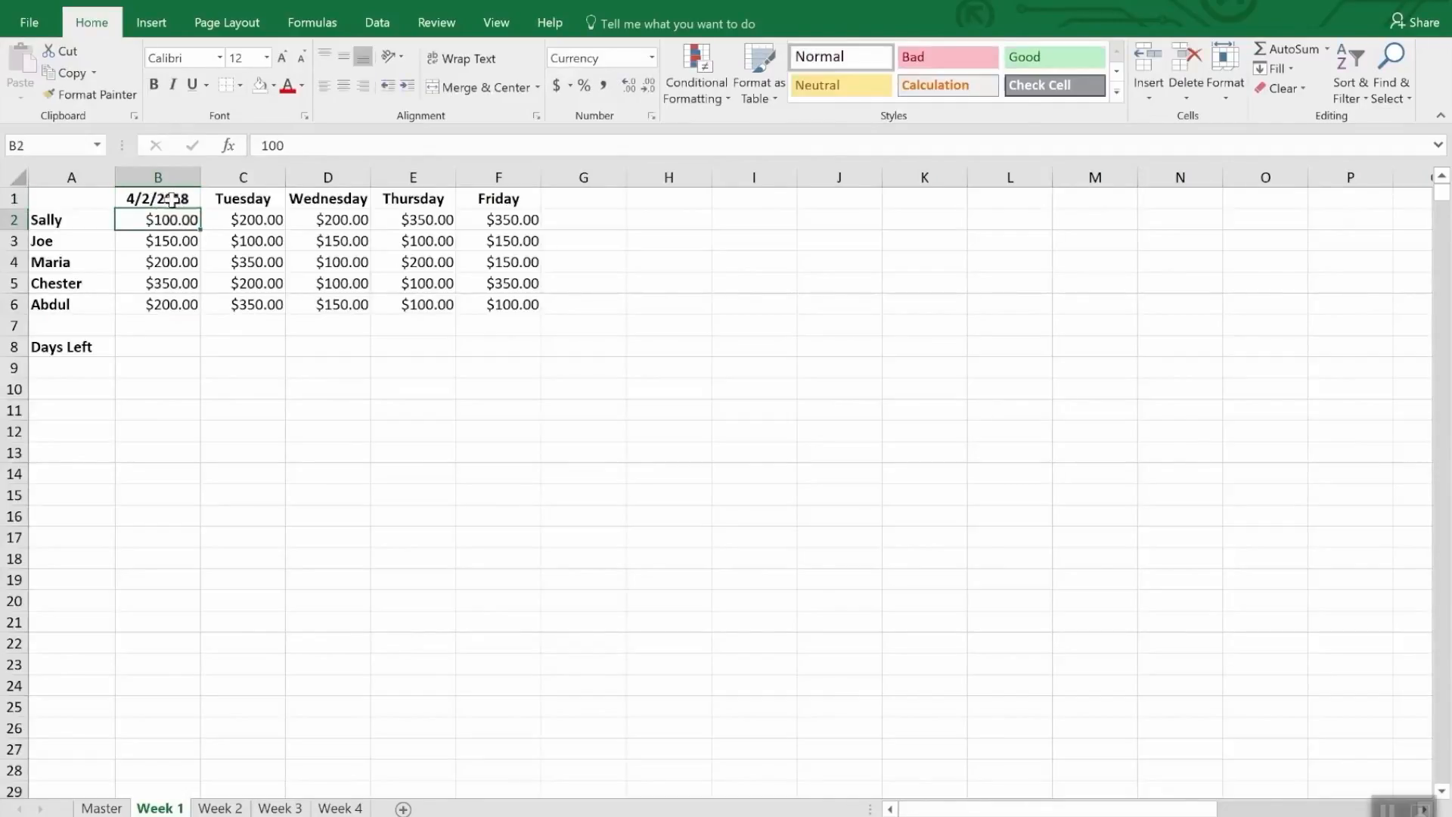
Replace the Tuesday heading in cell C1 with the formula =B1+1.
{"action": "key", "text": "Up"}
{"action": "key", "text": "Right"}
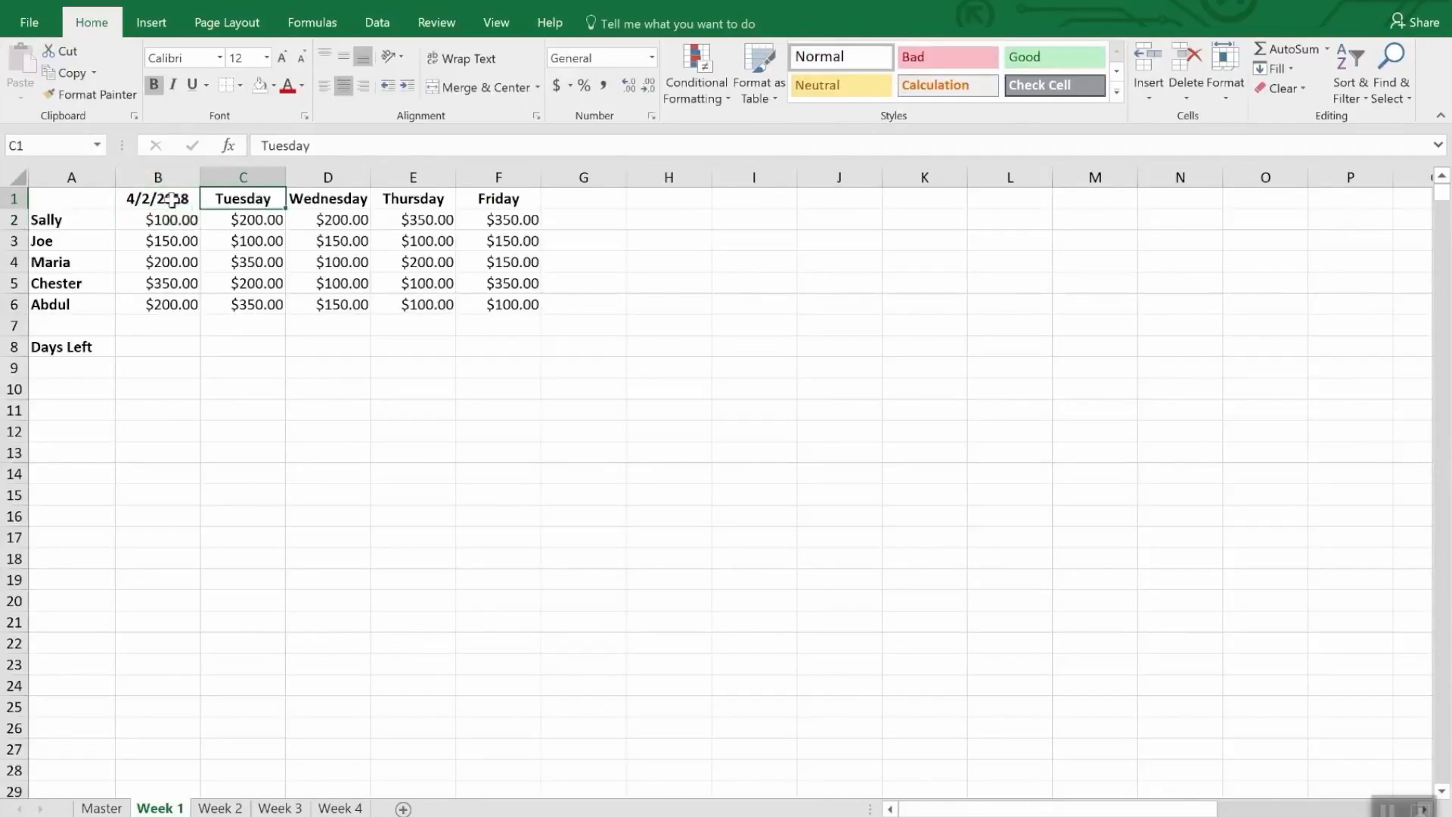
{"action": "type", "text": "=b"}
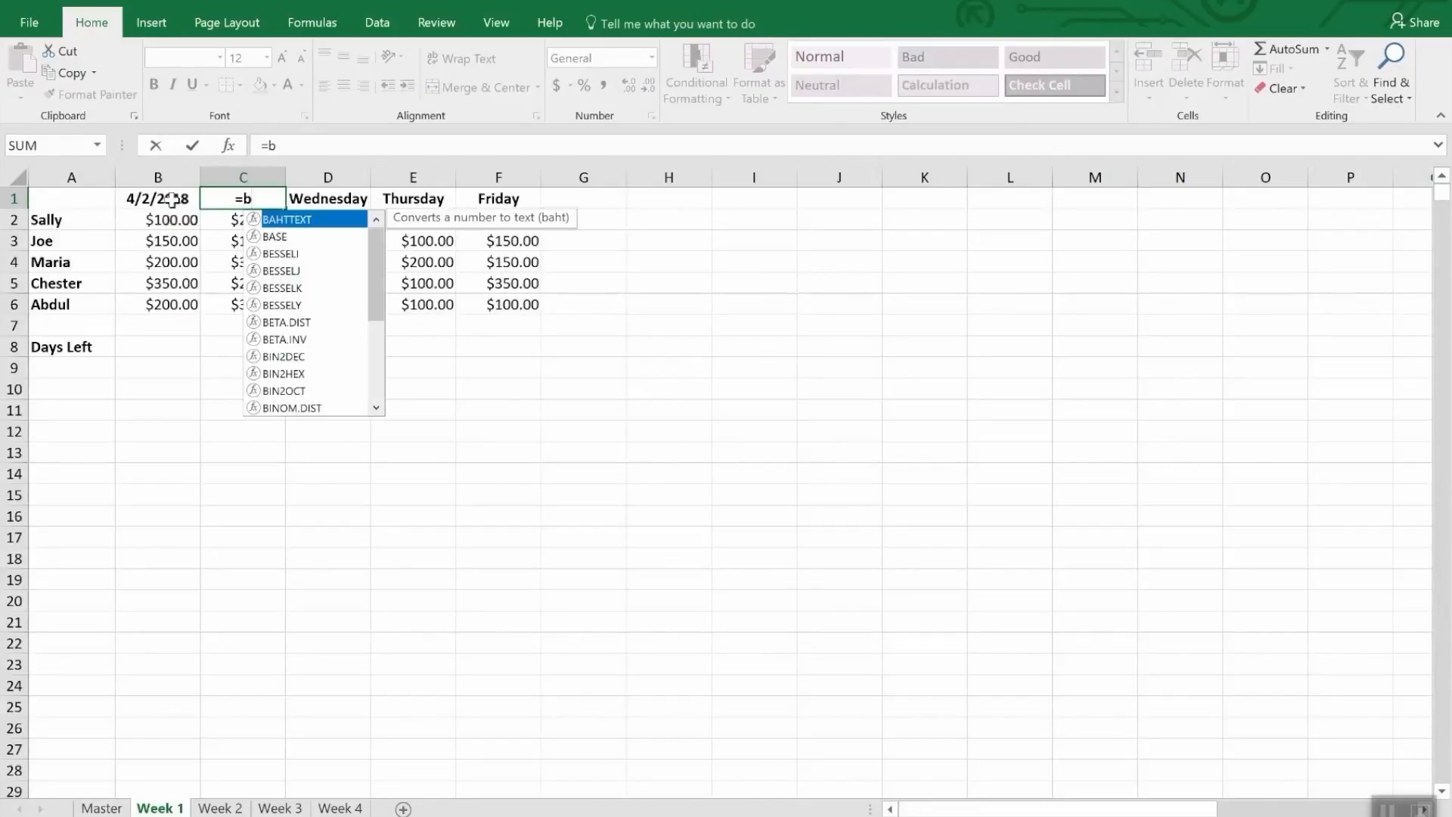
{"action": "type", "text": "1"}
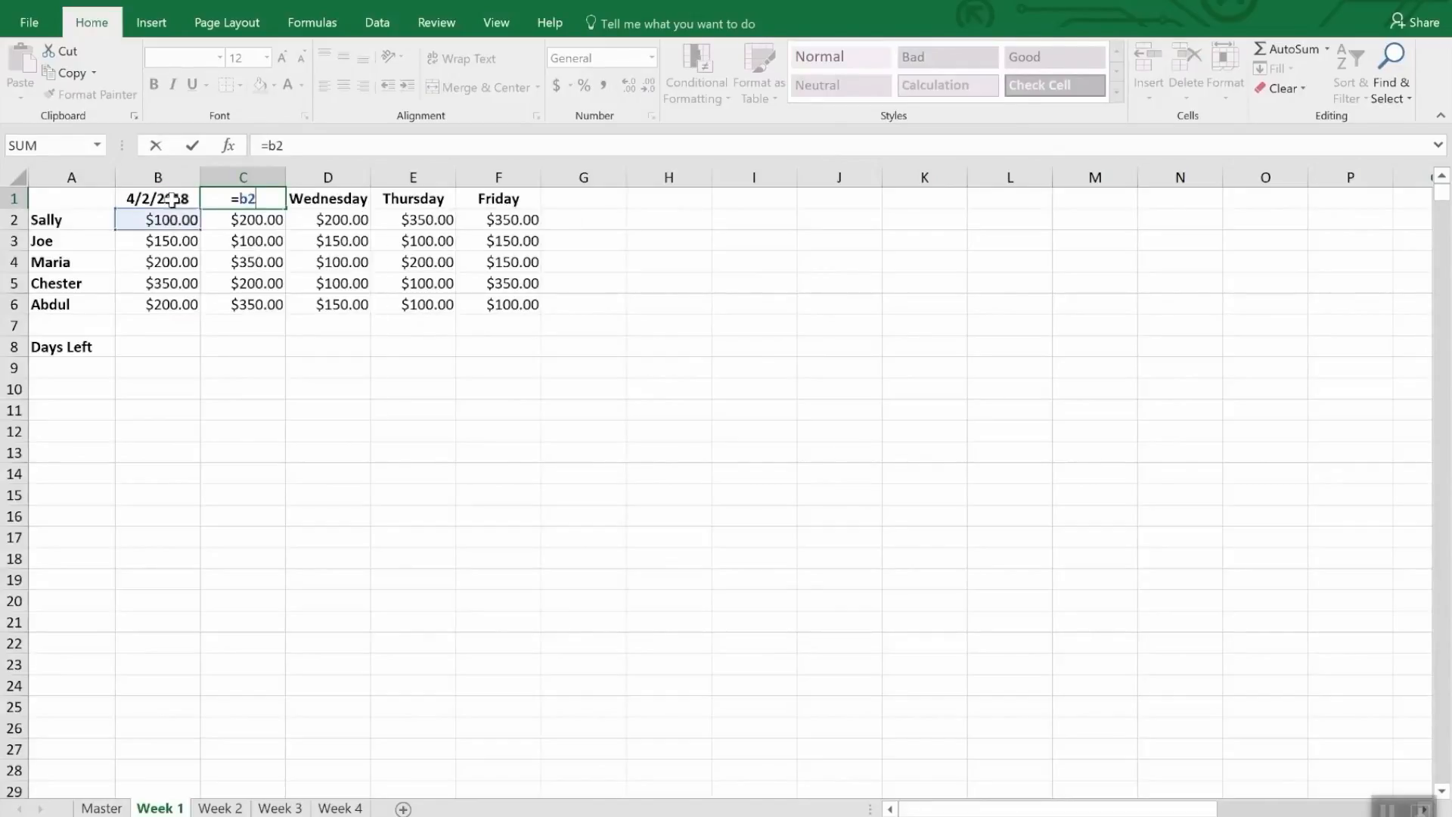
{"action": "key", "text": "BackSpace"}
{"action": "type", "text": "1"}
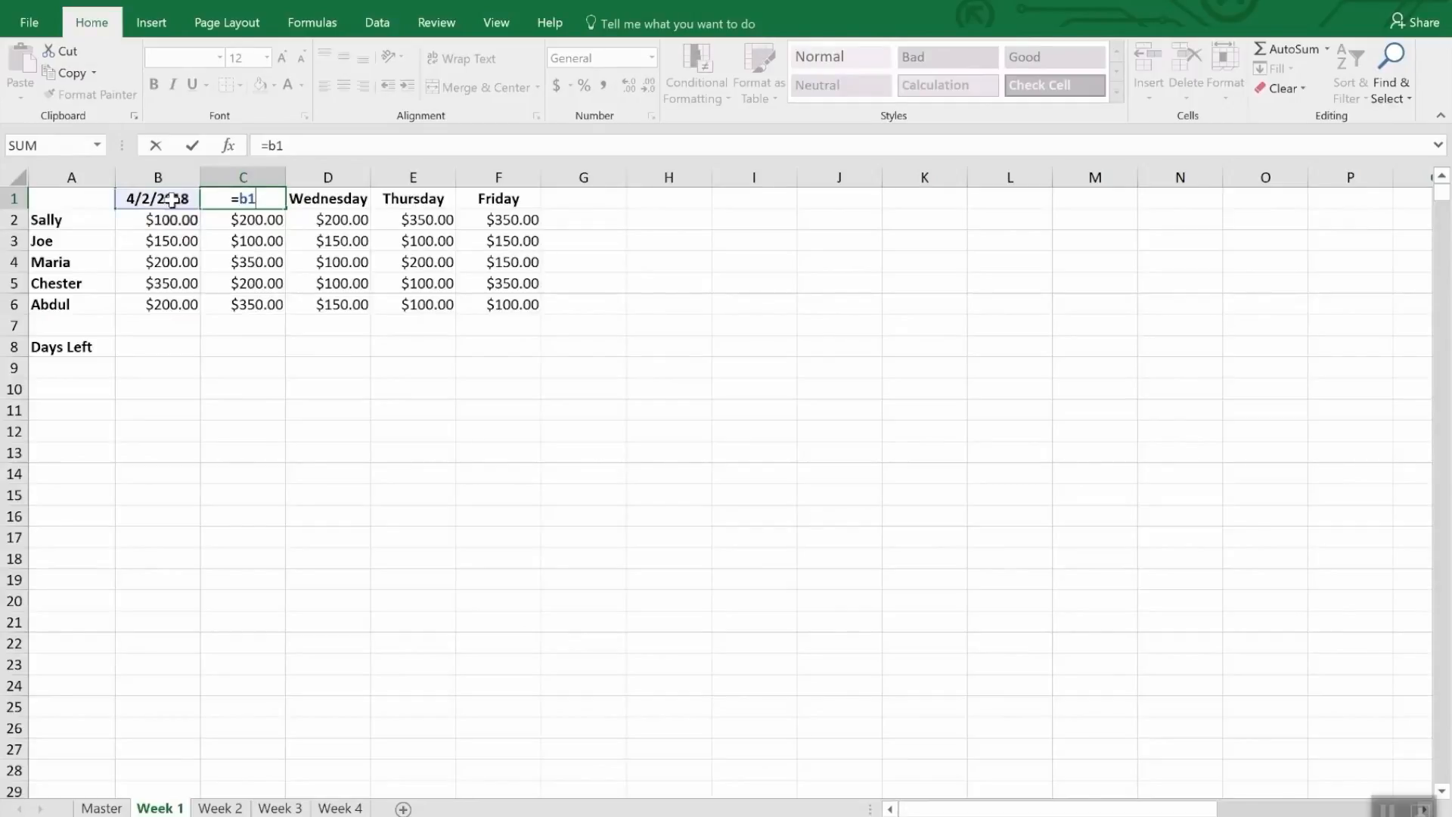
{"action": "type", "text": "+1"}
{"action": "key", "text": "Return"}
Copy the date formula from C1 into D1, E1 and F1, replacing the Wednesday to Friday headings.
{"action": "key", "text": "Up"}
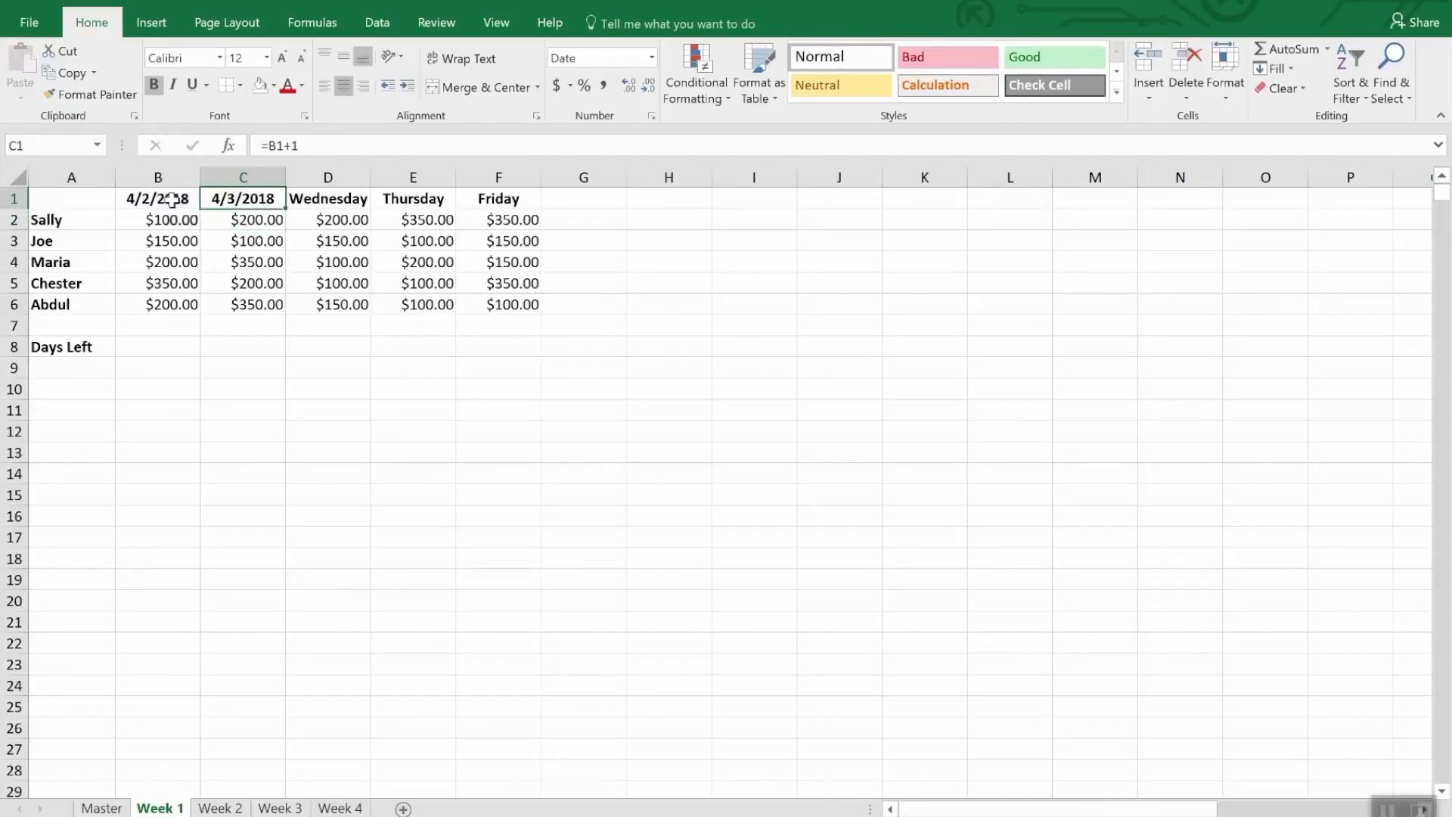
{"action": "key", "text": "ctrl+c"}
{"action": "key", "text": "Right"}
{"action": "key", "text": "ctrl+v"}
{"action": "key", "text": "Right"}
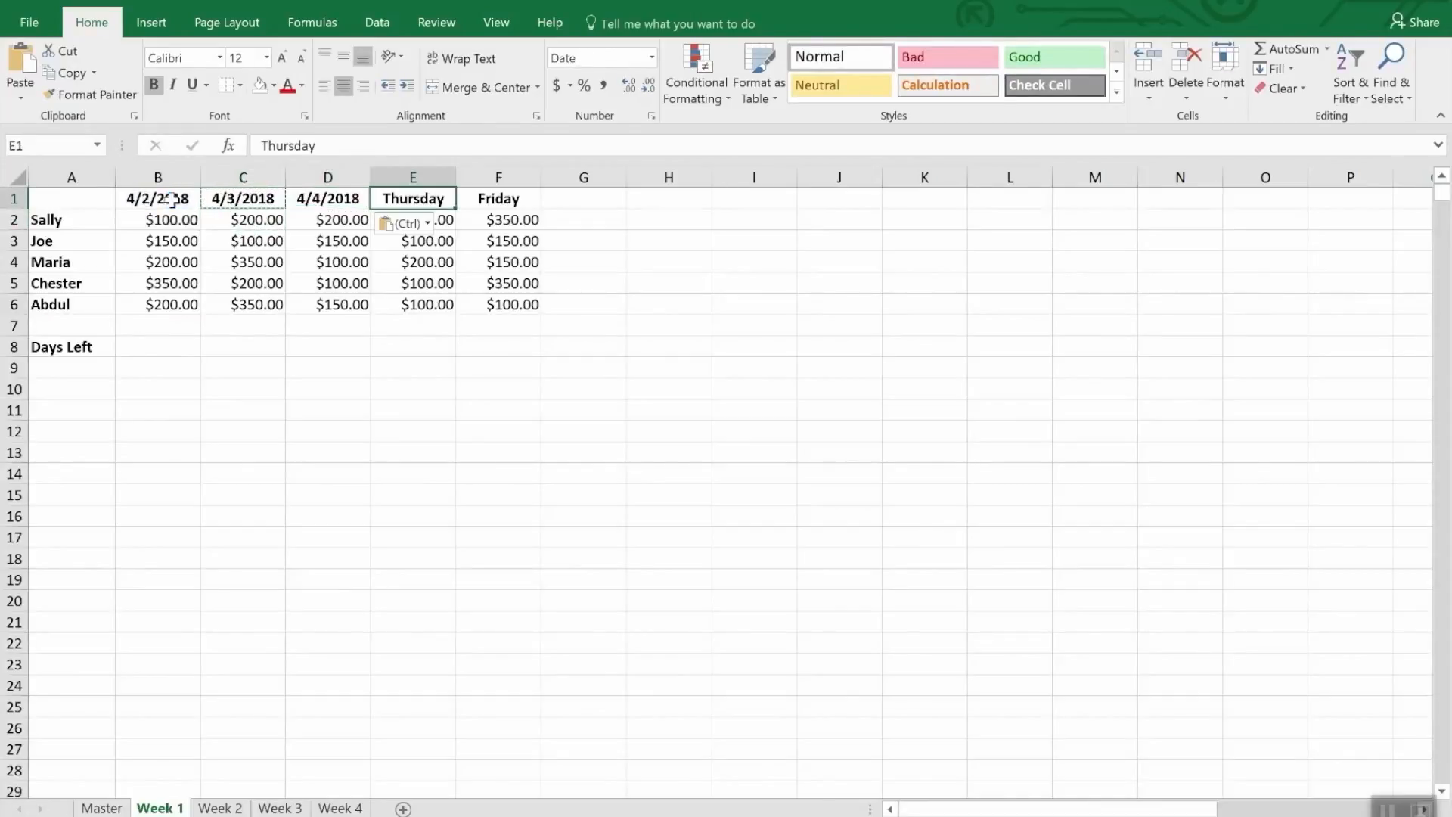
{"action": "key", "text": "ctrl+v"}
{"action": "key", "text": "Right"}
{"action": "key", "text": "ctrl+v"}
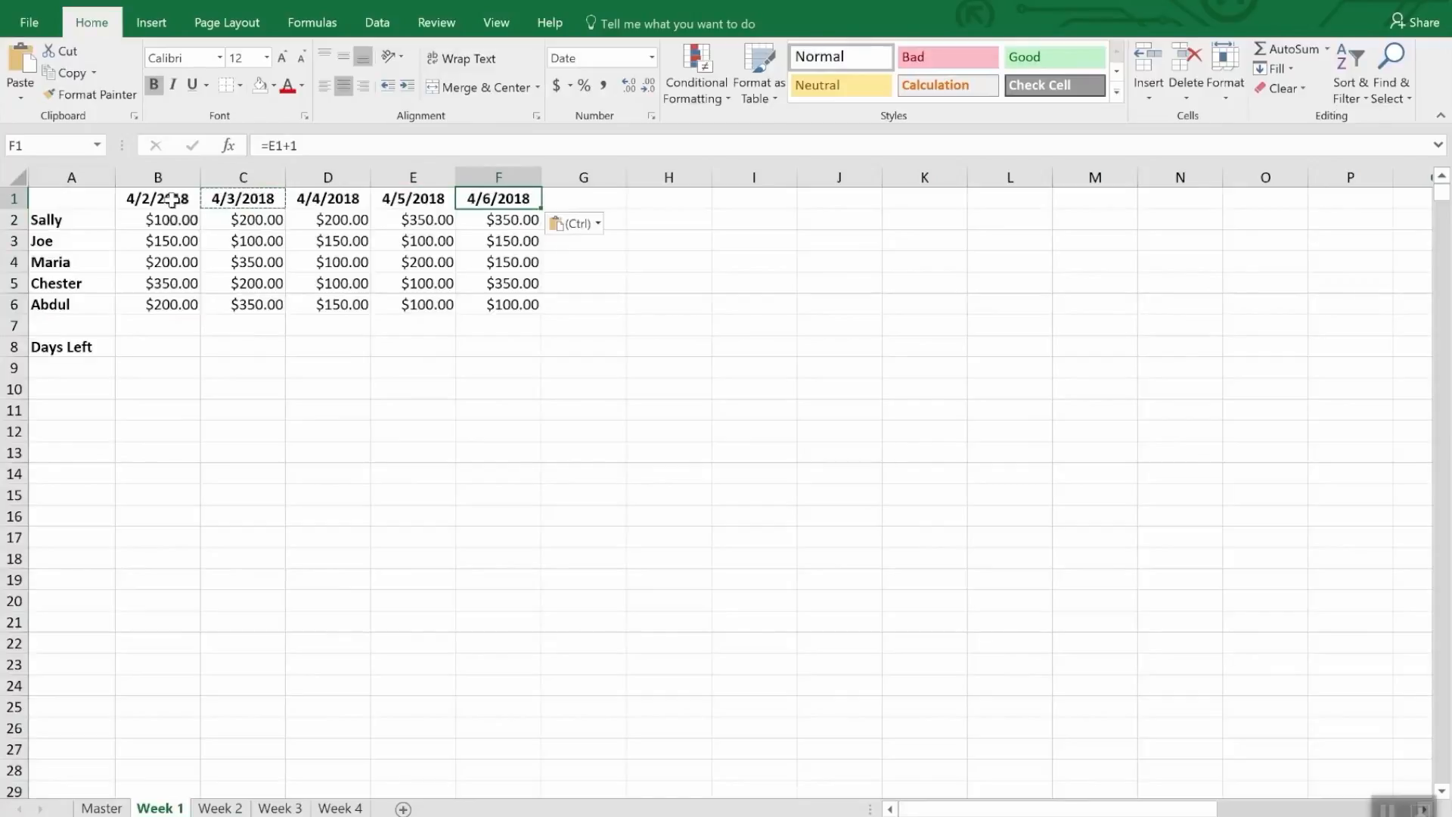
Paste the copied date formula over the weekday headings in B1:F1 of the Week 2 sheet.
{"action": "left_click_drag", "start_coordinate": [148, 197], "coordinate": [496, 199]}
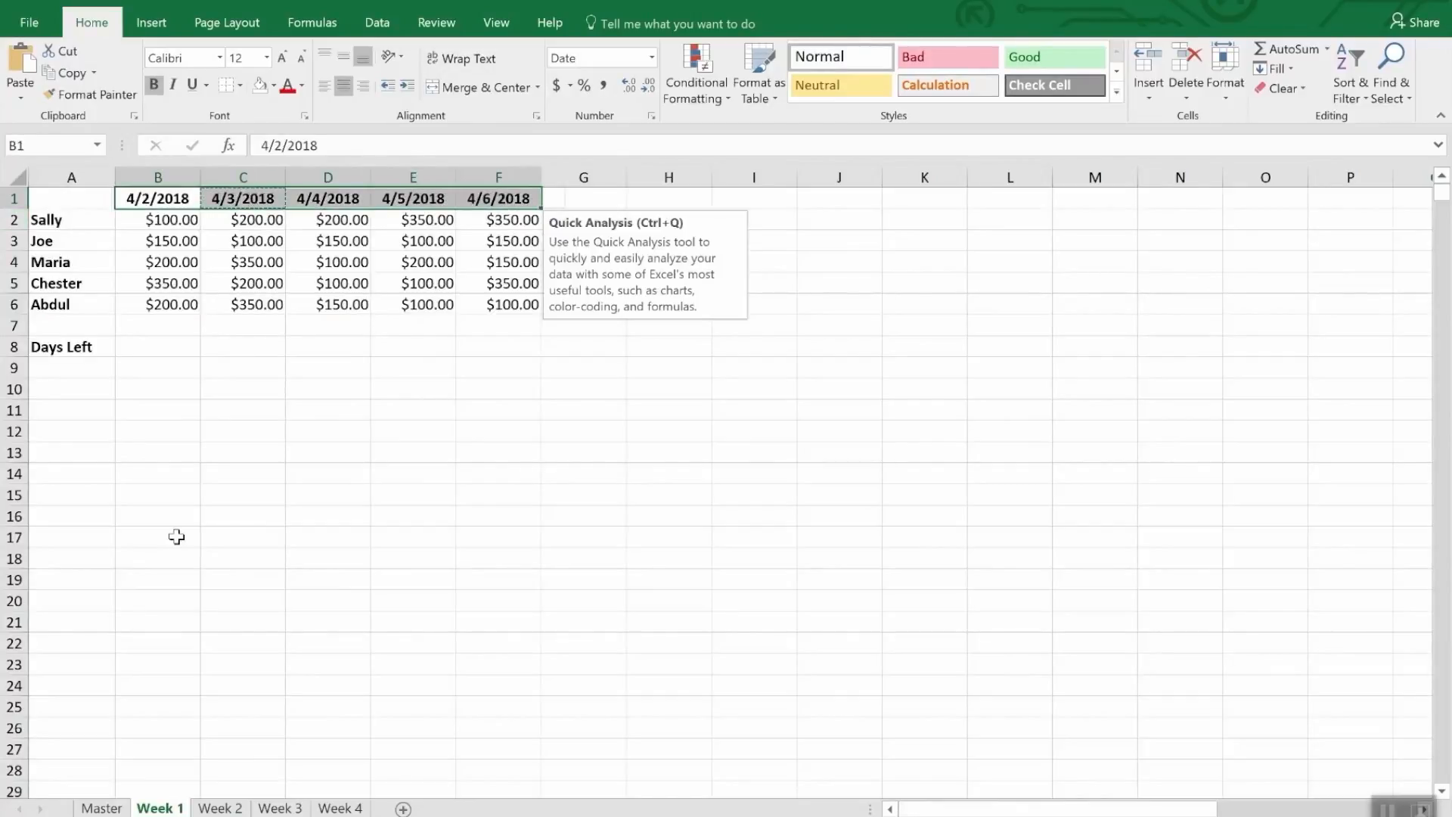
{"action": "left_click", "coordinate": [220, 808]}
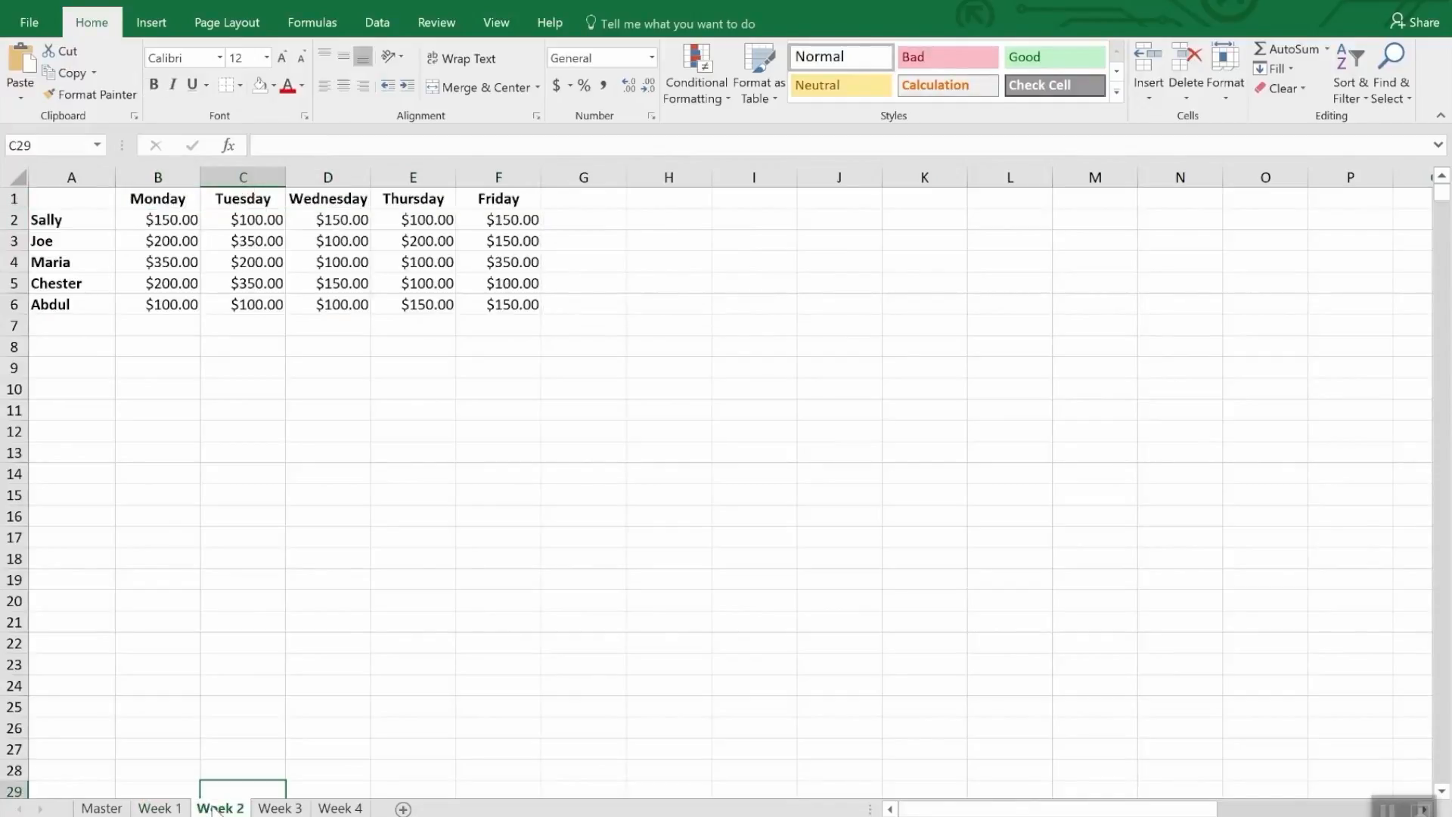
{"action": "left_click_drag", "start_coordinate": [140, 198], "coordinate": [470, 202]}
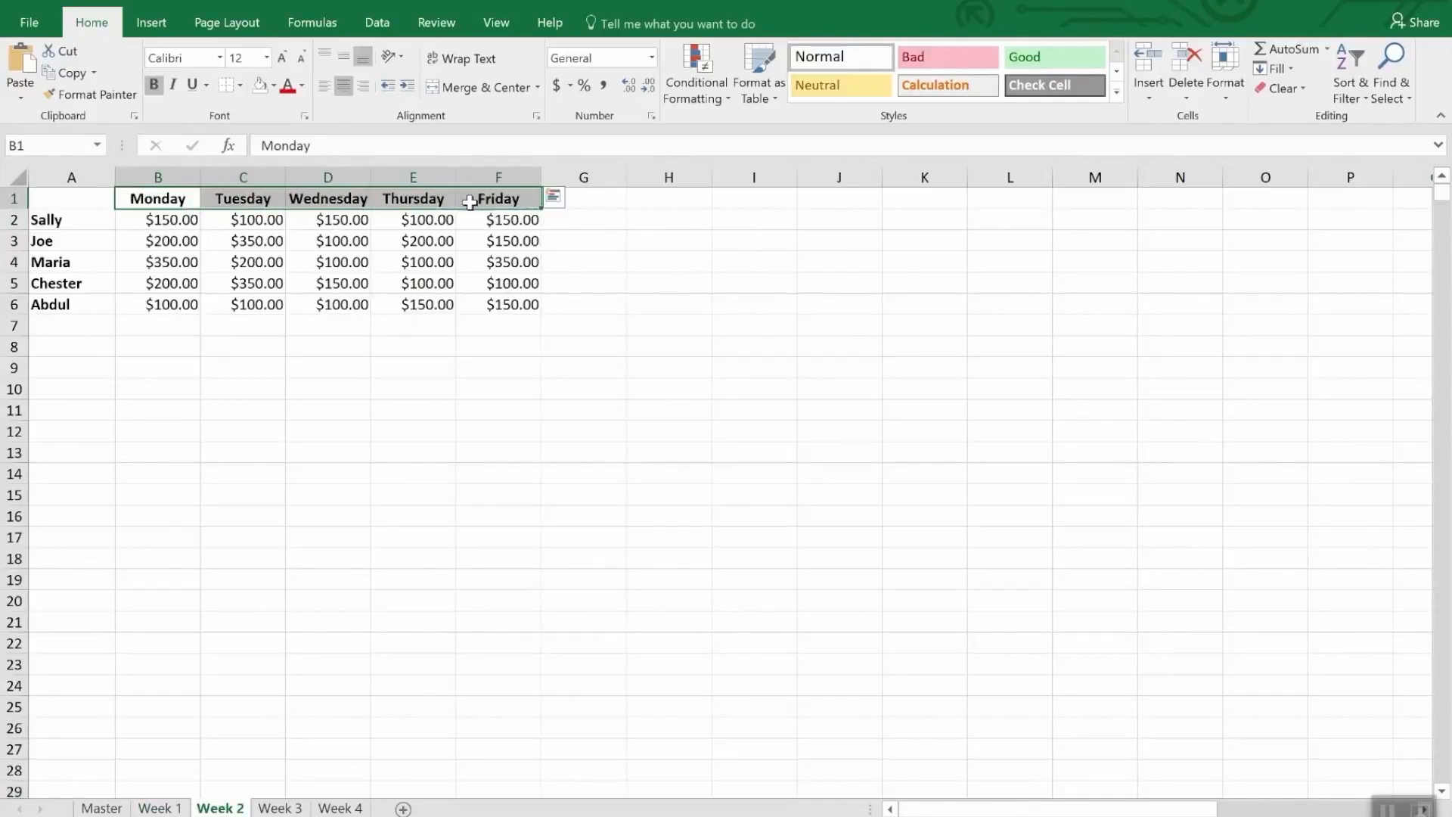
{"action": "key", "text": "ctrl+v"}
Set the first date heading in cell B1 of the Week 2 sheet to 4/9/2018.
{"action": "left_click", "coordinate": [162, 201]}
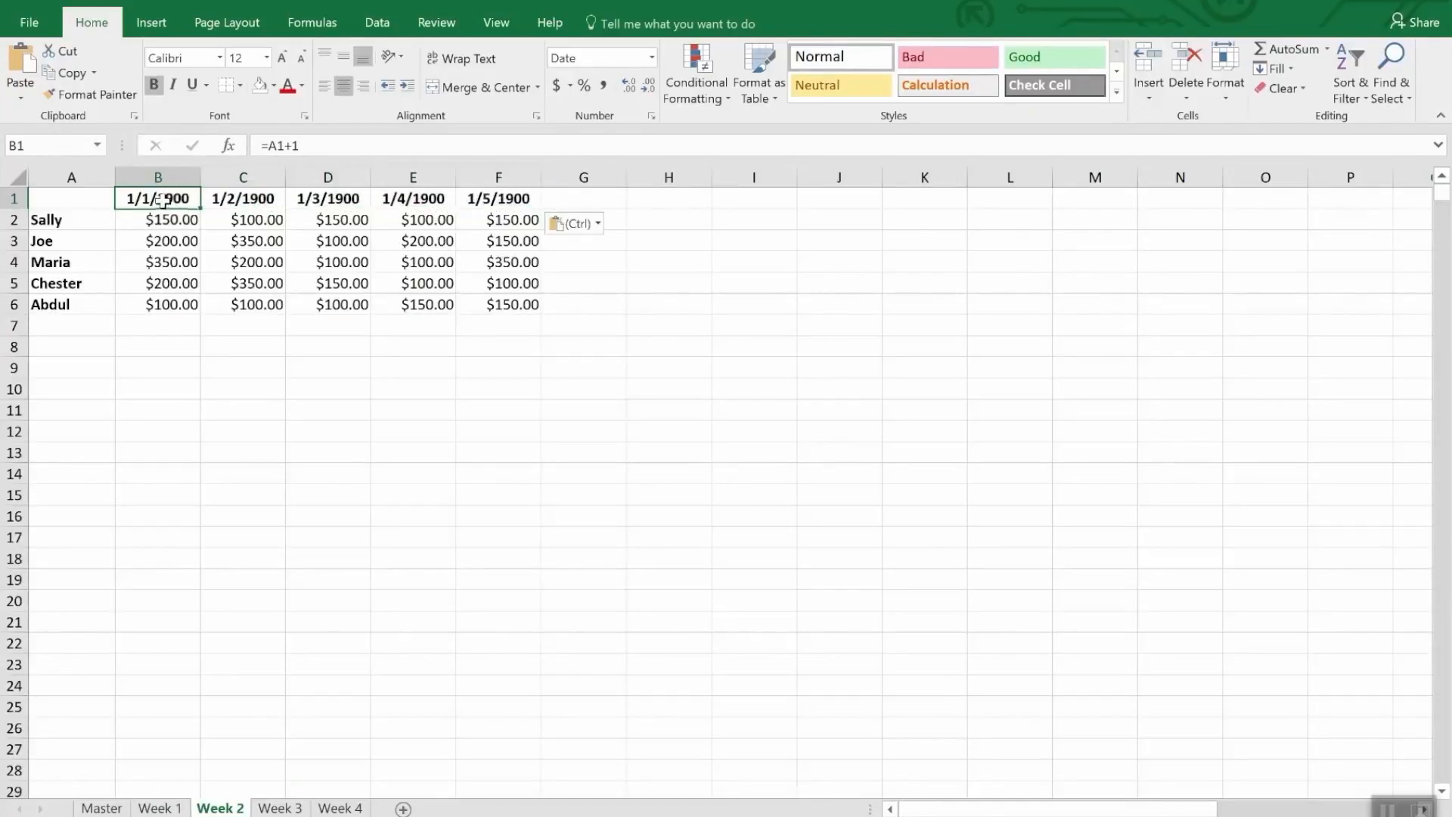
{"action": "type", "text": "4/"}
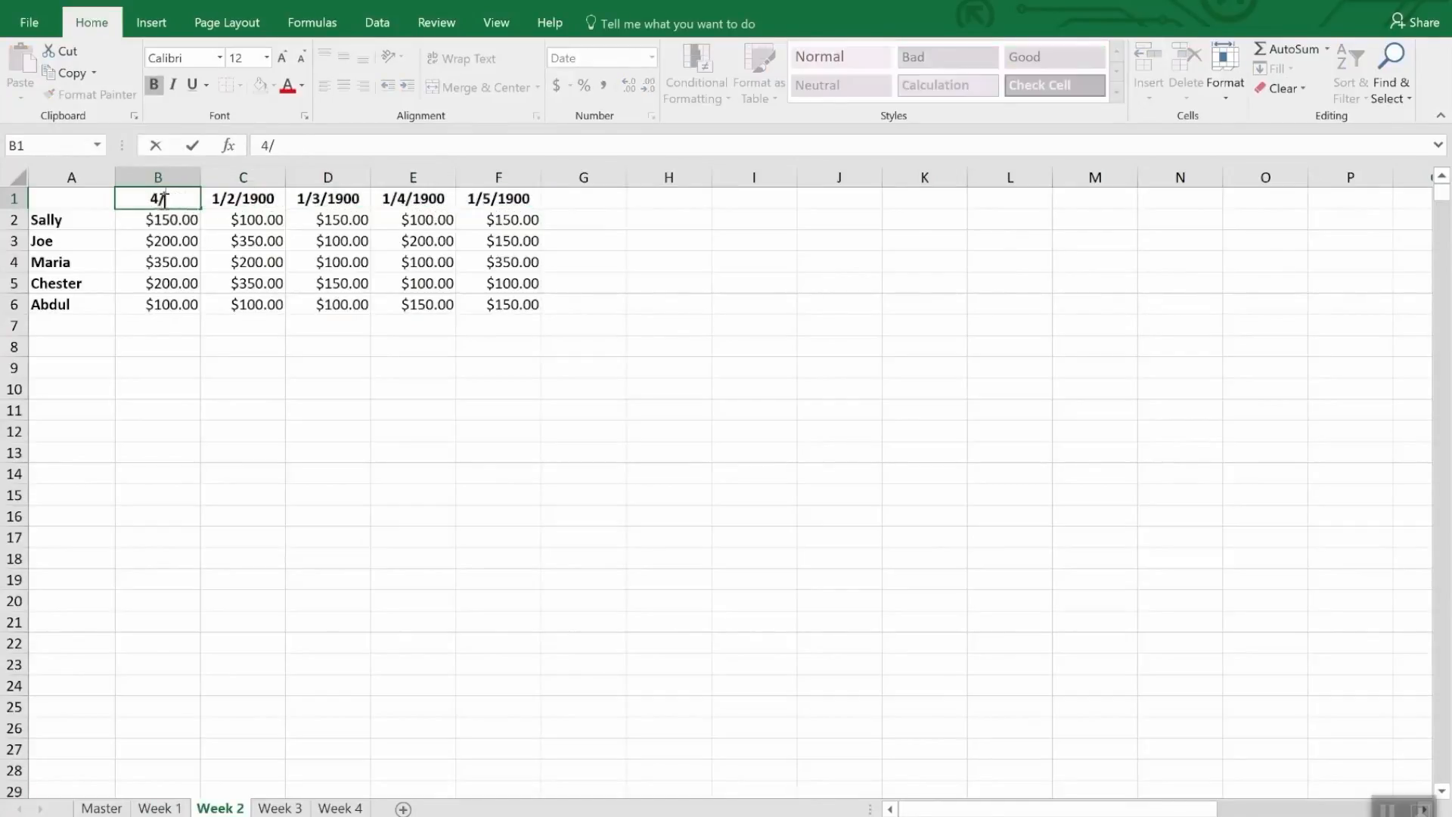
{"action": "type", "text": "9/20"}
{"action": "type", "text": "18"}
{"action": "key", "text": "Return"}
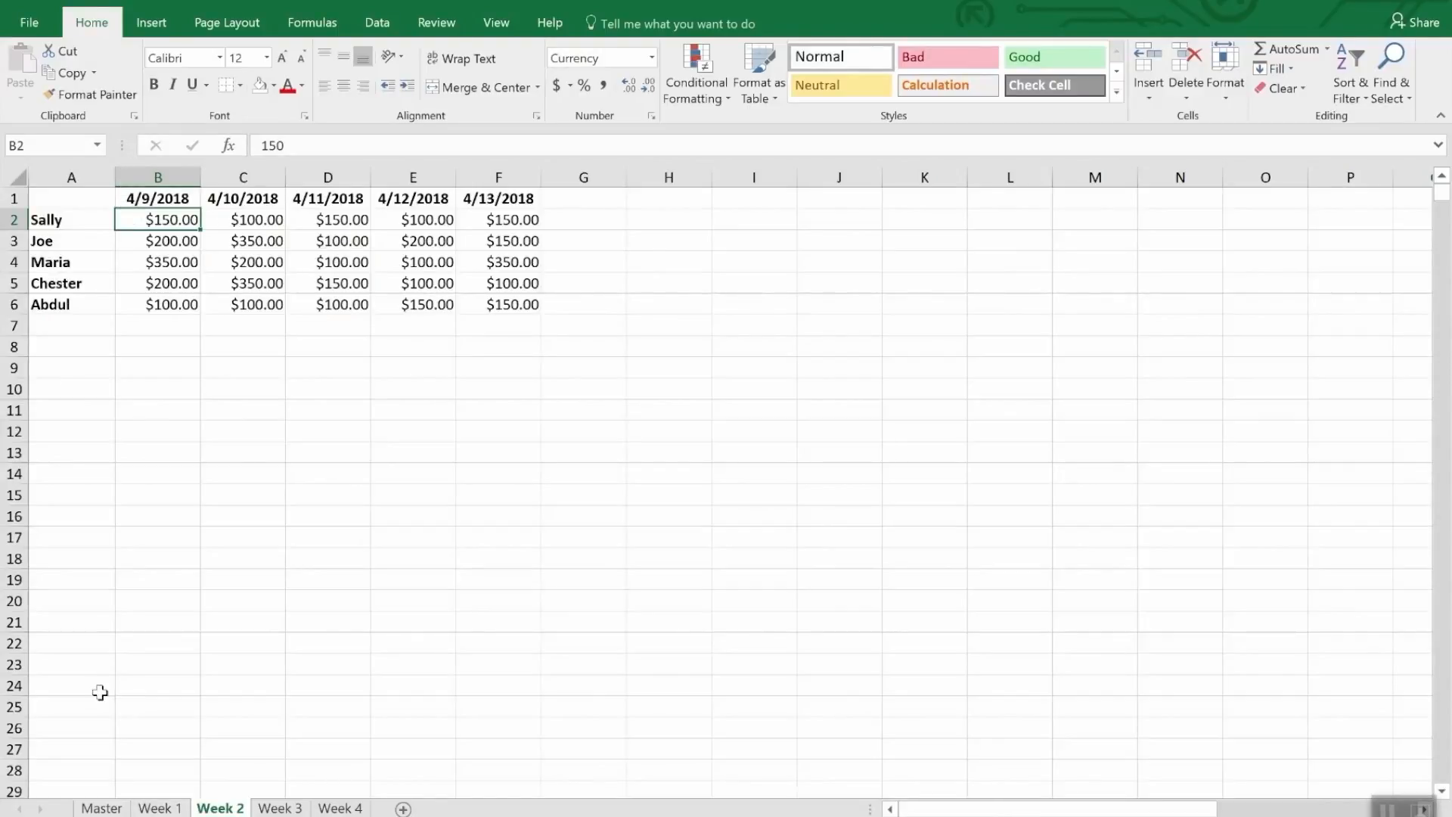
Enter the Days Left formula =Date(2018,4,30)-today() in cell B8 of the Week 1 sheet.
{"action": "left_click", "coordinate": [155, 808]}
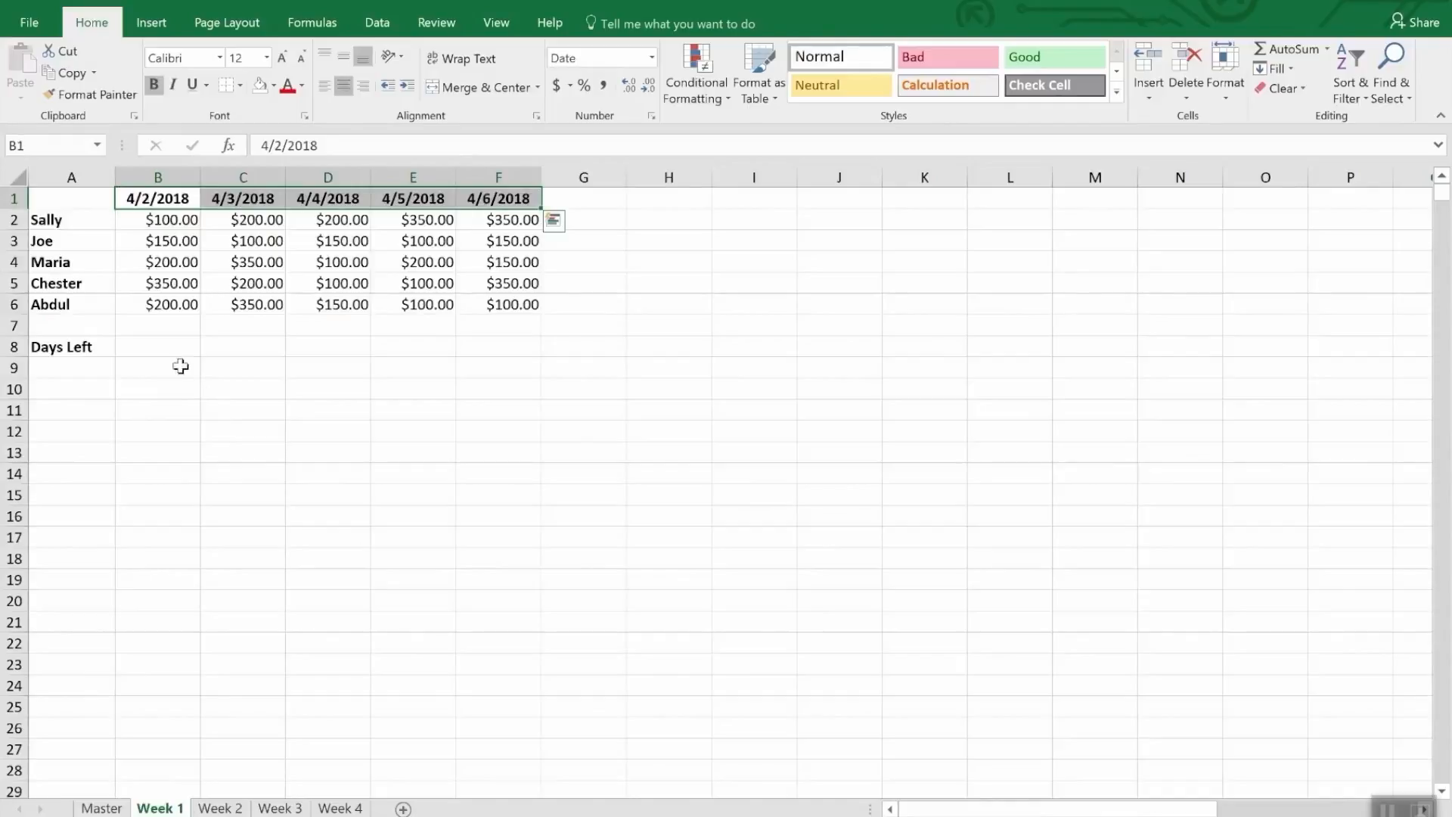
{"action": "left_click", "coordinate": [154, 349]}
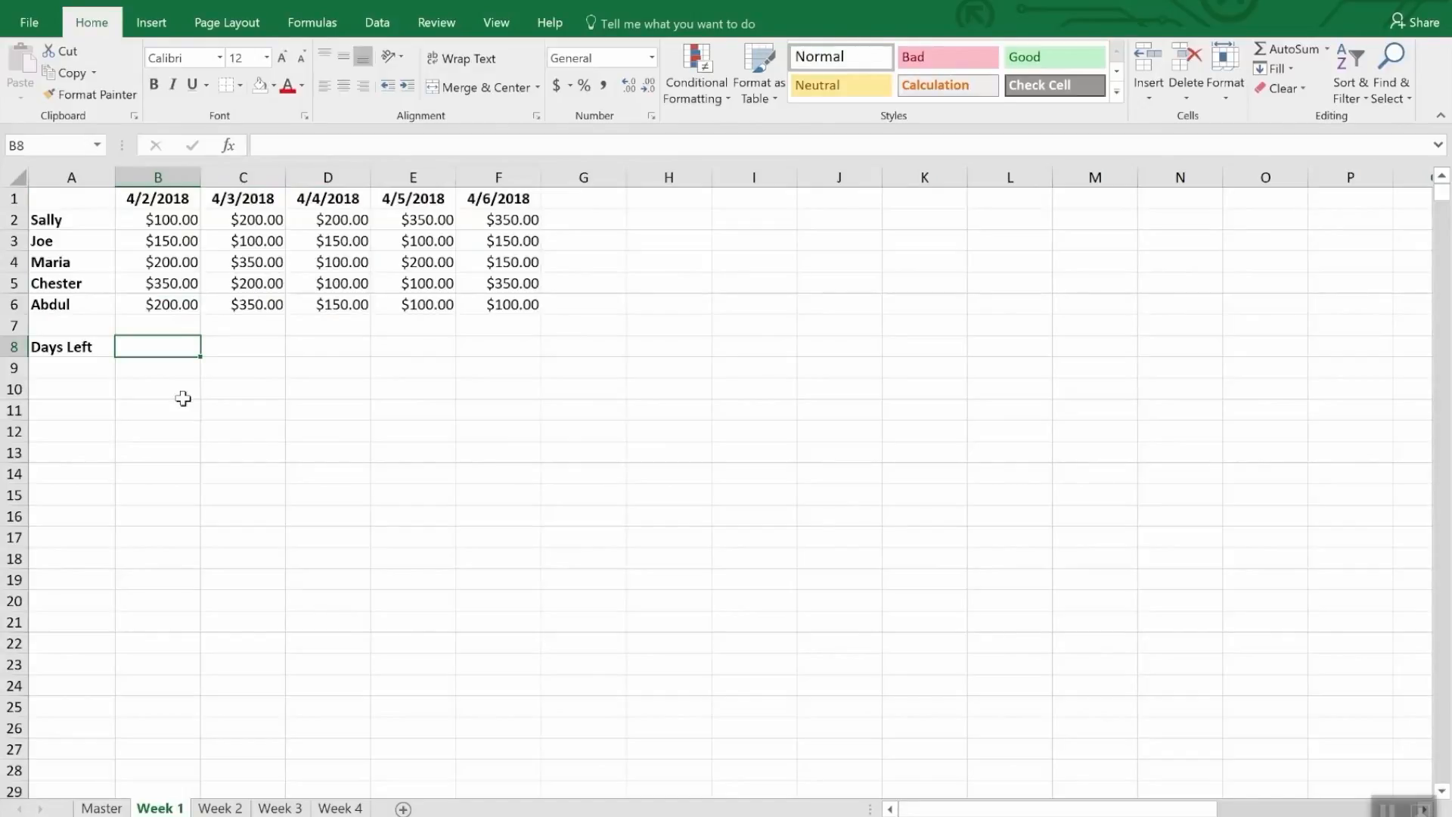
{"action": "type", "text": "="}
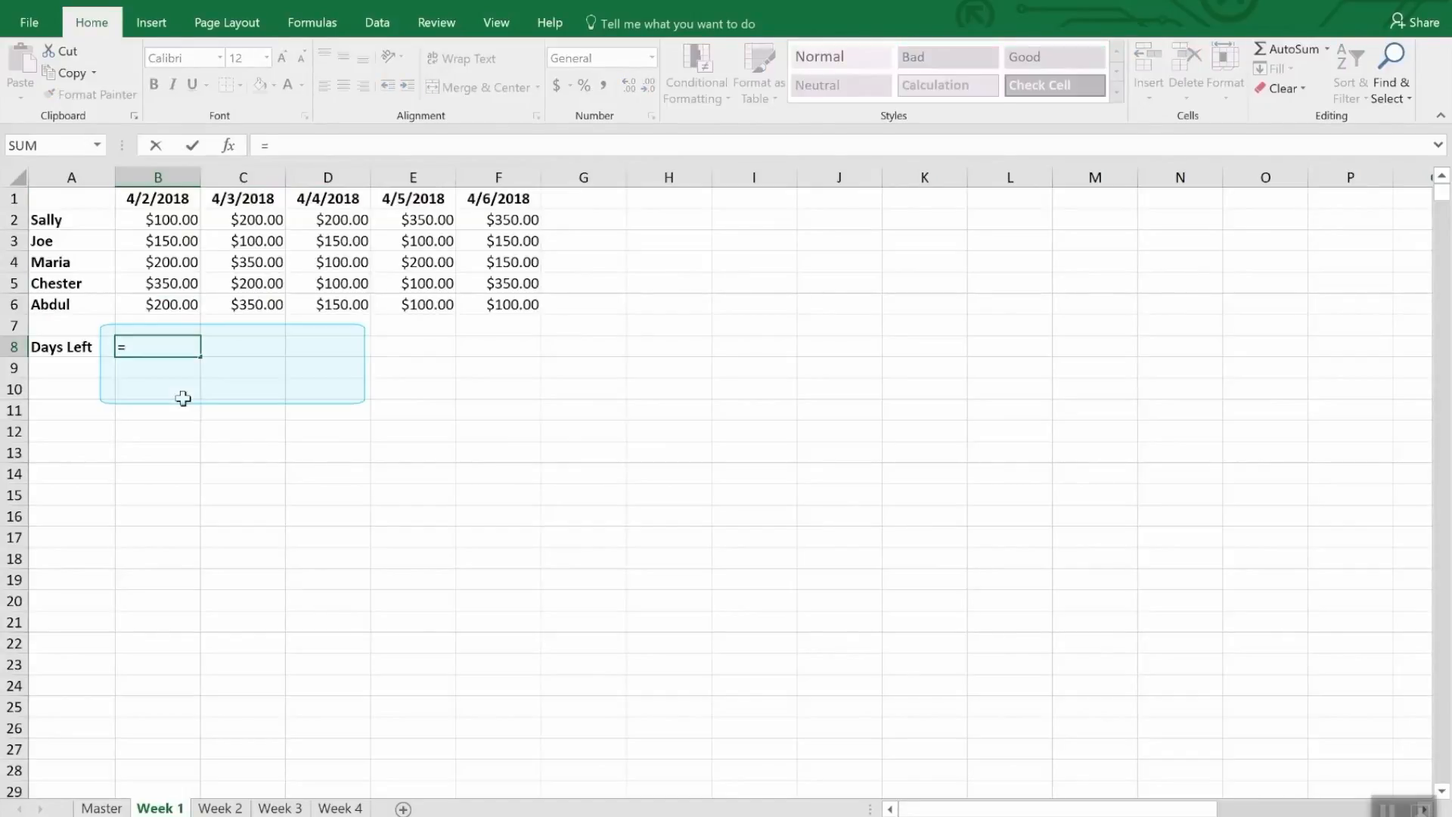
{"action": "type", "text": "Dat"}
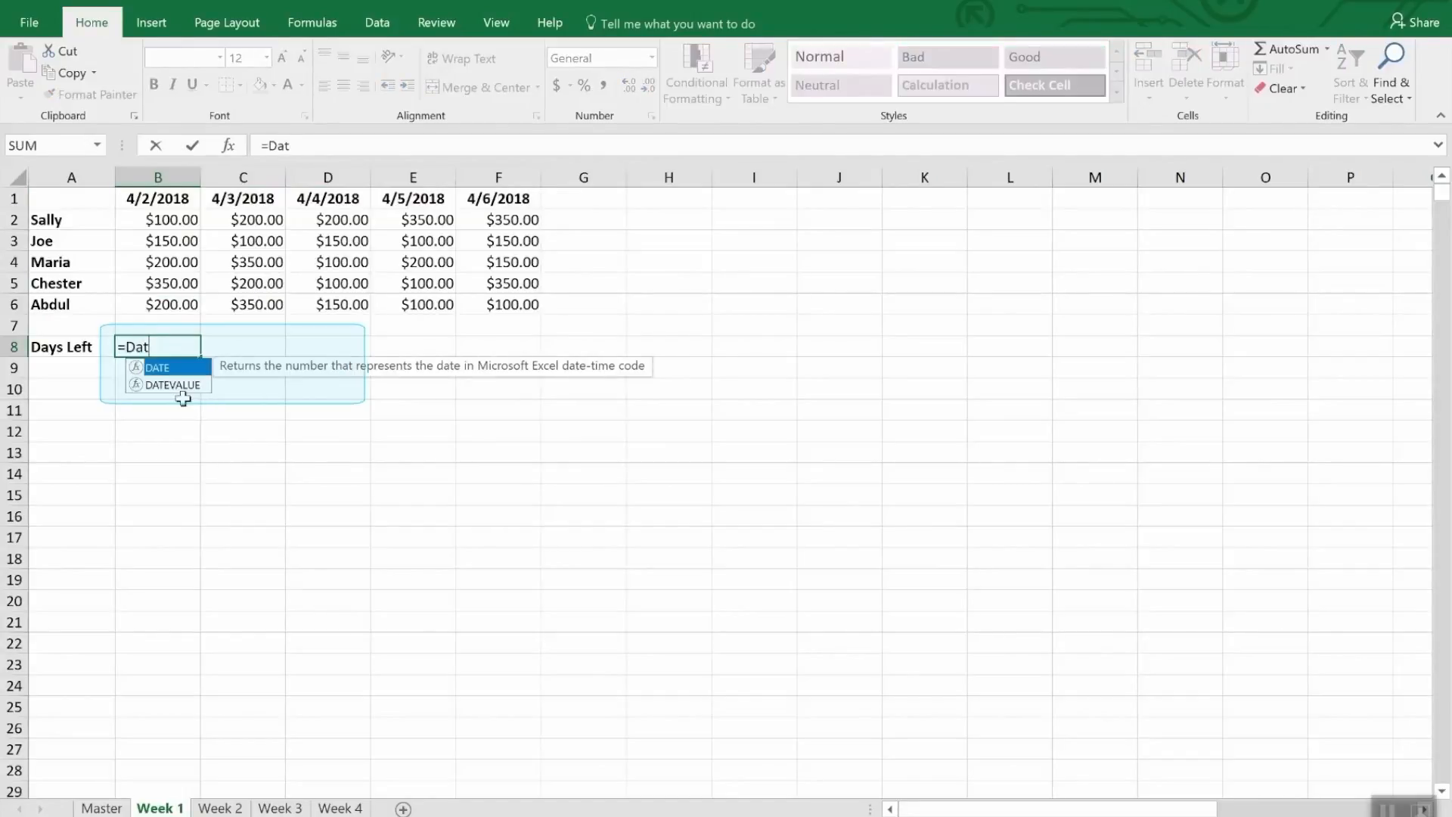
{"action": "type", "text": "e("}
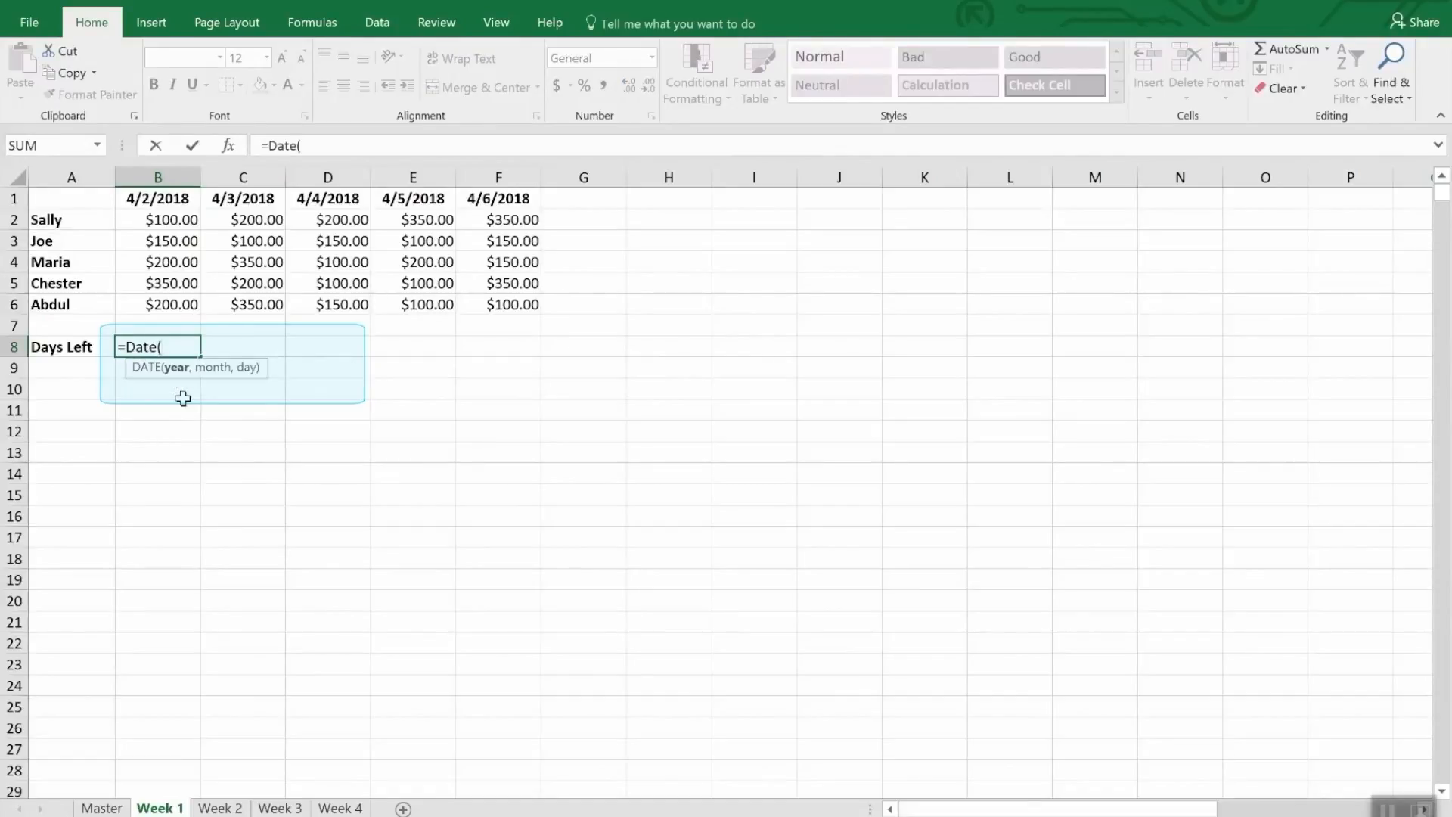
{"action": "type", "text": "2018,4,"}
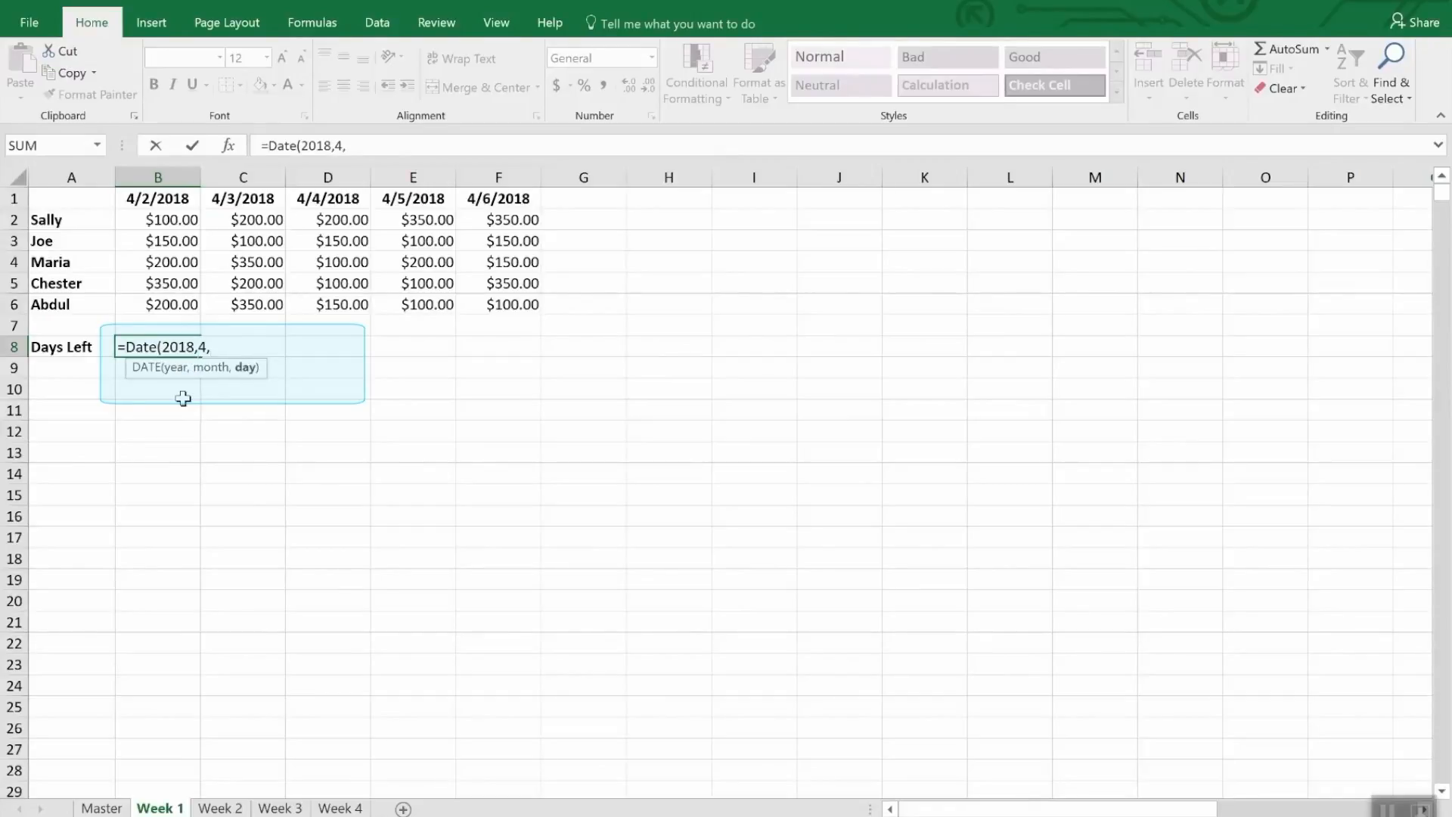
{"action": "type", "text": "30)"}
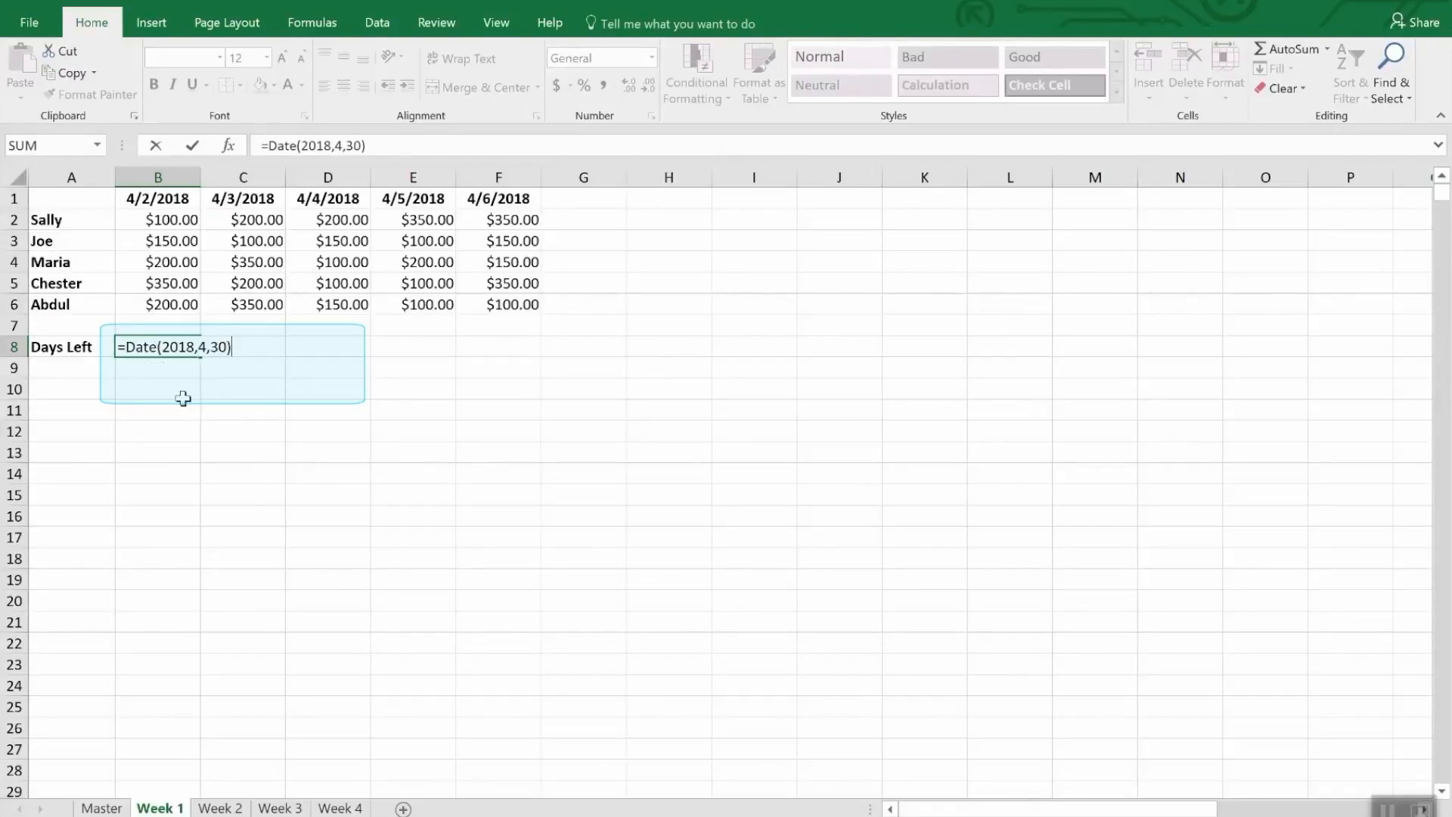
{"action": "type", "text": "-tod"}
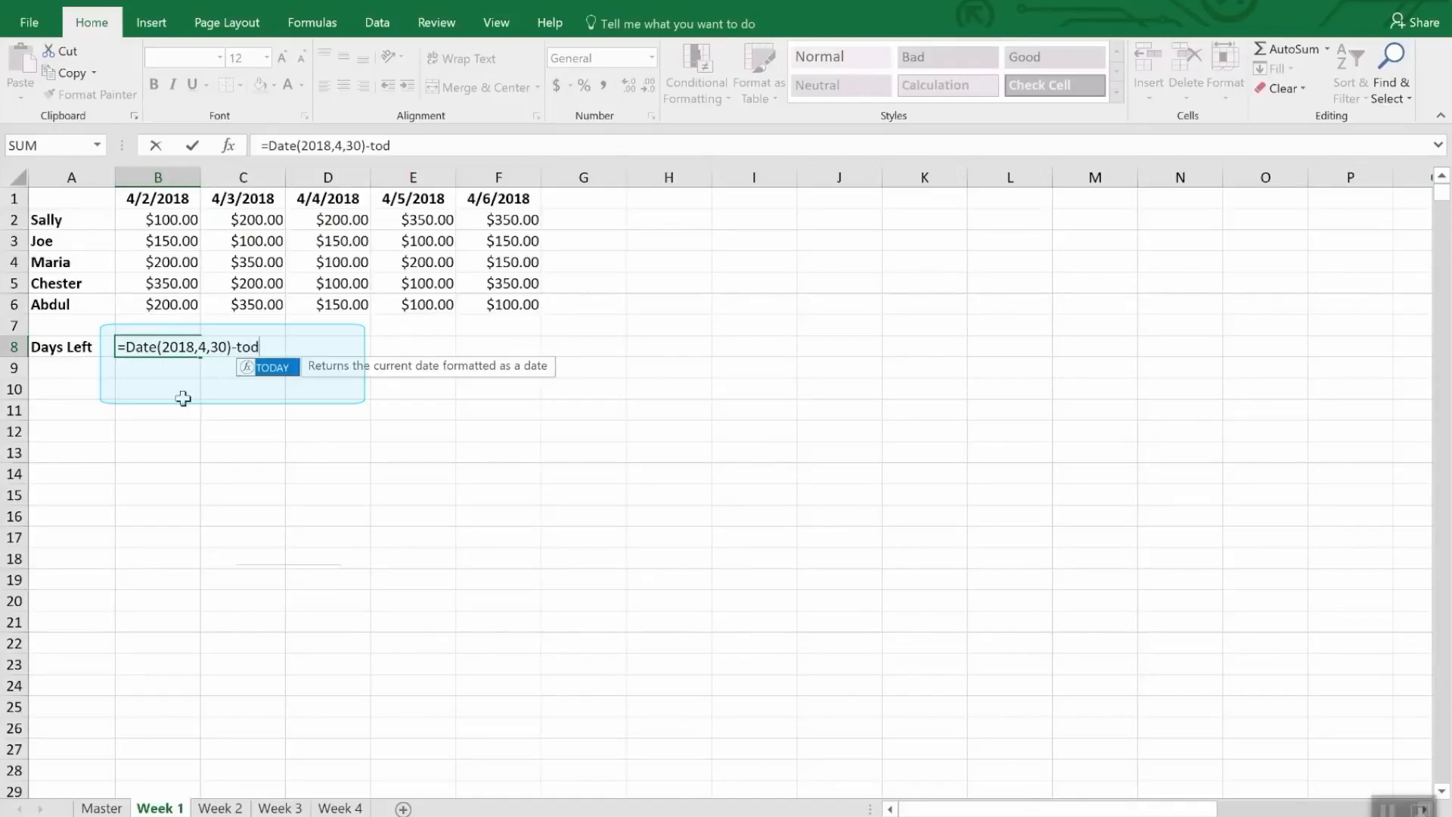
{"action": "type", "text": "ay()"}
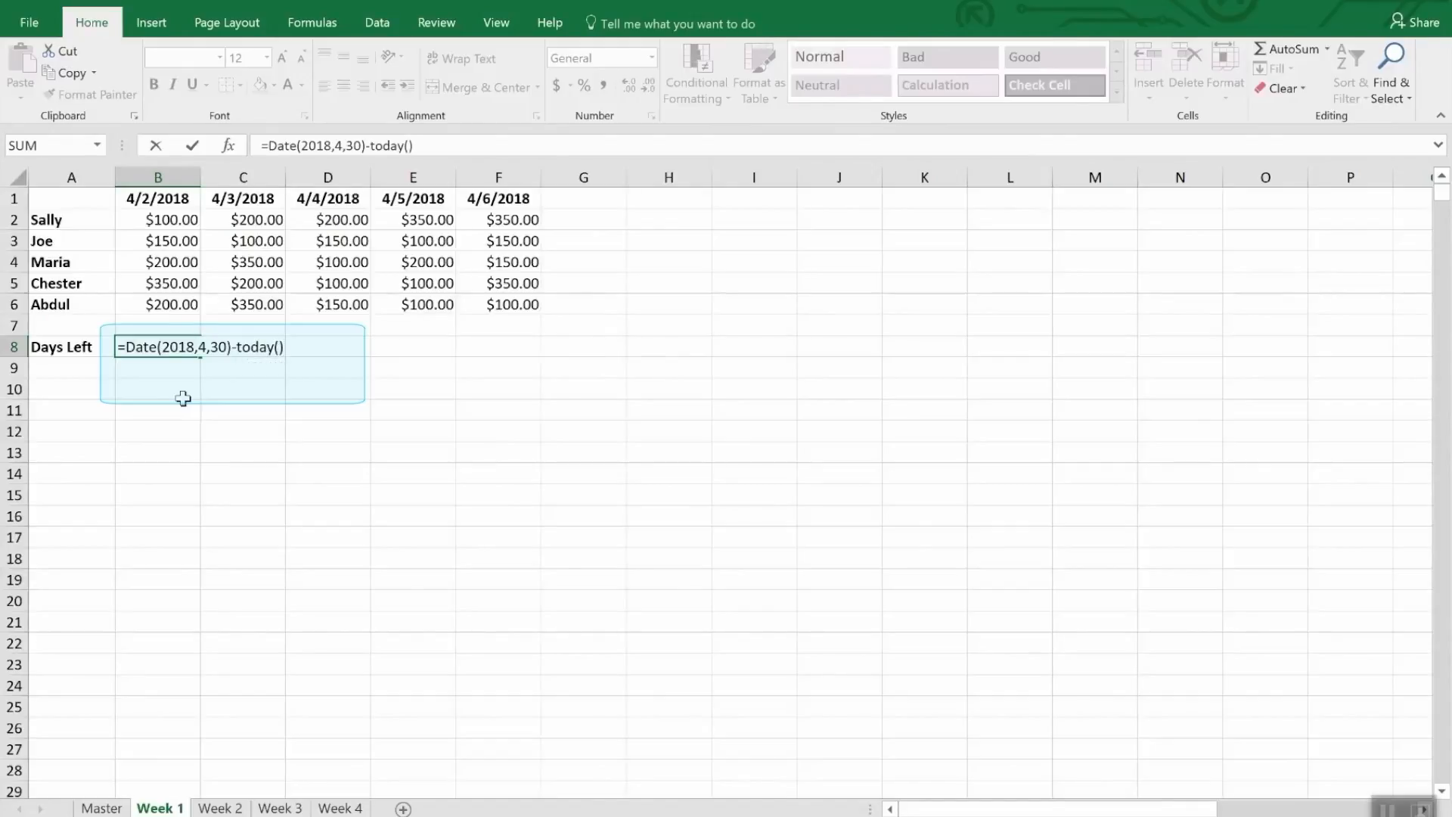
{"action": "key", "text": "Return"}
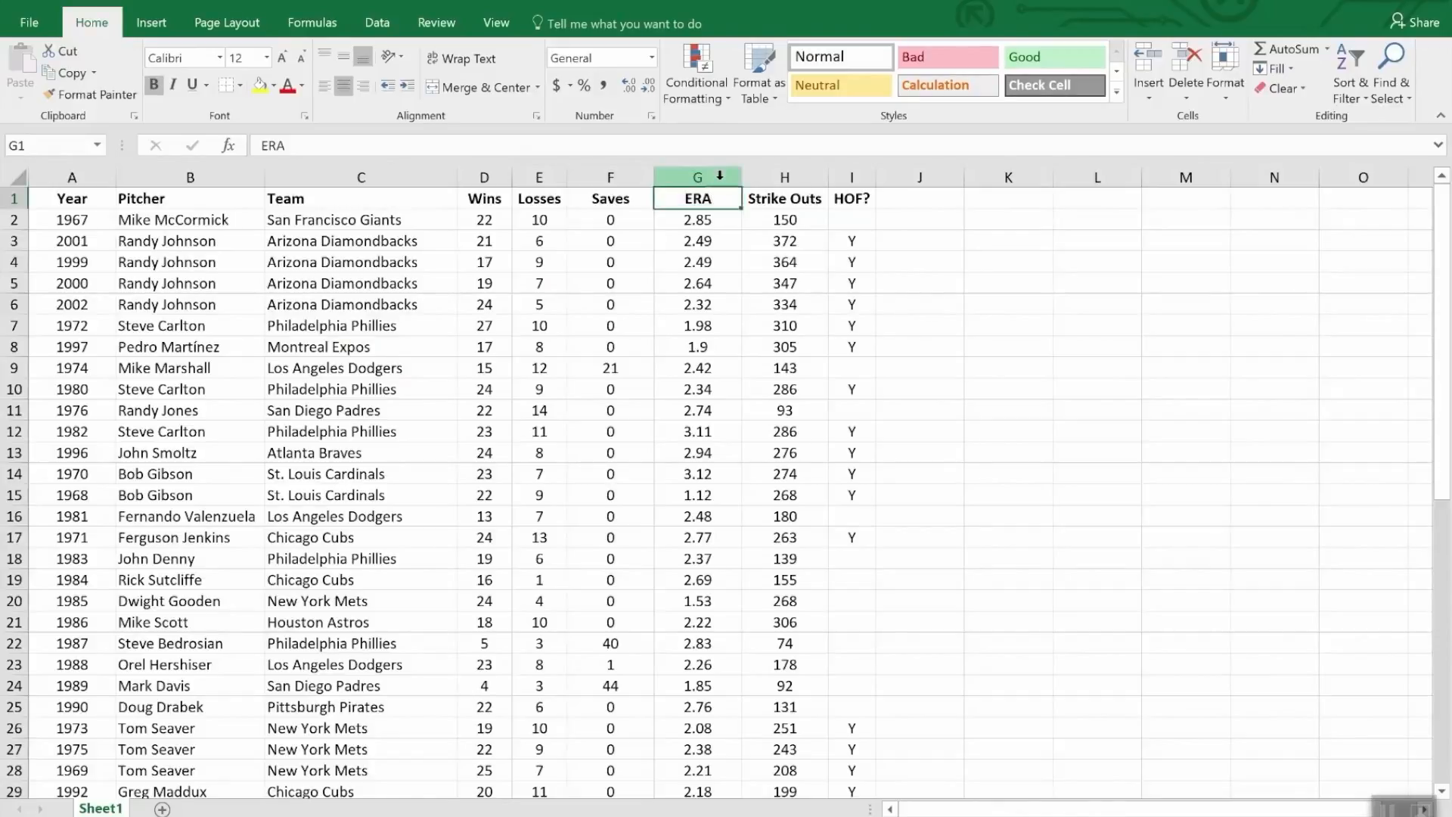
Highlight values less than 2.00 in the pitcher sheet's ERA column with Light Red Fill with Dark Red Text, and review the column.
{"action": "left_click", "coordinate": [689, 173]}
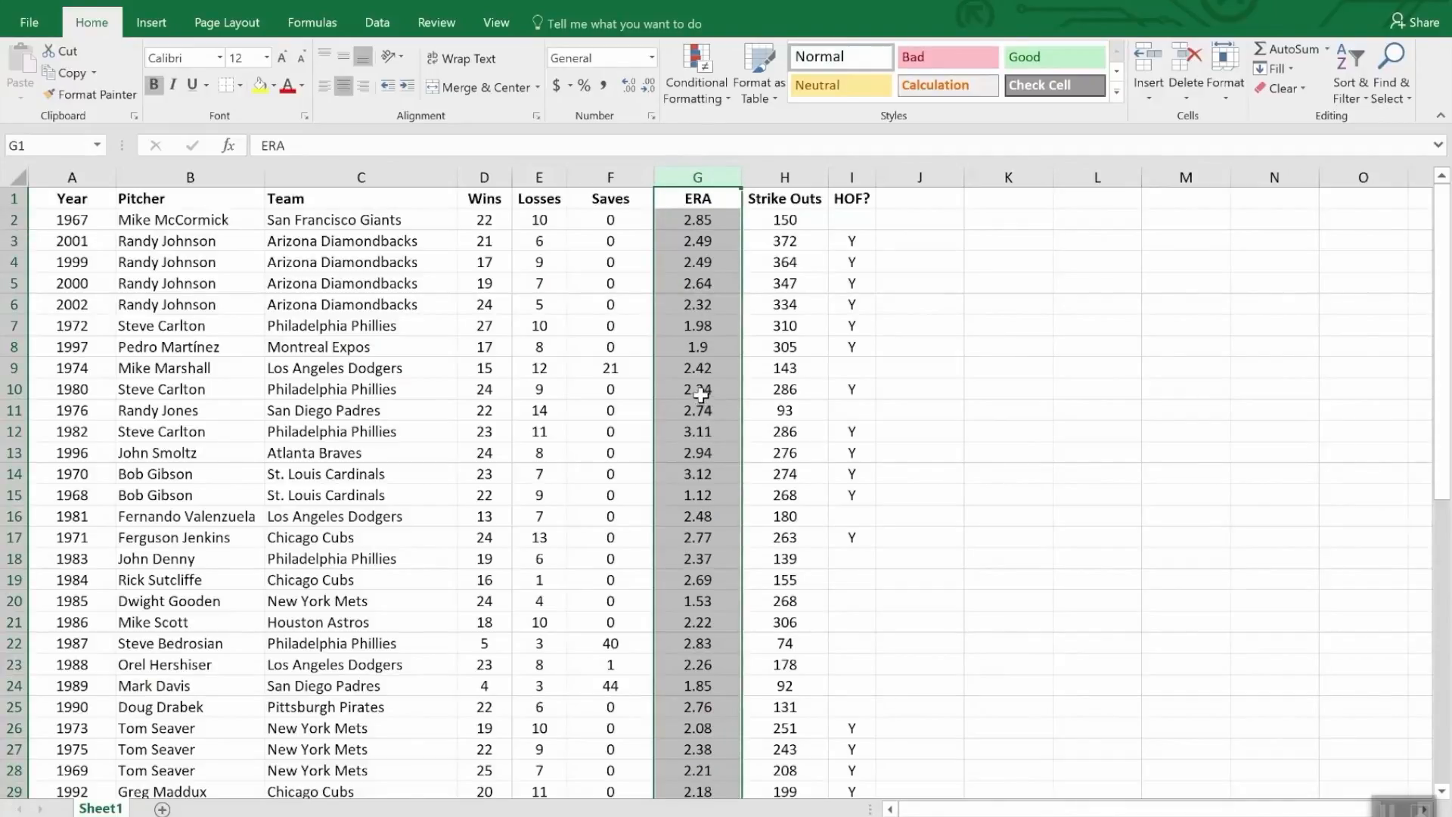
{"action": "left_click", "coordinate": [696, 55]}
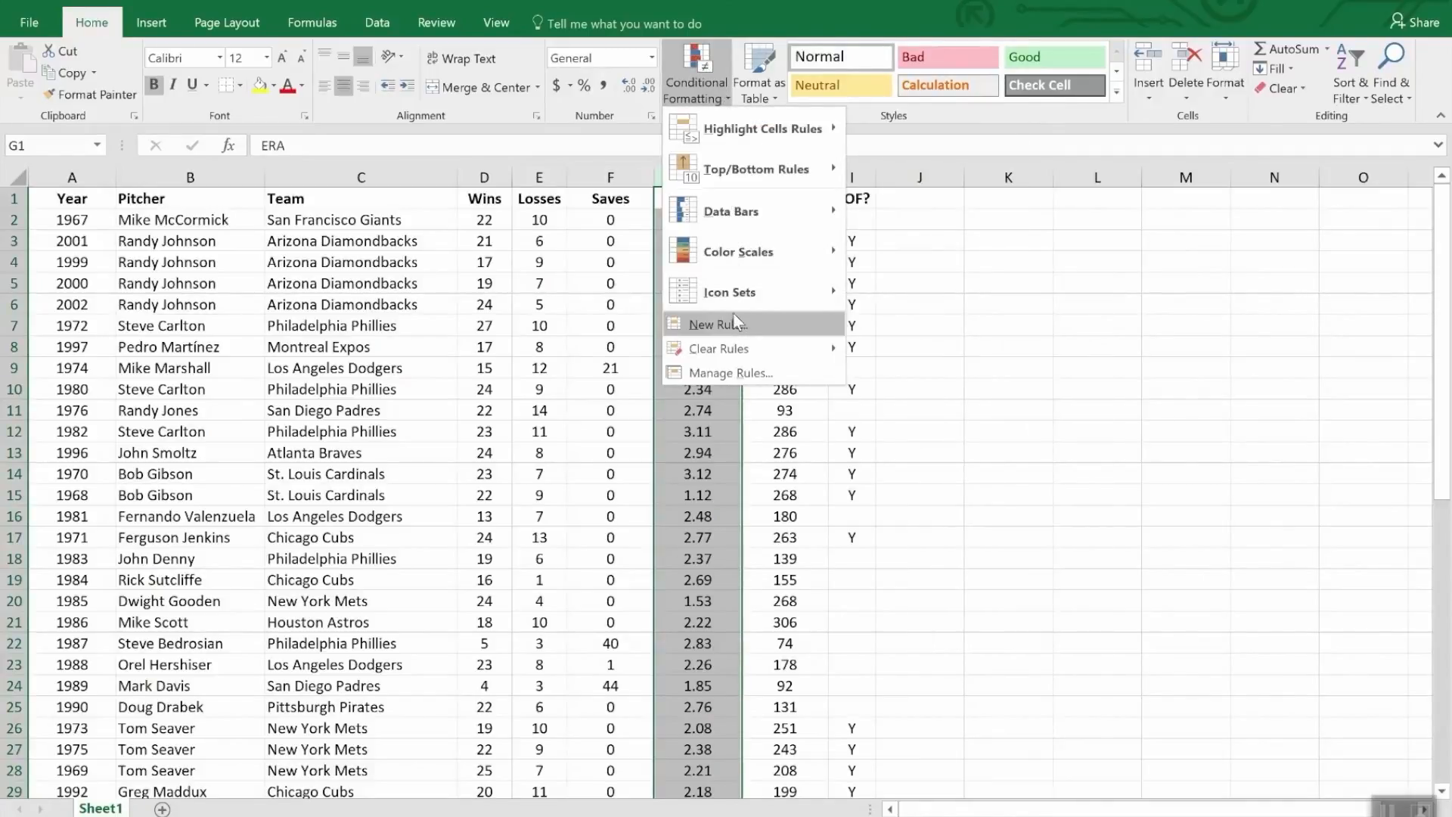
{"action": "mouse_move", "coordinate": [730, 214]}
{"action": "mouse_move", "coordinate": [738, 136]}
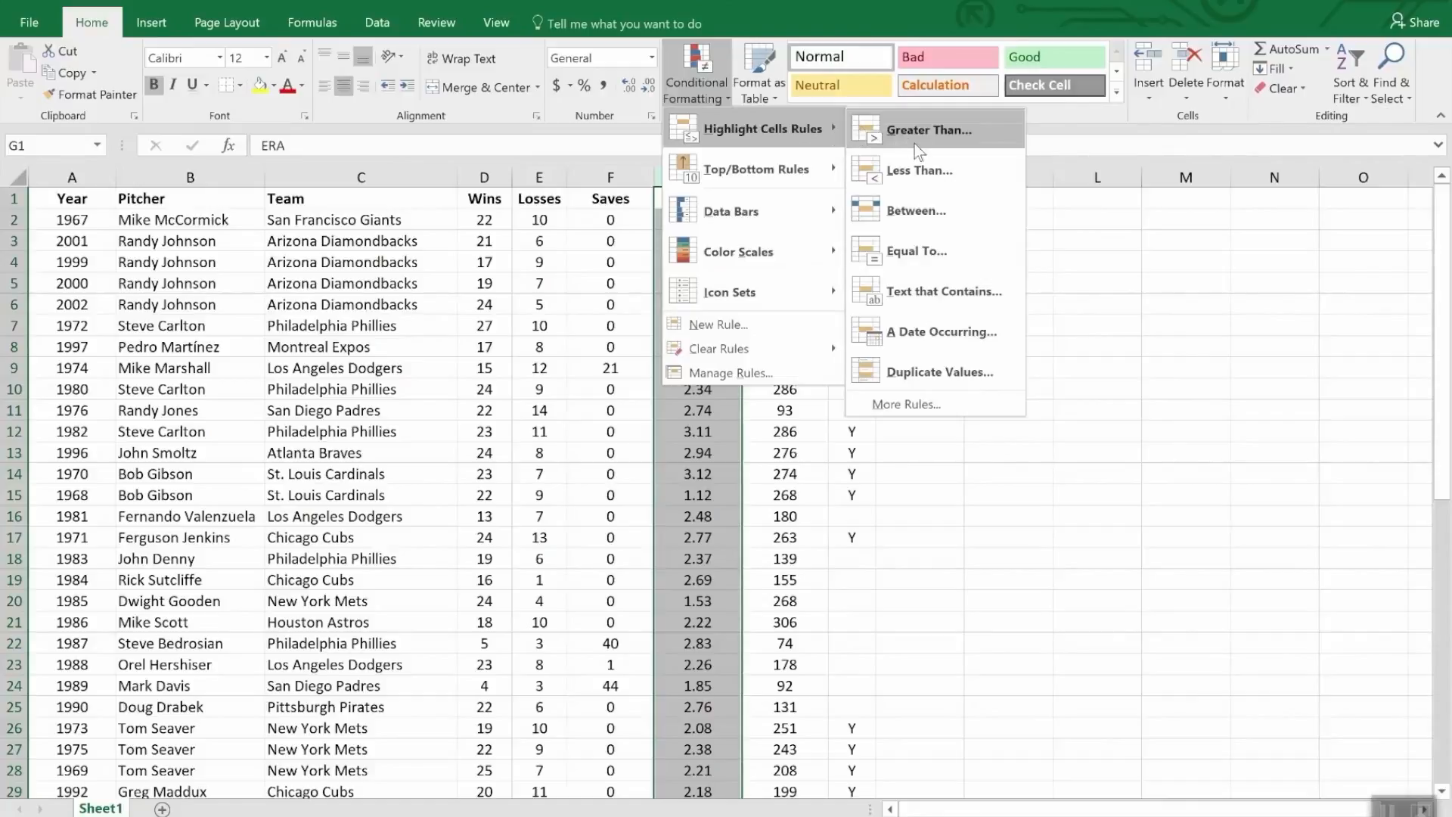
{"action": "left_click", "coordinate": [941, 173]}
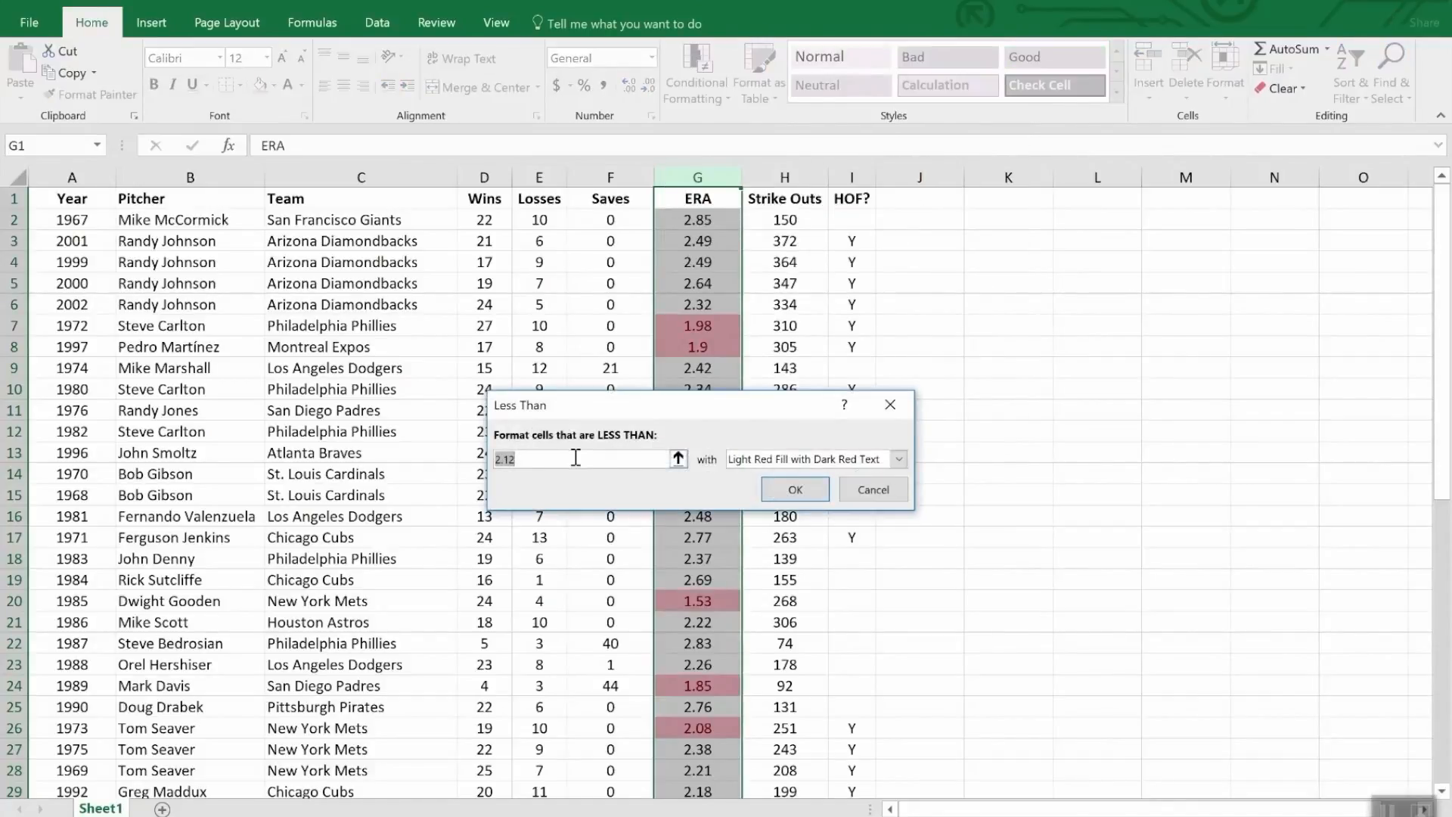
{"action": "type", "text": "2.0"}
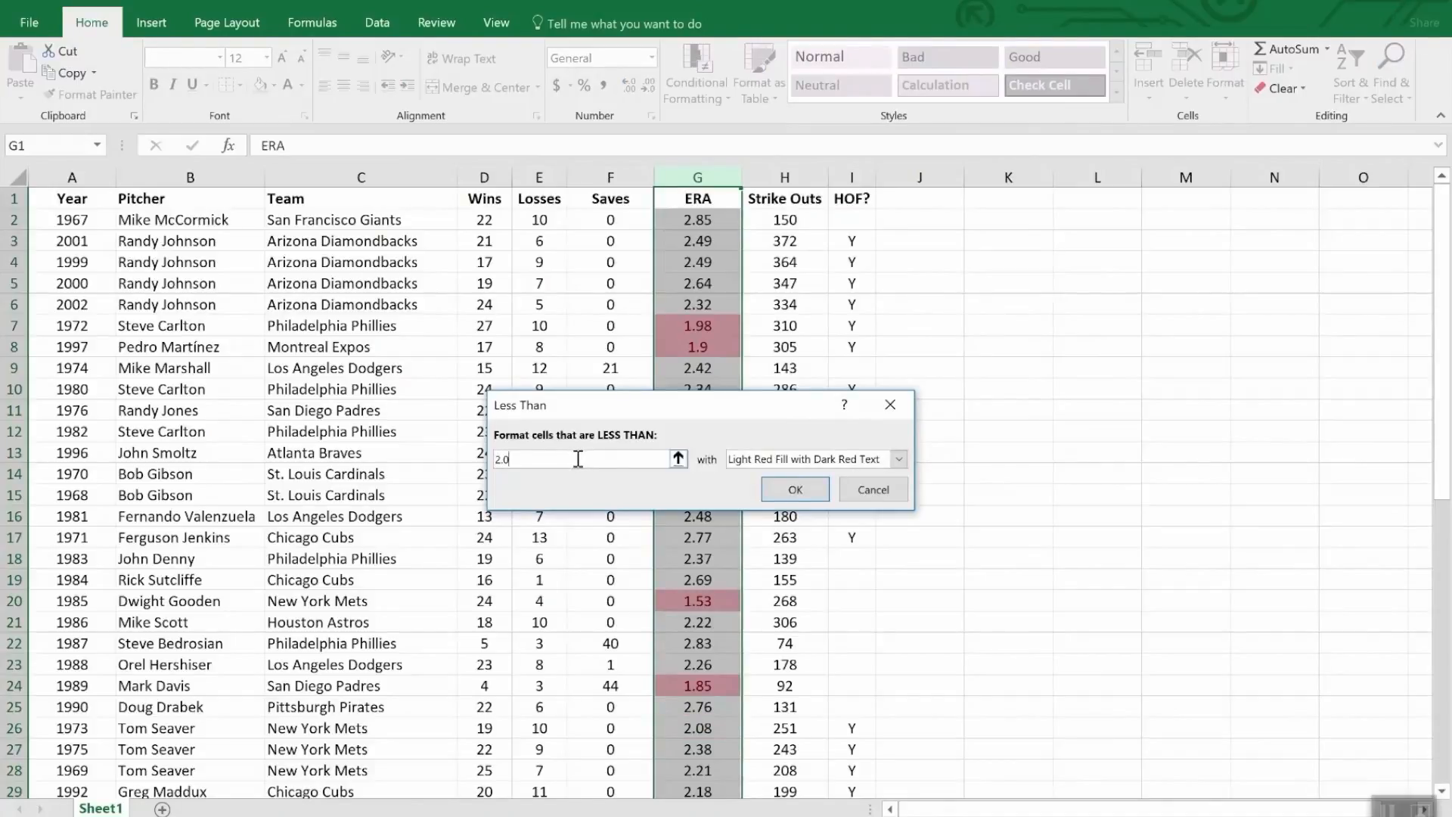
{"action": "type", "text": "0"}
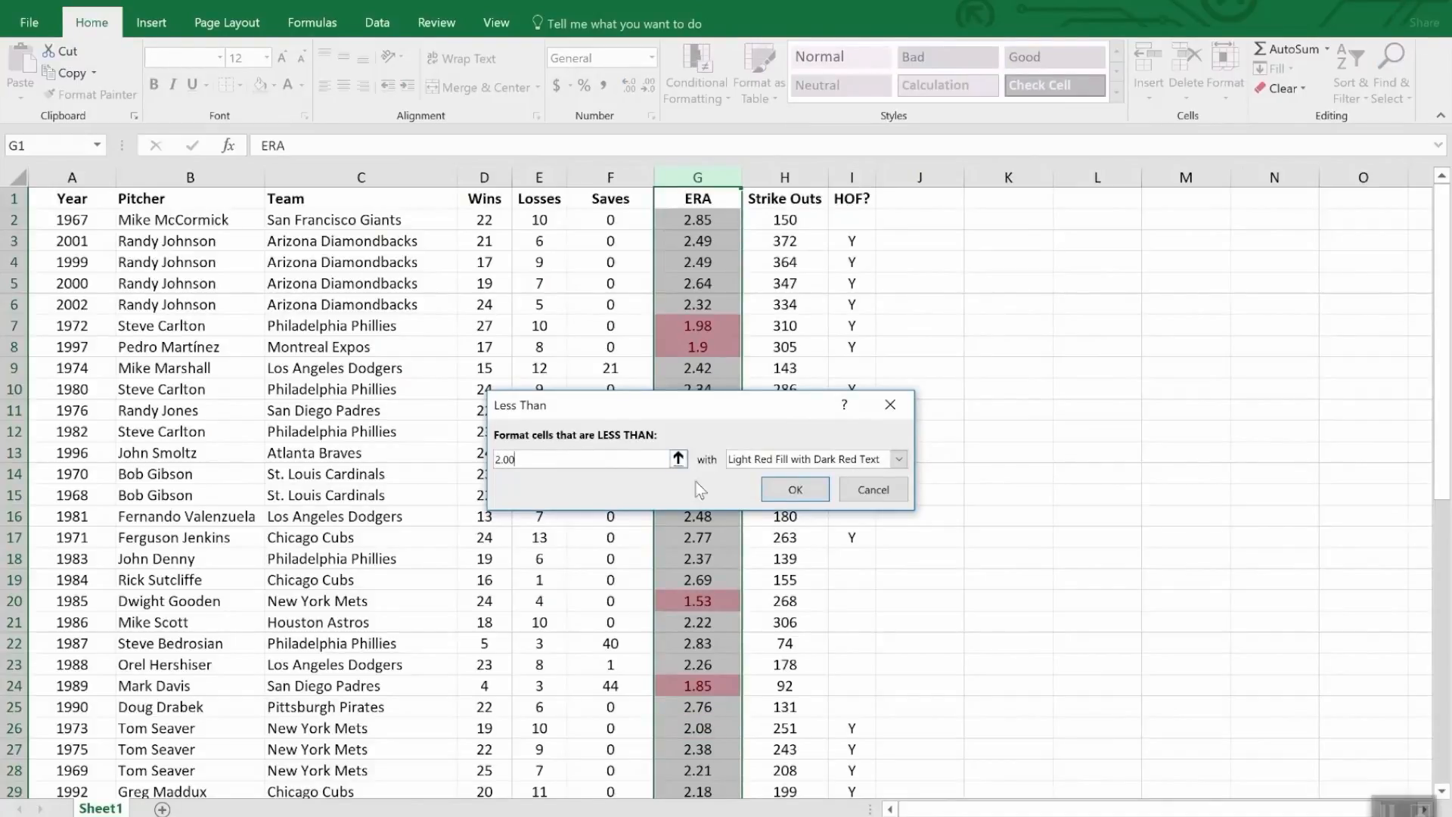
{"action": "left_click", "coordinate": [796, 490]}
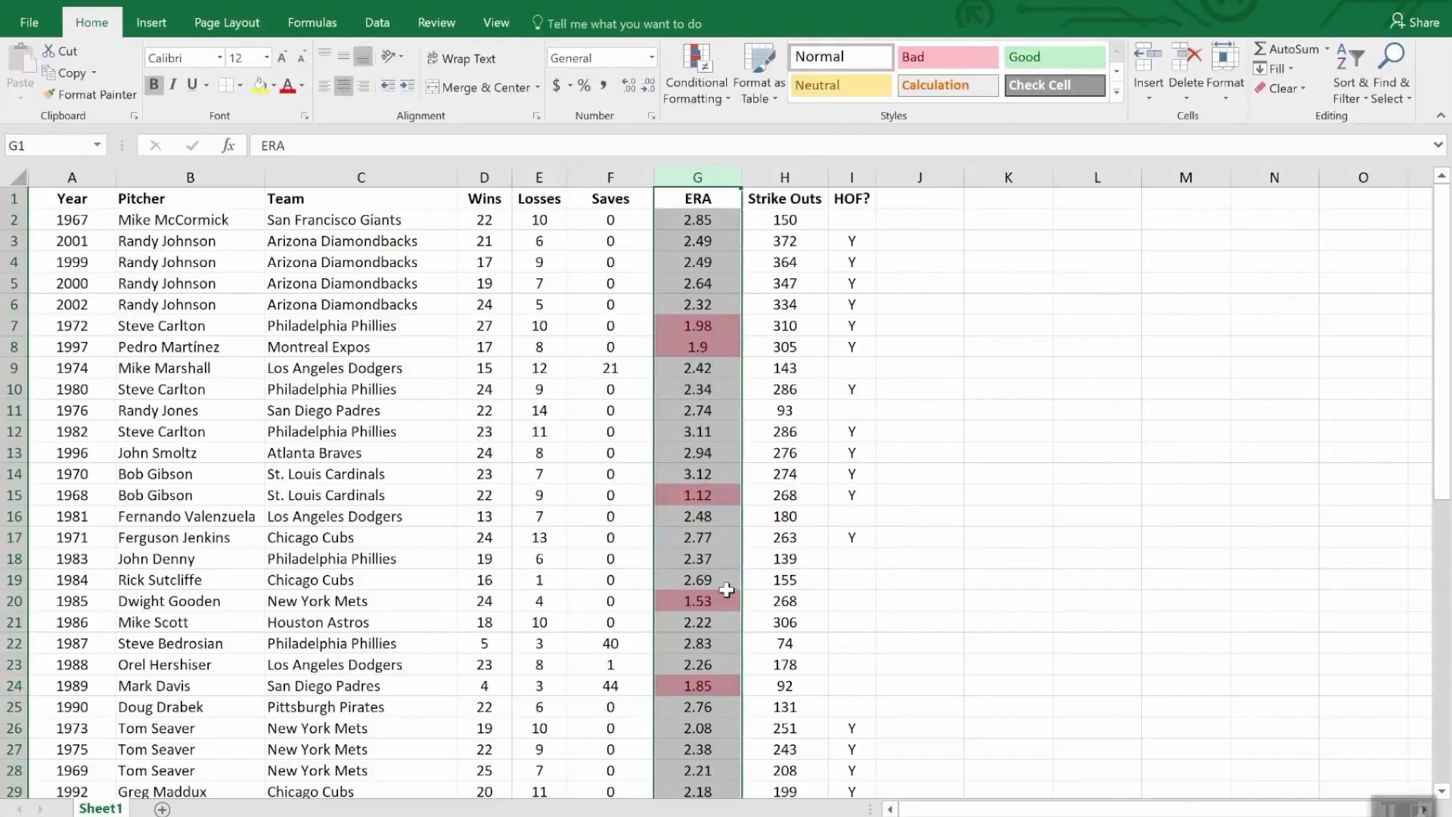
{"action": "scroll", "coordinate": [728, 591], "scroll_direction": "down", "scroll_amount": 7}
{"action": "scroll", "coordinate": [728, 591], "scroll_direction": "down", "scroll_amount": 5}
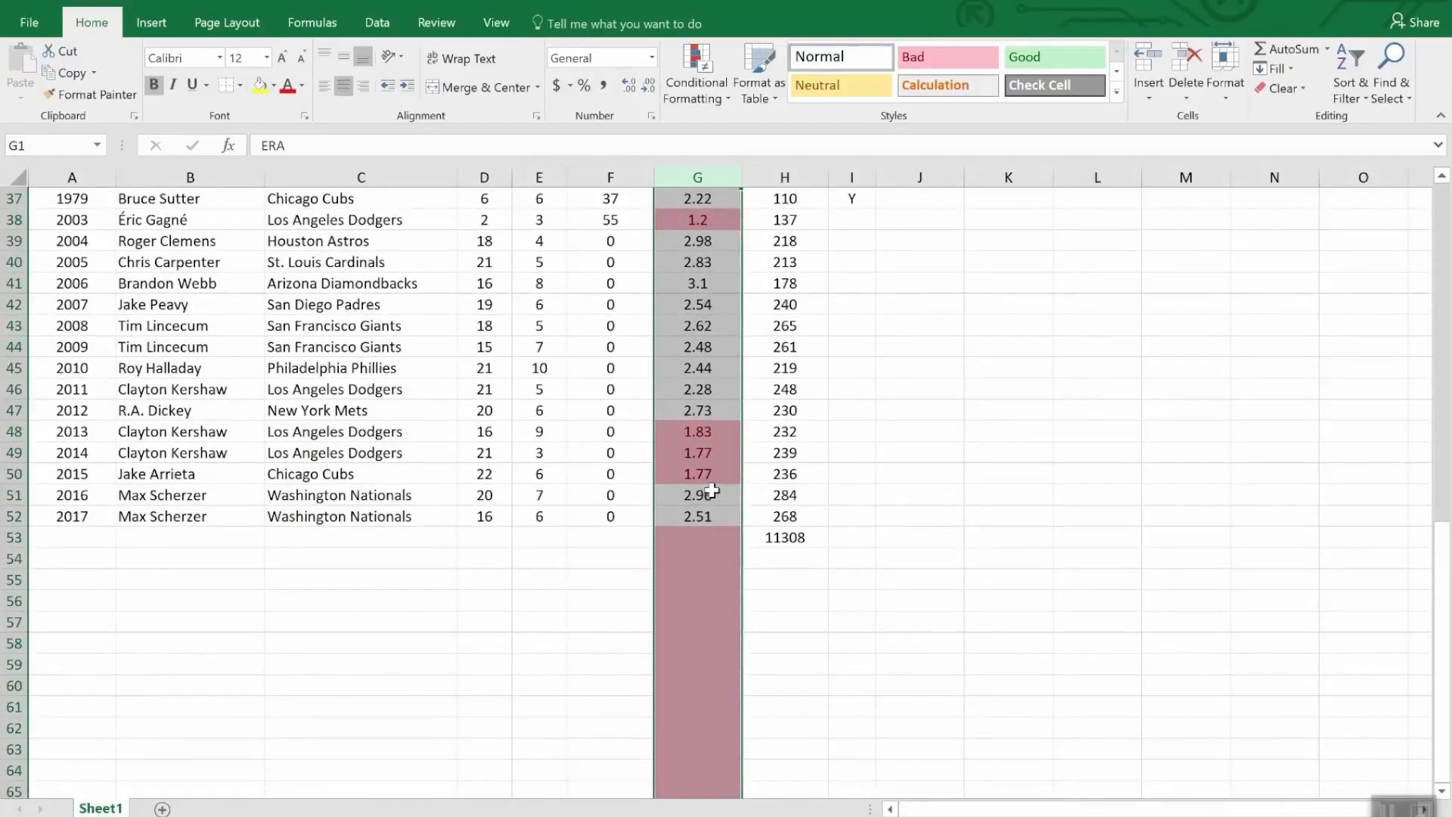
{"action": "scroll", "coordinate": [712, 490], "scroll_direction": "up", "scroll_amount": 7}
{"action": "scroll", "coordinate": [713, 490], "scroll_direction": "down", "scroll_amount": 7}
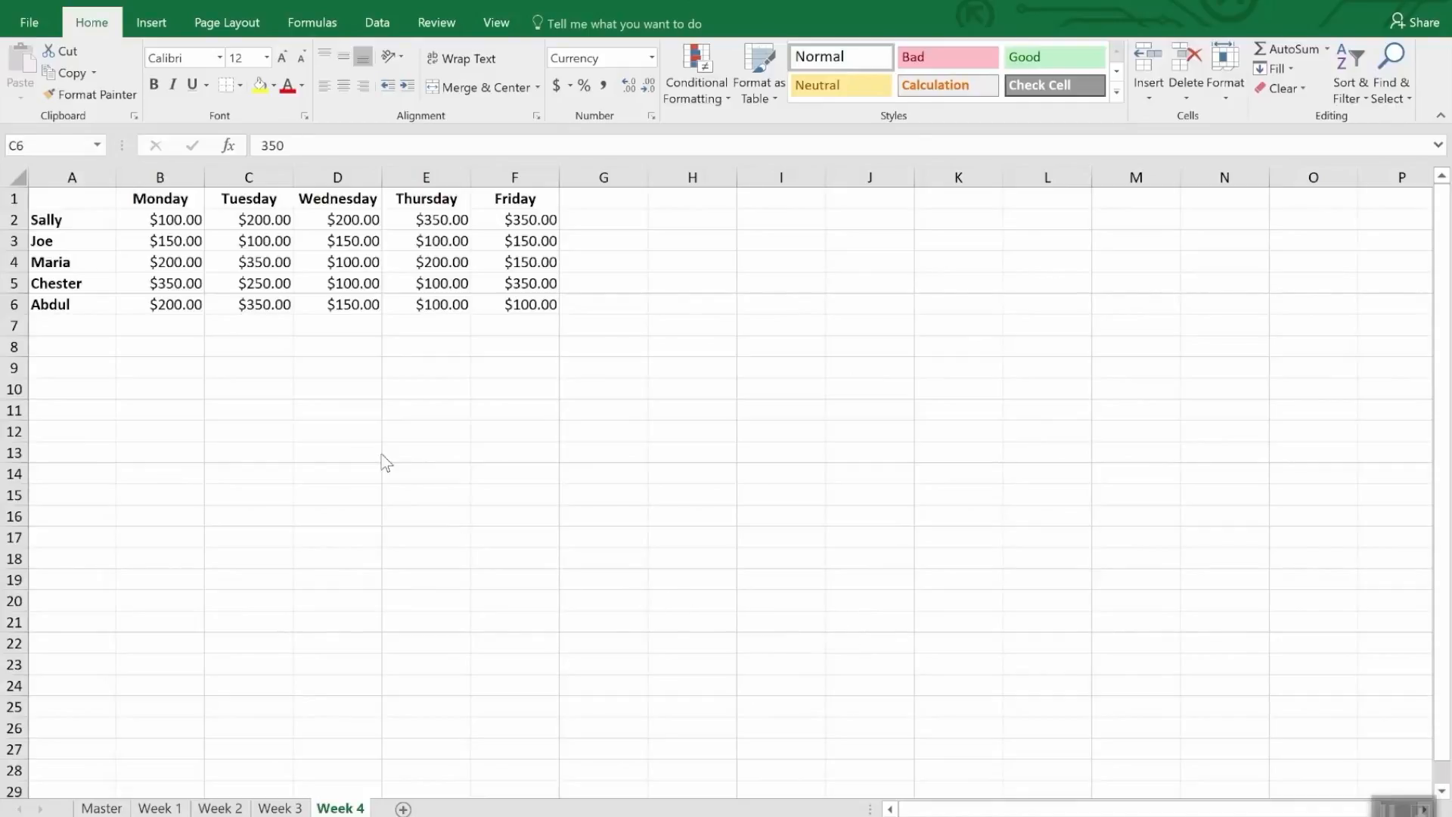
Create a new conditional formatting rule for B2:F6 on the Week 4 sheet using the Icon Sets format style.
{"action": "left_click", "coordinate": [192, 224]}
{"action": "left_click_drag", "start_coordinate": [191, 224], "coordinate": [531, 313]}
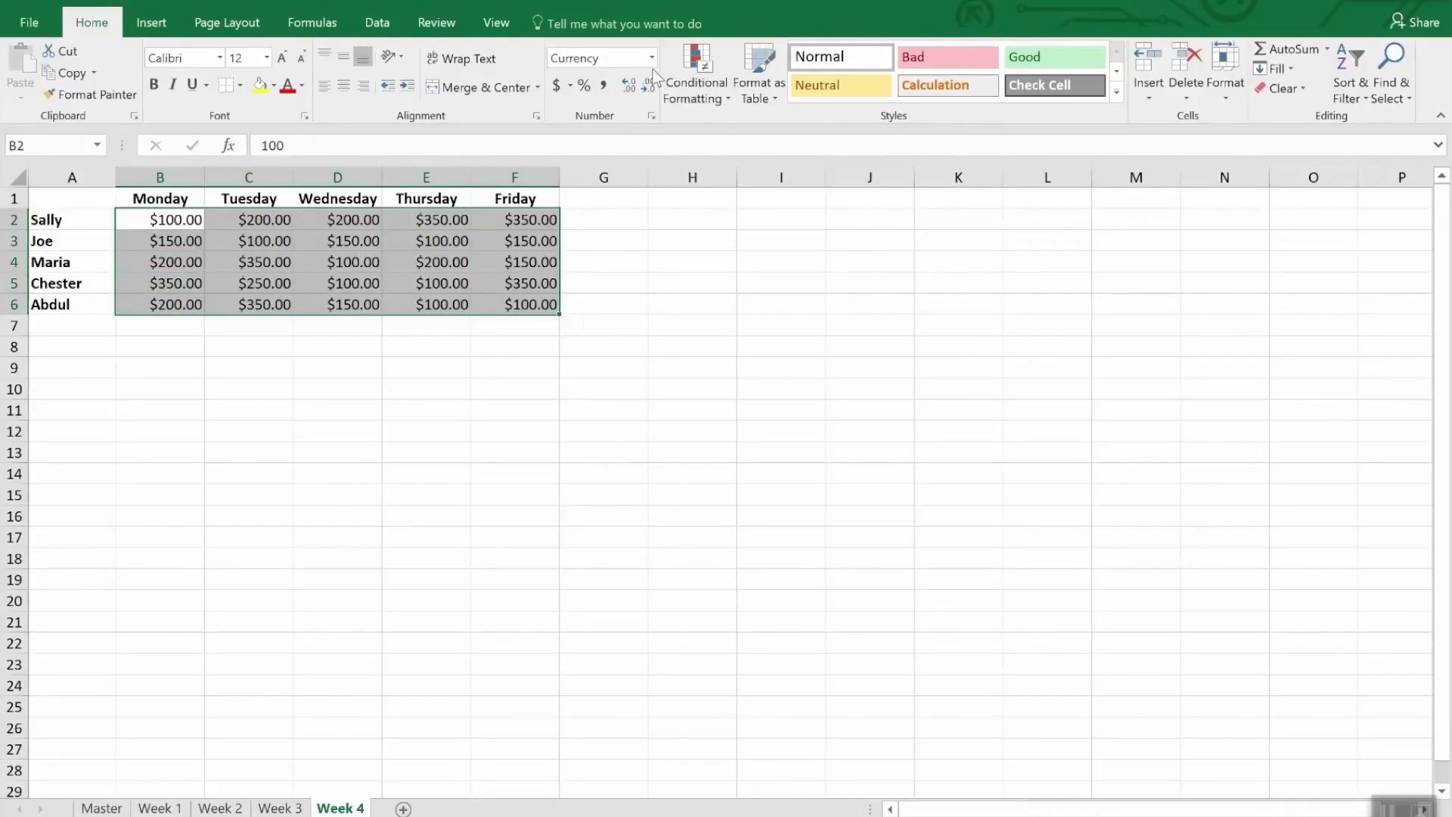
{"action": "left_click", "coordinate": [704, 57]}
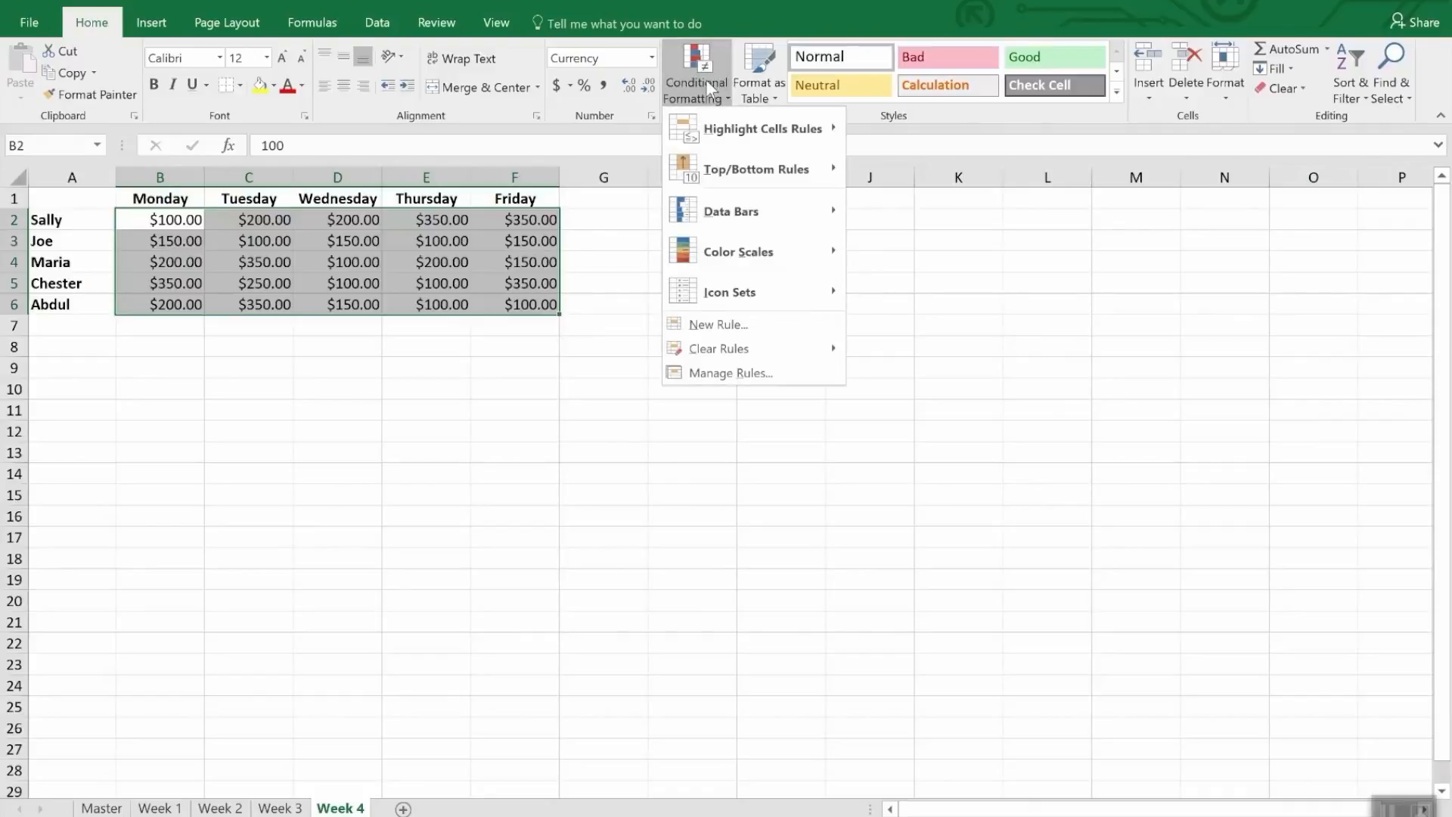
{"action": "left_click", "coordinate": [739, 329]}
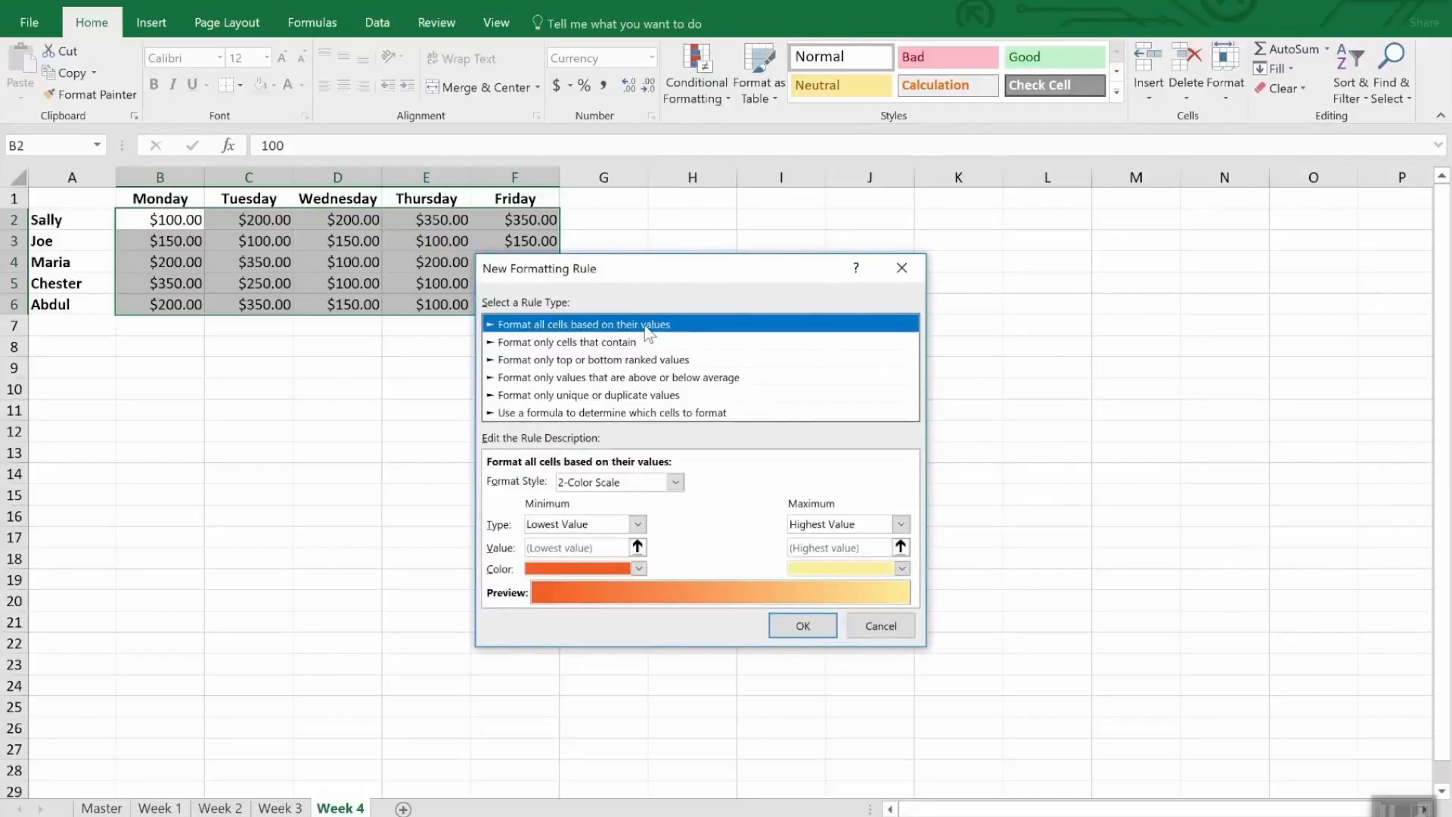
{"action": "left_click", "coordinate": [675, 483]}
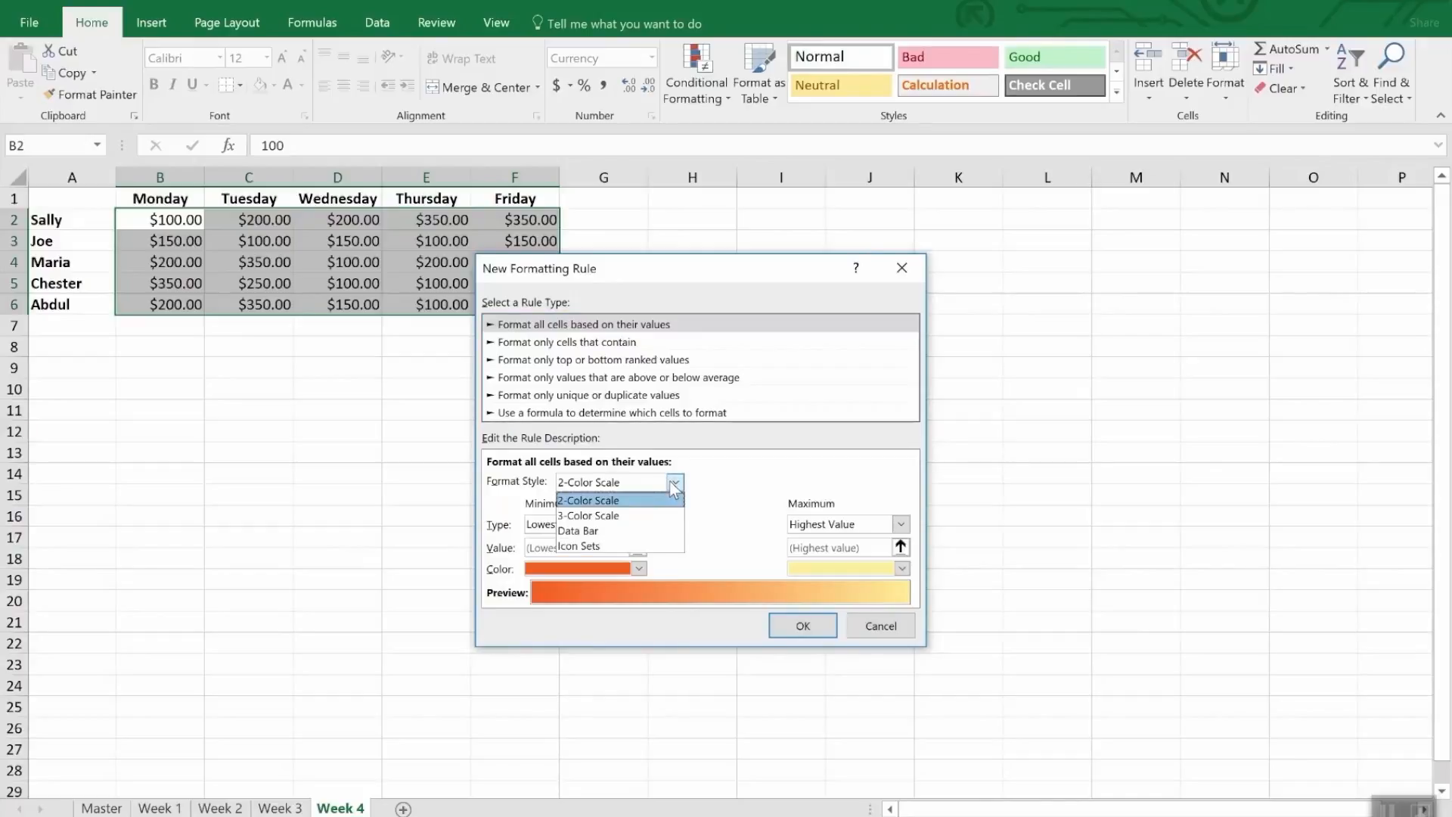
{"action": "left_click", "coordinate": [636, 543]}
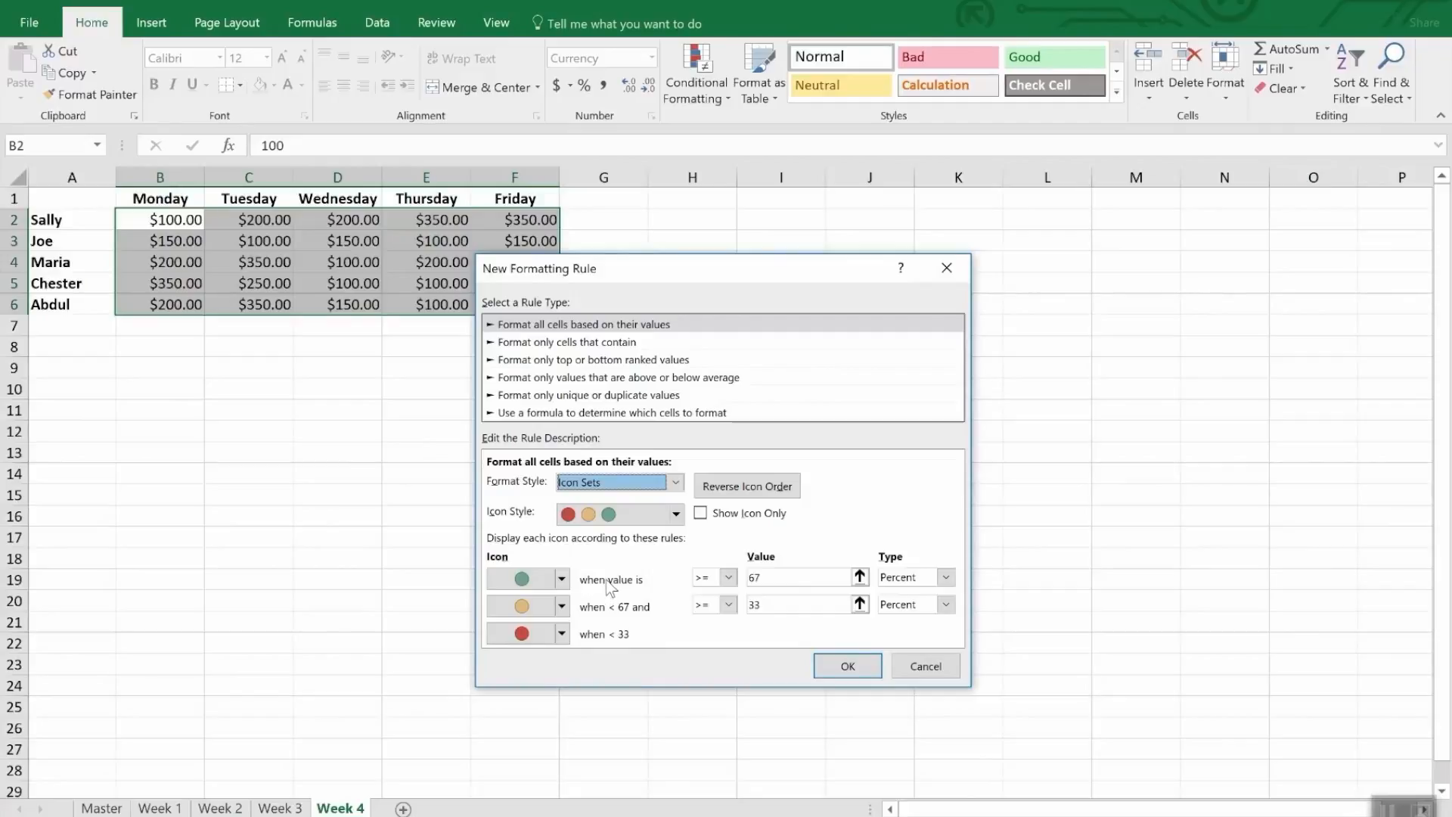
Set the green icon's threshold type to Number with a value of 300.
{"action": "left_click", "coordinate": [946, 578]}
{"action": "left_click", "coordinate": [936, 594]}
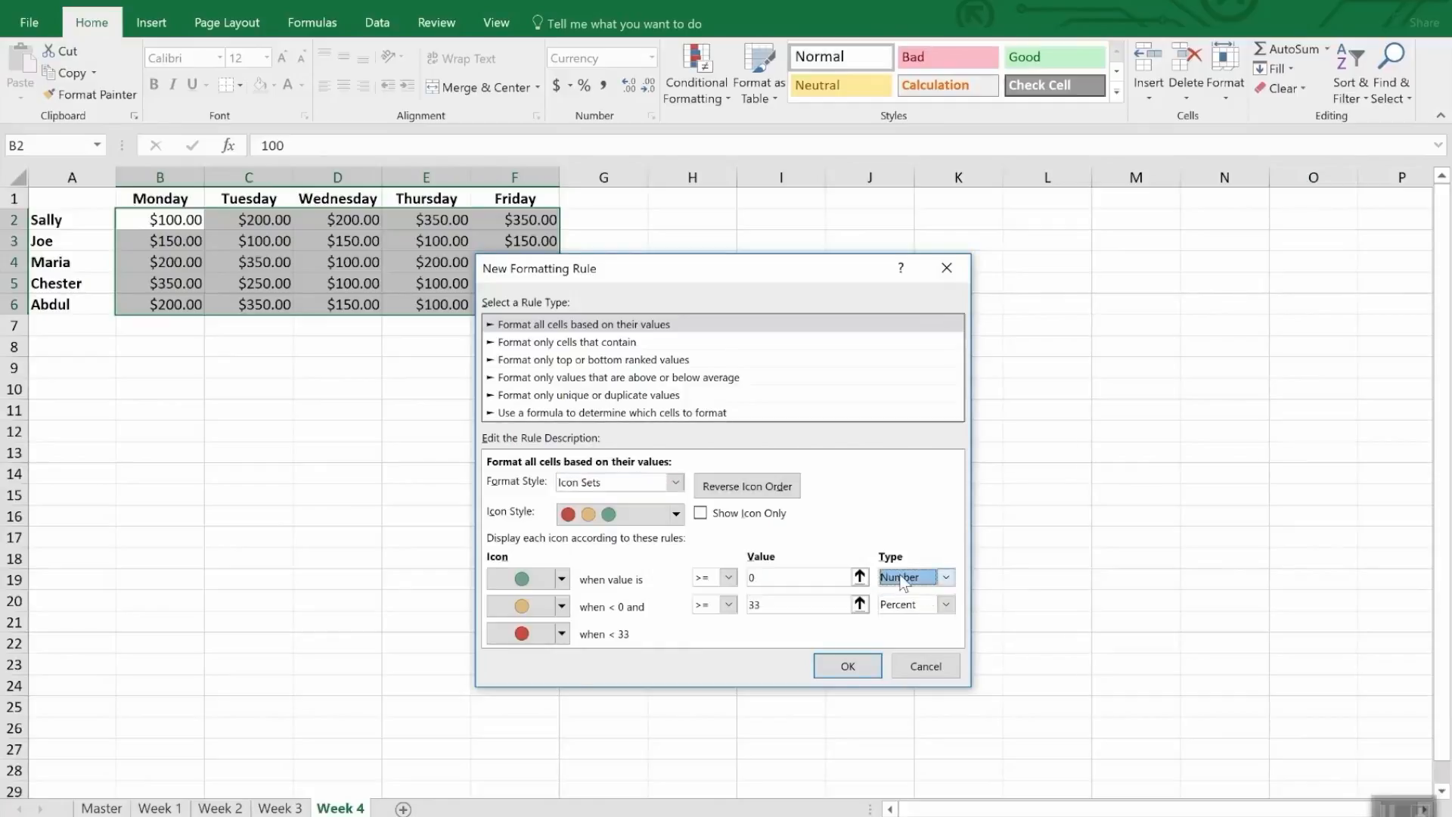
{"action": "left_click", "coordinate": [766, 577]}
{"action": "double_click", "coordinate": [766, 577]}
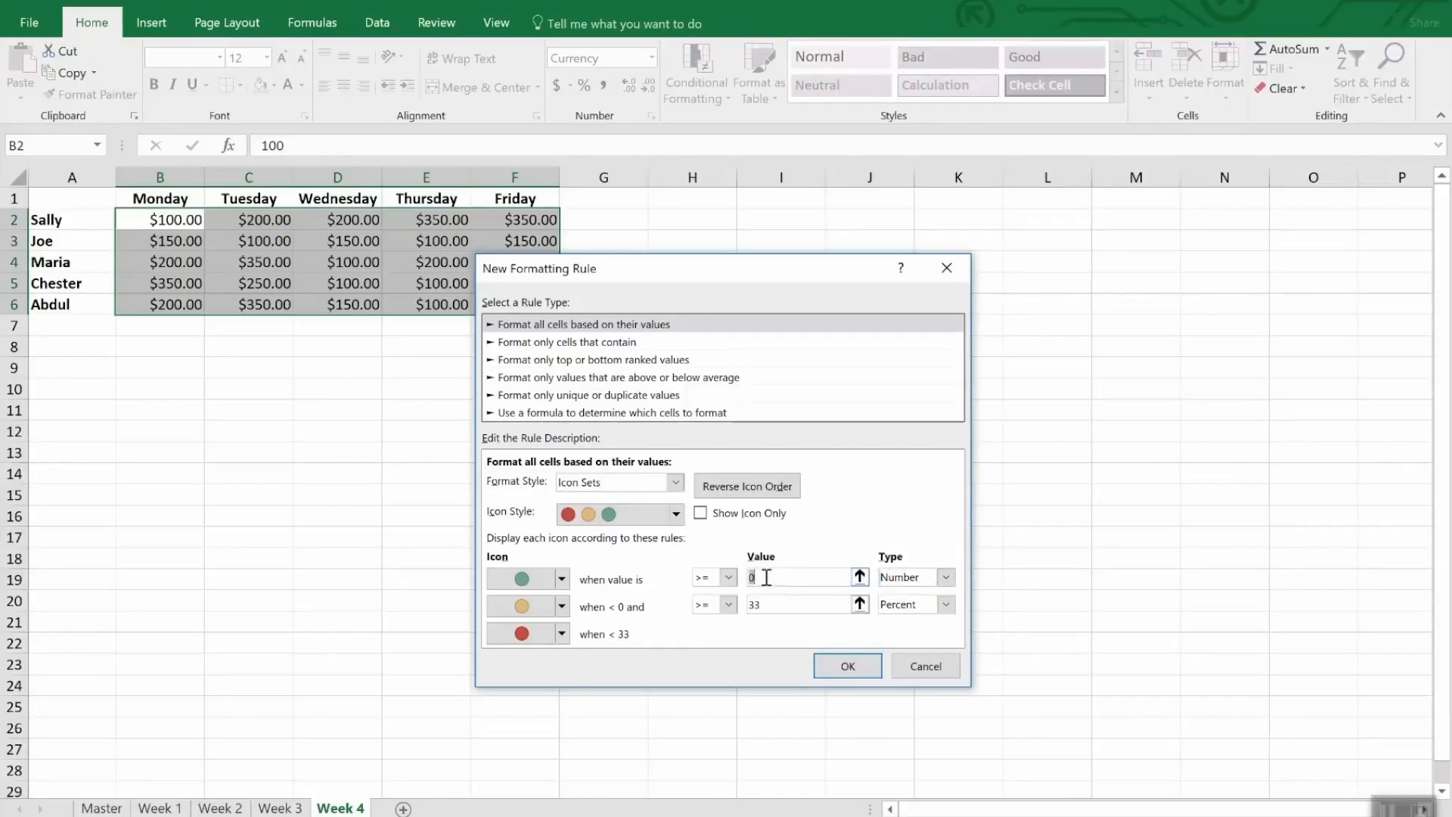
{"action": "type", "text": "300"}
Set the yellow icon's threshold to the Number 200 and apply the icon set rule to the range.
{"action": "left_click", "coordinate": [802, 604]}
{"action": "double_click", "coordinate": [803, 605]}
{"action": "type", "text": "200"}
{"action": "key", "text": "Tab"}
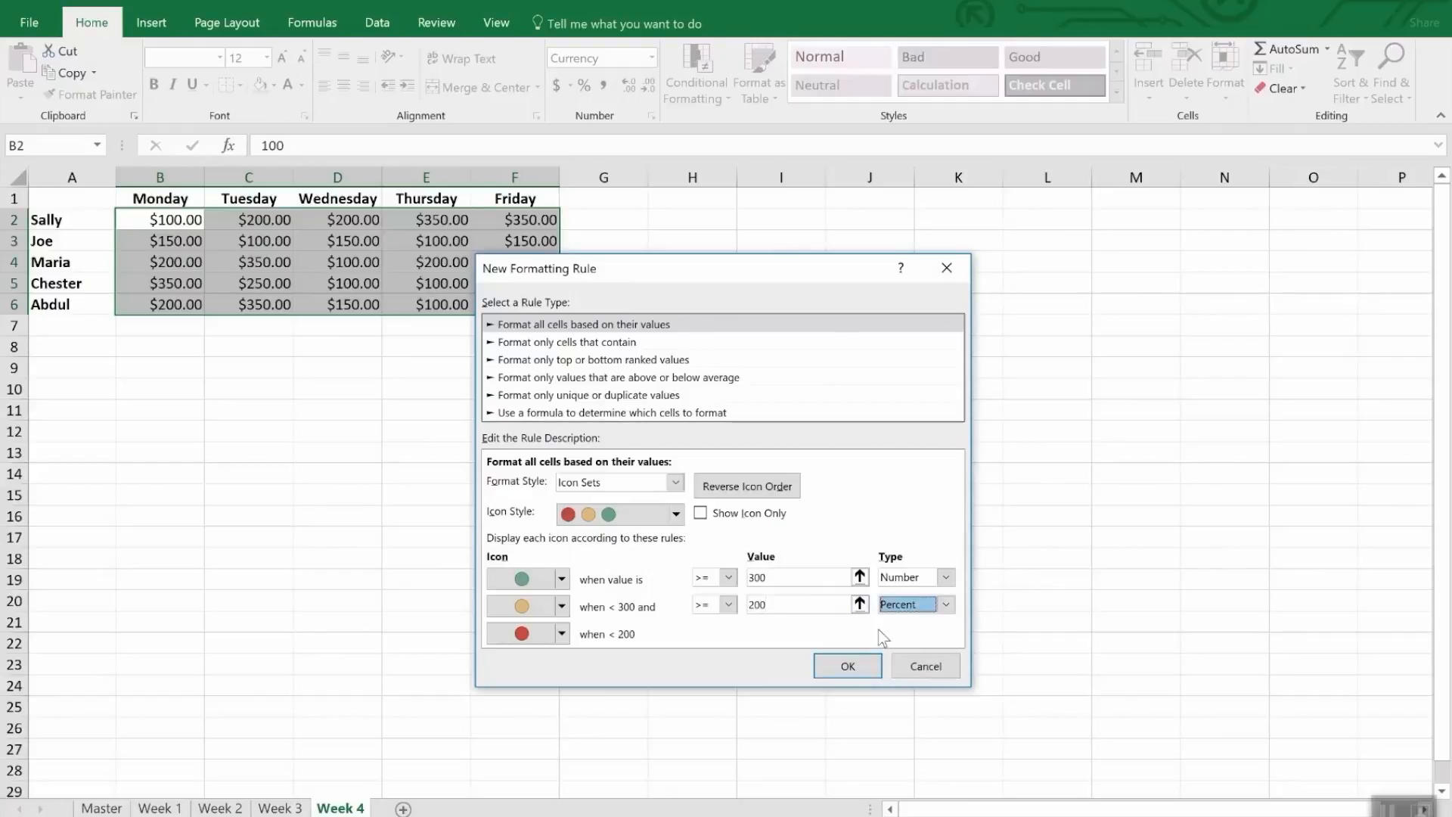
{"action": "left_click", "coordinate": [946, 604]}
{"action": "left_click", "coordinate": [938, 622]}
{"action": "double_click", "coordinate": [805, 605]}
{"action": "type", "text": "200"}
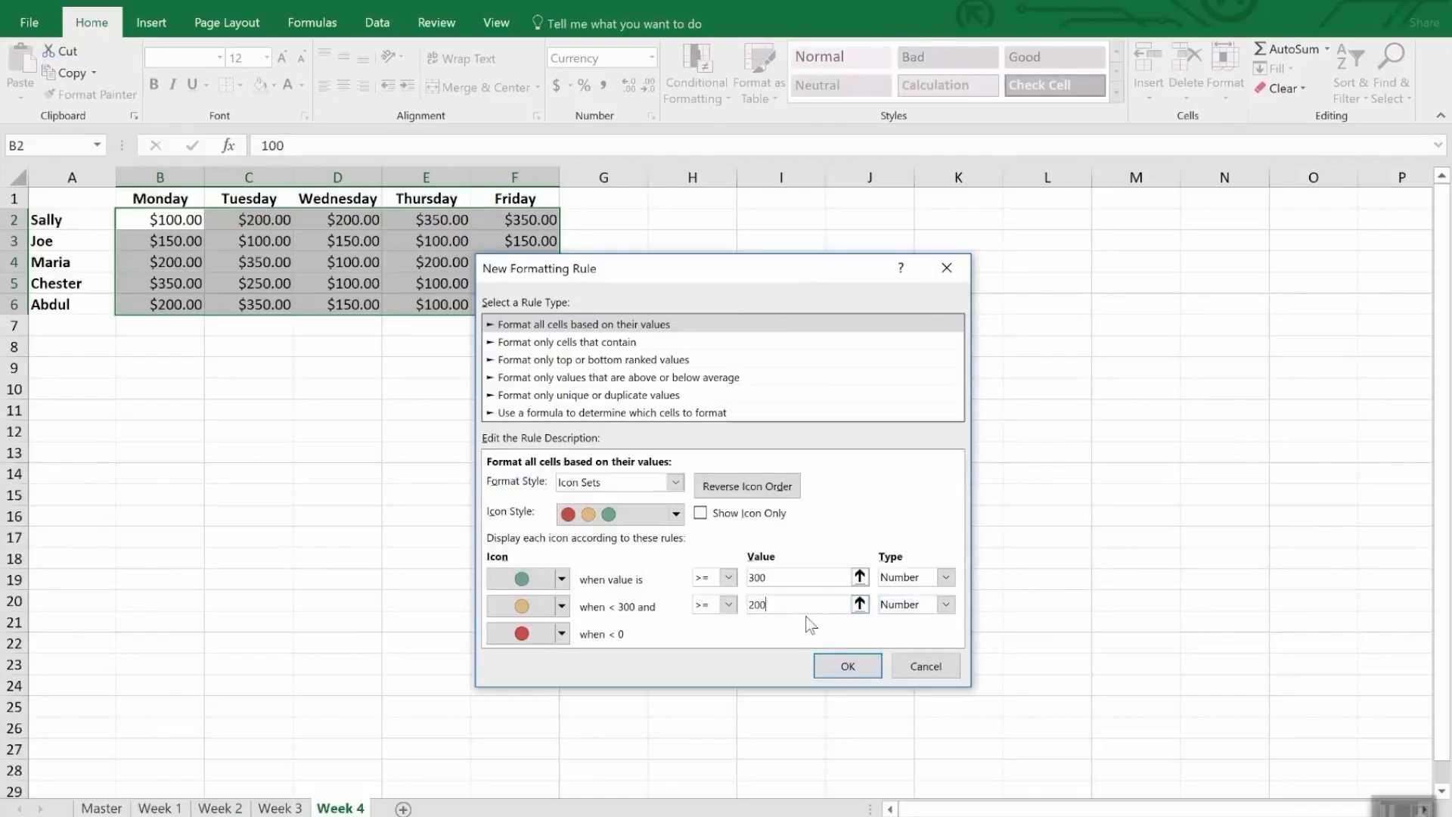
{"action": "left_click", "coordinate": [845, 665]}
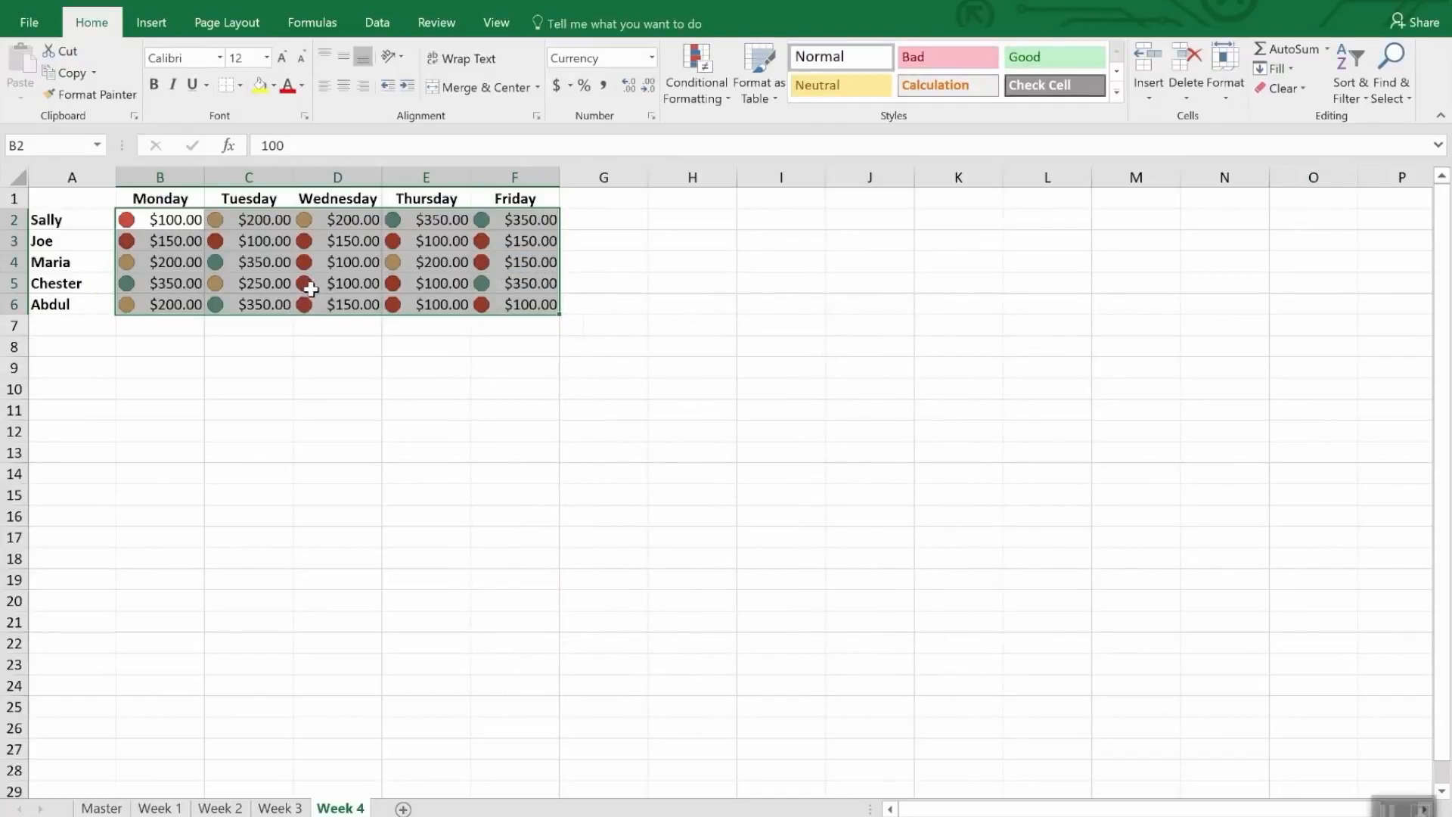
{"action": "left_click", "coordinate": [343, 344]}
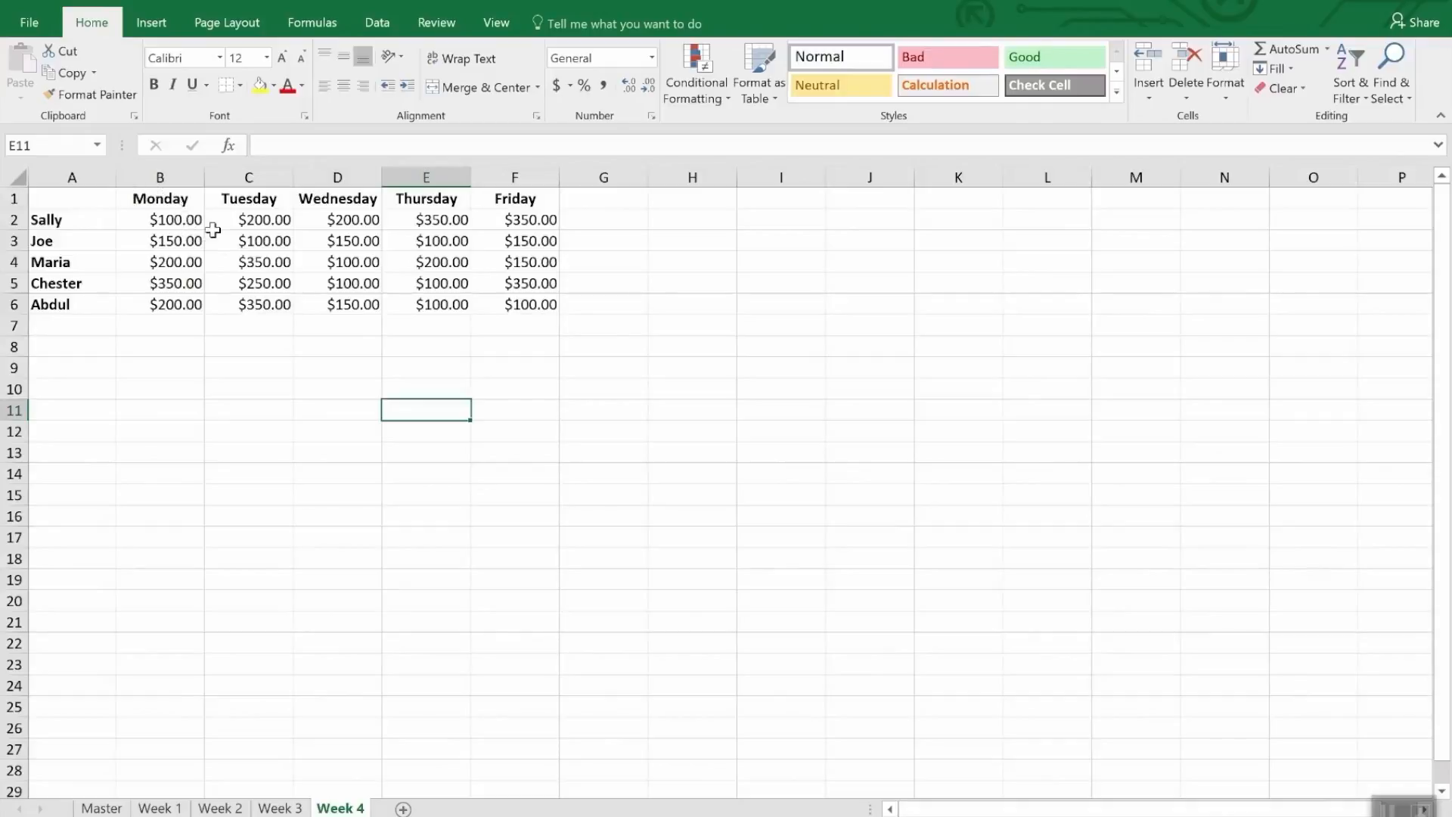
Create a formula-based conditional formatting rule for B2:F6 on the Week 4 sheet with the formula =b2<200.
{"action": "left_click", "coordinate": [175, 223]}
{"action": "left_click_drag", "start_coordinate": [175, 224], "coordinate": [555, 305]}
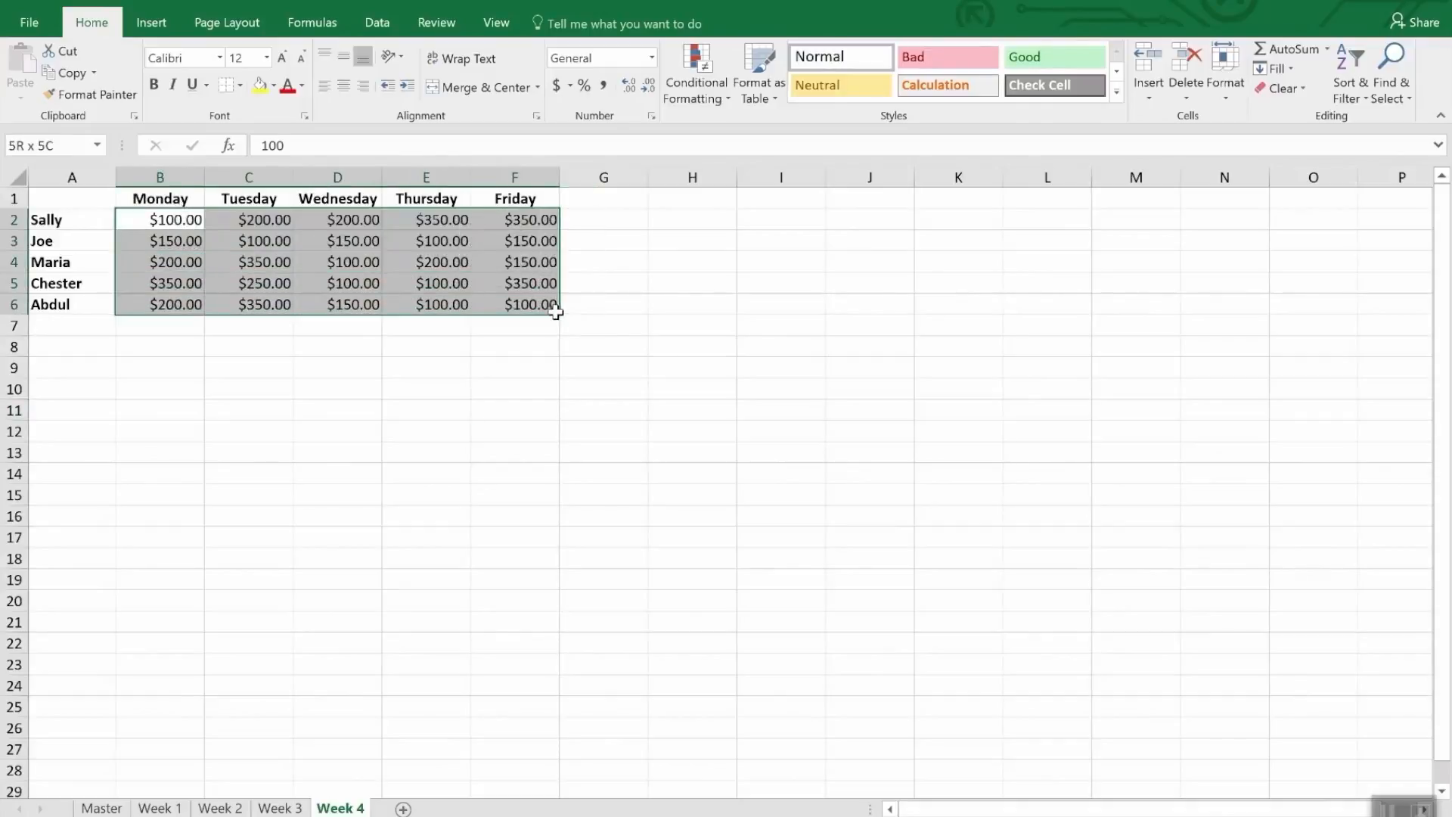
{"action": "left_click", "coordinate": [687, 65]}
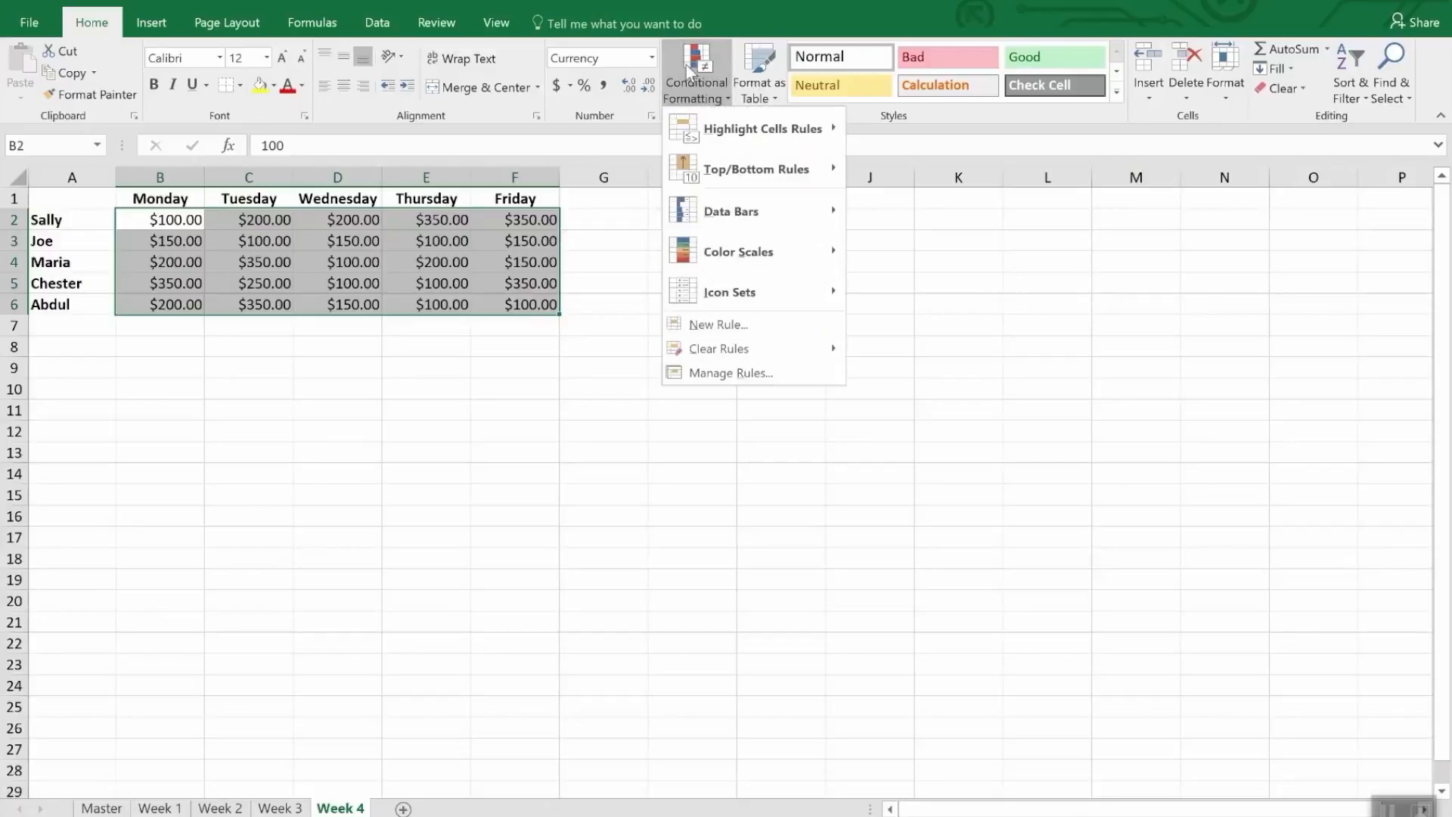
{"action": "left_click", "coordinate": [752, 330]}
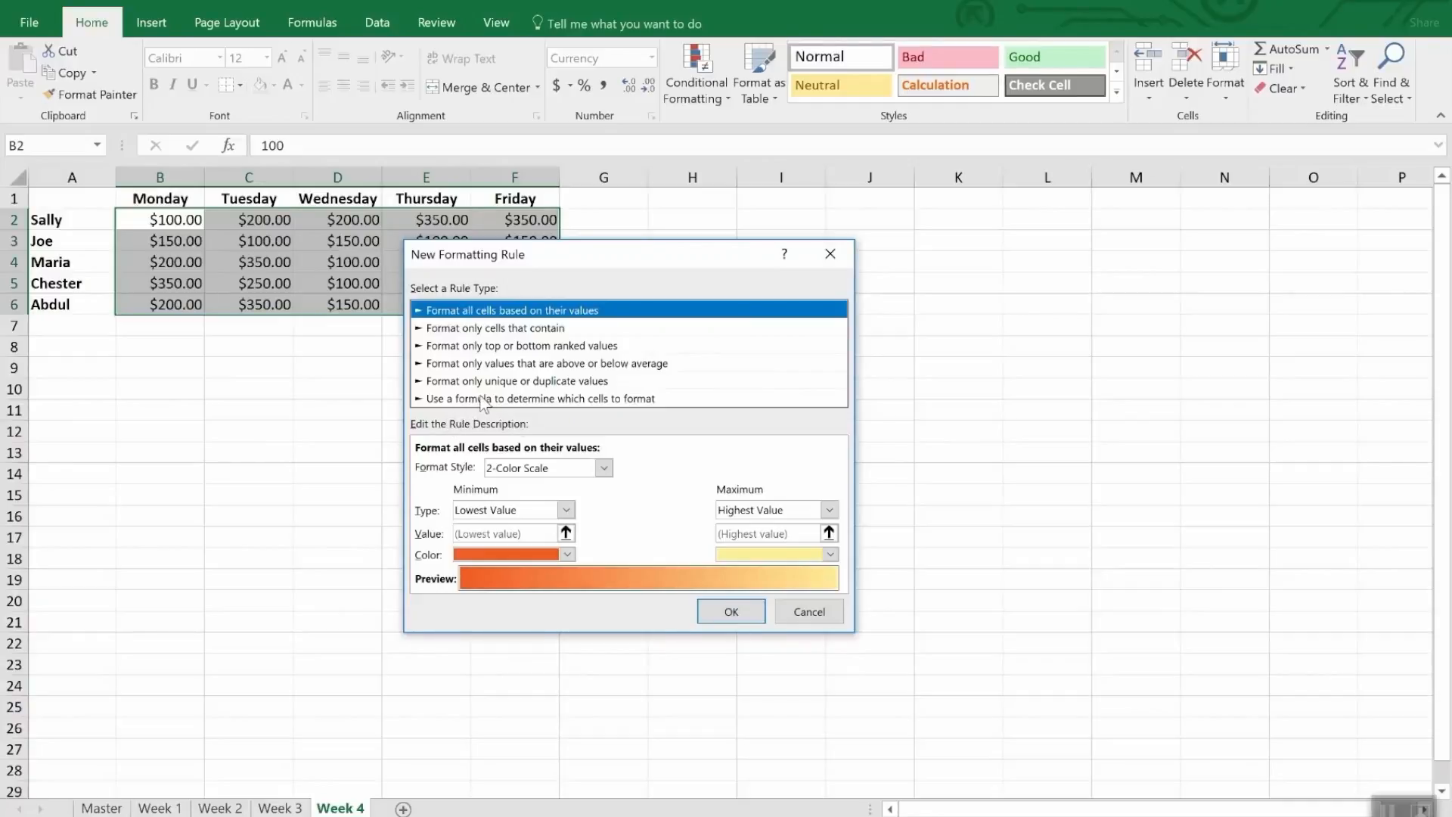
{"action": "left_click", "coordinate": [483, 398]}
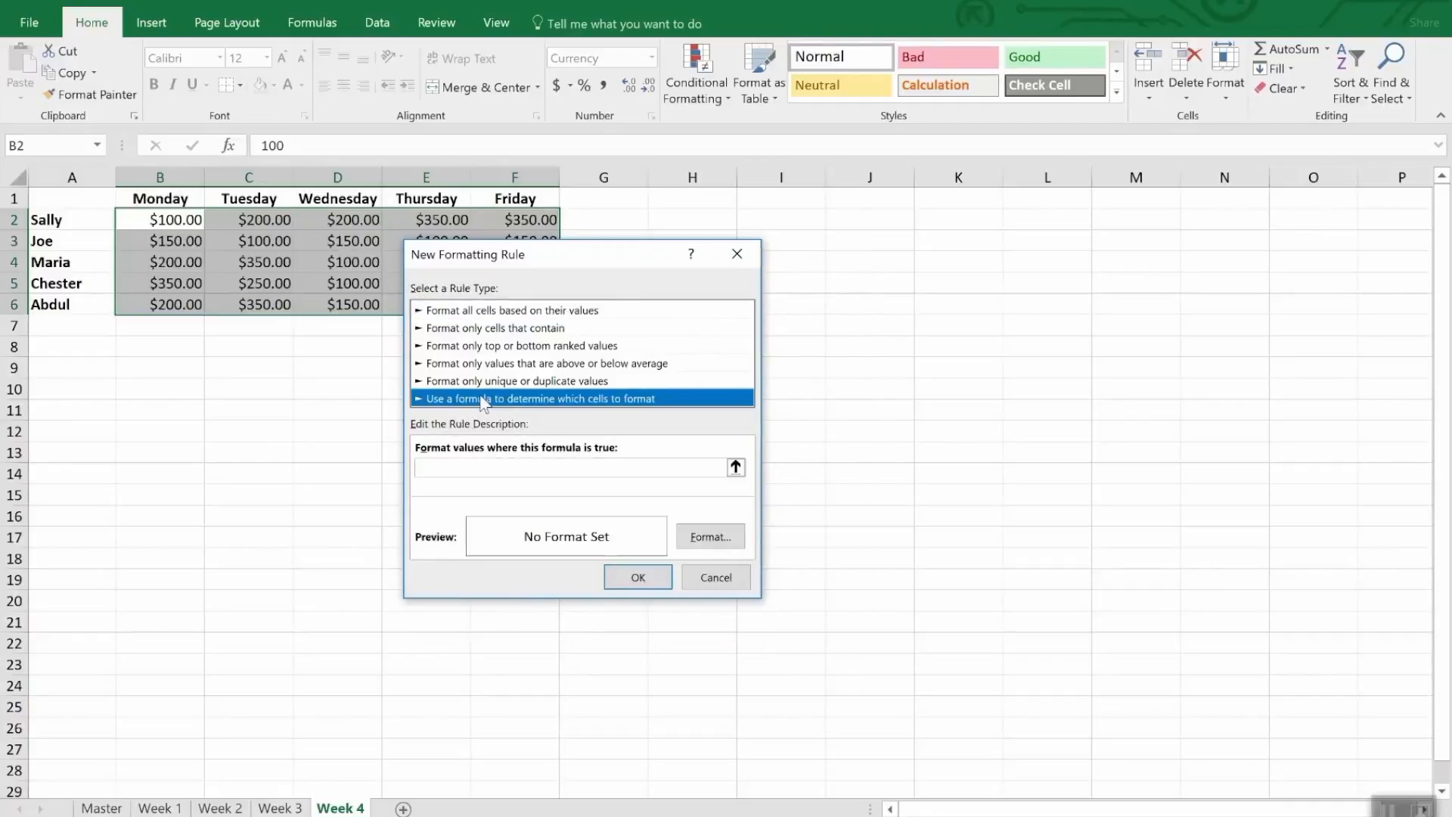
{"action": "left_click", "coordinate": [479, 469]}
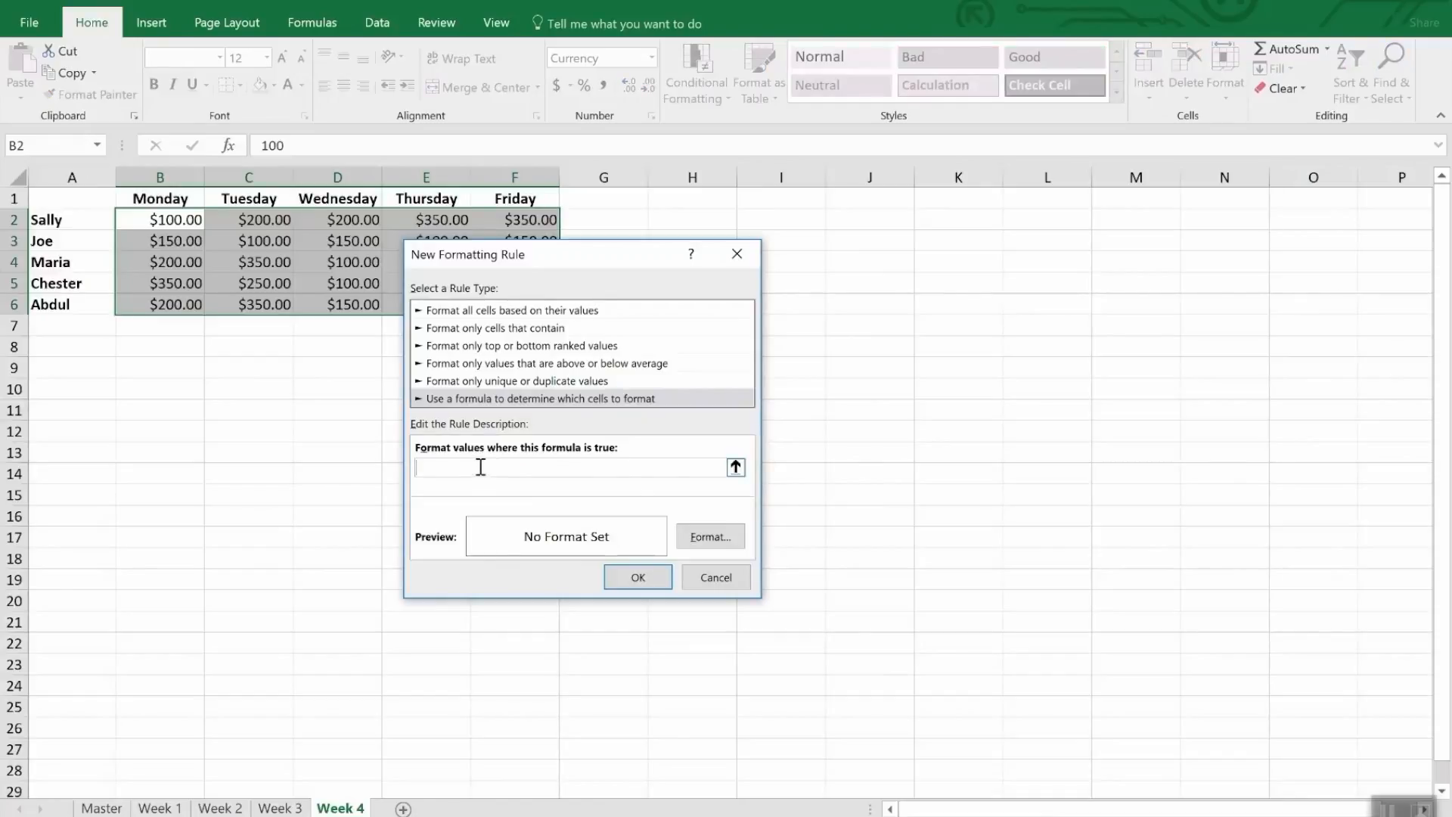
{"action": "type", "text": "=b2<200"}
Give the formula rule a yellow fill and apply it to the range.
{"action": "left_click", "coordinate": [713, 533]}
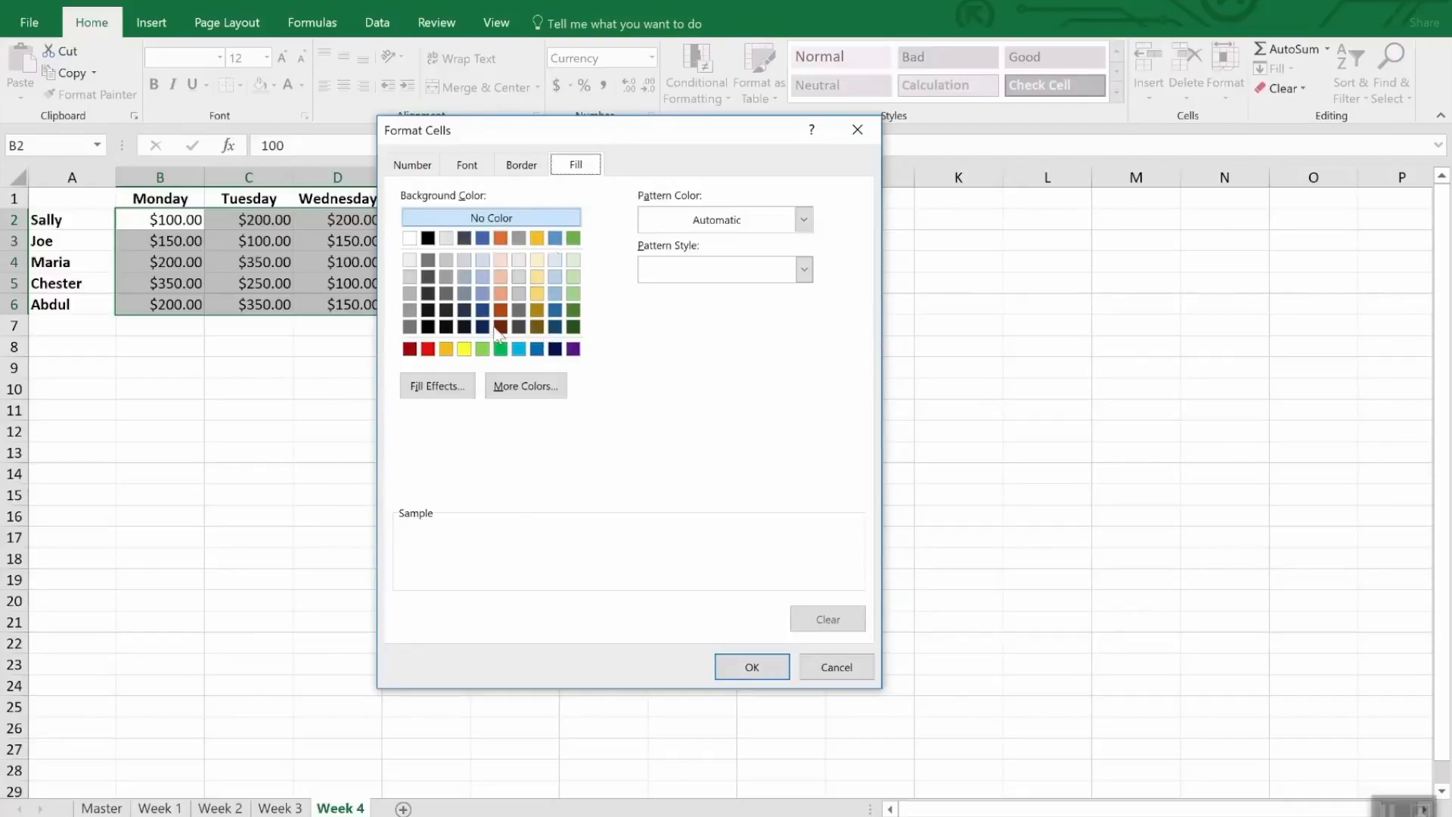
{"action": "left_click", "coordinate": [464, 348]}
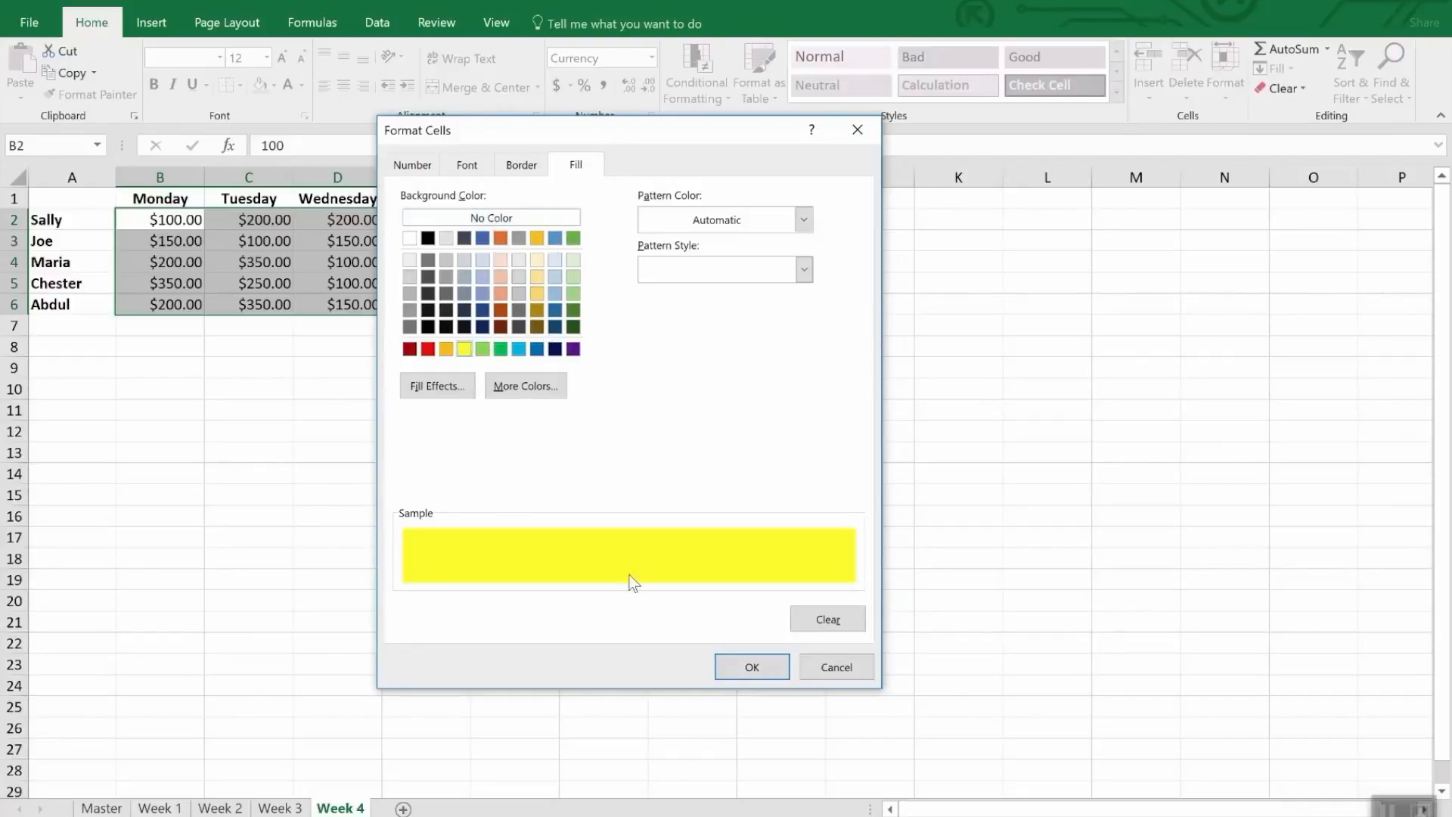
{"action": "left_click", "coordinate": [754, 668]}
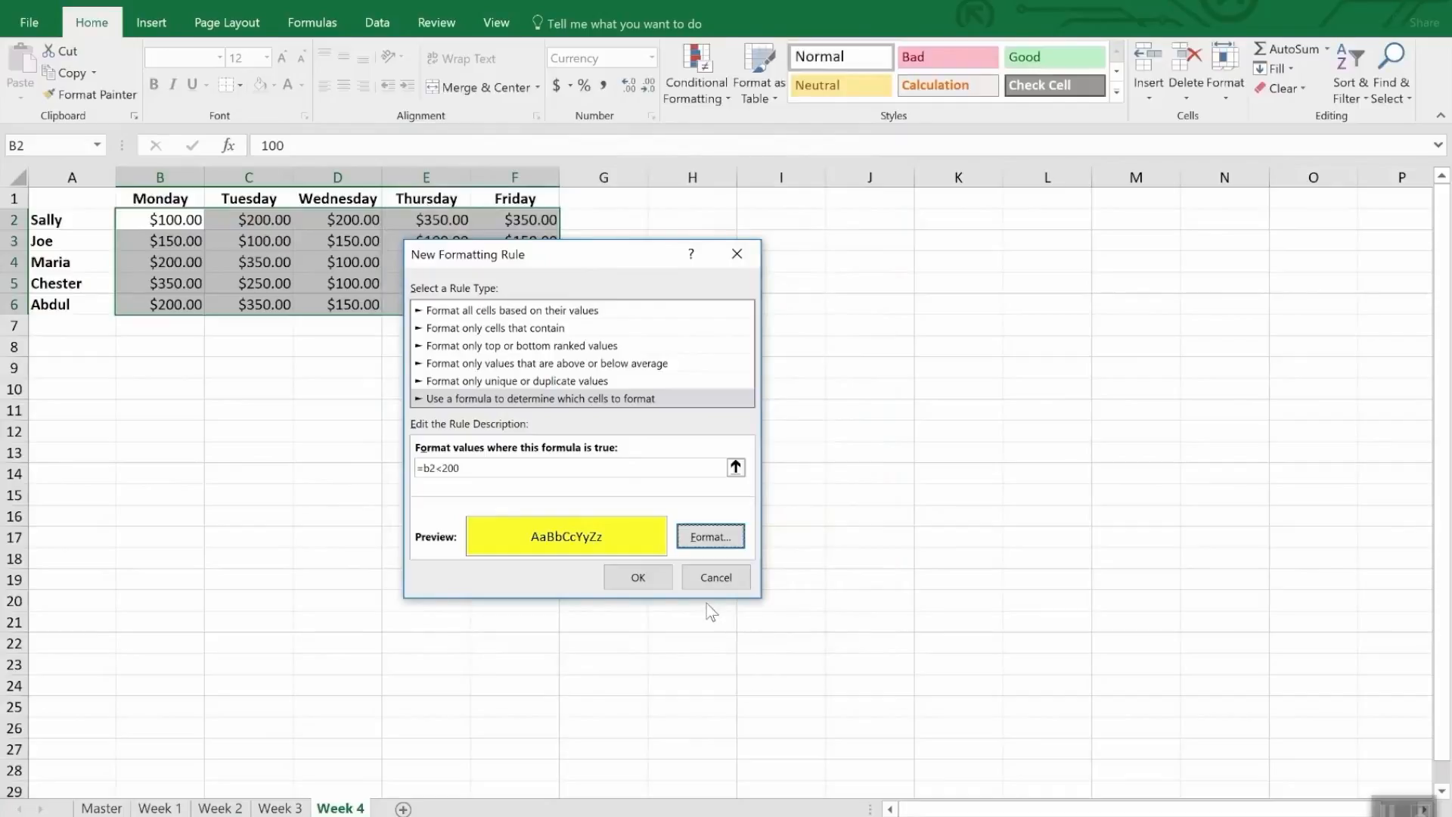
{"action": "left_click", "coordinate": [640, 577]}
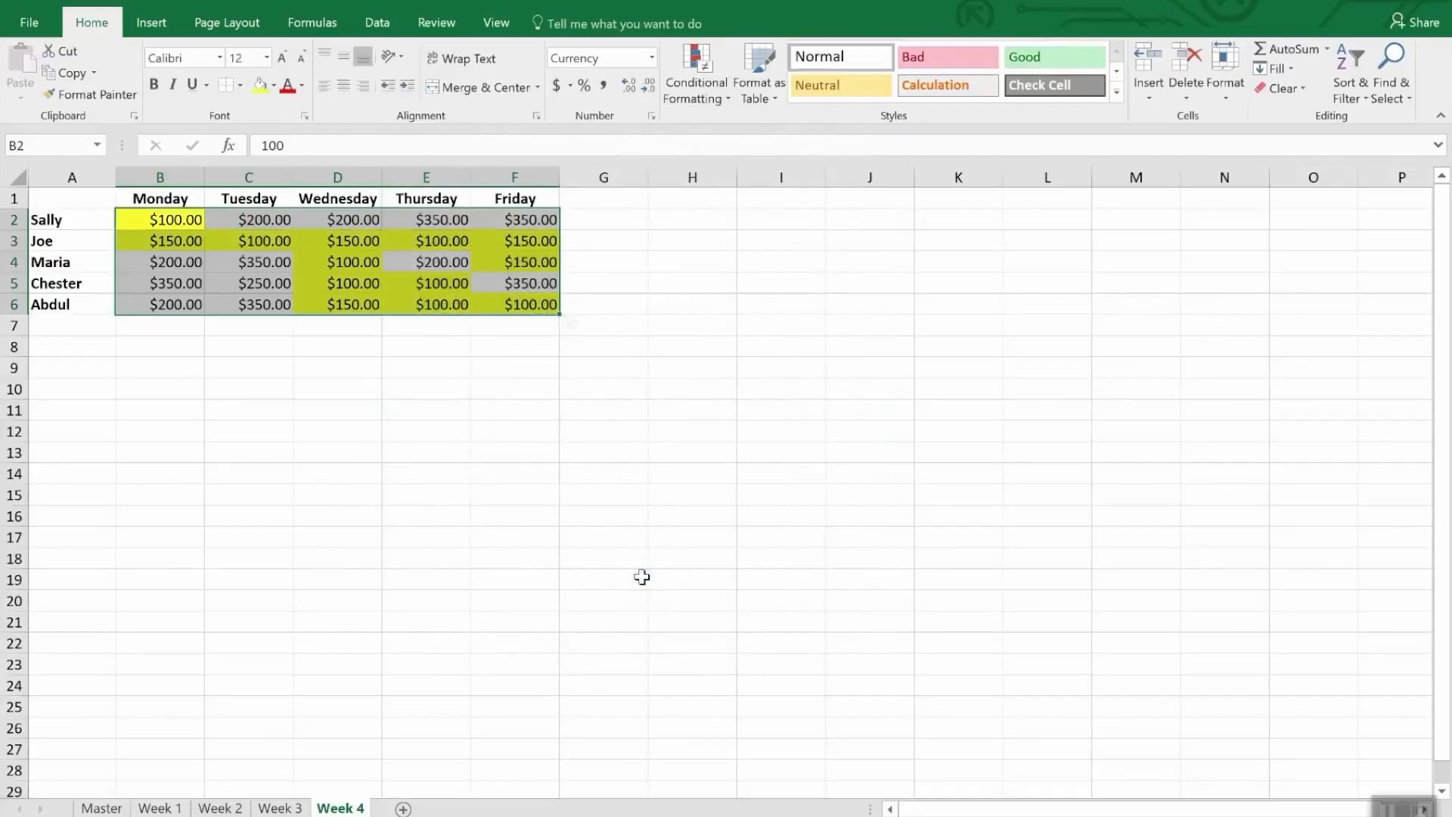
{"action": "left_click", "coordinate": [398, 472]}
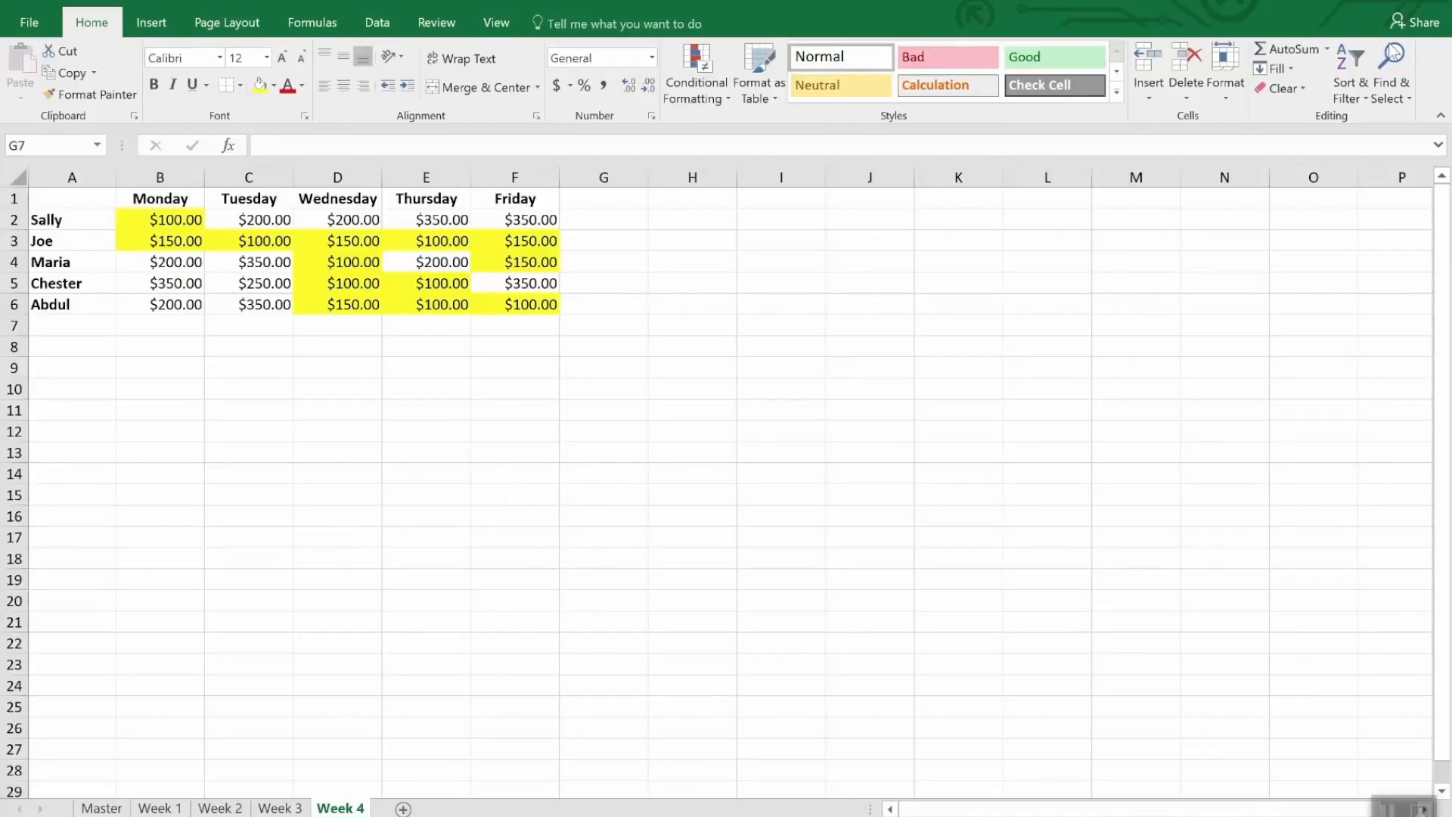
Find and select all cells with conditional formatting on the Week 4 sheet.
{"action": "left_click", "coordinate": [1399, 89]}
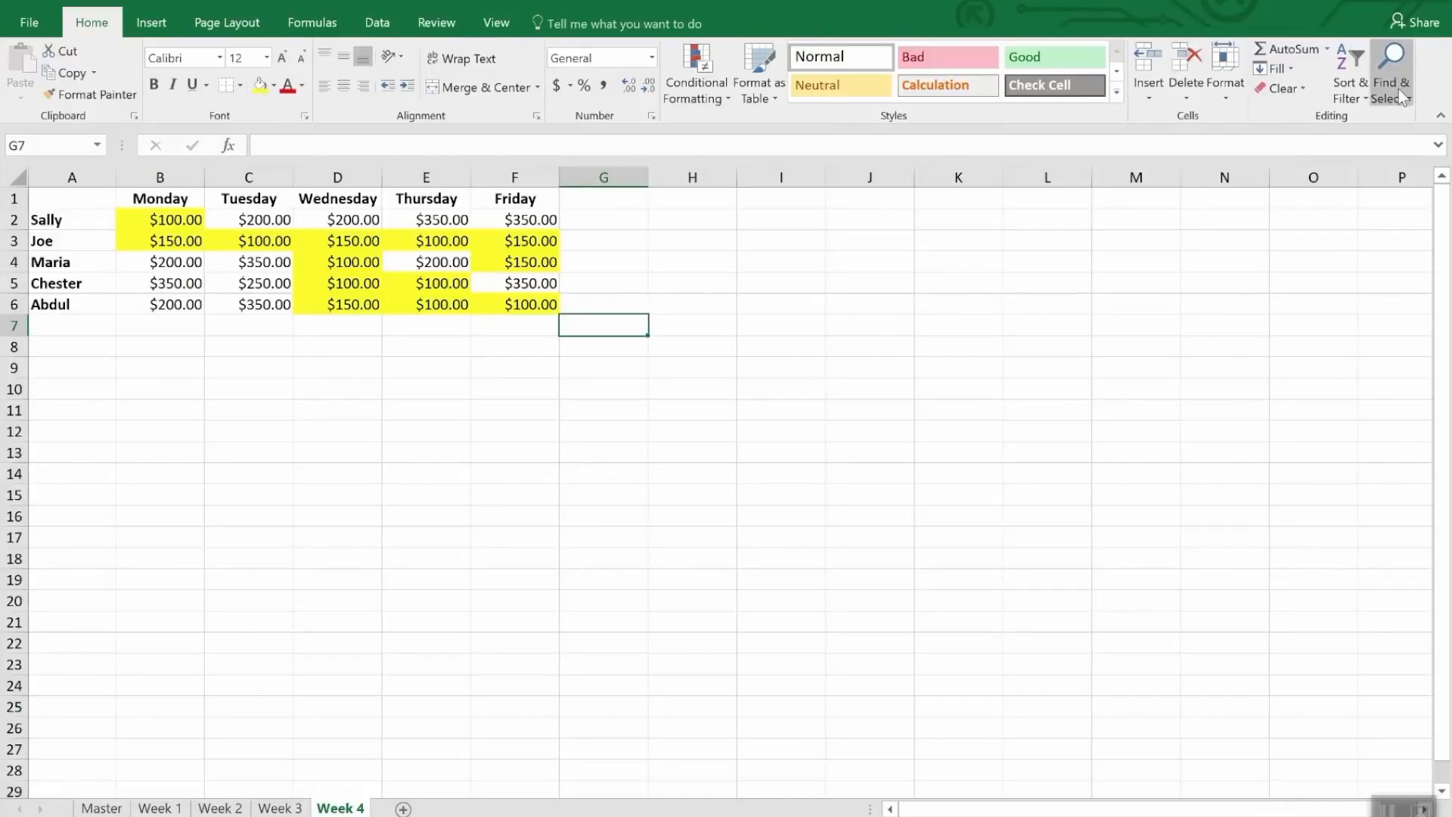
{"action": "left_click", "coordinate": [1399, 98]}
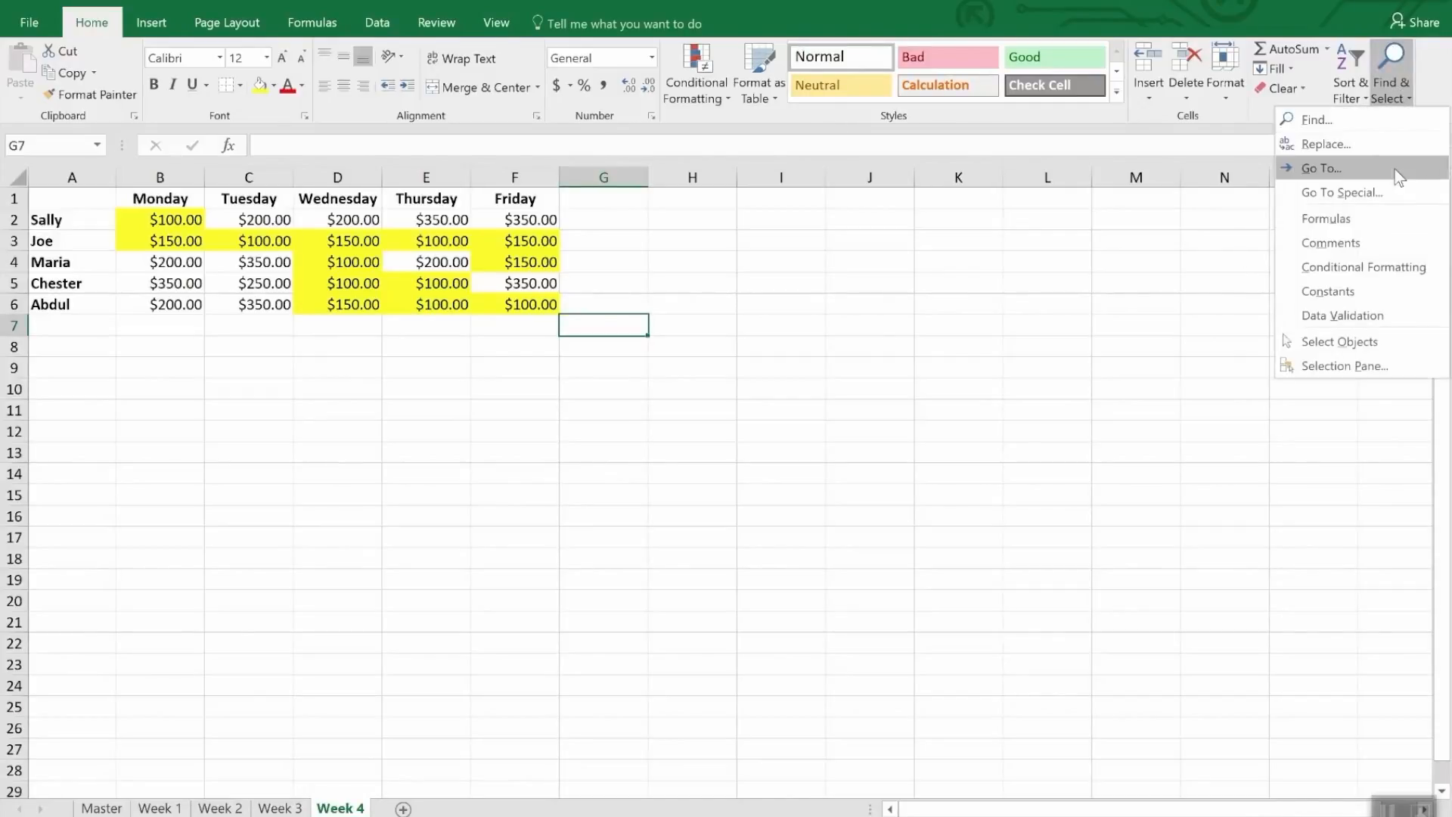
{"action": "left_click", "coordinate": [1411, 268]}
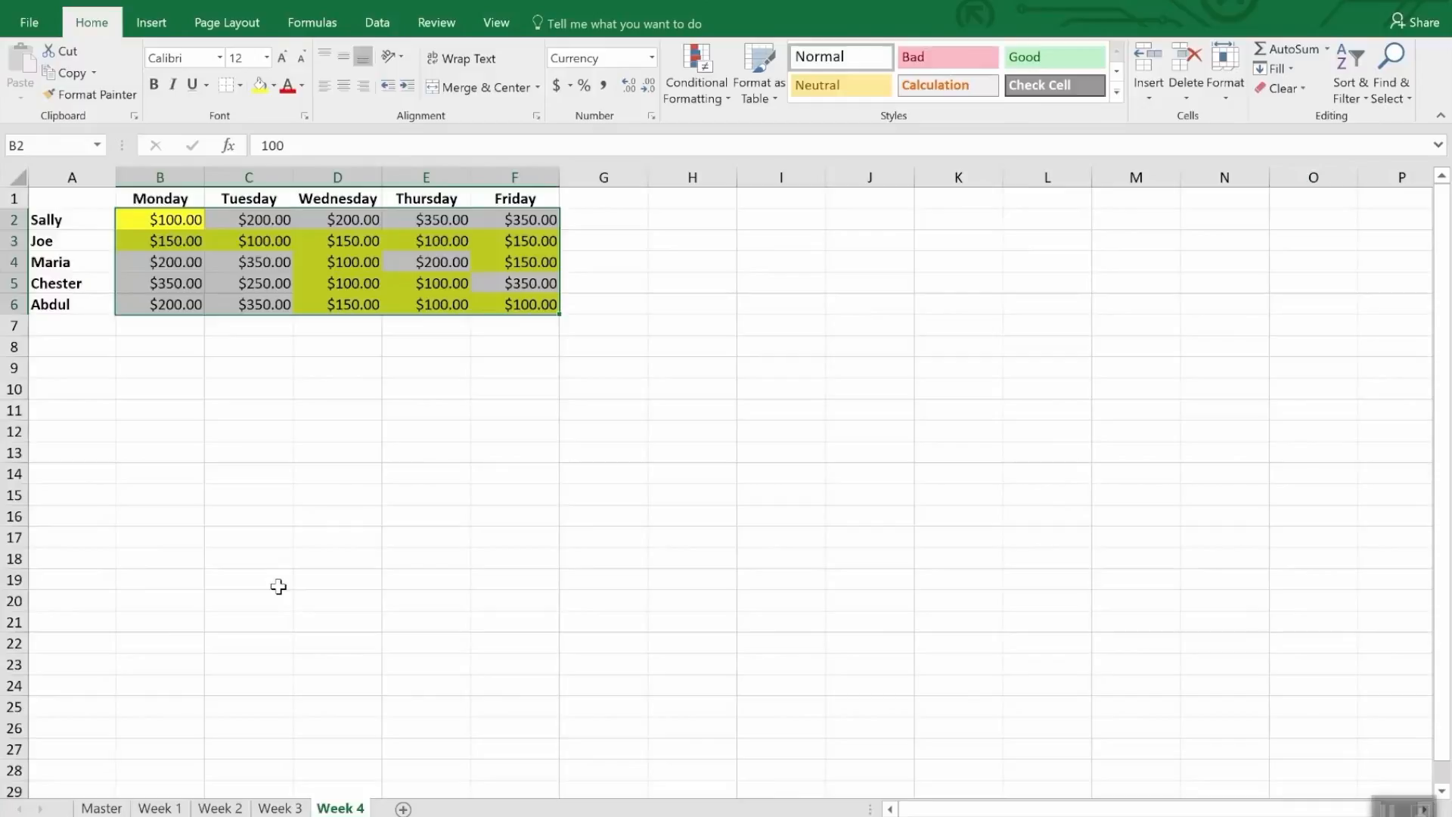
{"action": "left_click", "coordinate": [99, 97]}
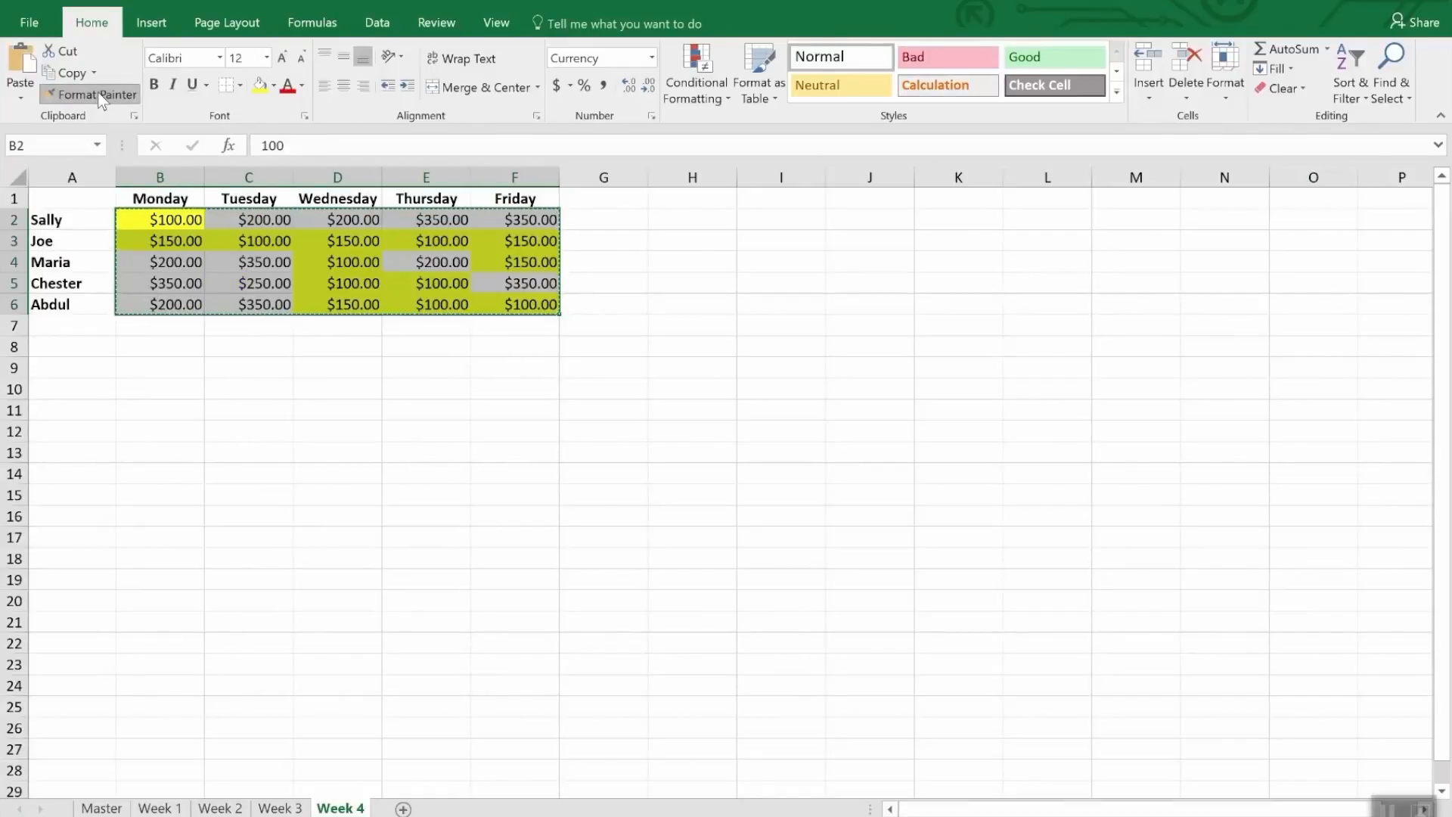
{"action": "left_click", "coordinate": [99, 97]}
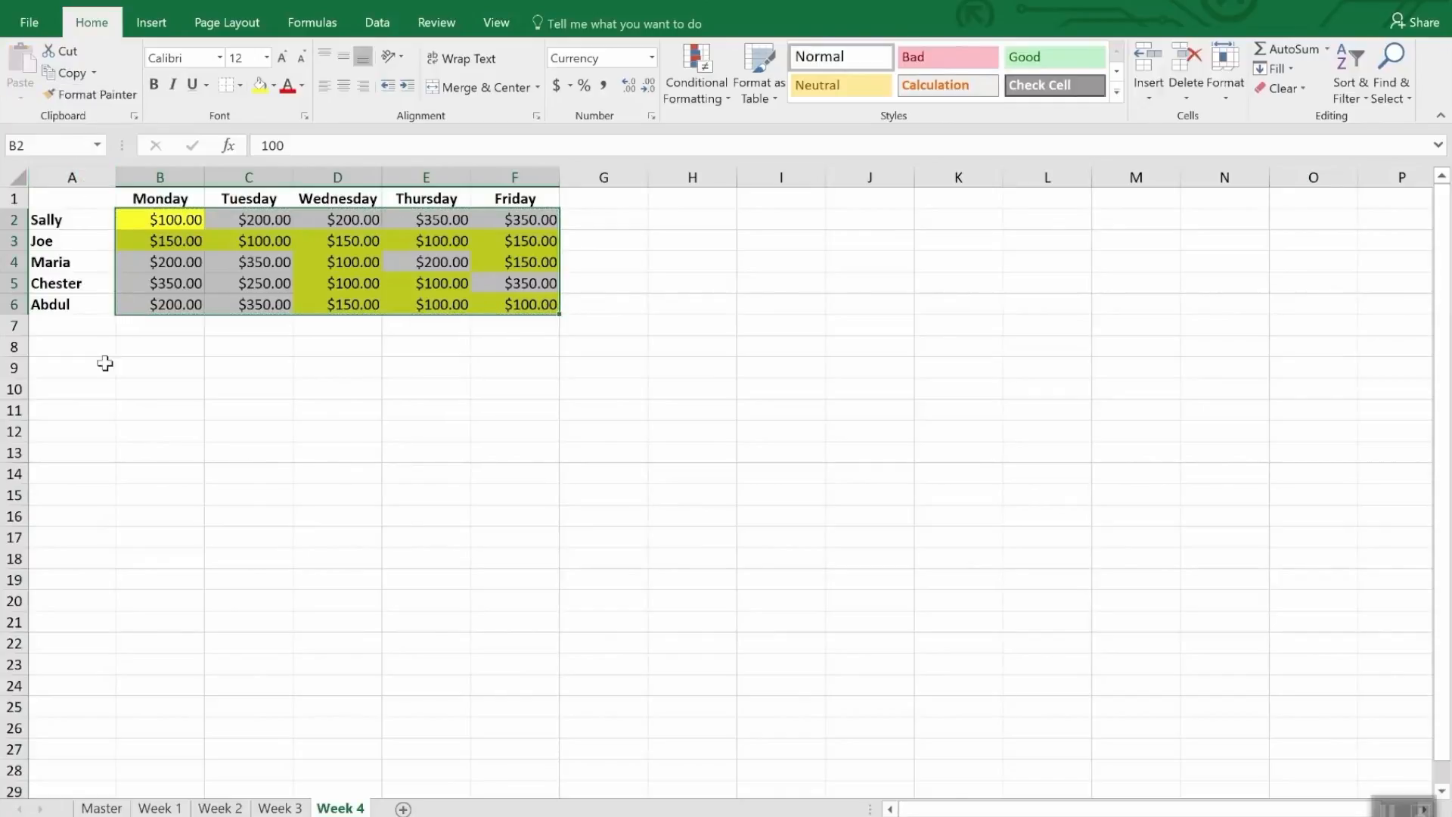
{"action": "left_click", "coordinate": [292, 810]}
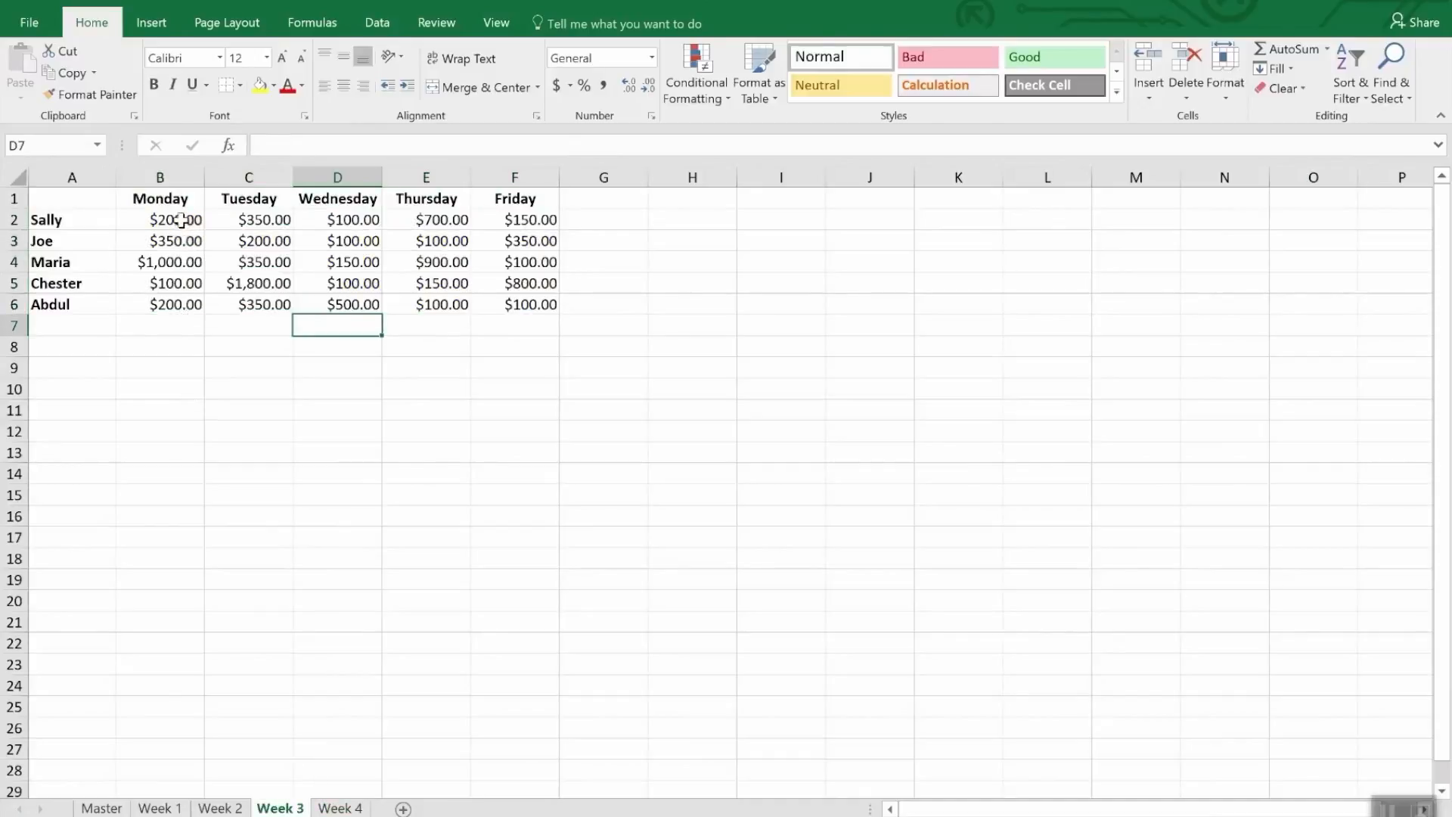
{"action": "left_click_drag", "start_coordinate": [182, 220], "coordinate": [520, 317]}
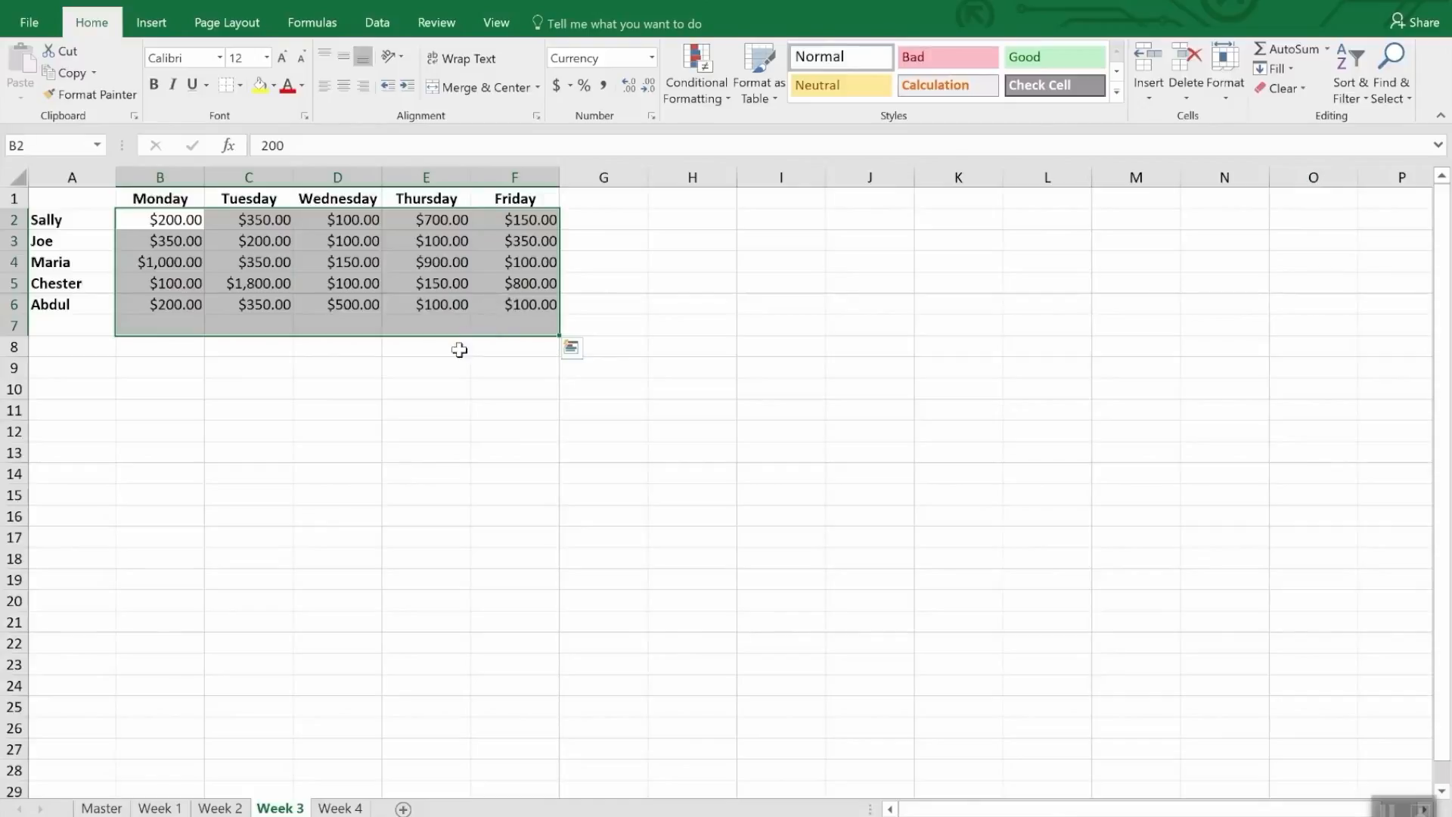
{"action": "left_click", "coordinate": [335, 808]}
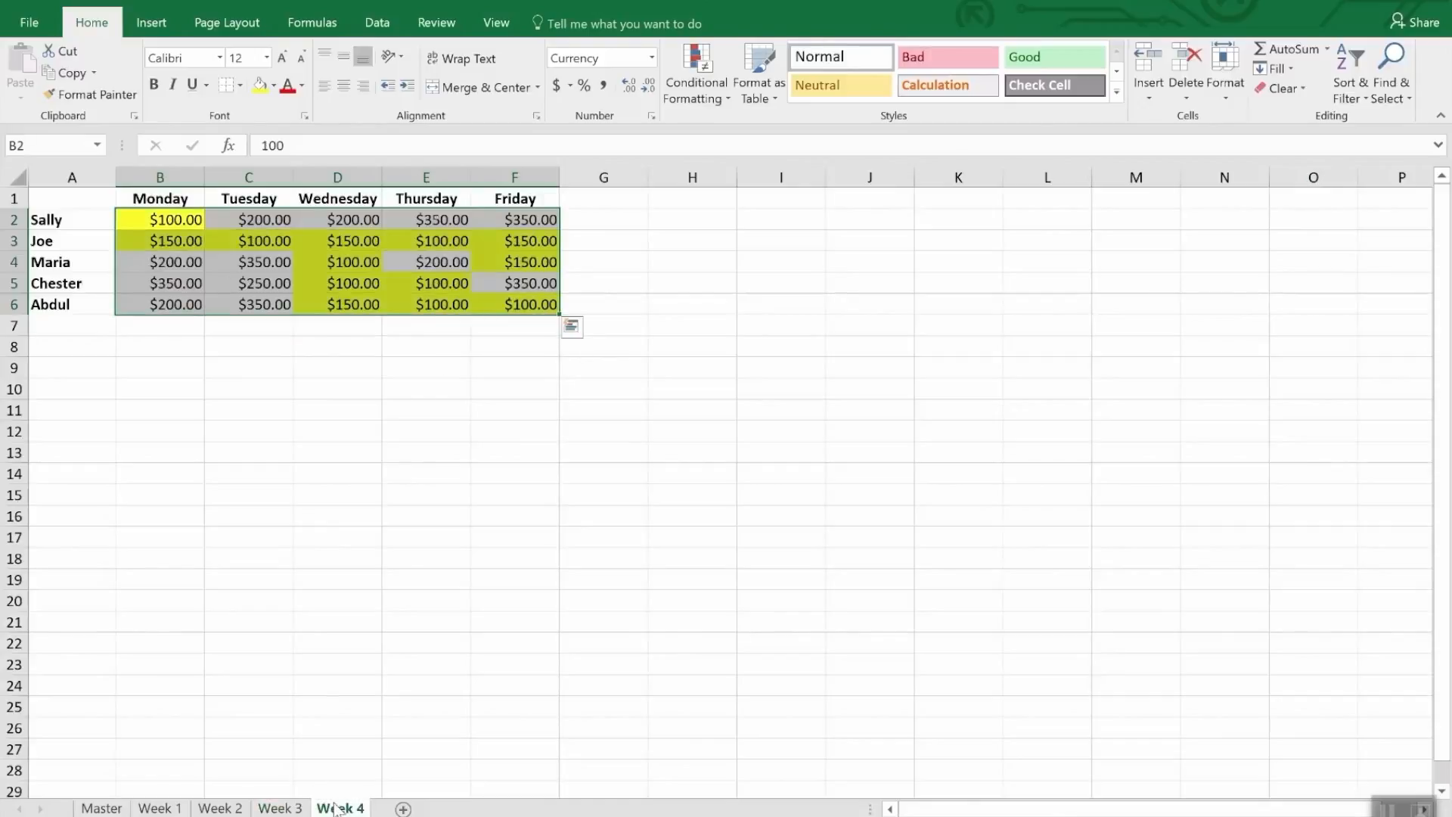
Copy the formatting of B2:F6 on the Week 4 sheet to B2:F6 on the Week 3 sheet, keeping Format Painter active.
{"action": "left_click", "coordinate": [93, 96]}
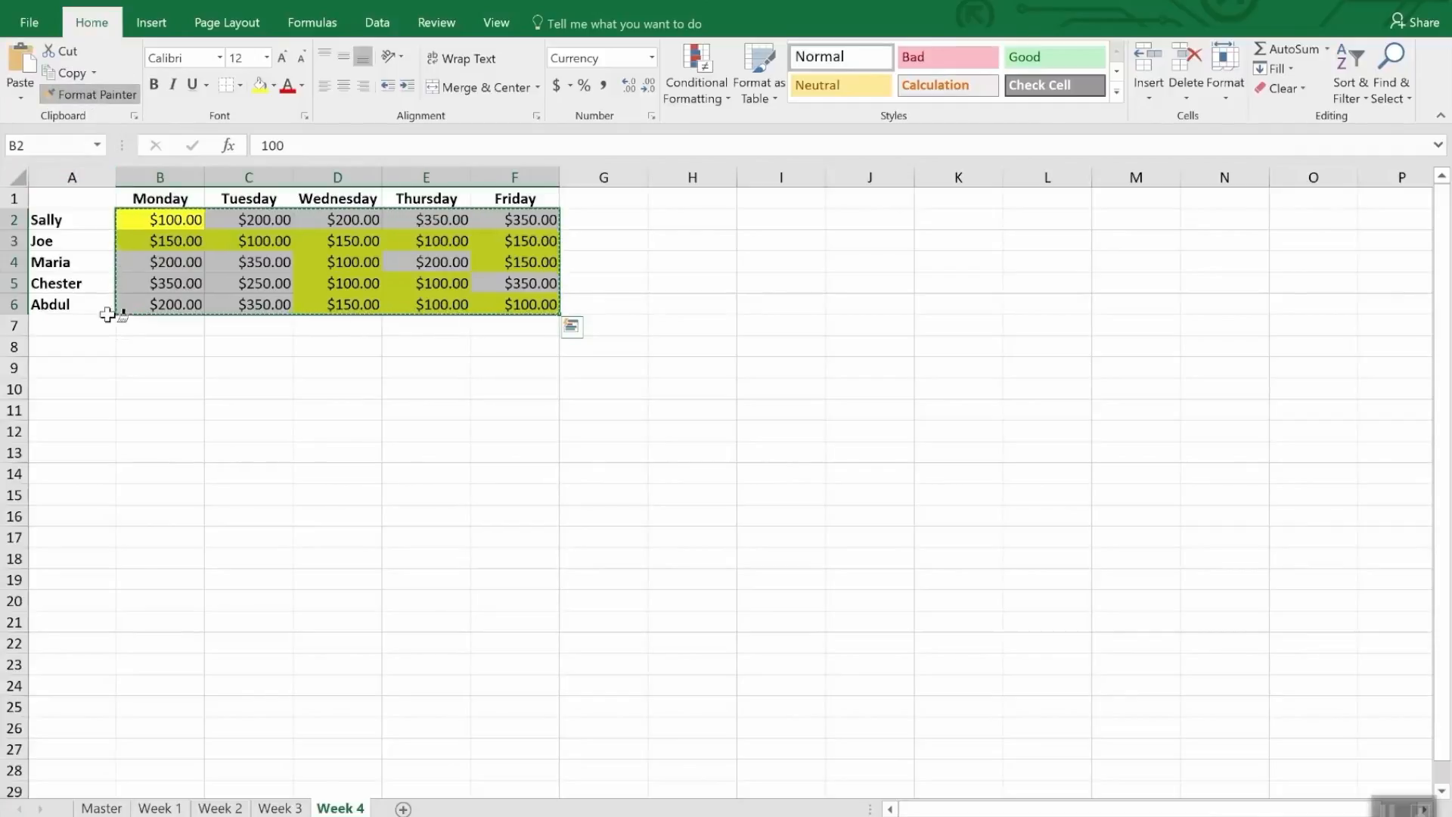
{"action": "left_click", "coordinate": [270, 808]}
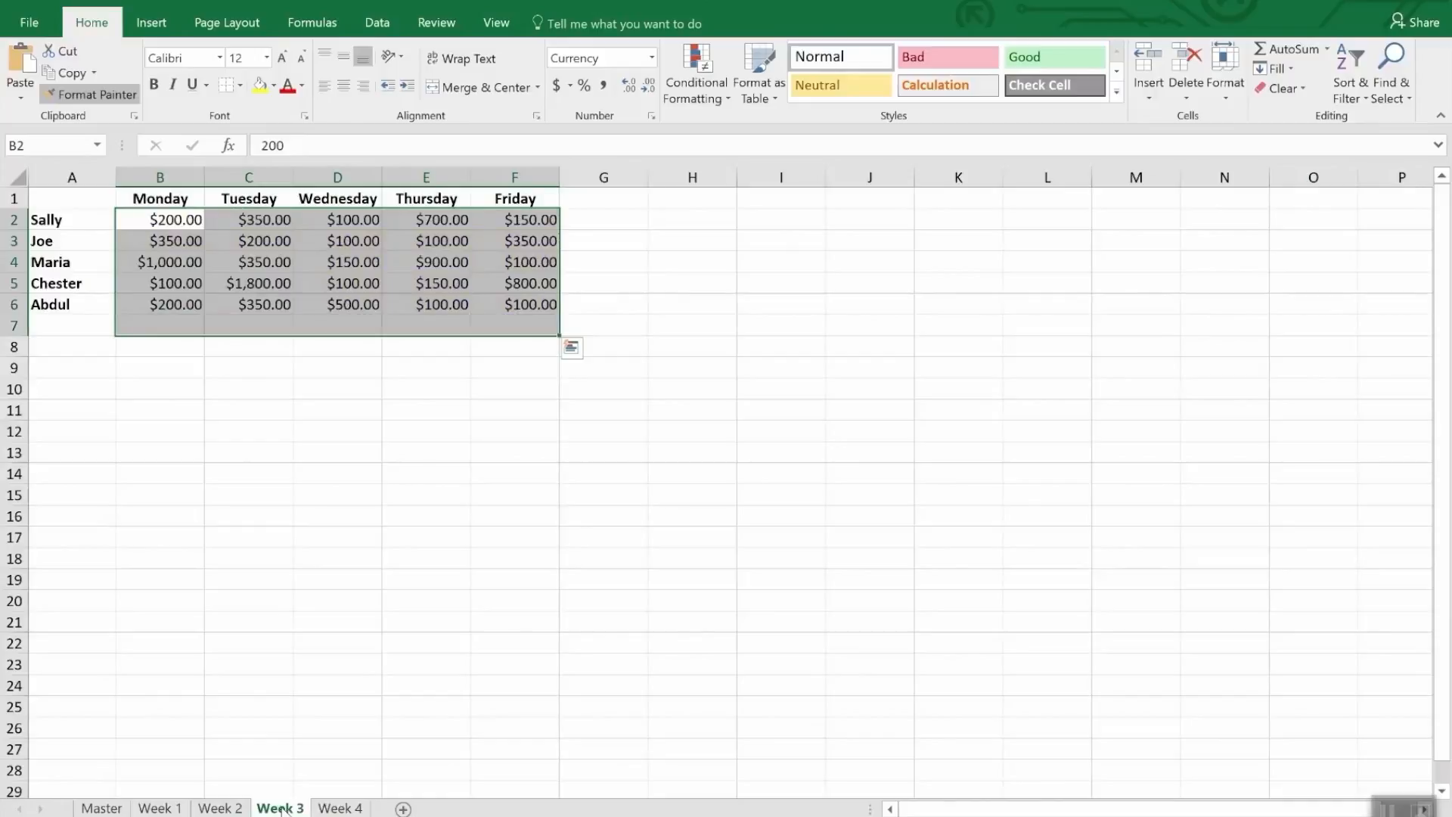
{"action": "mouse_move", "coordinate": [174, 219]}
{"action": "left_mouse_down"}
{"action": "mouse_move", "coordinate": [250, 262]}
{"action": "mouse_move", "coordinate": [406, 261]}
{"action": "mouse_move", "coordinate": [529, 302]}
{"action": "left_mouse_up"}
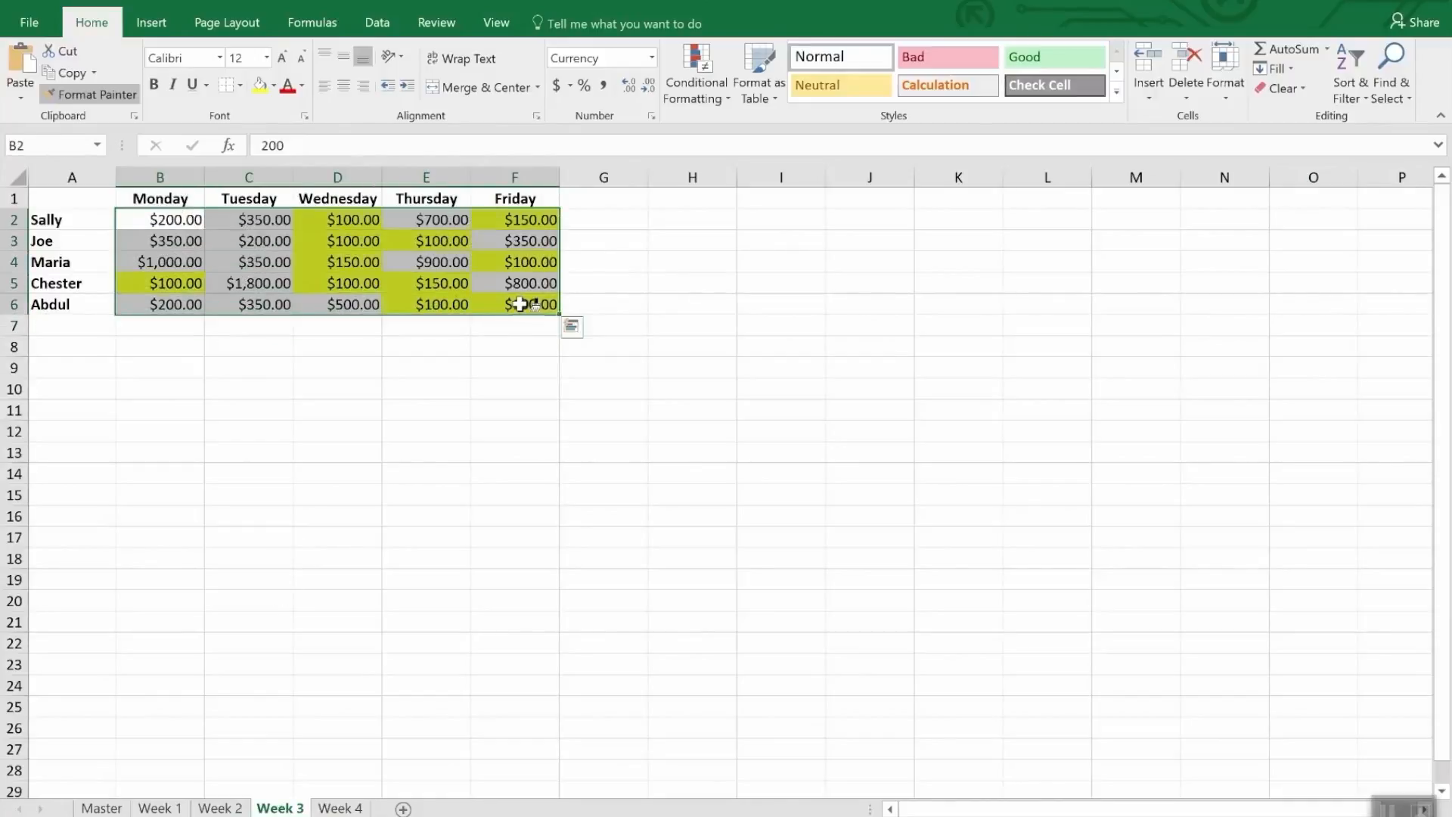
Paint the copied conditional formatting onto B2:F6 of the Week 2 and Week 1 sheets.
{"action": "left_click", "coordinate": [236, 807]}
{"action": "left_click", "coordinate": [195, 221]}
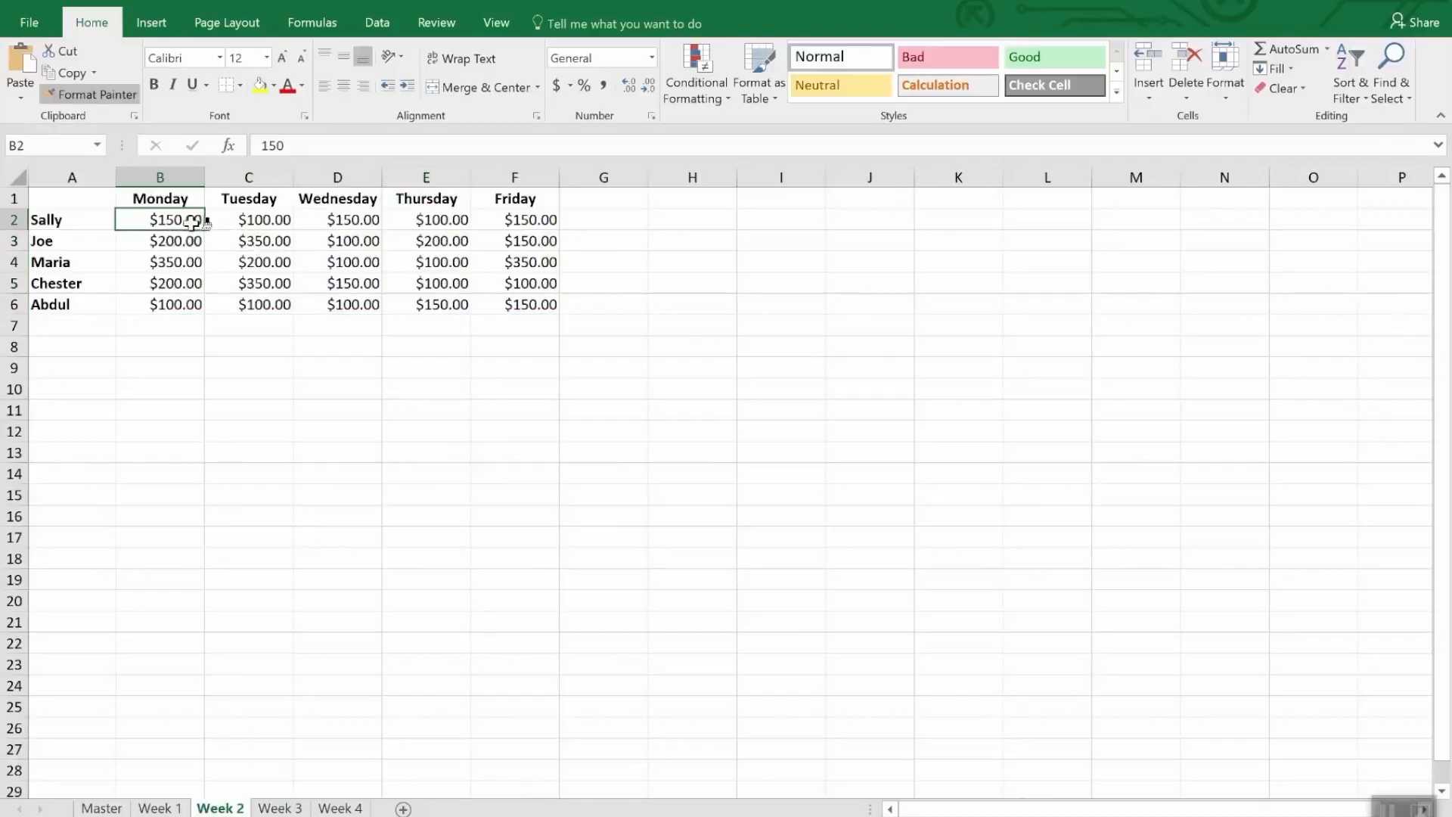
{"action": "left_click_drag", "start_coordinate": [195, 221], "coordinate": [552, 303]}
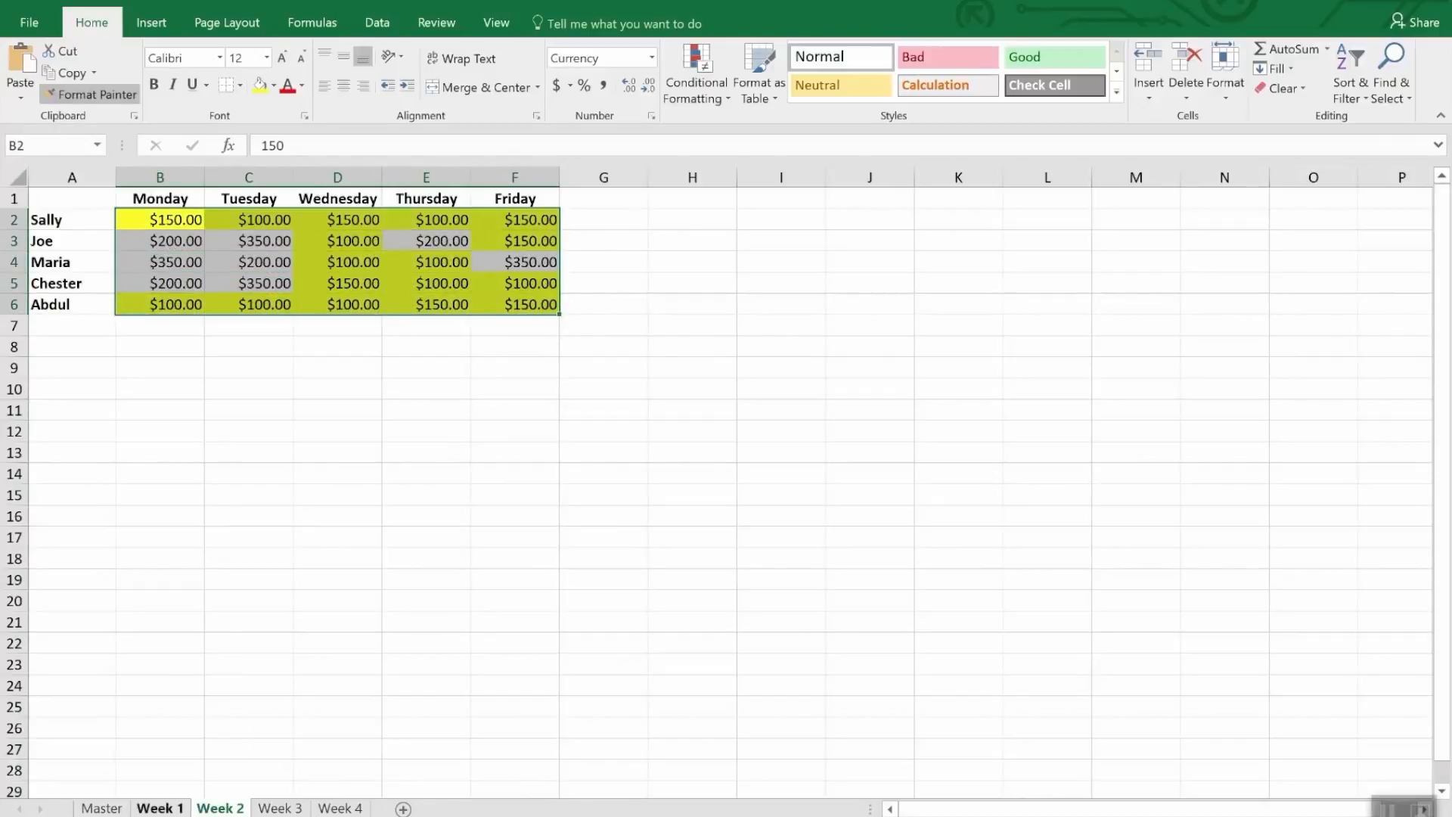
{"action": "left_click", "coordinate": [159, 808]}
{"action": "left_click_drag", "start_coordinate": [177, 224], "coordinate": [511, 313]}
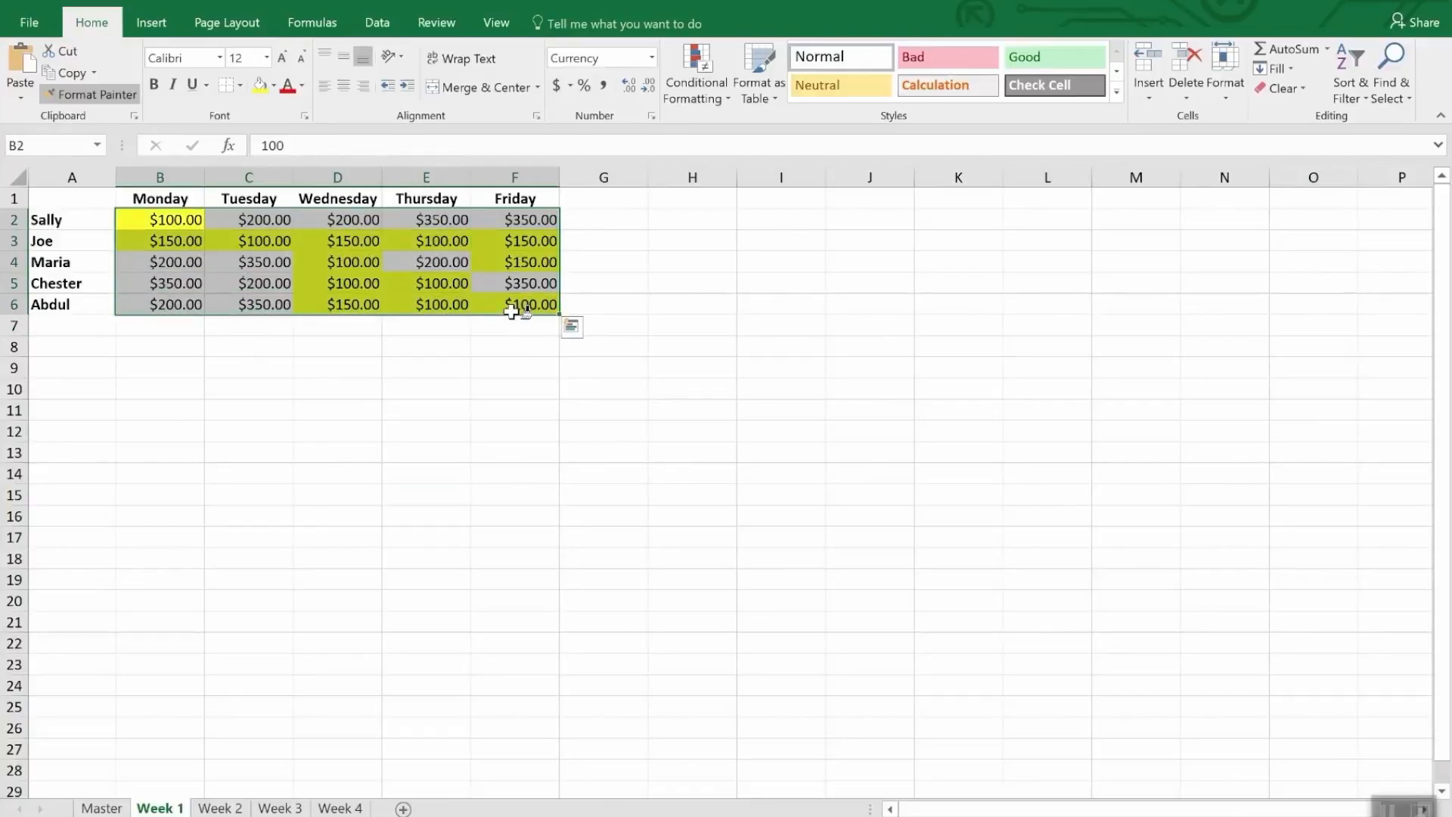
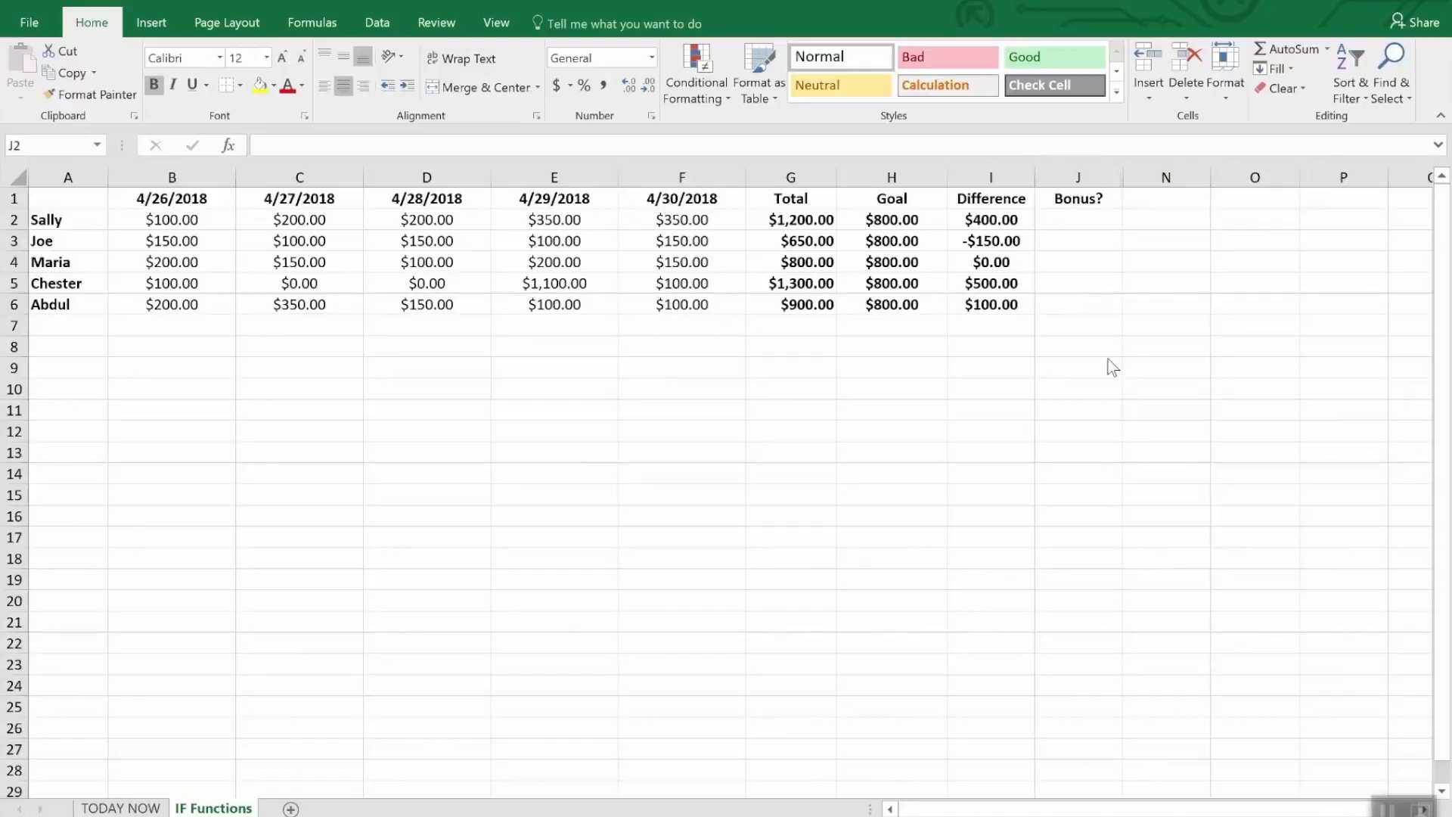
{"action": "left_click", "coordinate": [1084, 218]}
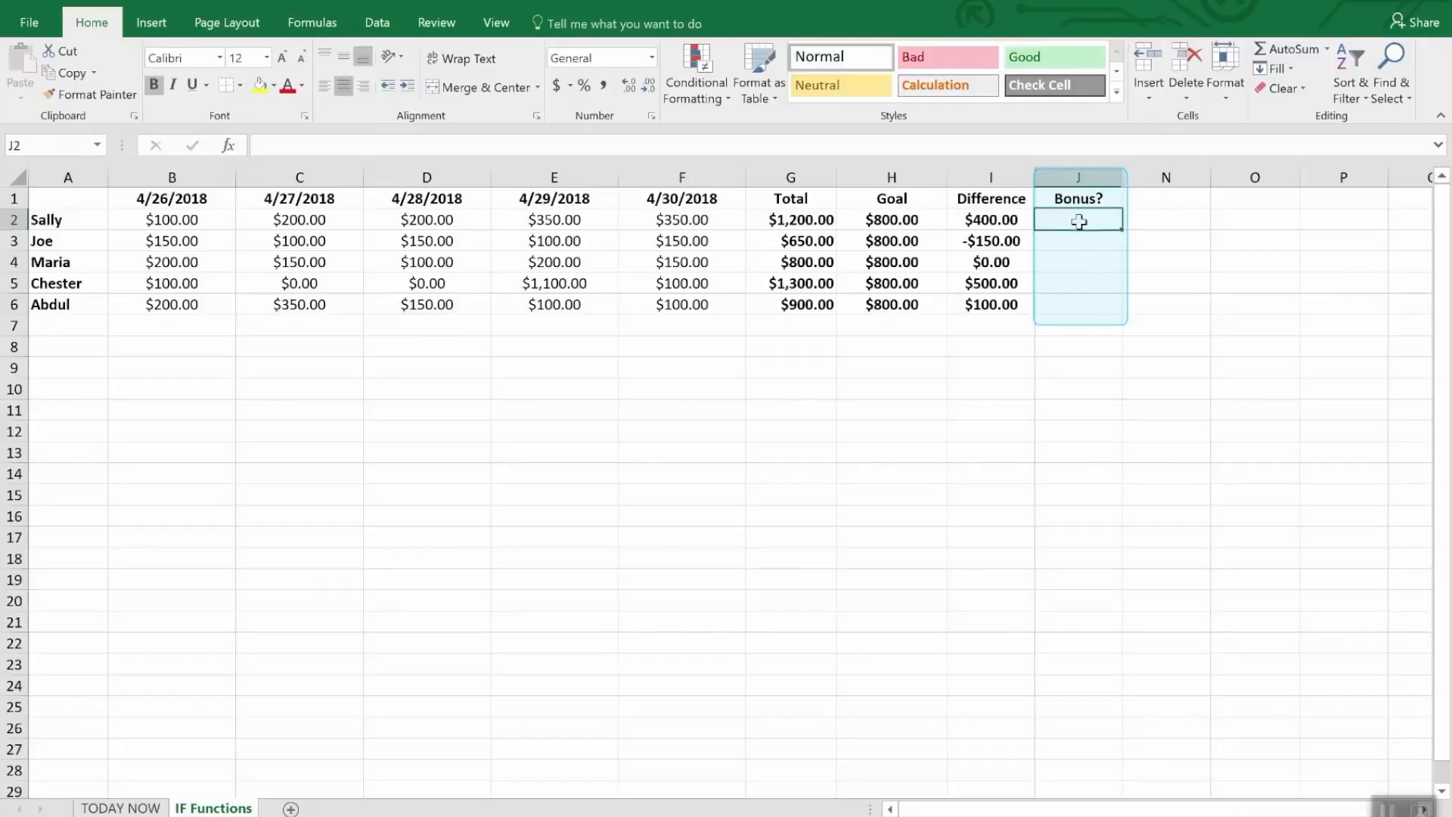
{"action": "left_click_drag", "start_coordinate": [1076, 220], "coordinate": [1083, 310]}
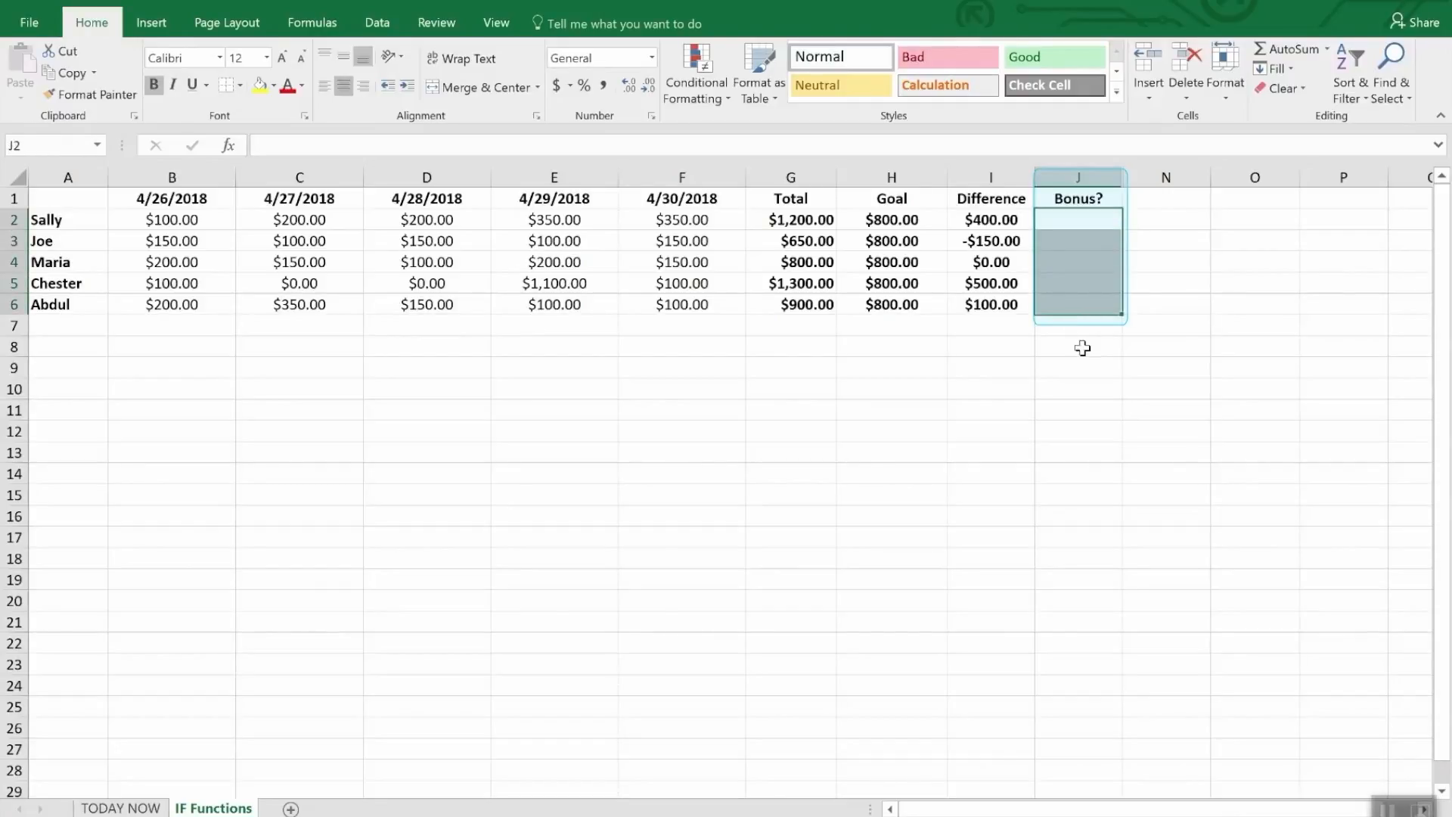
{"action": "left_click", "coordinate": [1082, 347]}
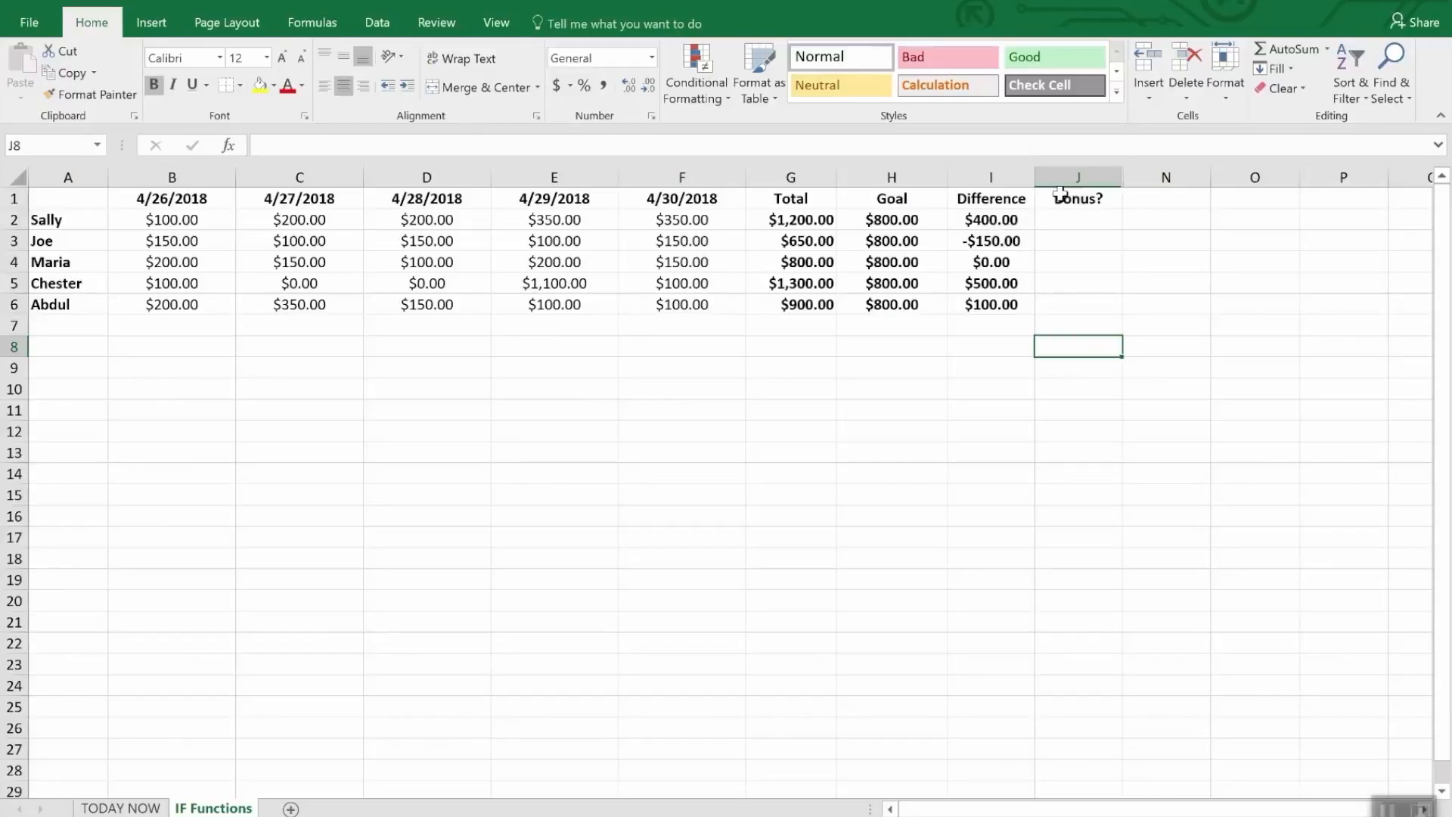
Enter the formula =IF(I2>0,"Yes","No") in cell J2 under Bonus? on the IF Functions sheet.
{"action": "left_click", "coordinate": [1083, 225]}
{"action": "type", "text": "="}
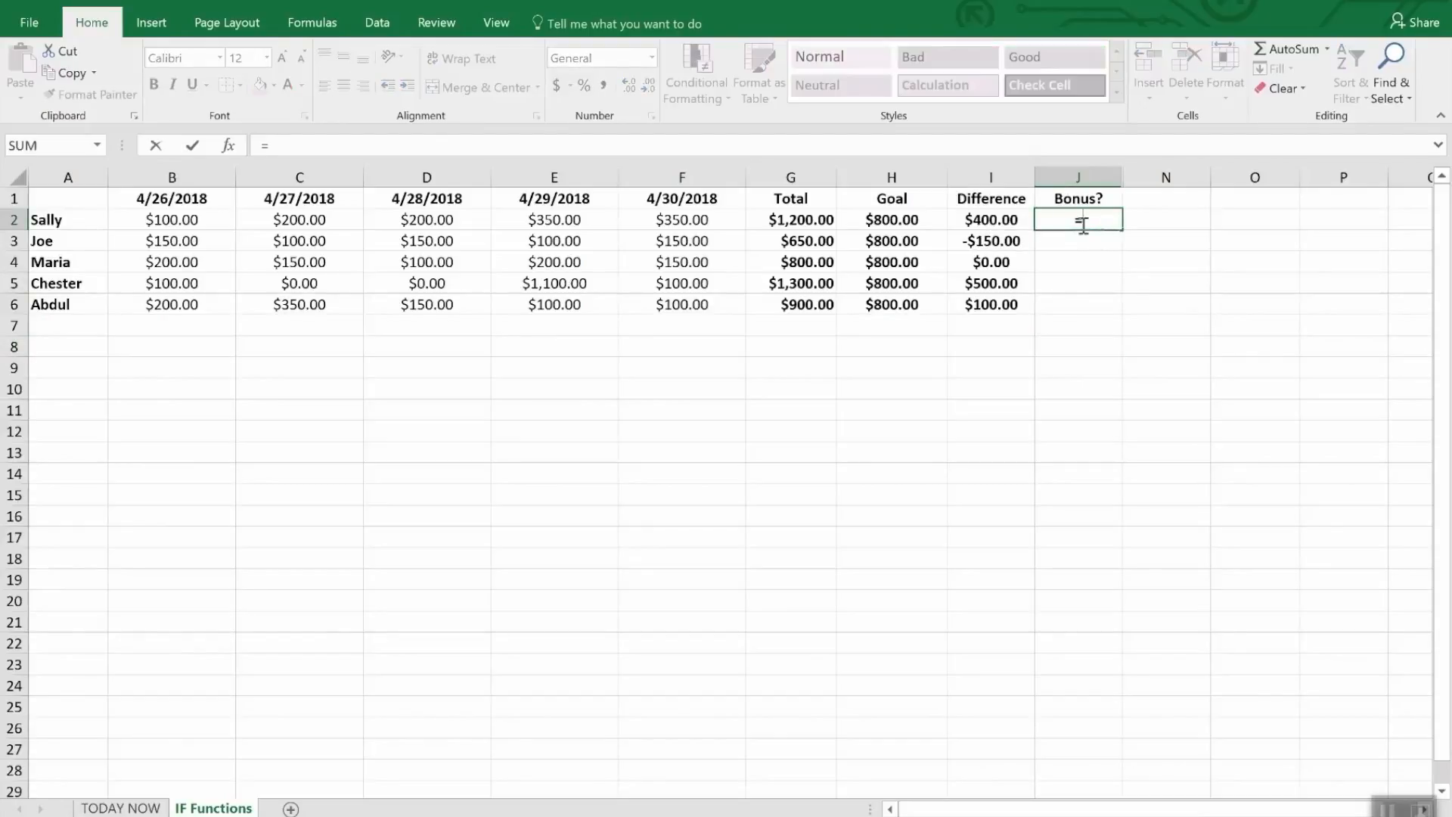
{"action": "type", "text": "IF(i2"}
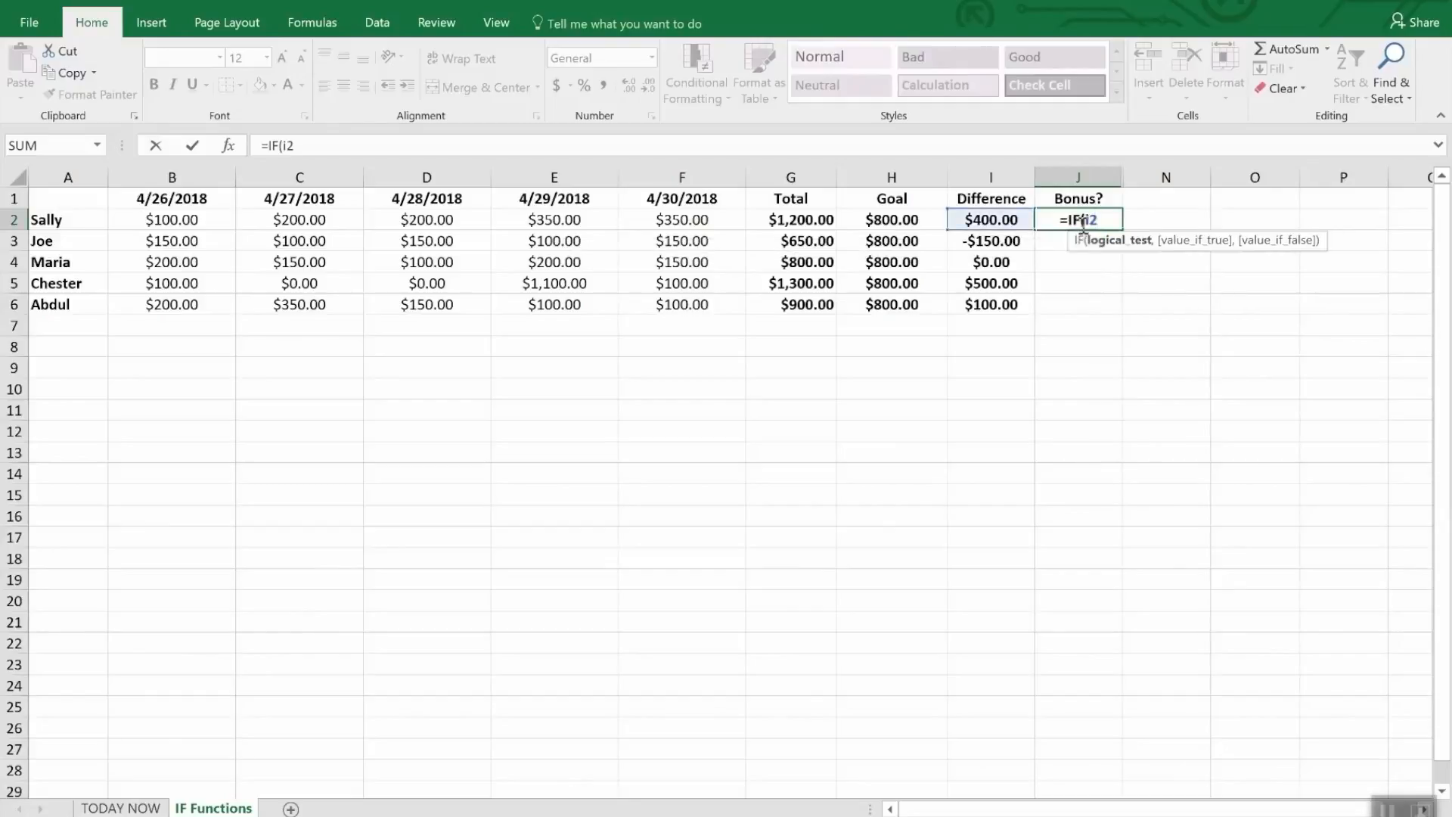
{"action": "type", "text": ">"}
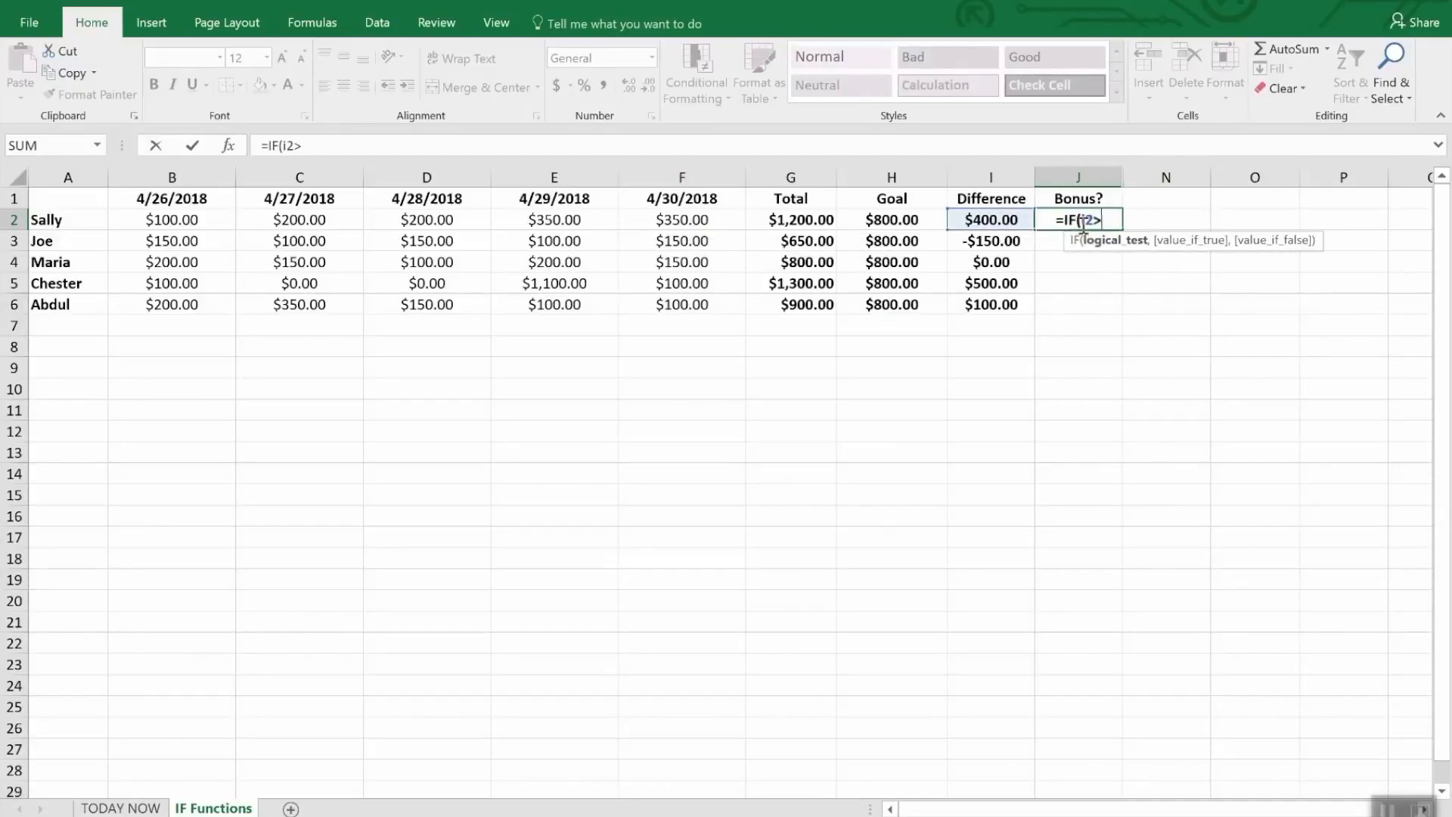
{"action": "type", "text": "0,"}
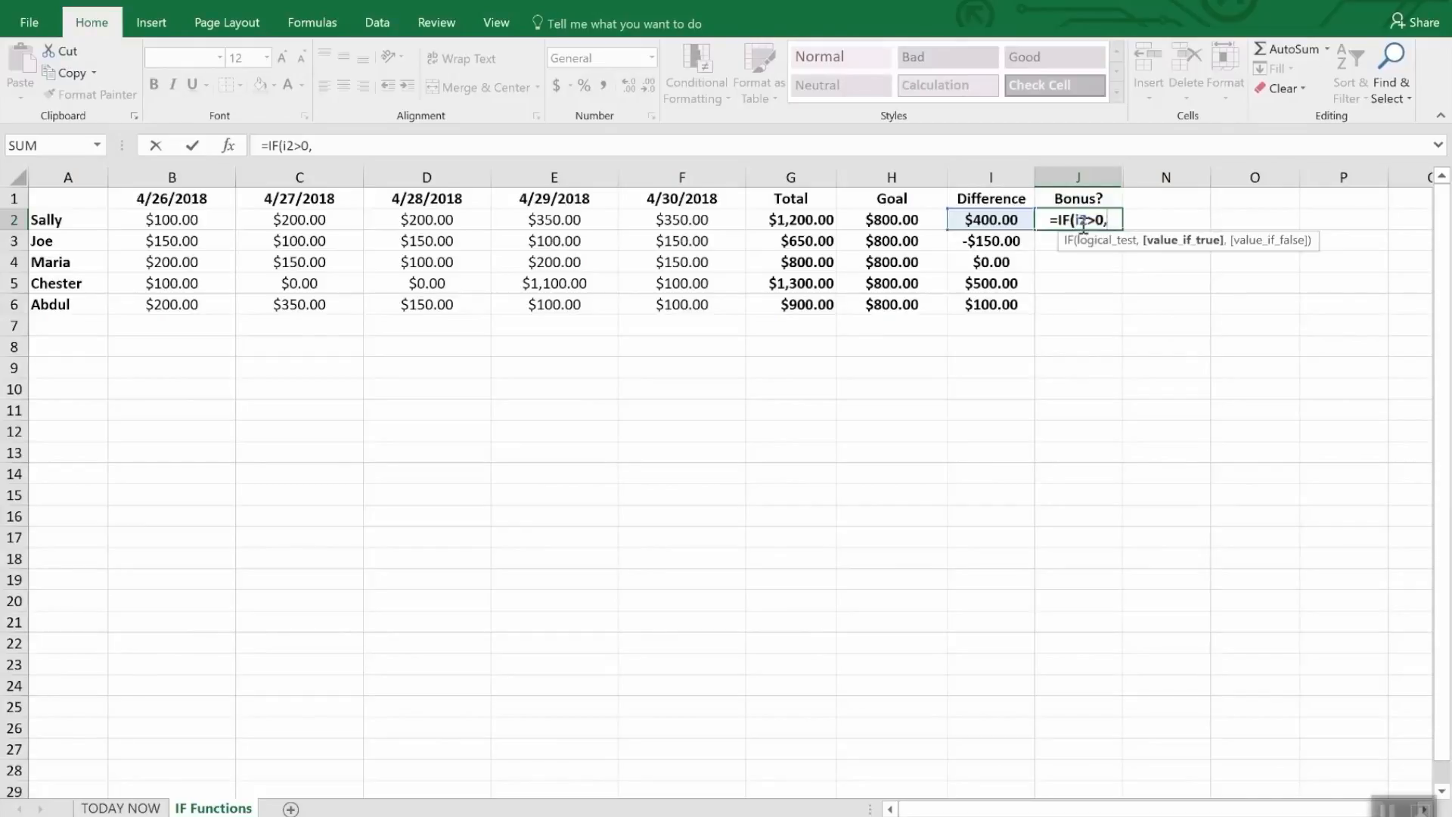
{"action": "type", "text": "\"Y"}
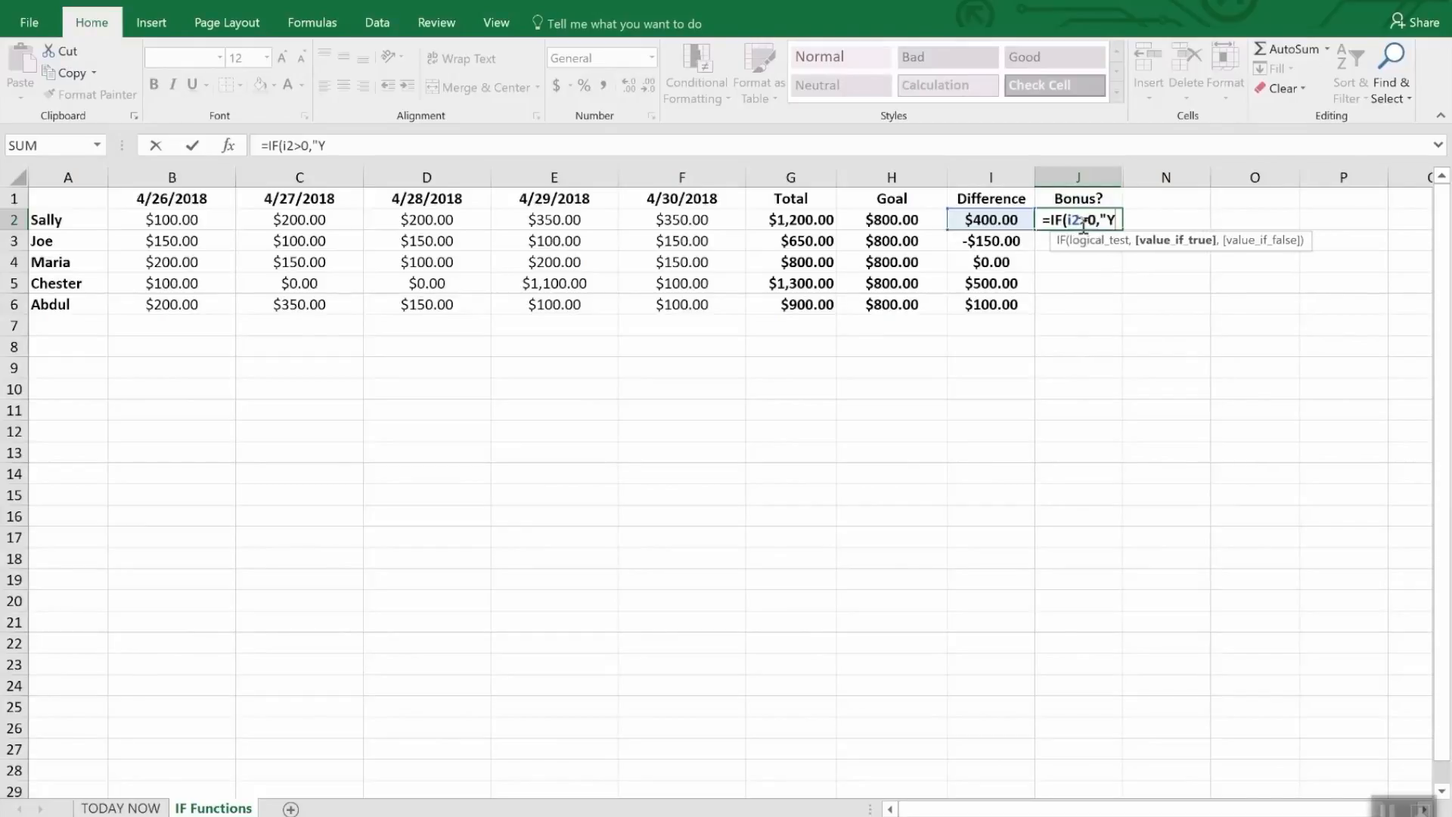
{"action": "type", "text": "es\""}
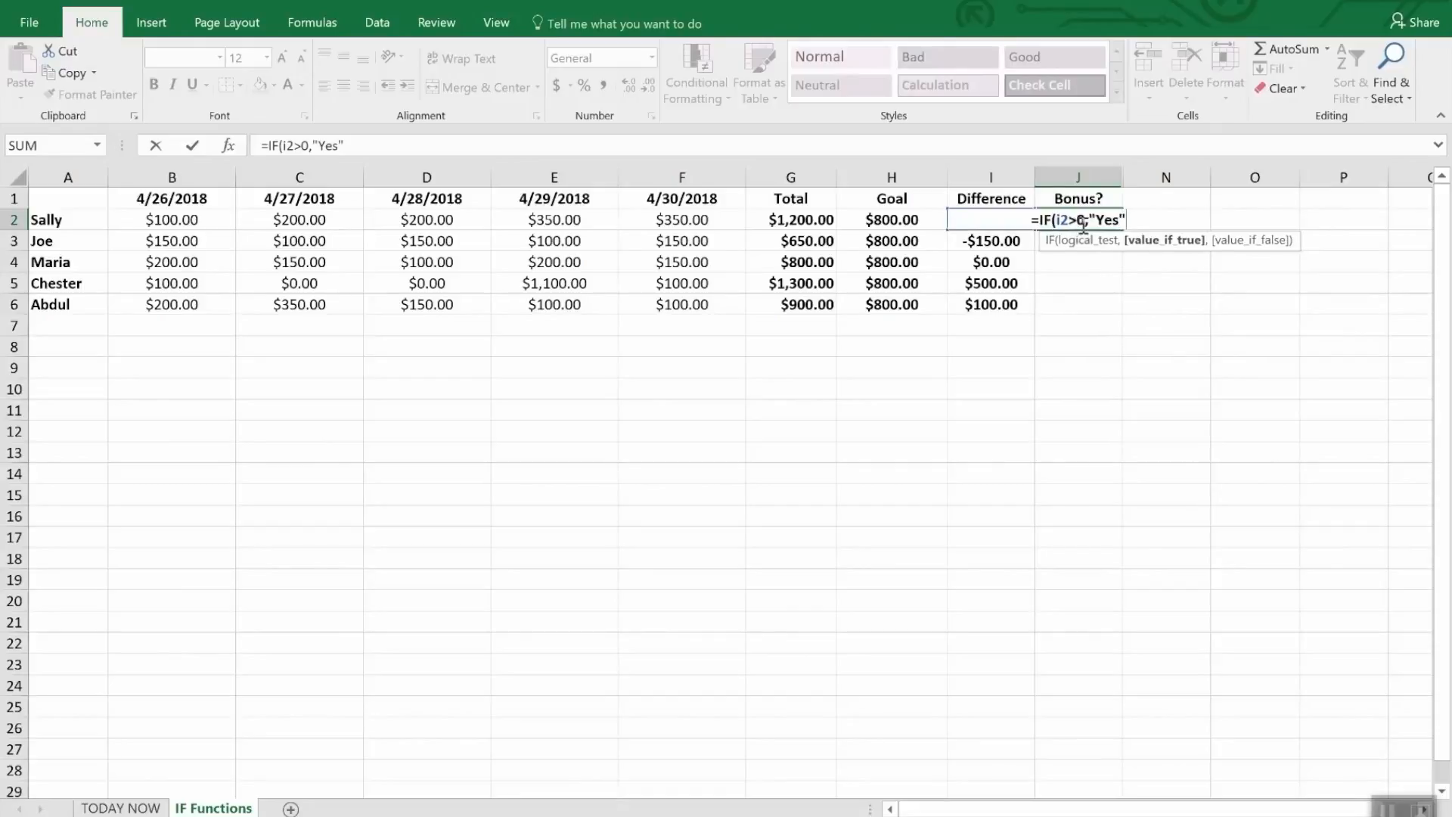
{"action": "type", "text": ",N"}
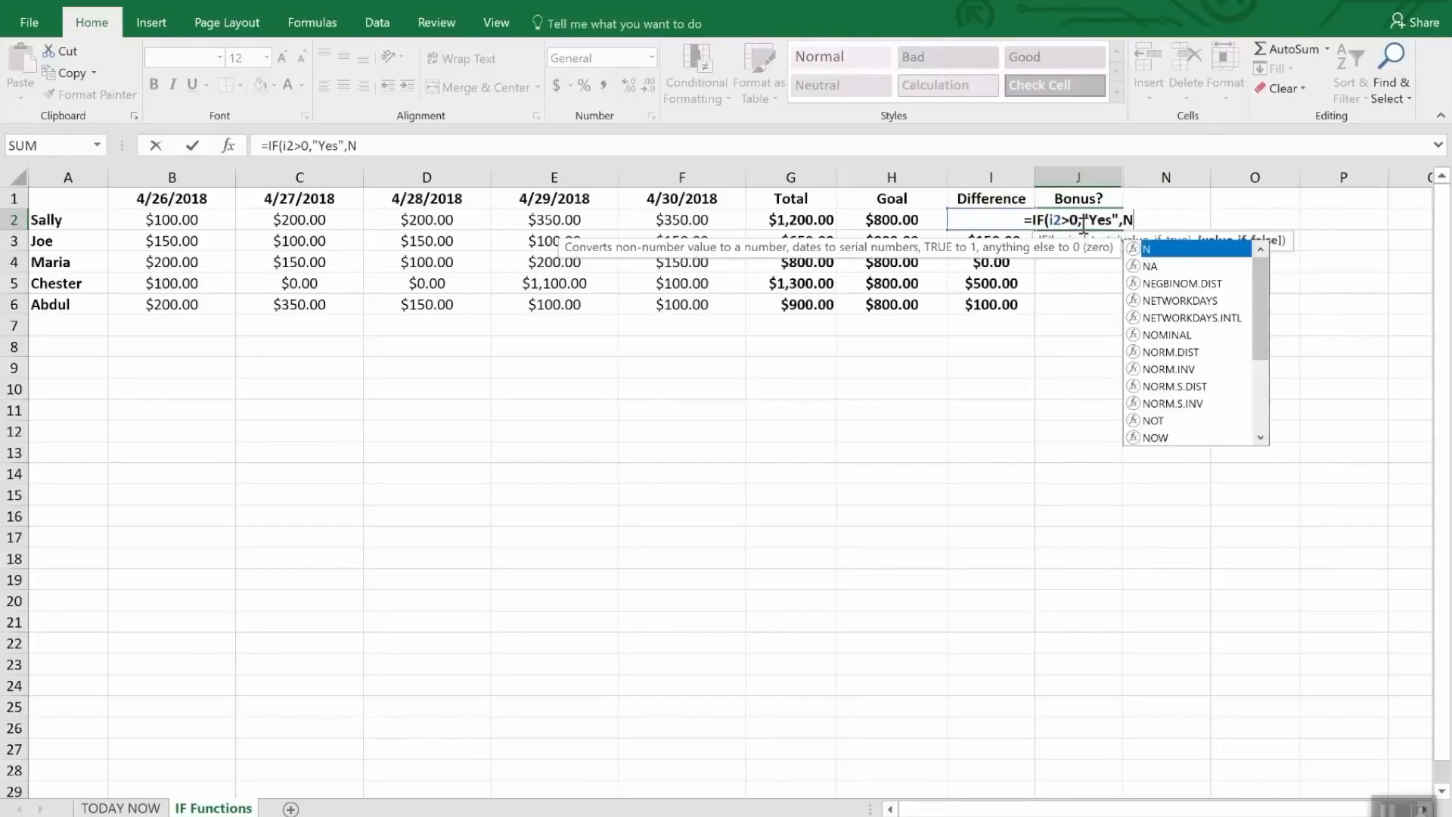
{"action": "type", "text": "o"}
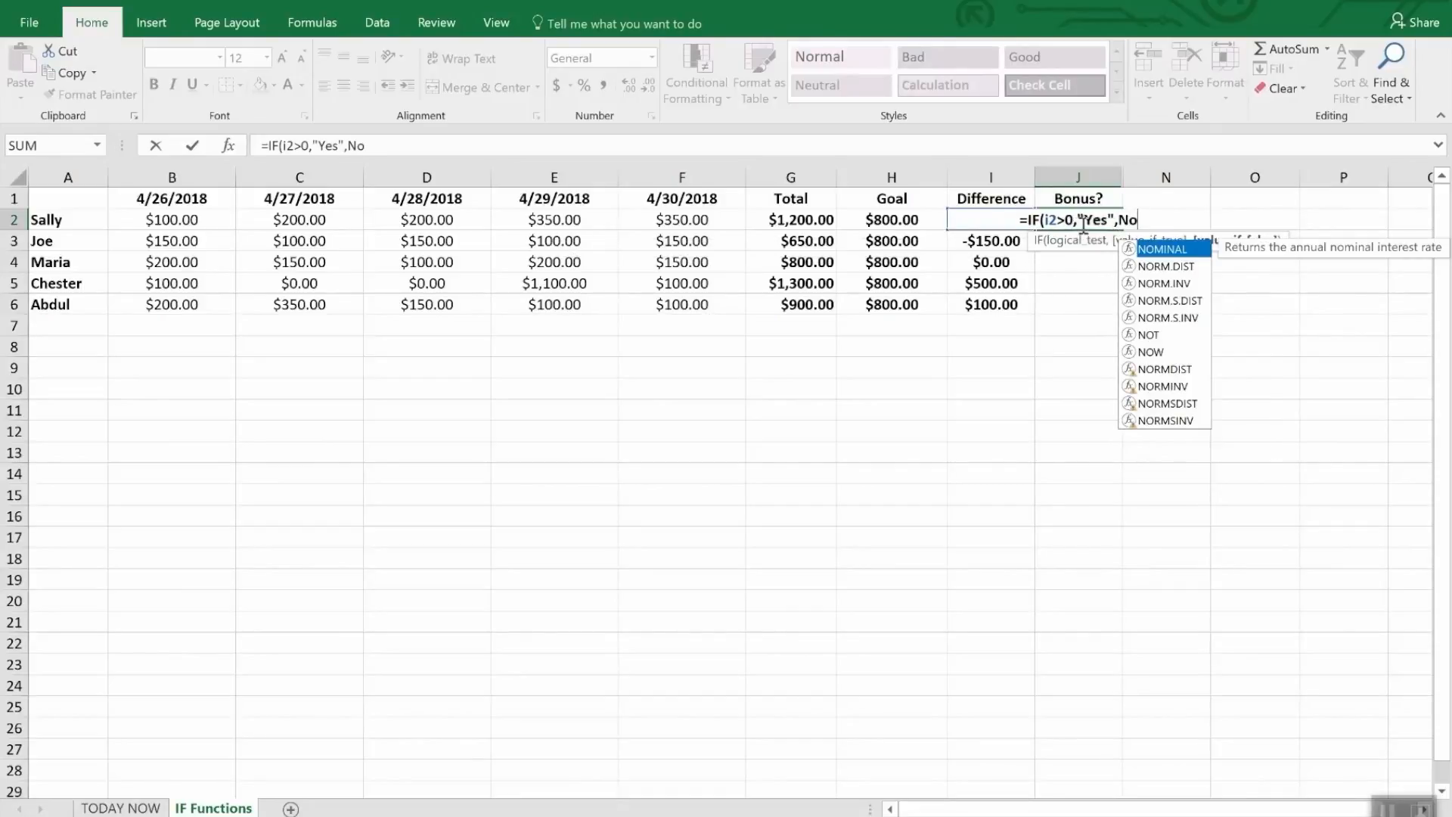
{"action": "key", "text": "BackSpace"}
{"action": "key", "text": "BackSpace"}
{"action": "type", "text": "\"N"}
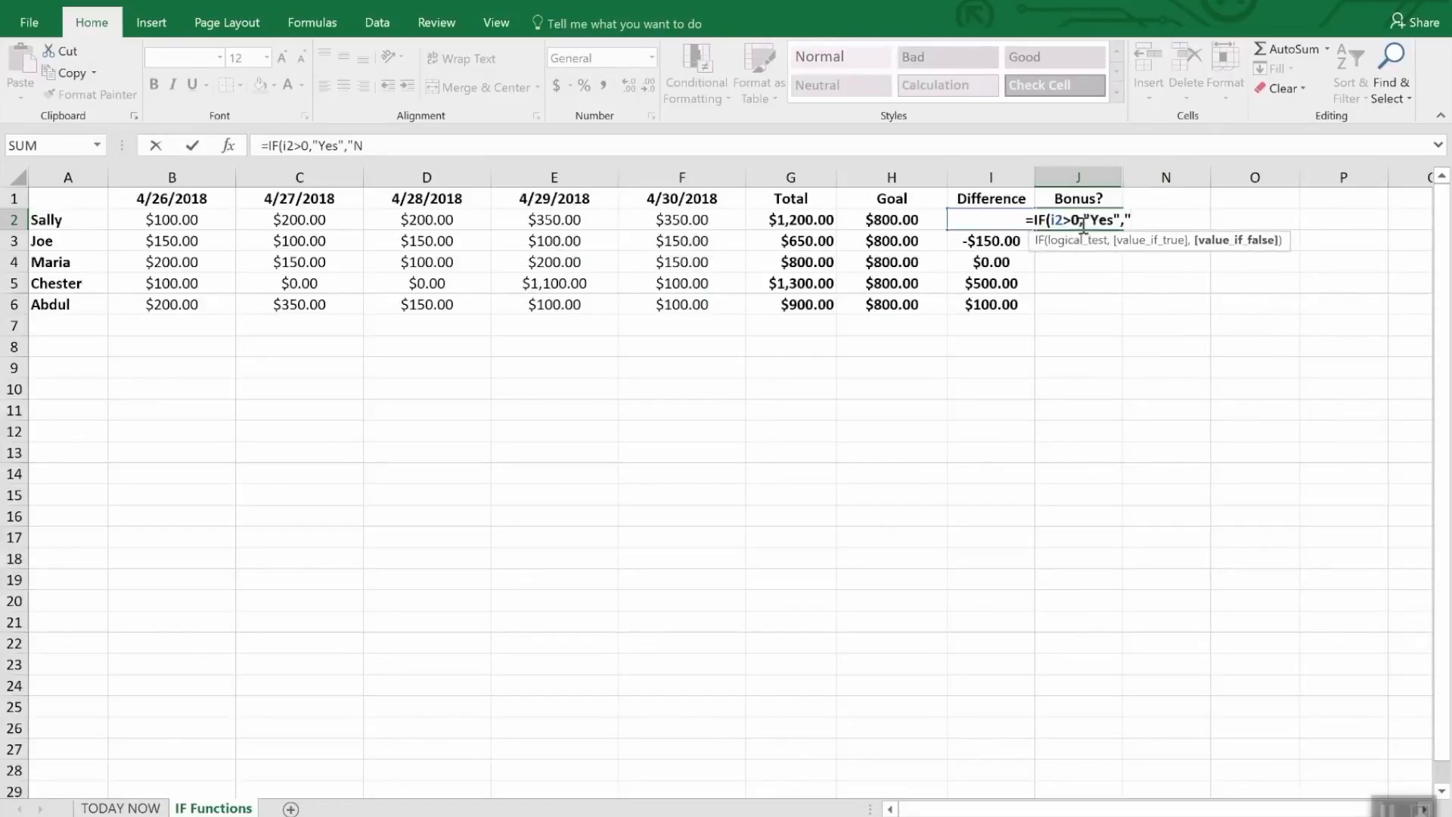
{"action": "type", "text": "o\""}
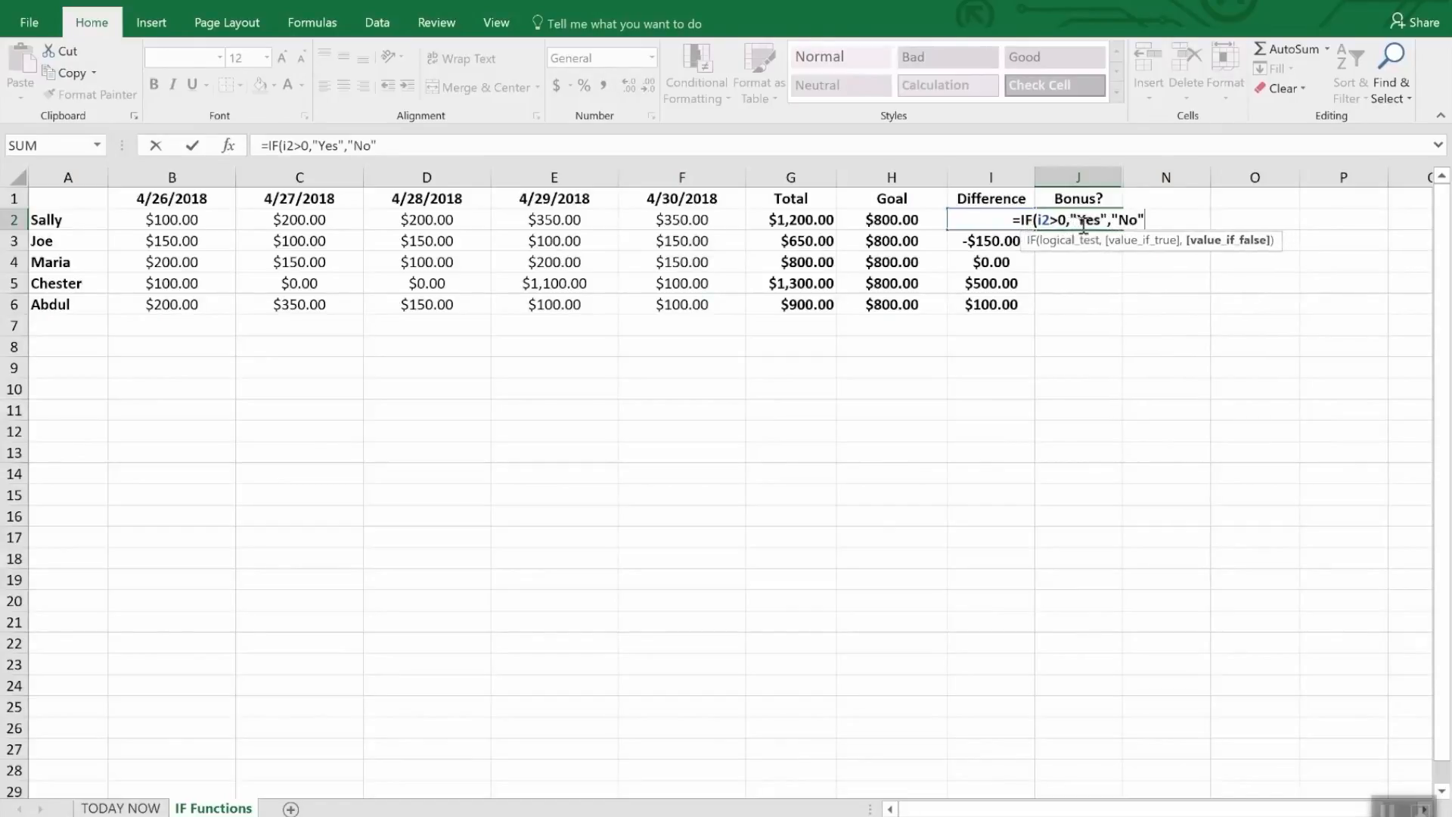
{"action": "type", "text": ")"}
{"action": "key", "text": "Return"}
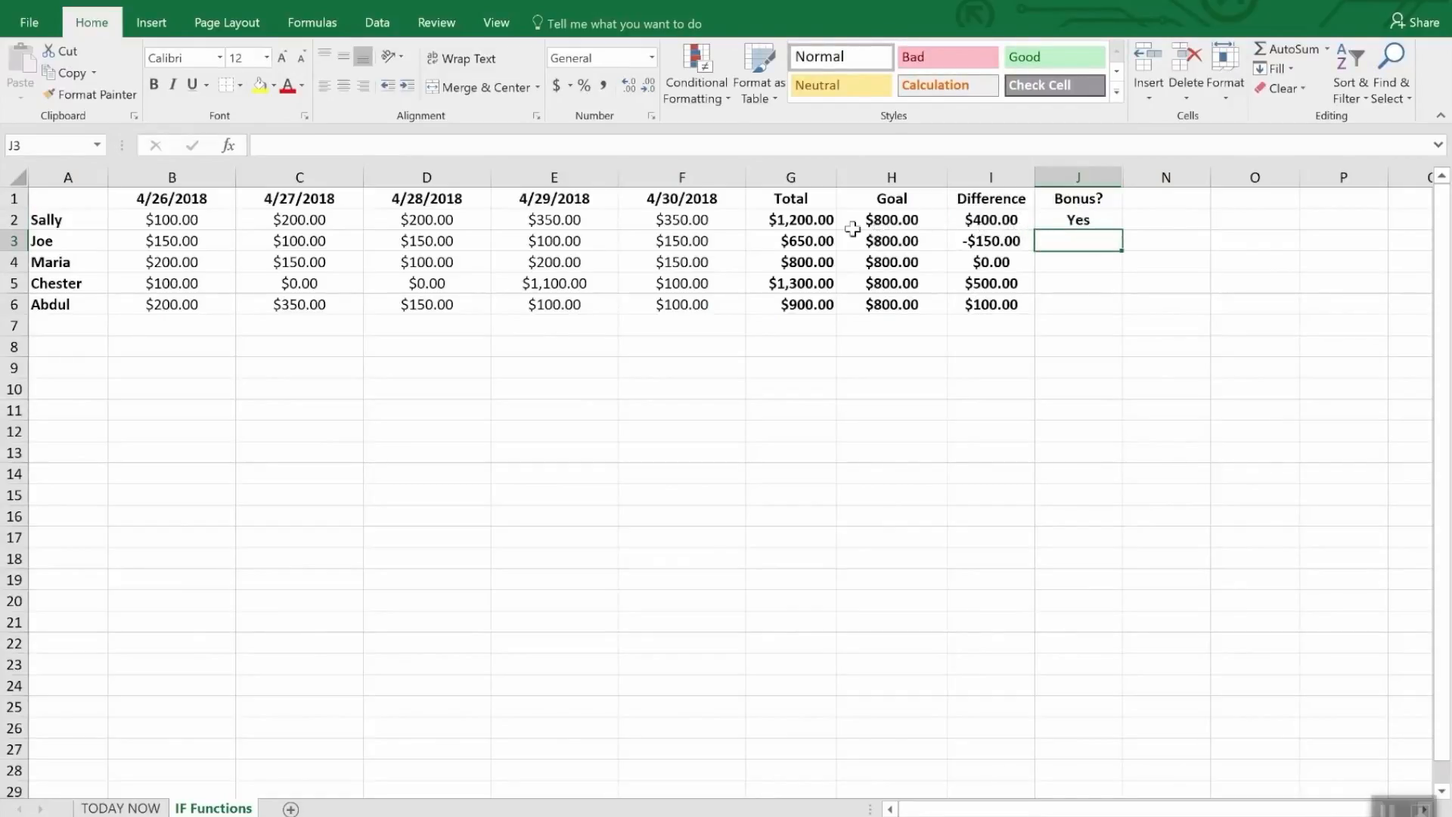
Fill the Bonus? formula from J2 down through J6.
{"action": "left_click", "coordinate": [1098, 281]}
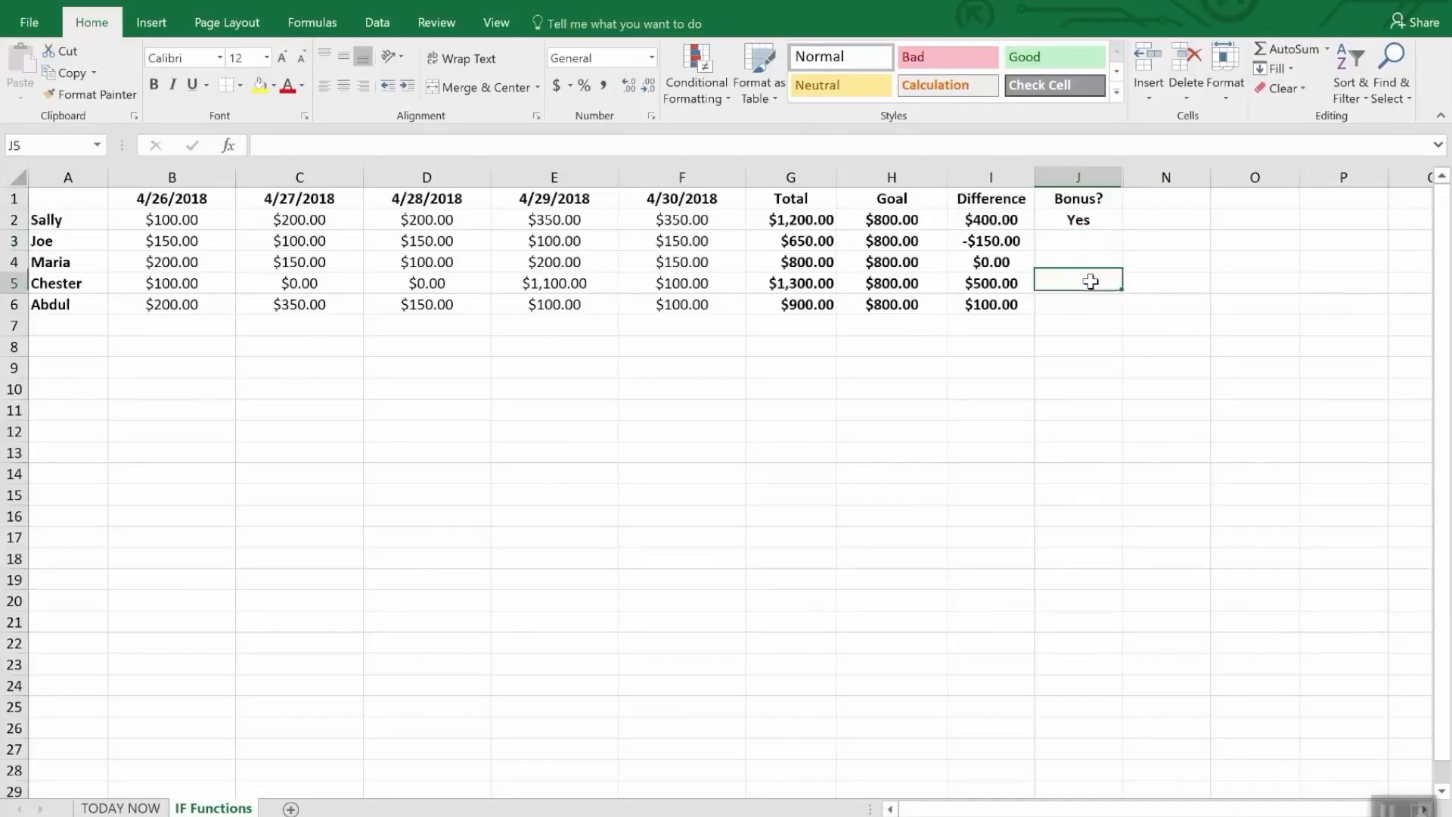
{"action": "left_click", "coordinate": [1077, 220]}
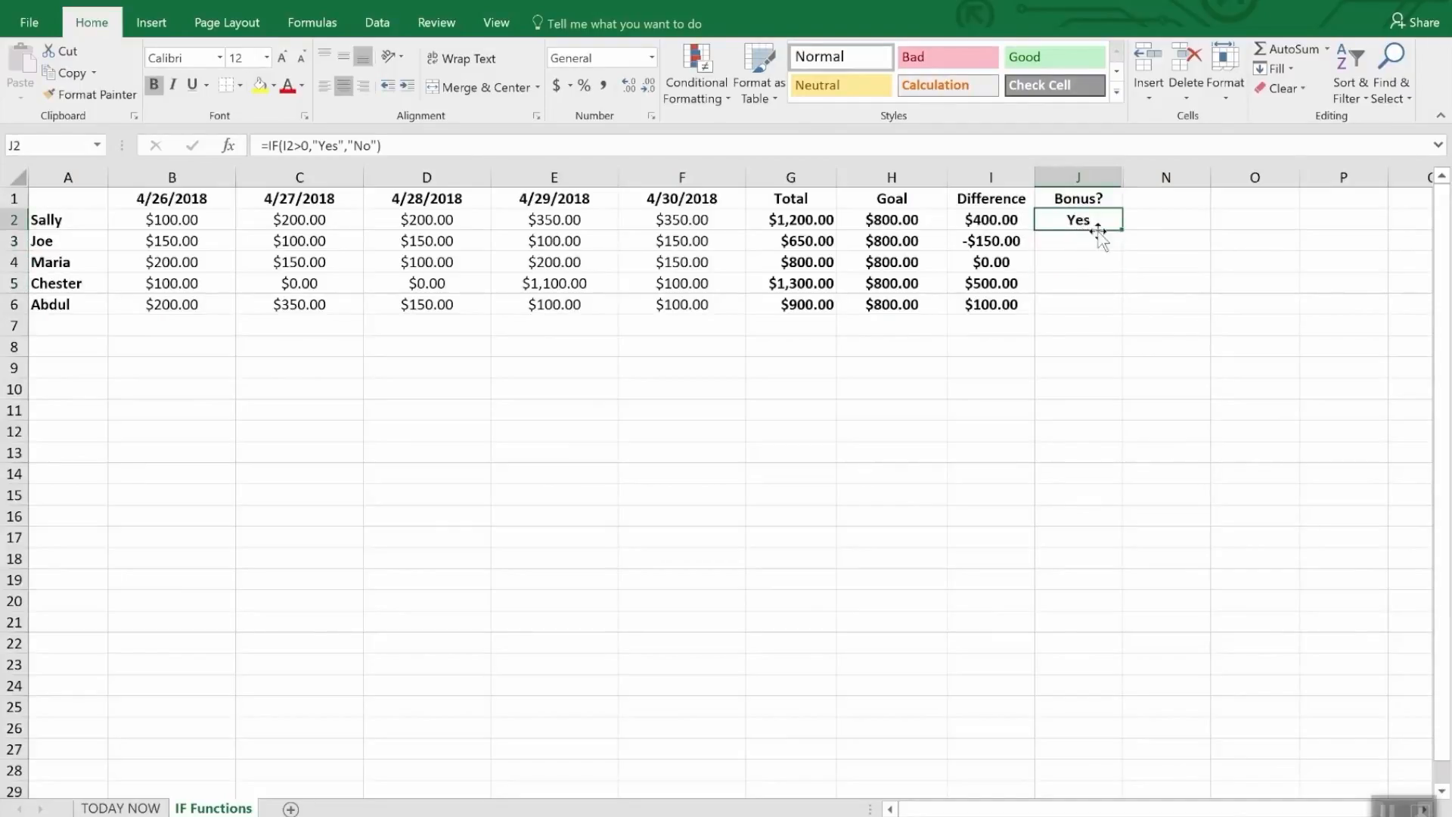
{"action": "left_click_drag", "start_coordinate": [1122, 229], "coordinate": [1123, 313]}
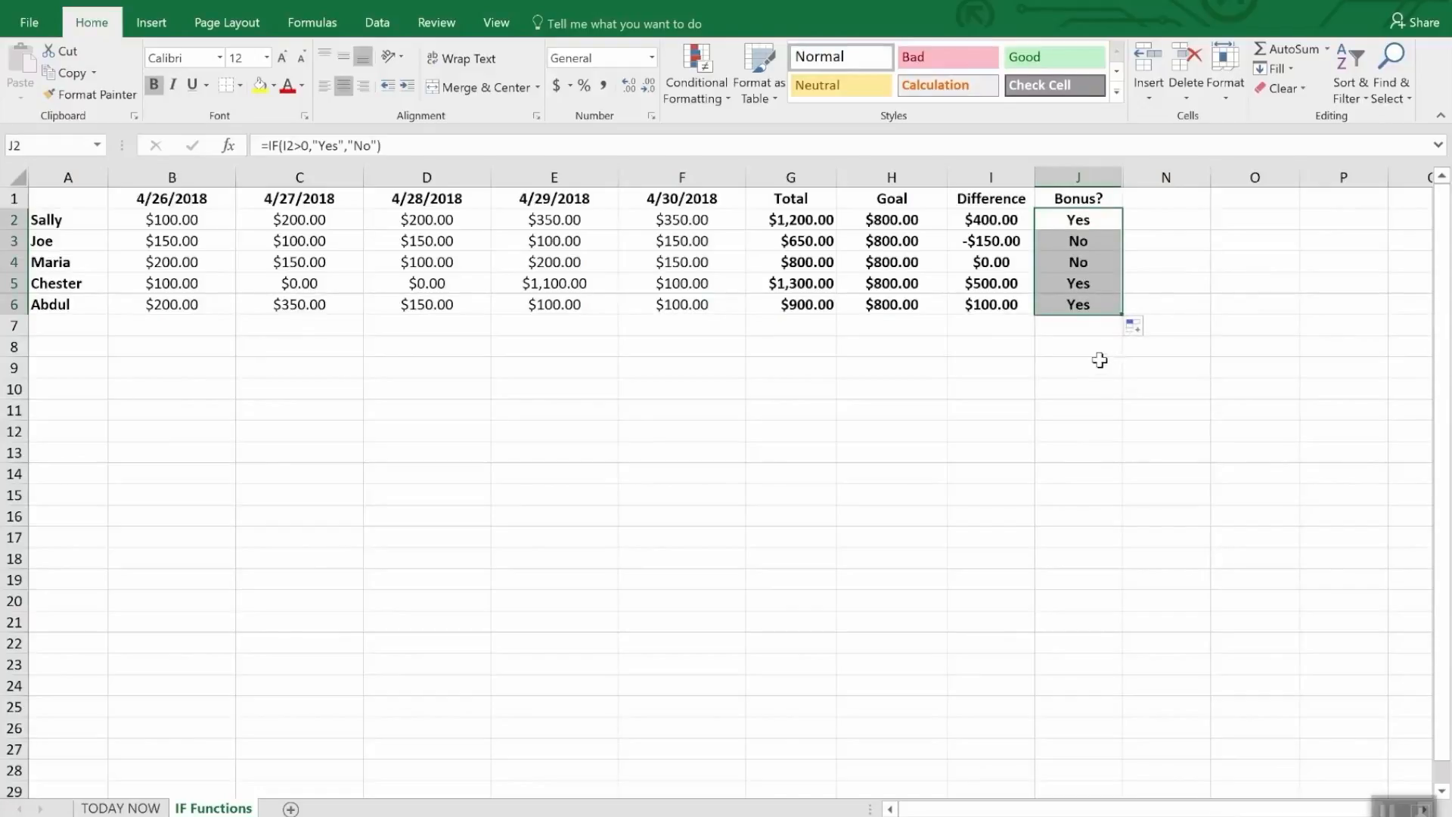
{"action": "left_click", "coordinate": [1101, 365]}
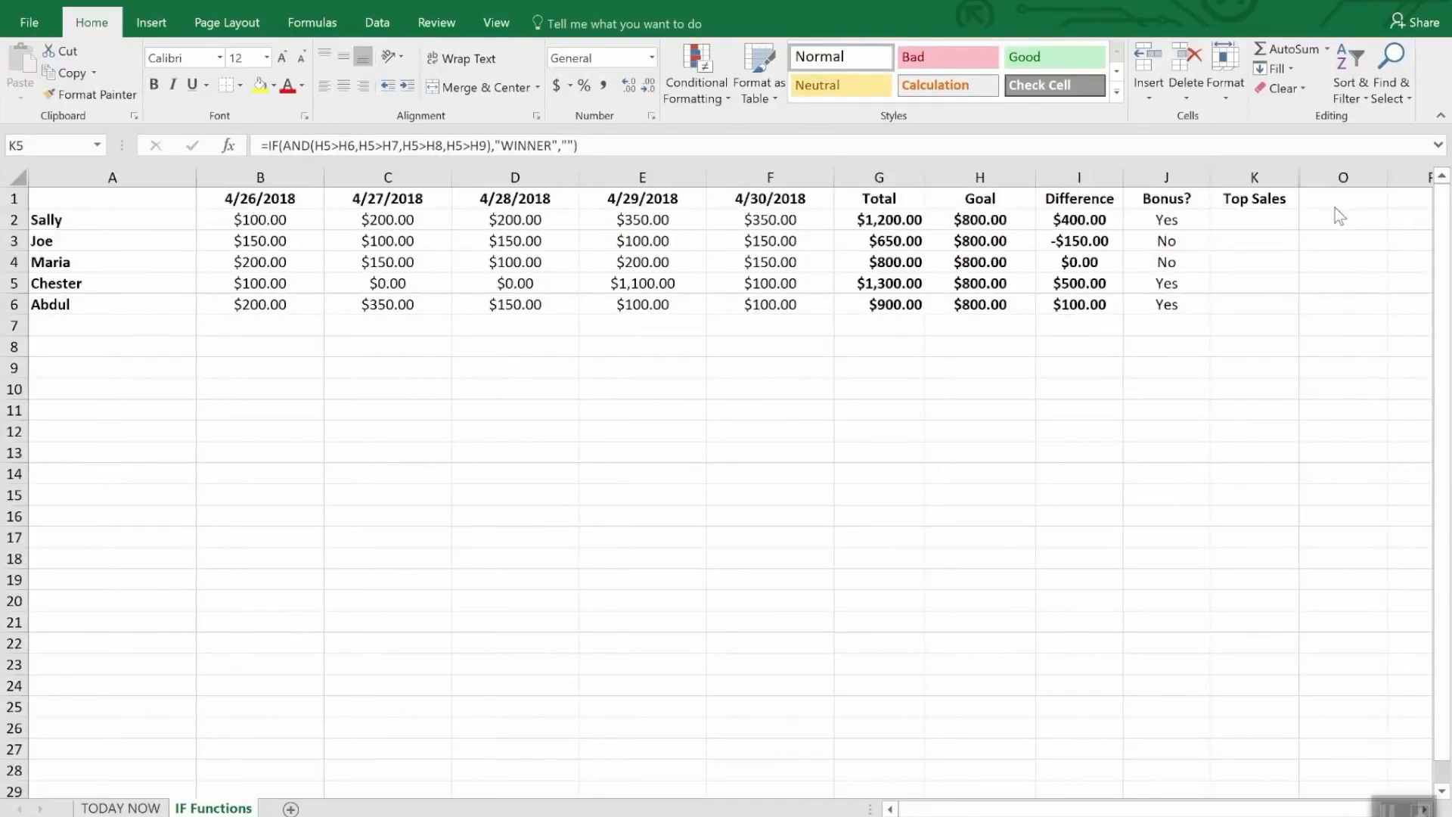
Enter the formula =IF(AND(I5>I2,I5>I3,I5>I4,I5>I6),"WINNER","") in cell K5 under Top Sales.
{"action": "left_click", "coordinate": [1257, 199]}
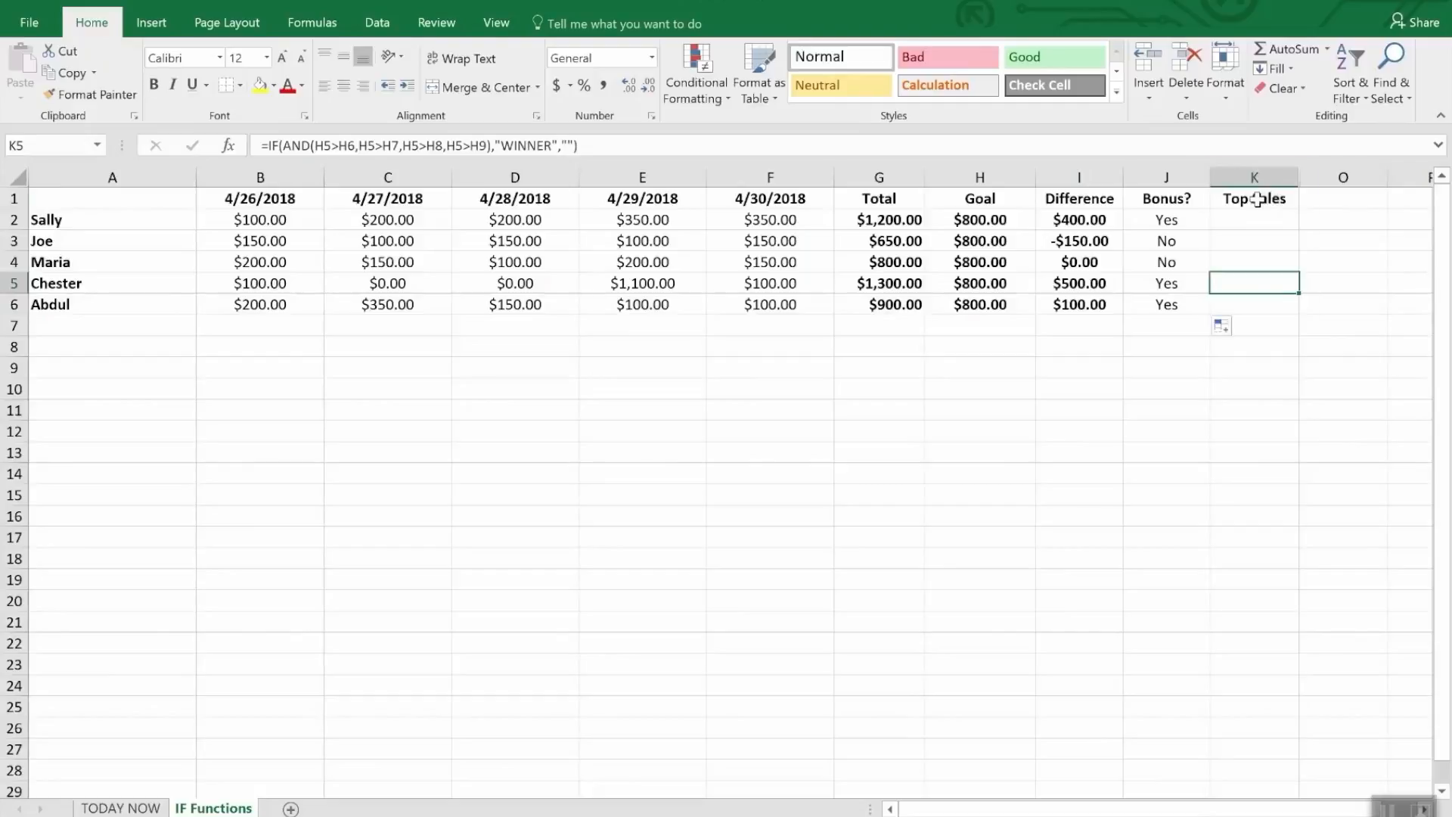
{"action": "left_click", "coordinate": [1257, 199]}
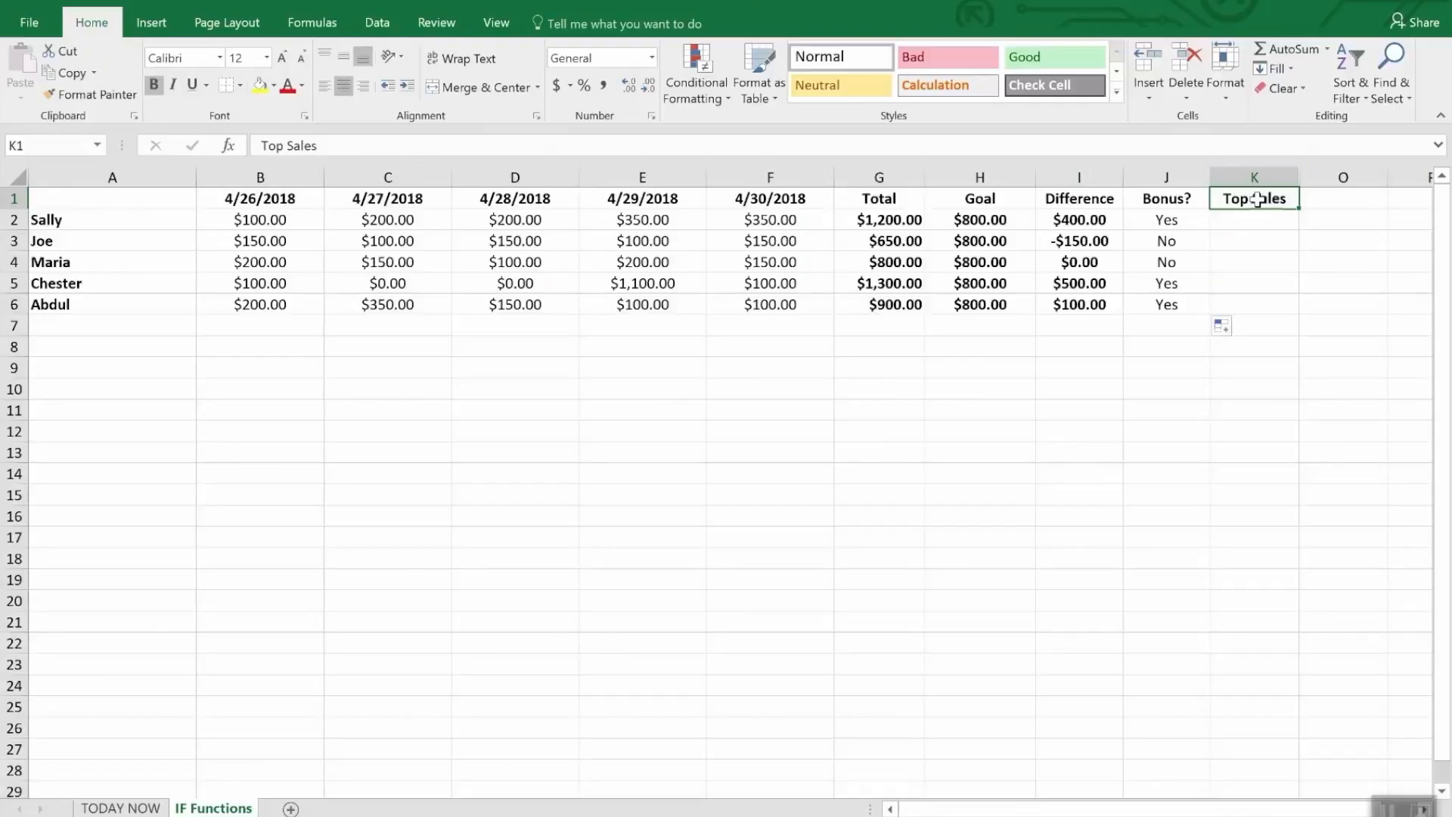
{"action": "left_click", "coordinate": [1237, 287]}
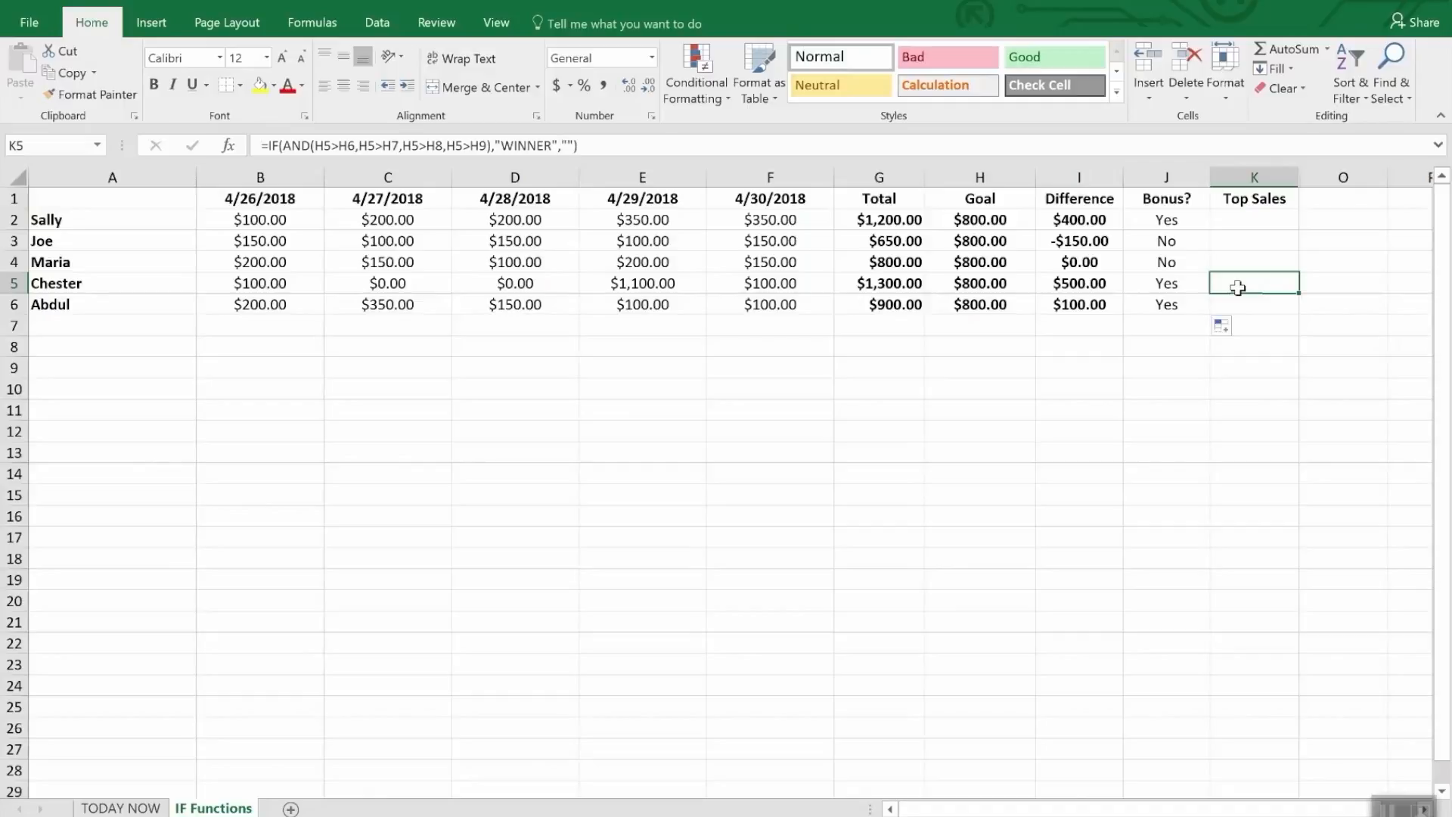
{"action": "type", "text": "="}
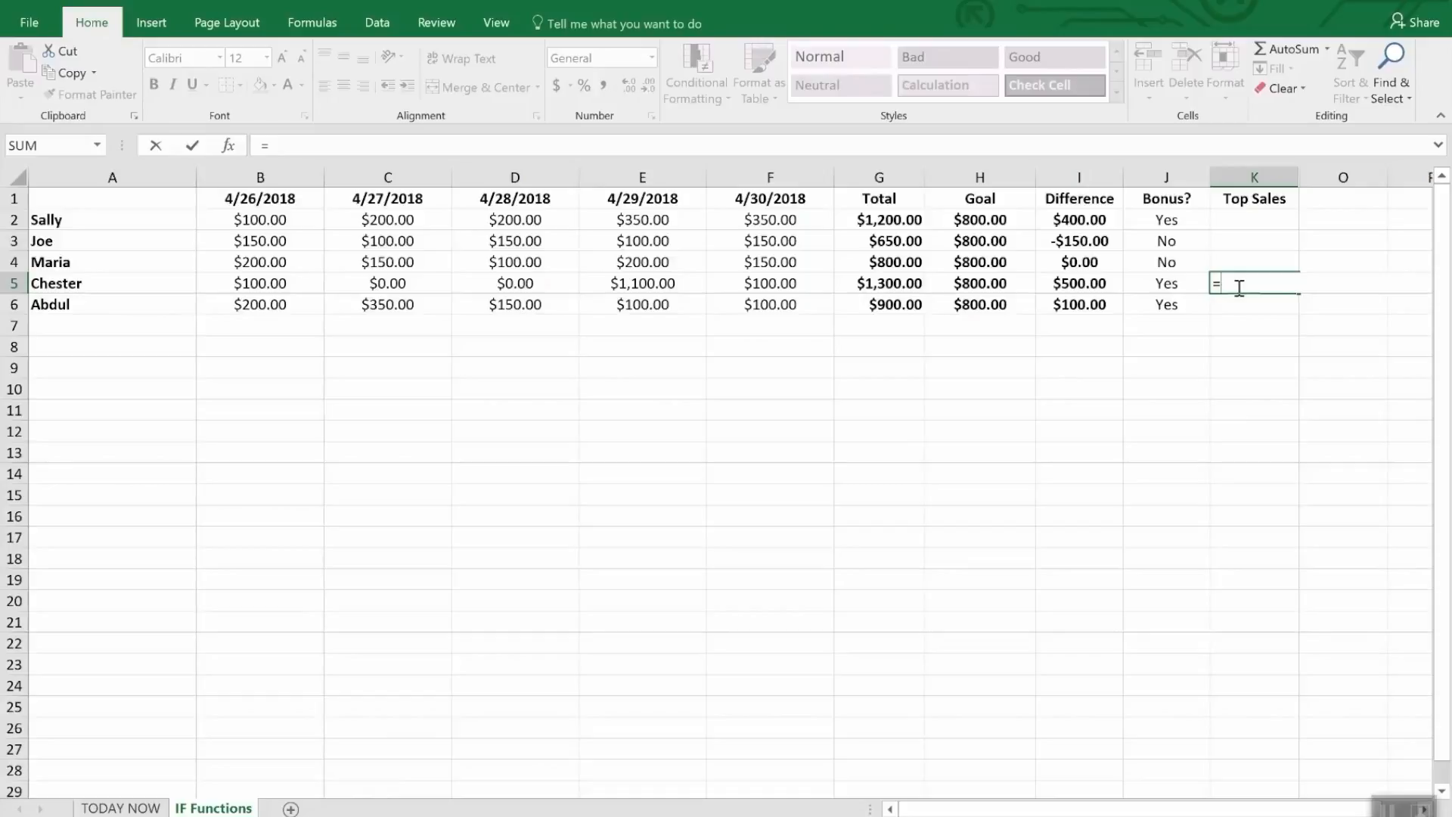
{"action": "type", "text": "IF("}
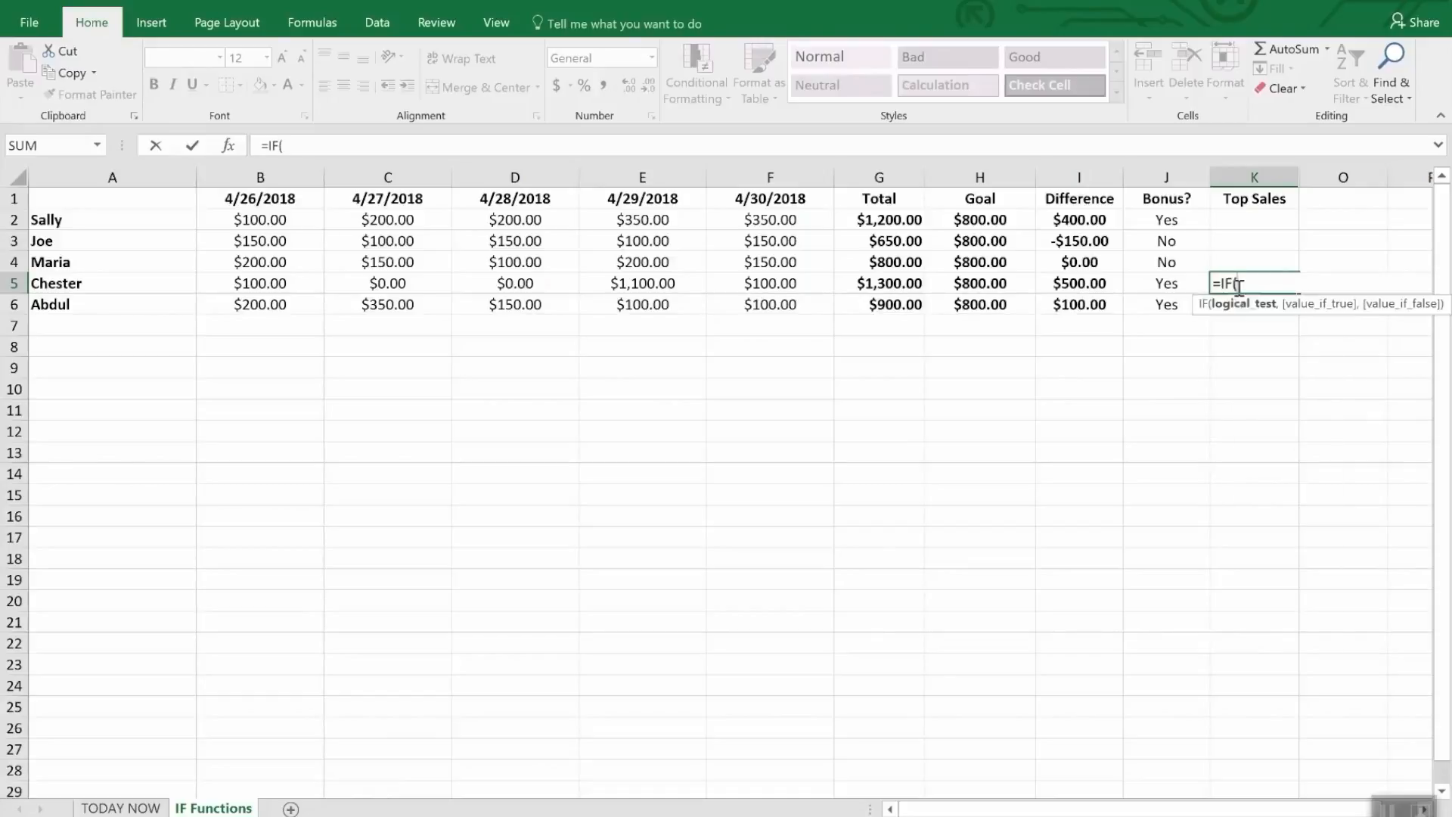
{"action": "type", "text": "and("}
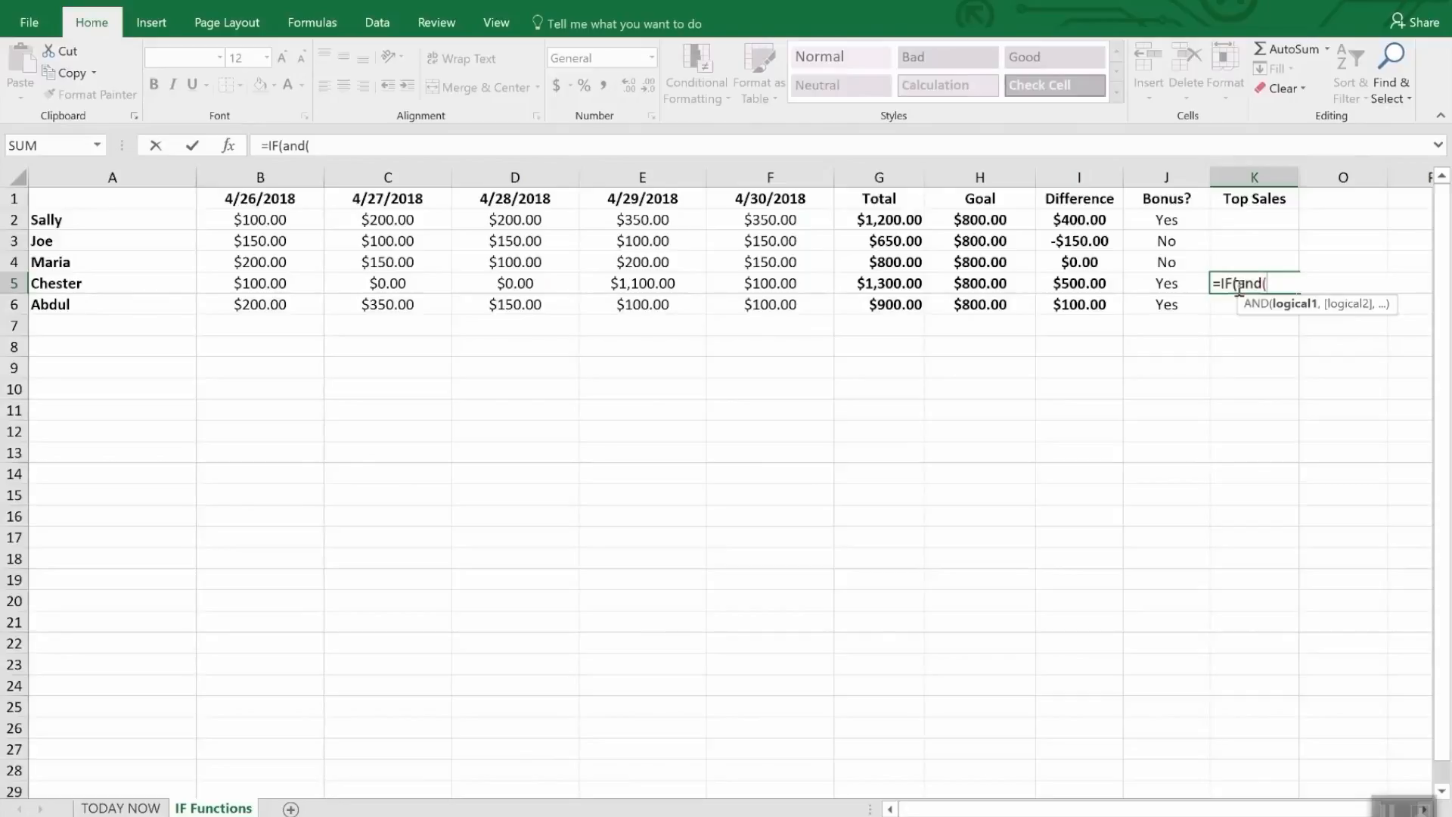
{"action": "type", "text": "i5"}
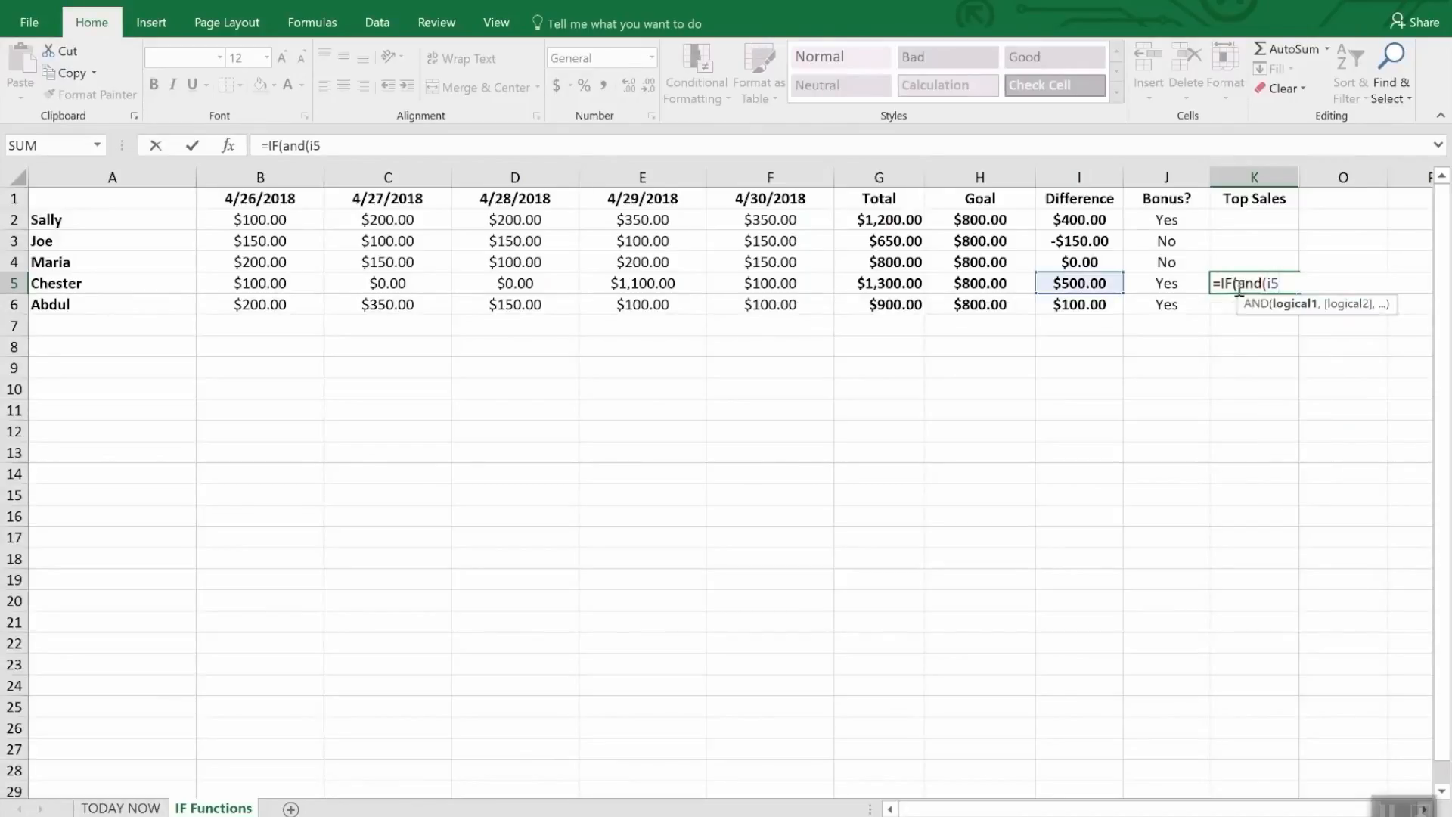
{"action": "type", "text": ">i2,I"}
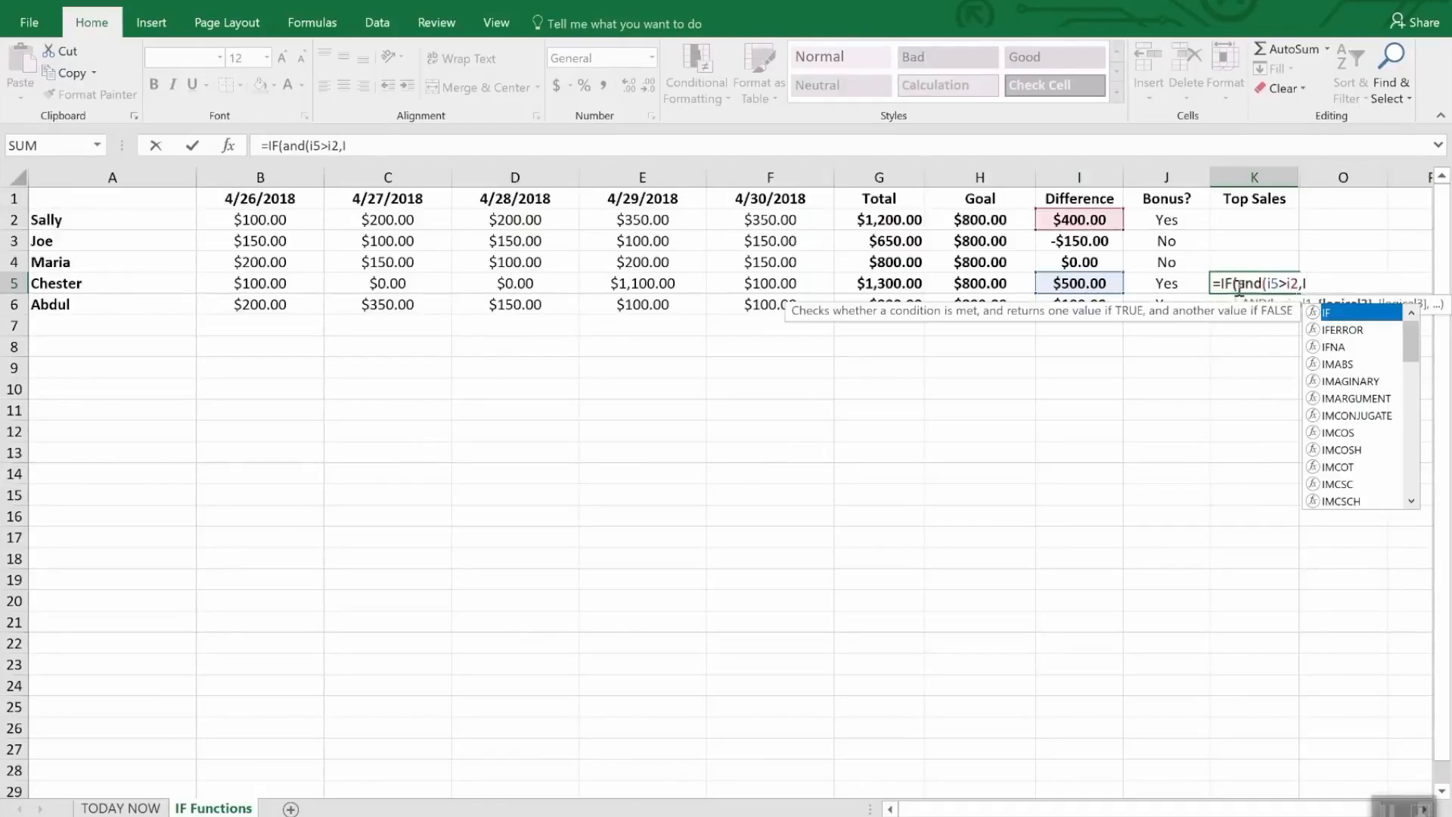
{"action": "type", "text": "5>"}
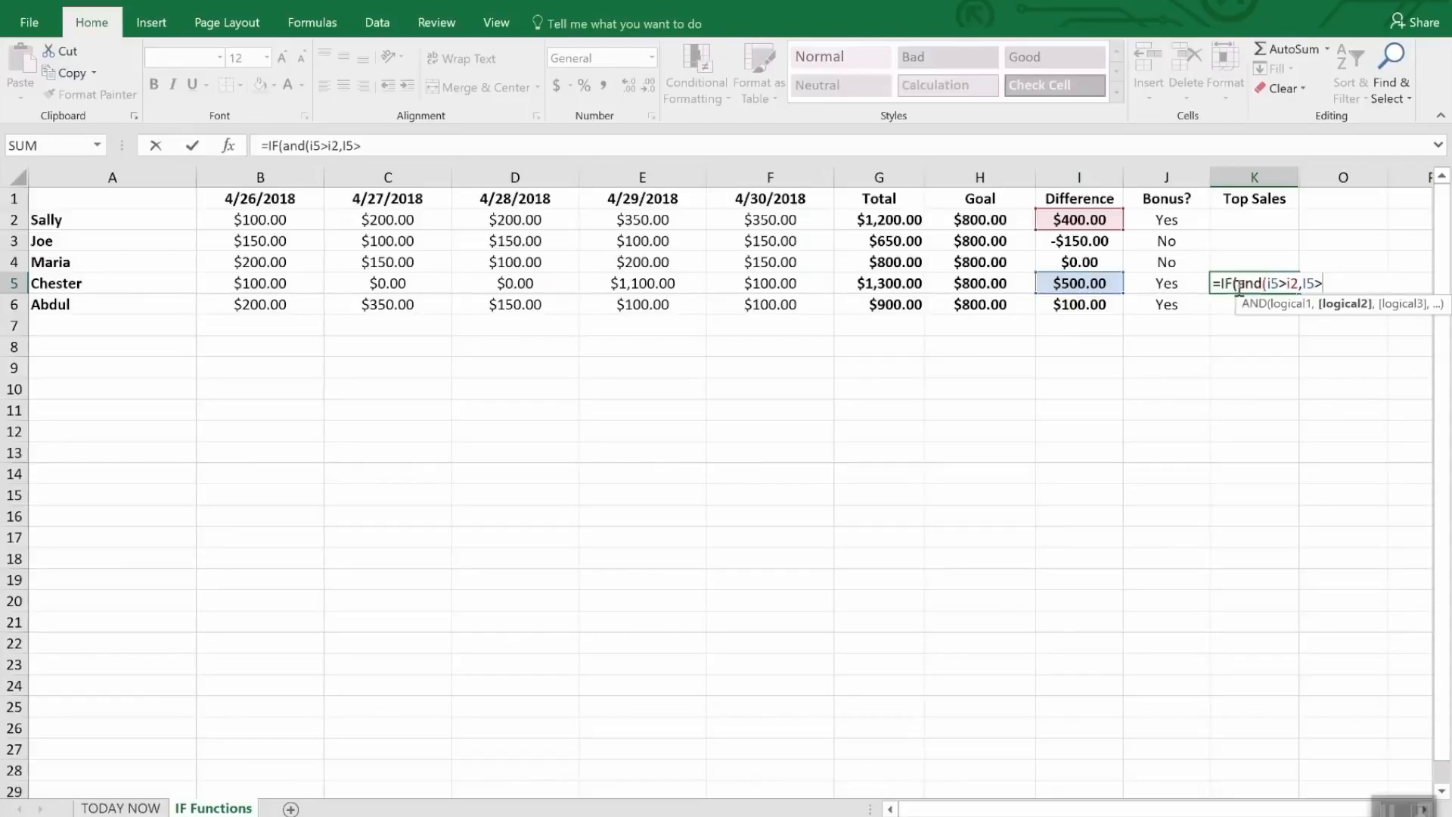
{"action": "type", "text": "i3,I"}
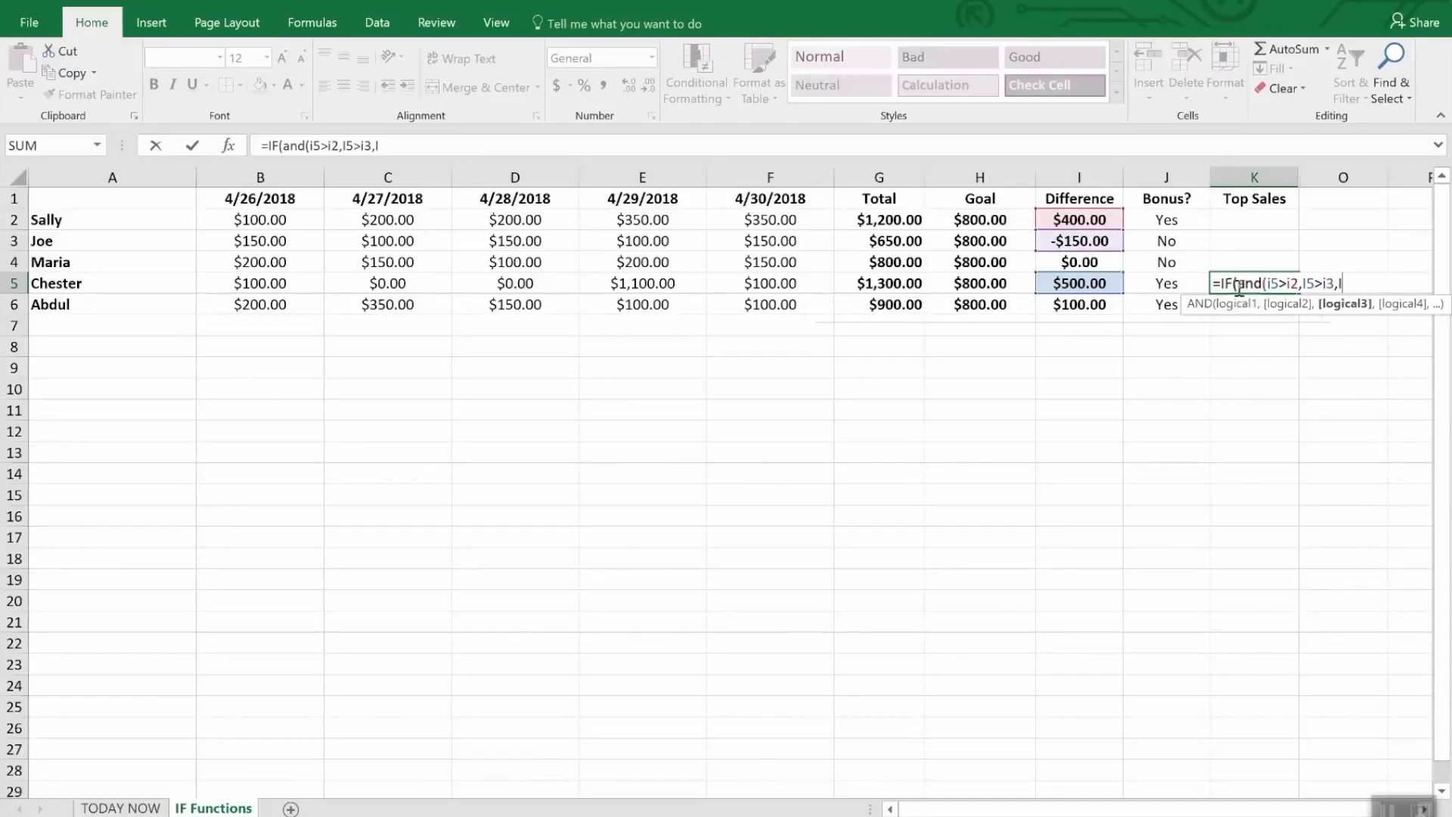
{"action": "type", "text": "6"}
{"action": "key", "text": "BackSpace"}
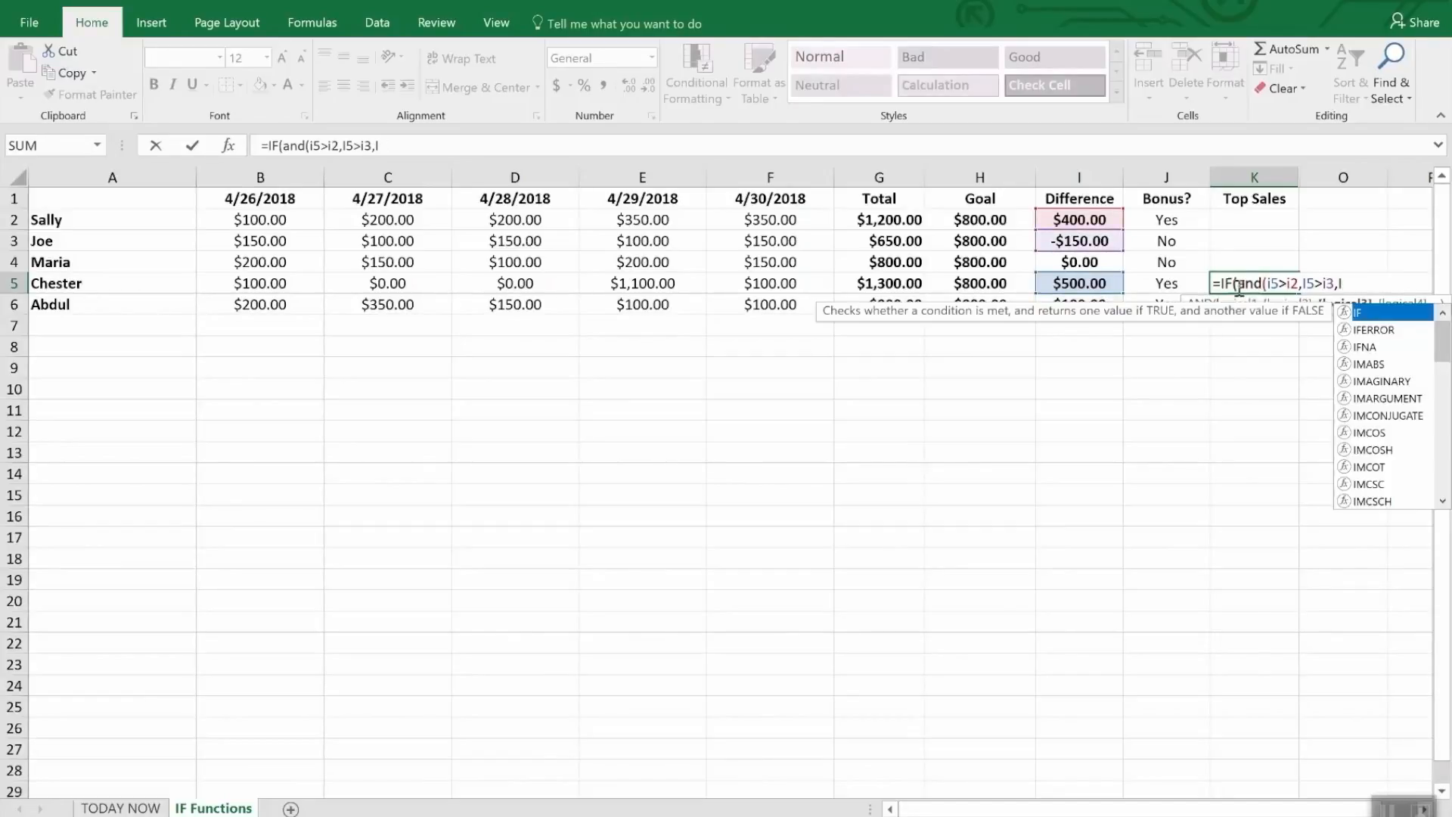
{"action": "type", "text": "6"}
{"action": "key", "text": "BackSpace"}
{"action": "type", "text": "5>"}
{"action": "type", "text": "i4"}
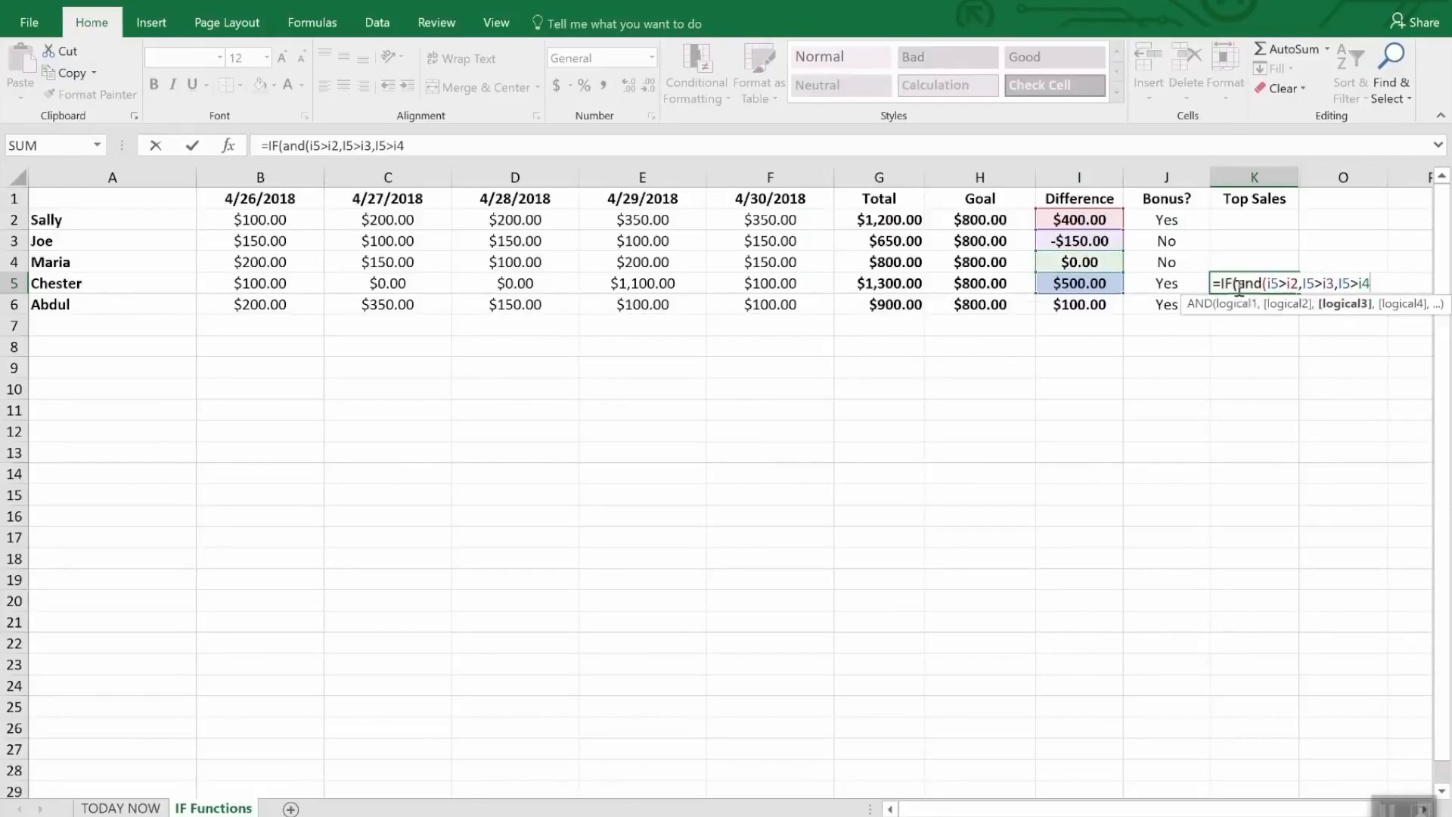
{"action": "type", "text": ",I5>"}
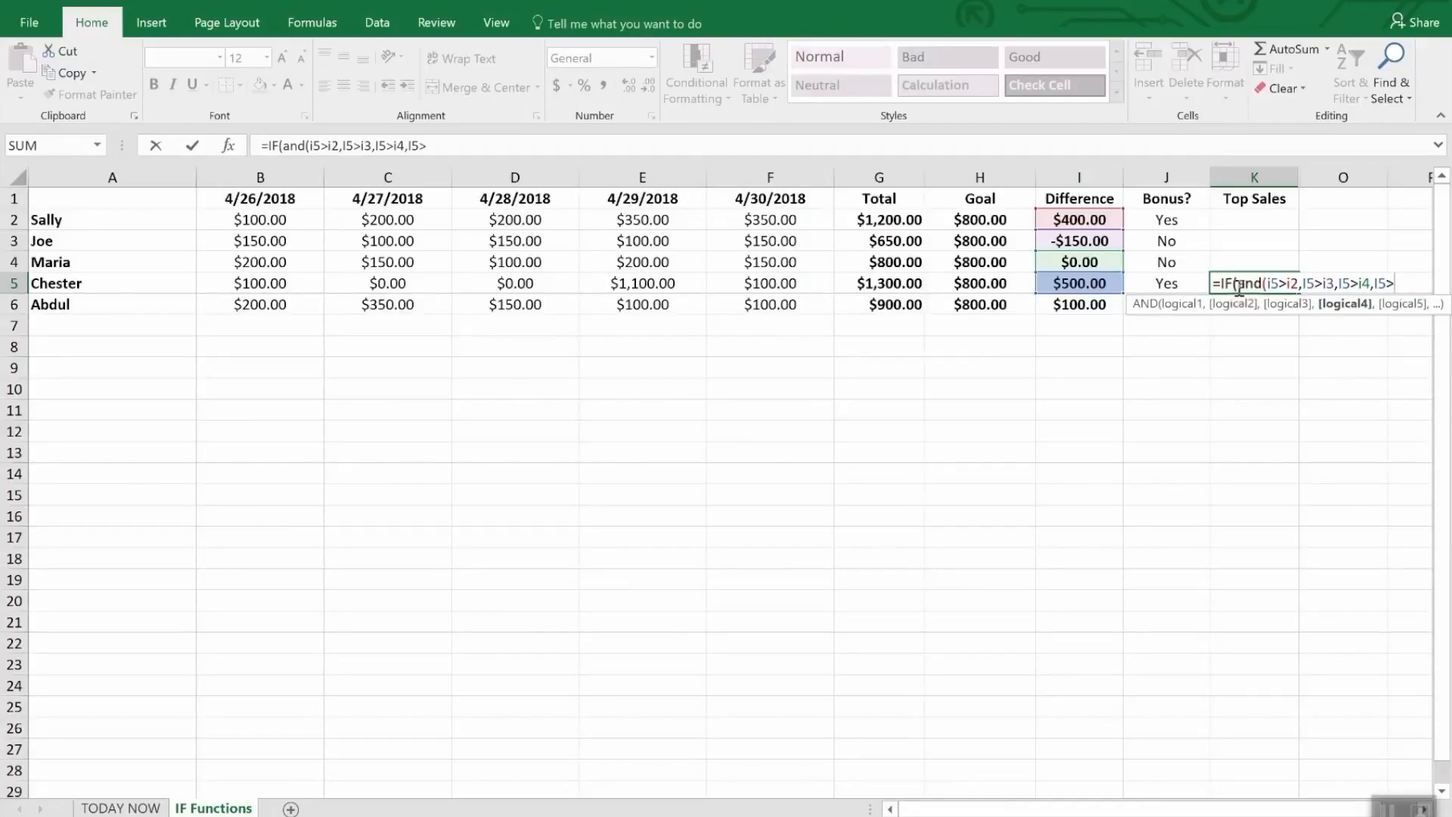
{"action": "type", "text": "i6),"}
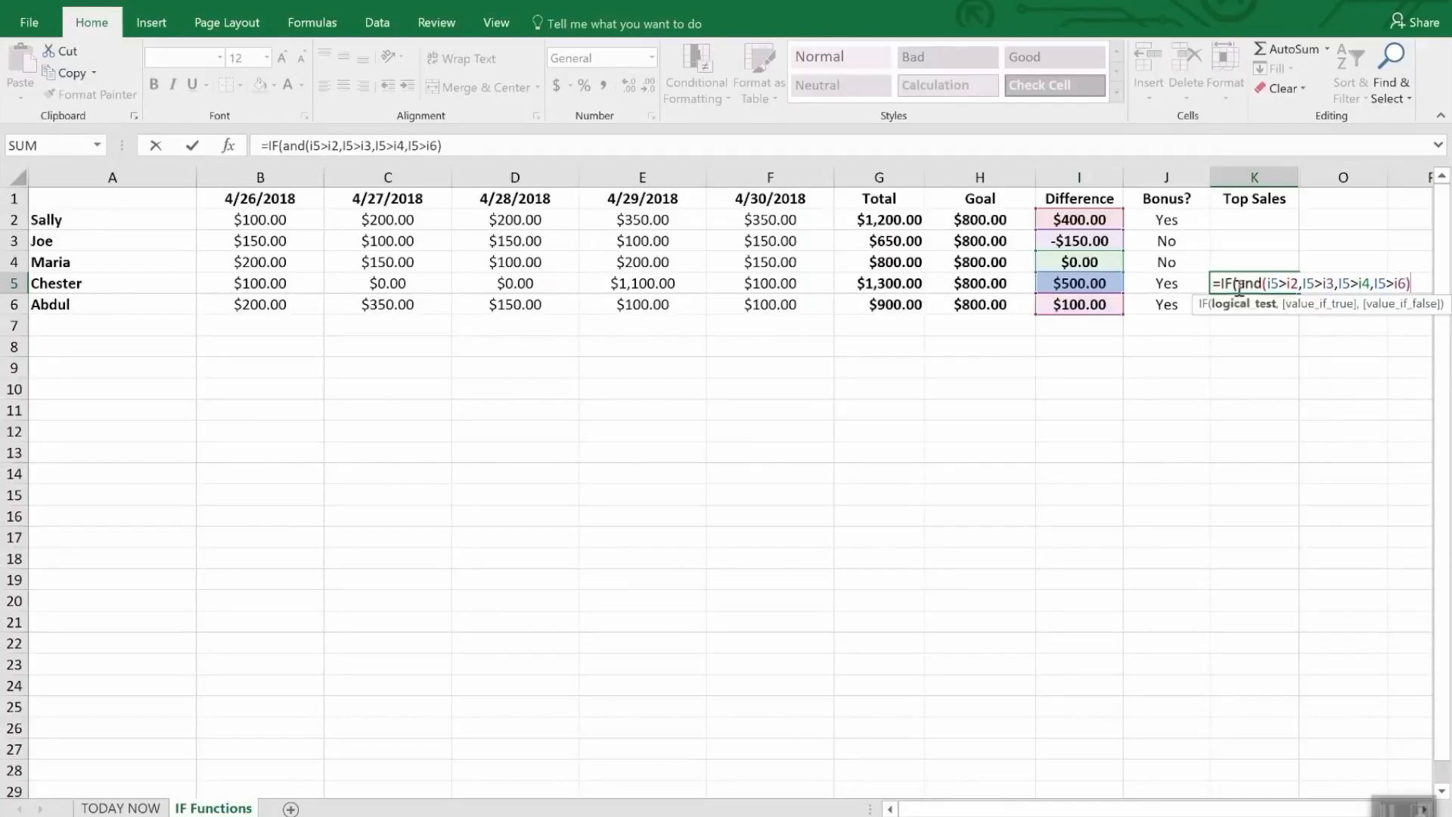
{"action": "type", "text": "\"W"}
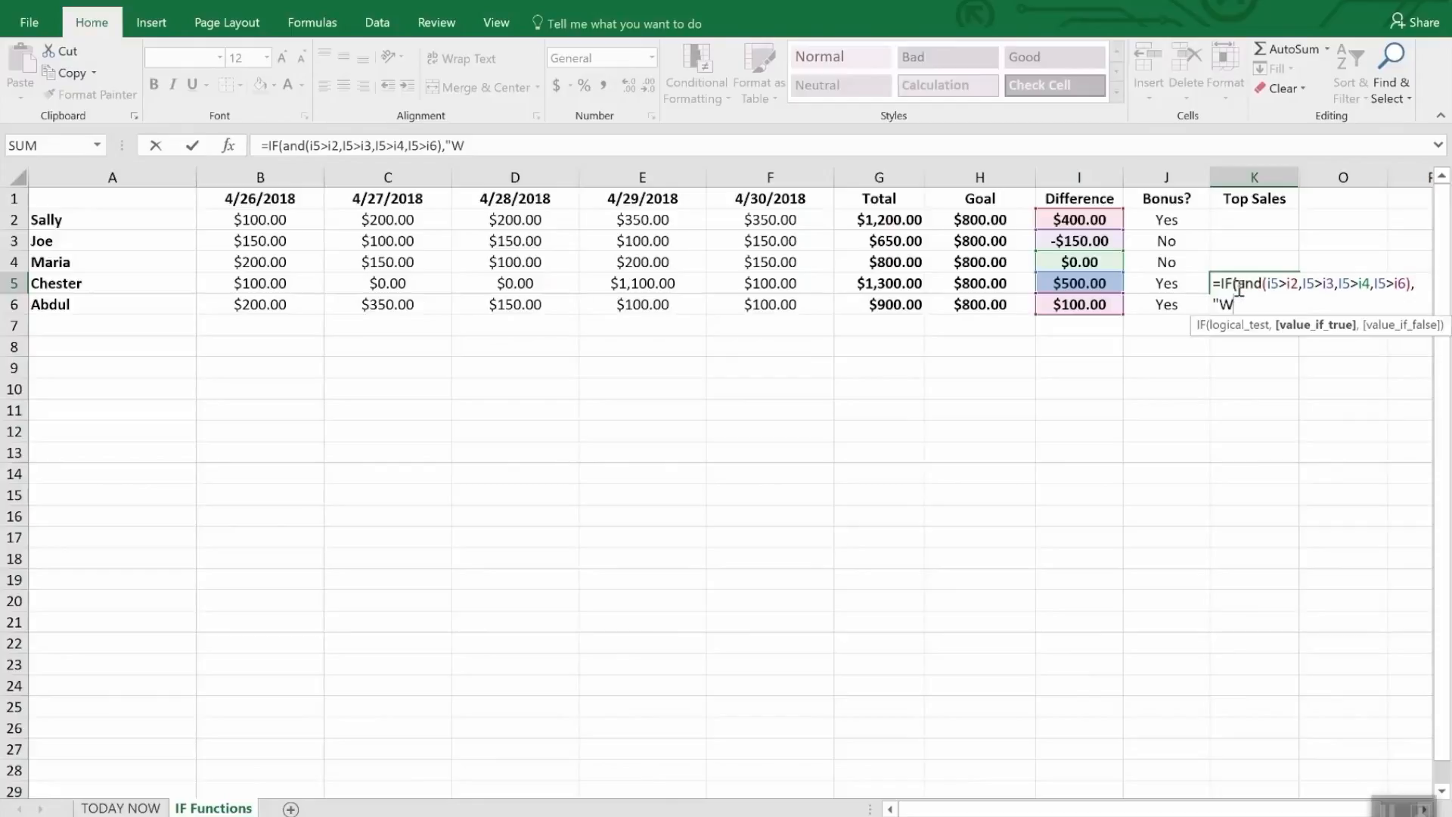
{"action": "type", "text": "INNER\","}
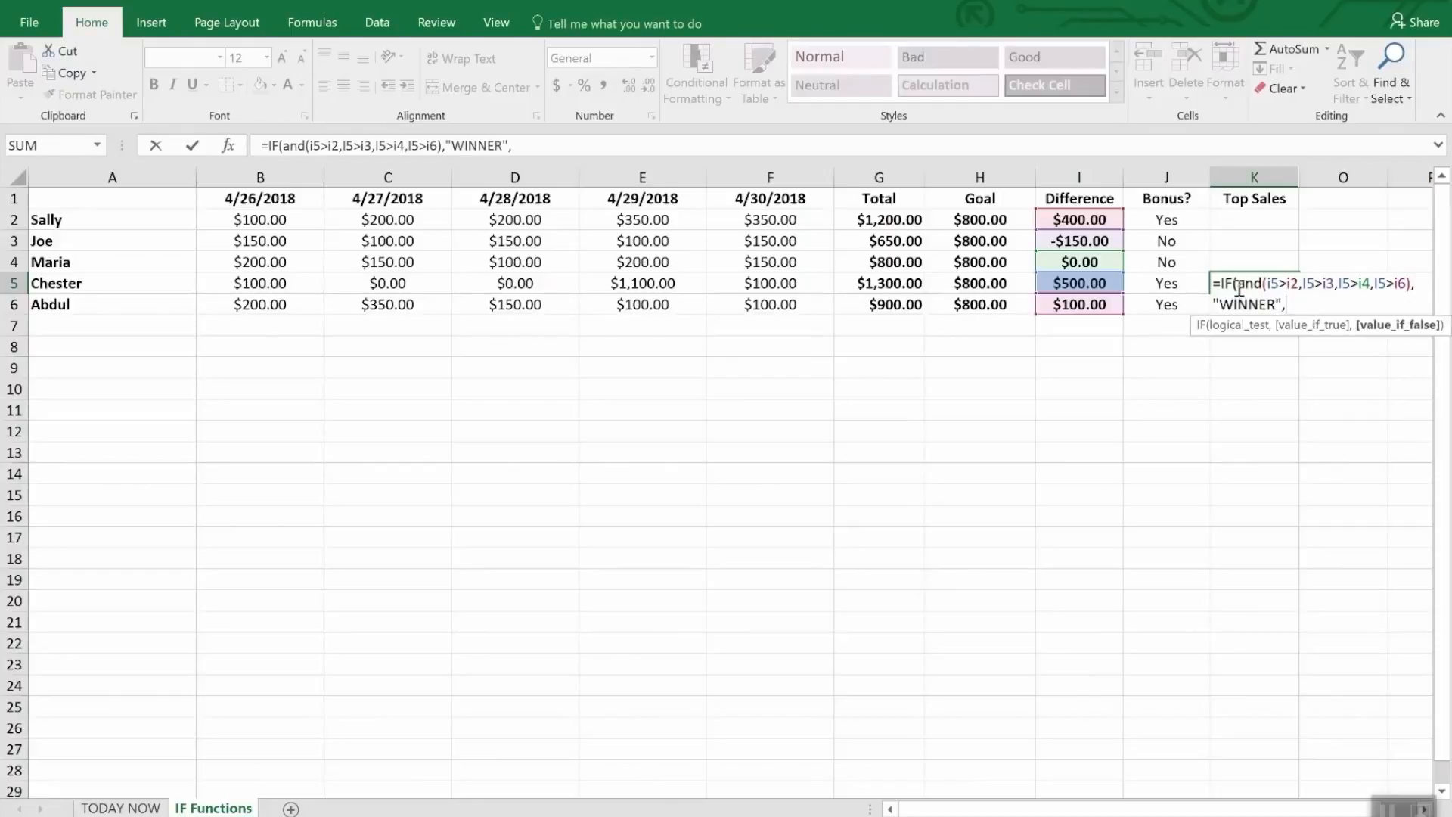
{"action": "type", "text": "\"\")"}
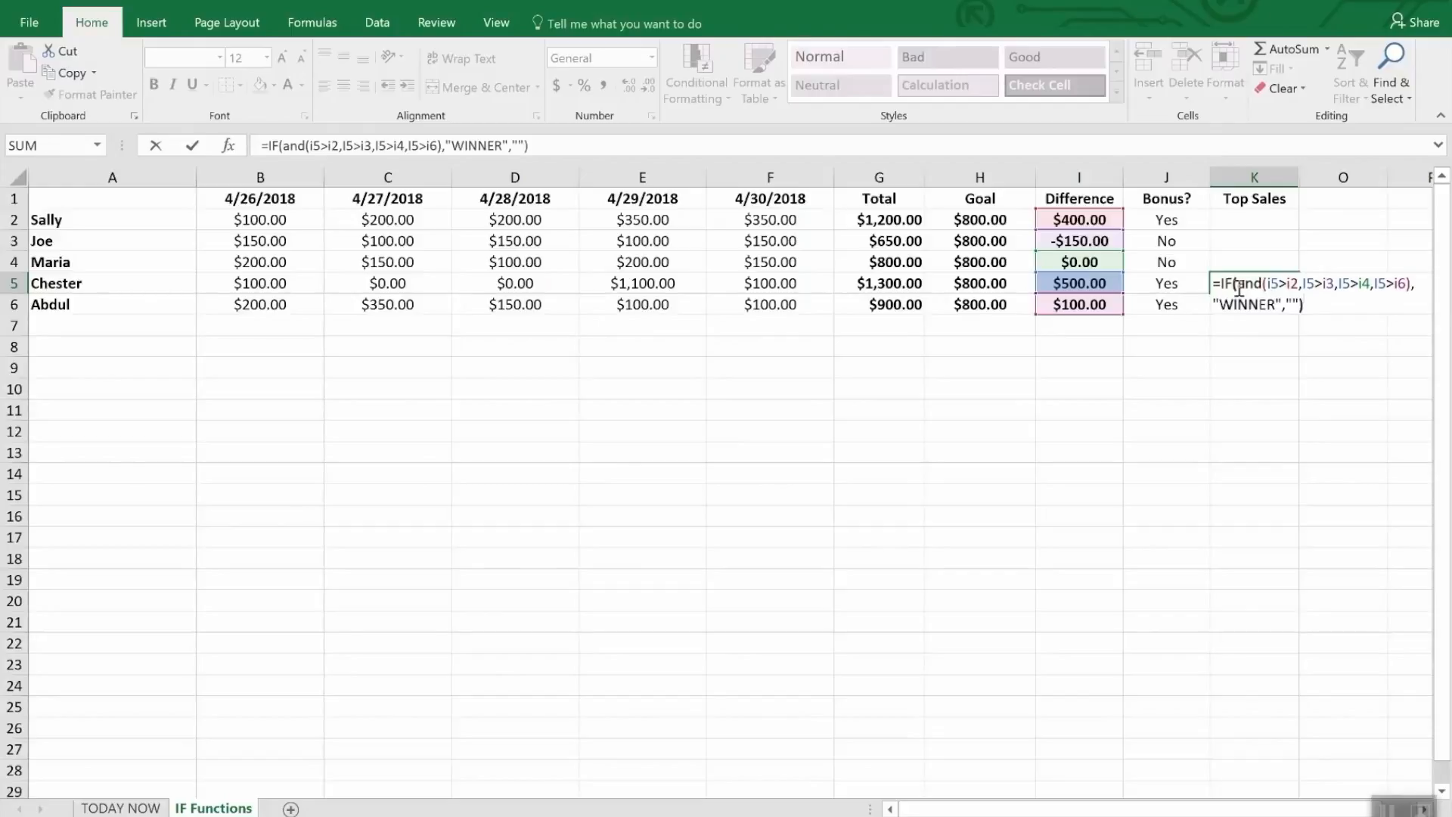
{"action": "key", "text": "Return"}
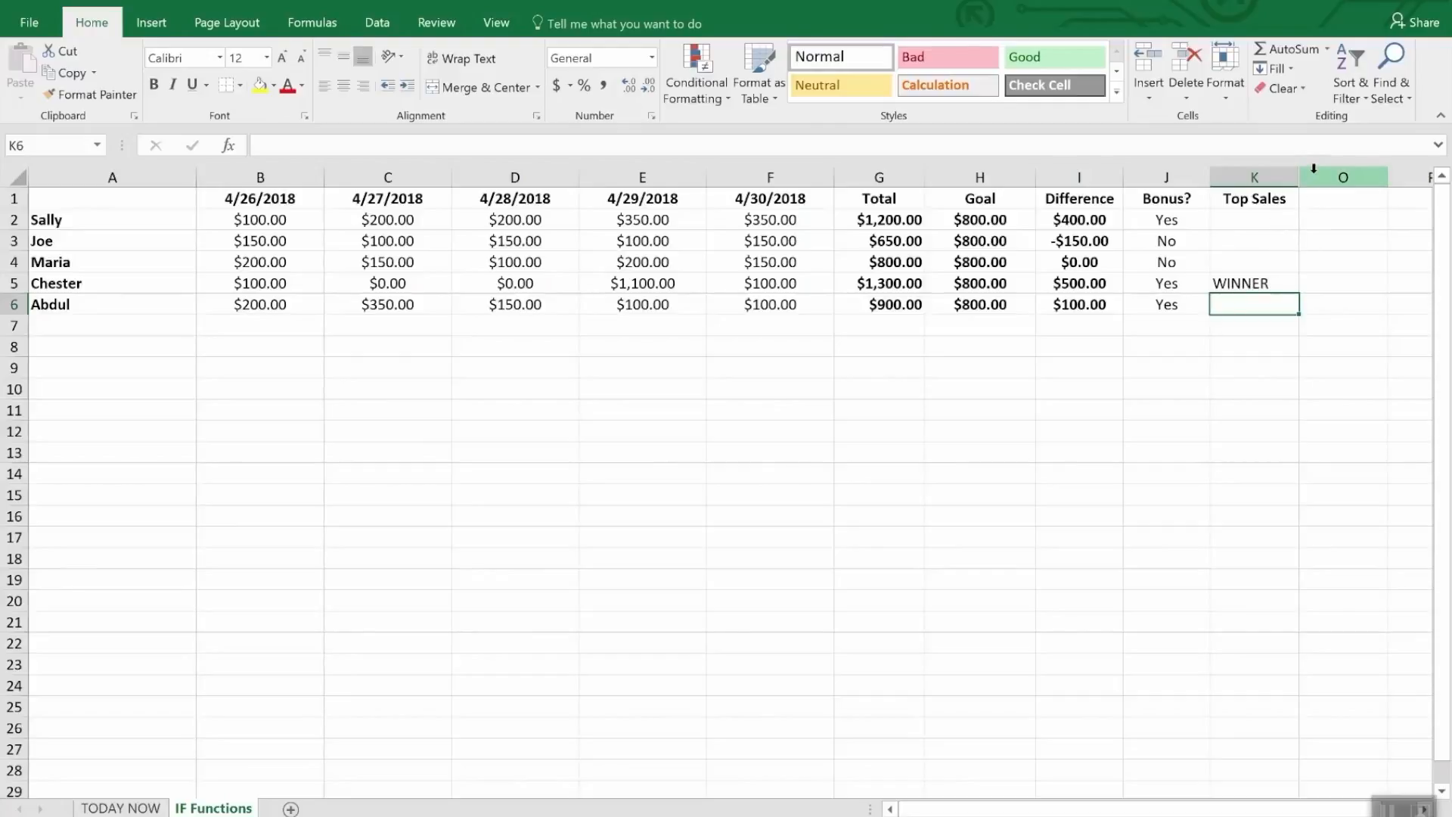
Unhide the columns between K and O and compare the Top Sales formulas in K5 and column L.
{"action": "left_click_drag", "start_coordinate": [1280, 177], "coordinate": [1304, 174]}
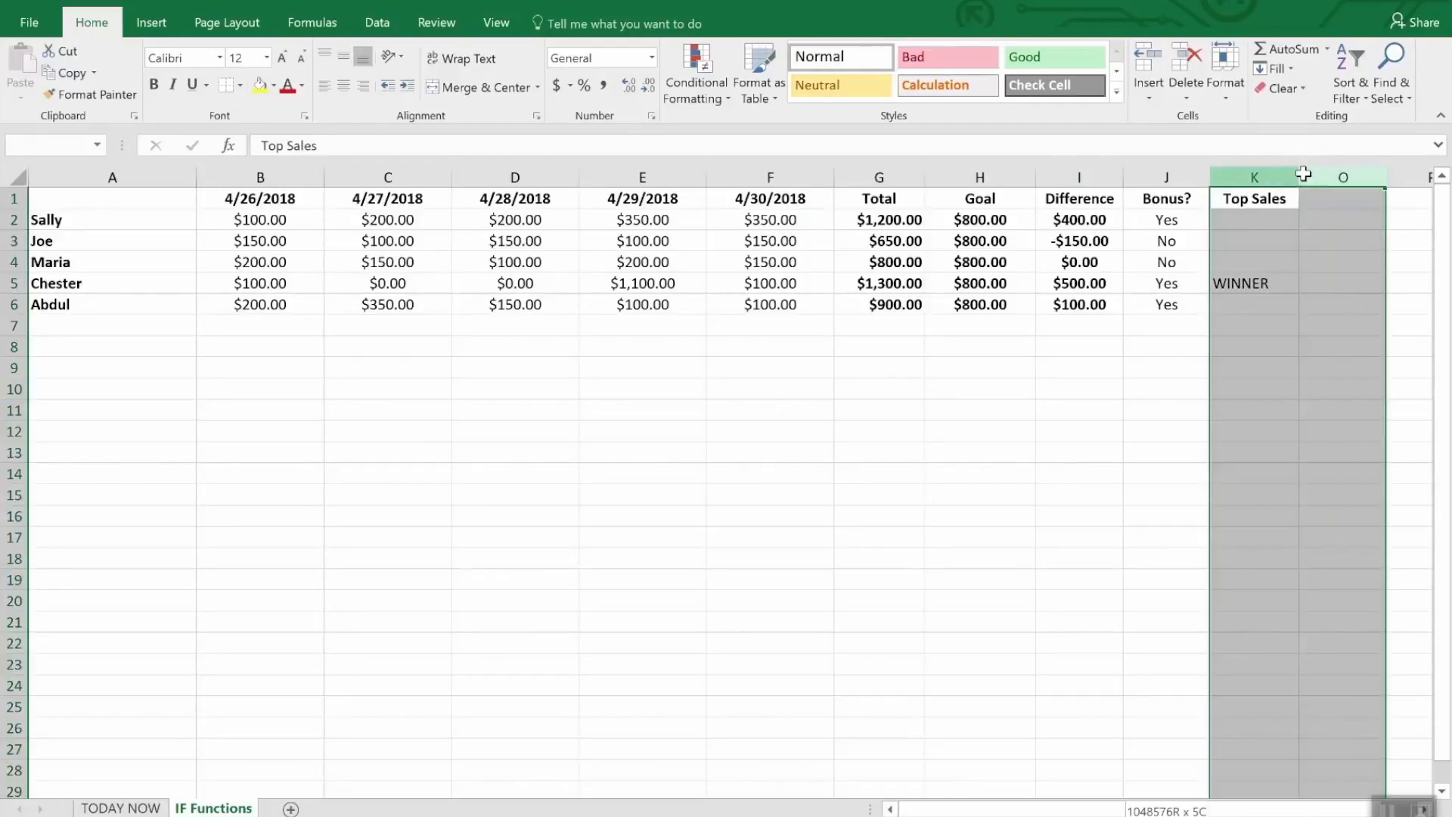
{"action": "right_click", "coordinate": [1306, 176]}
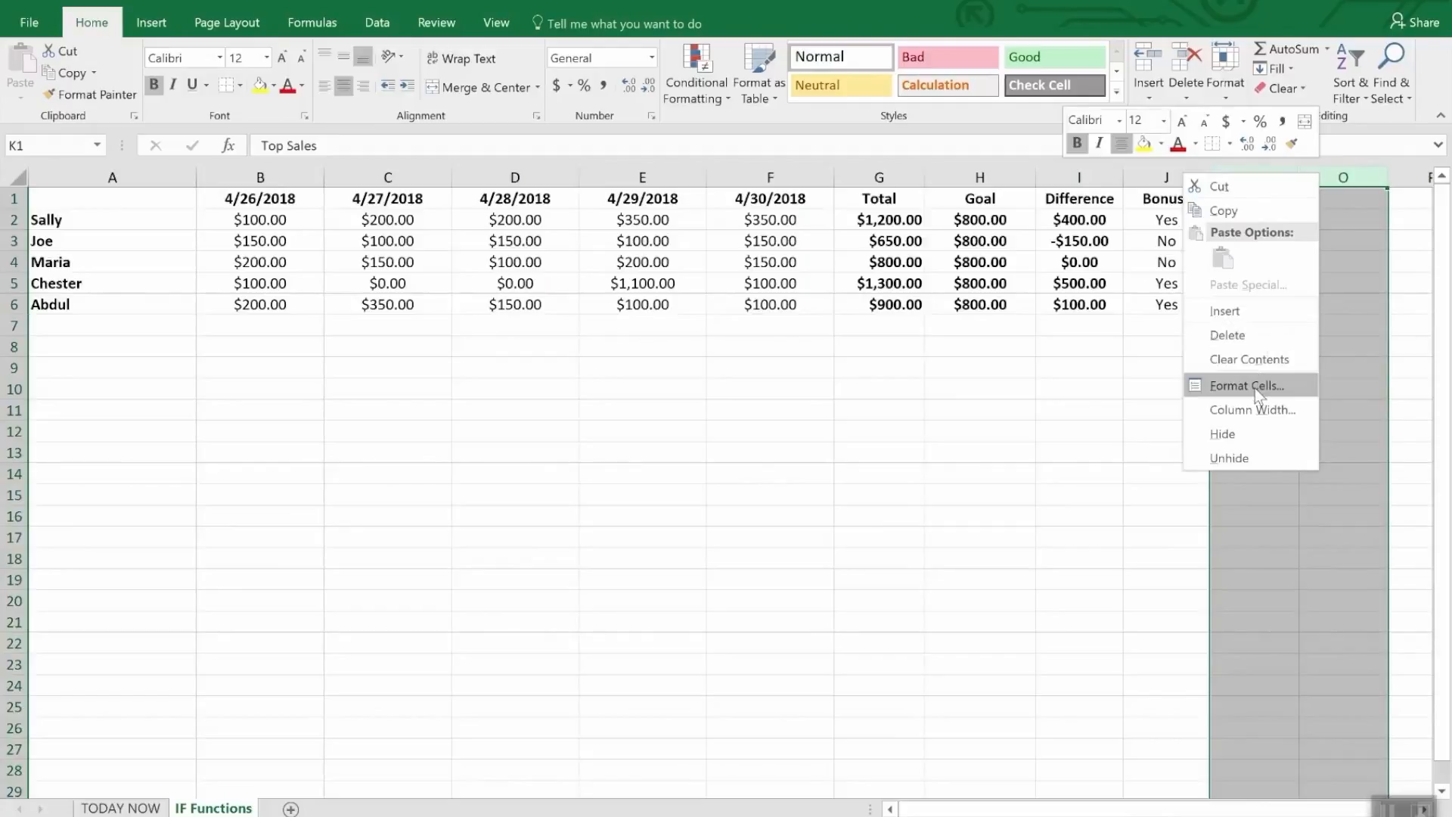
{"action": "left_click", "coordinate": [1246, 454]}
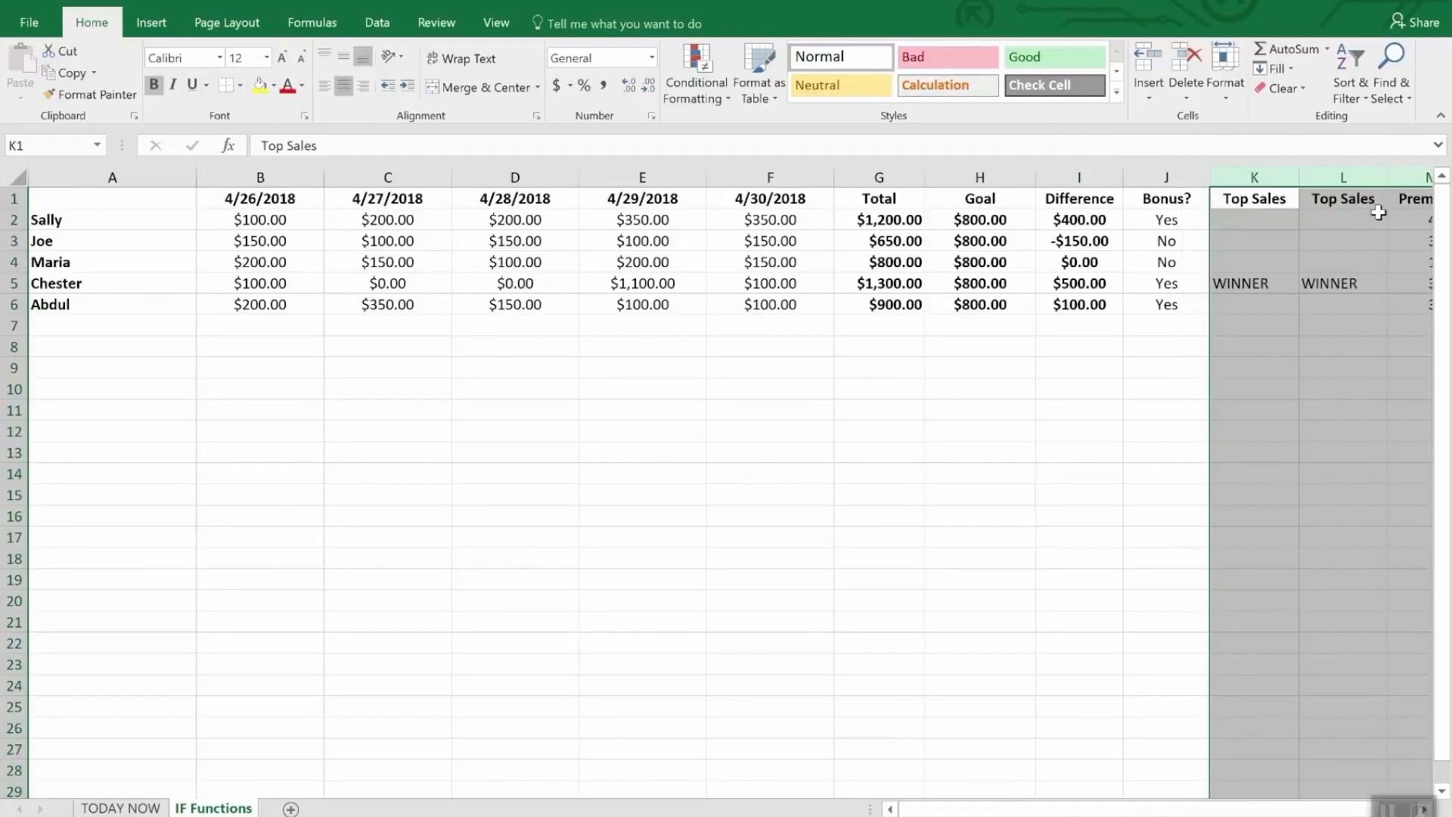
{"action": "left_click", "coordinate": [1323, 366]}
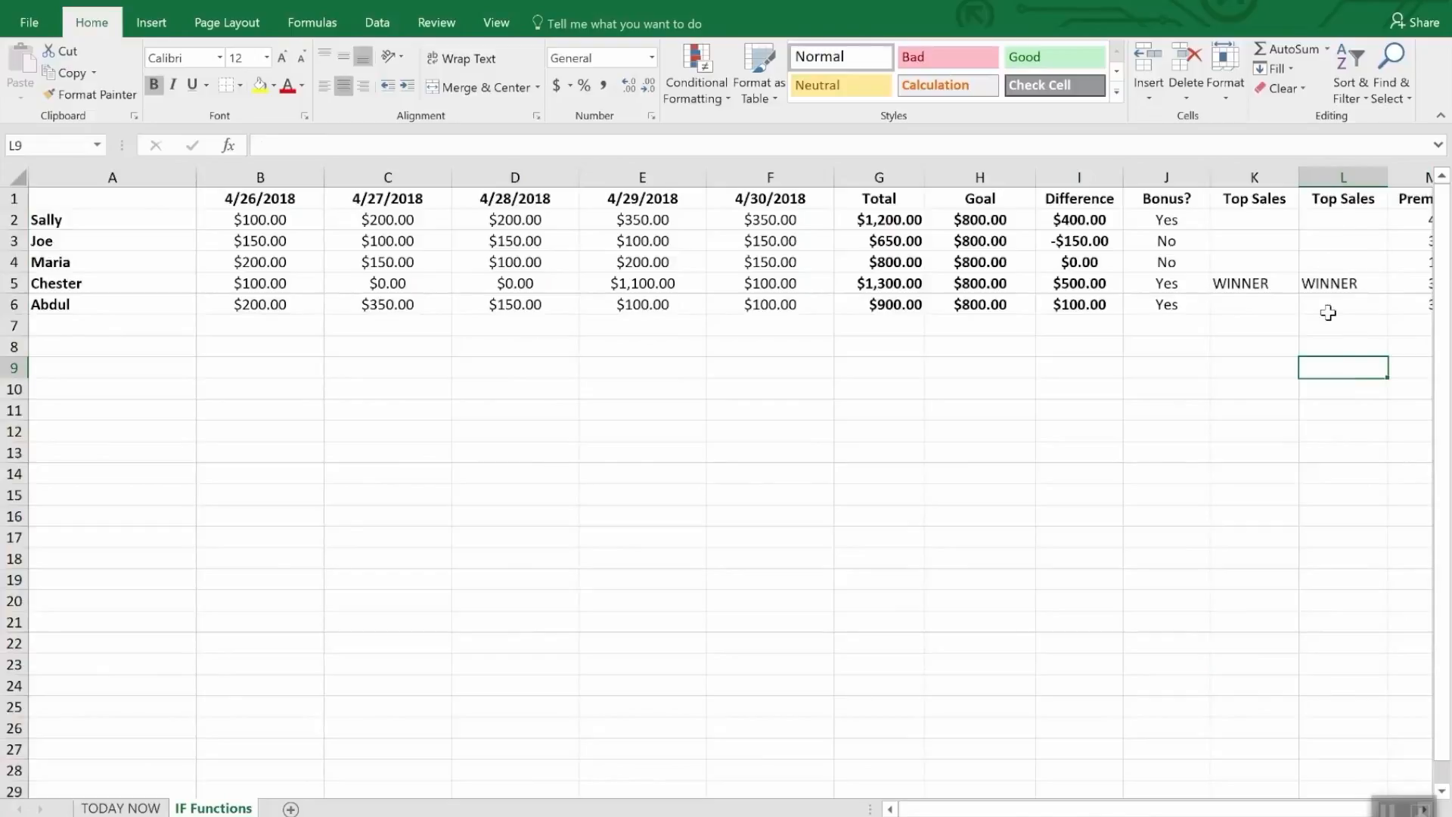
{"action": "left_click", "coordinate": [1333, 219]}
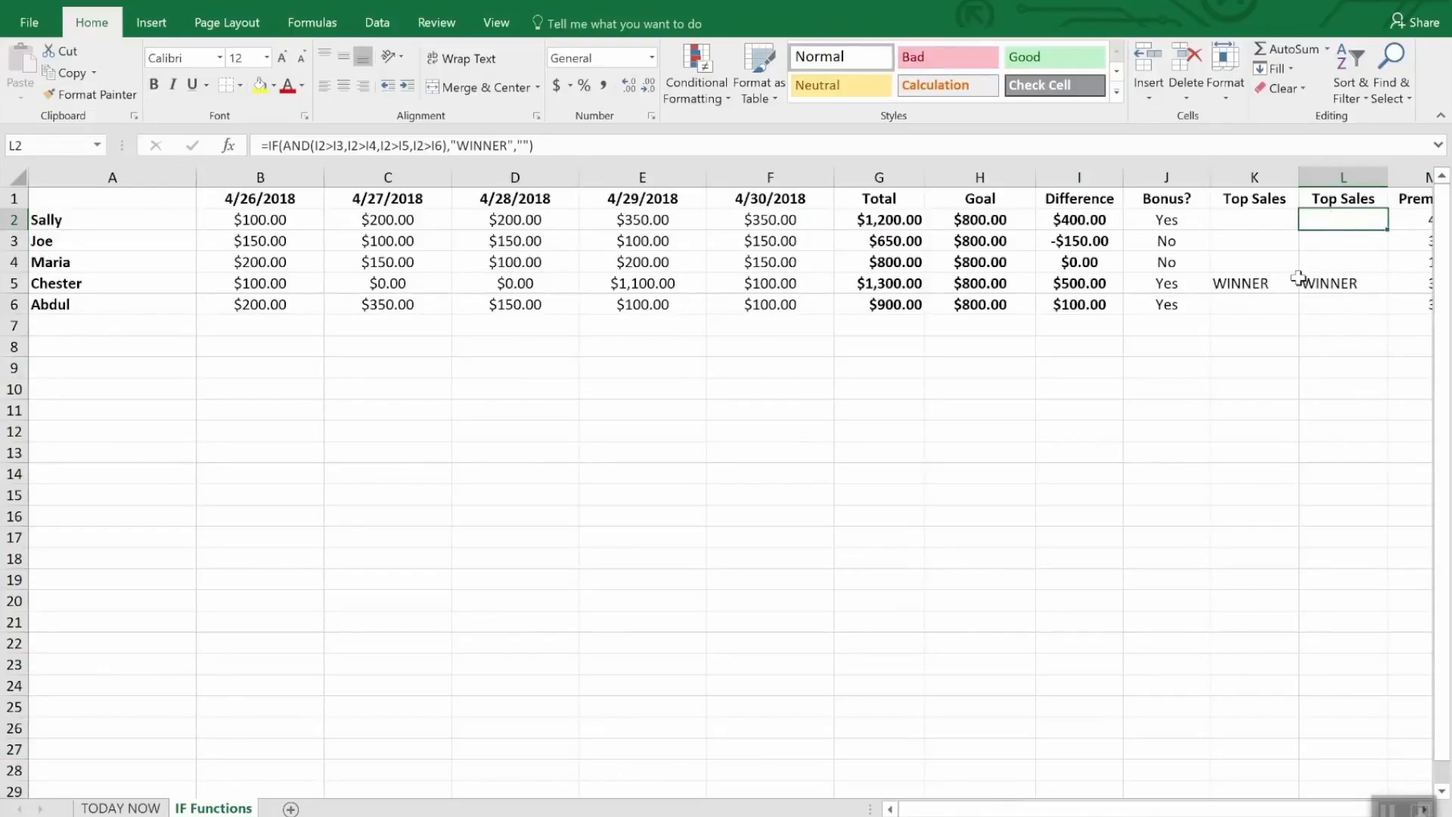
{"action": "left_click", "coordinate": [1276, 286]}
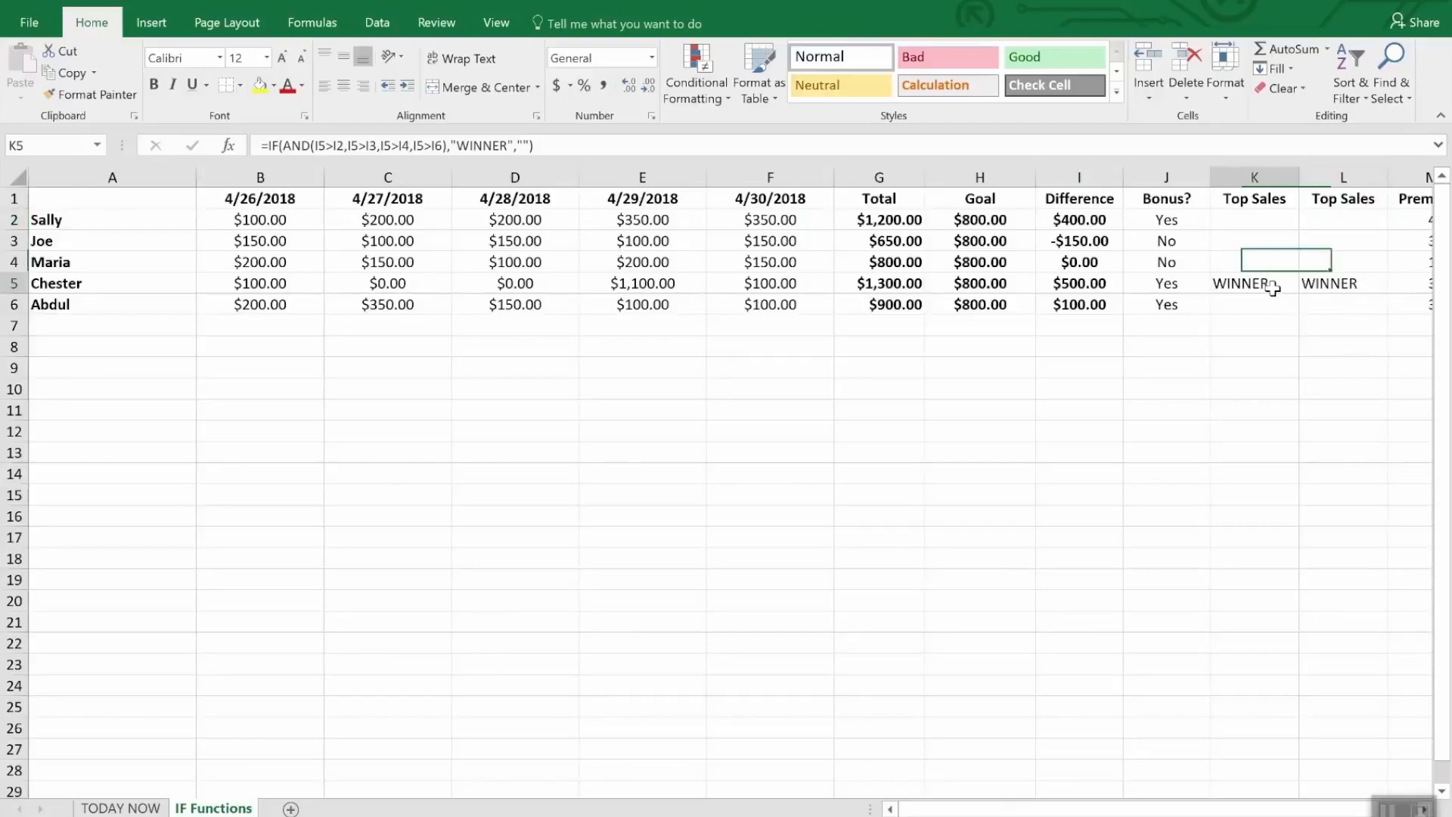
{"action": "left_click", "coordinate": [1335, 220]}
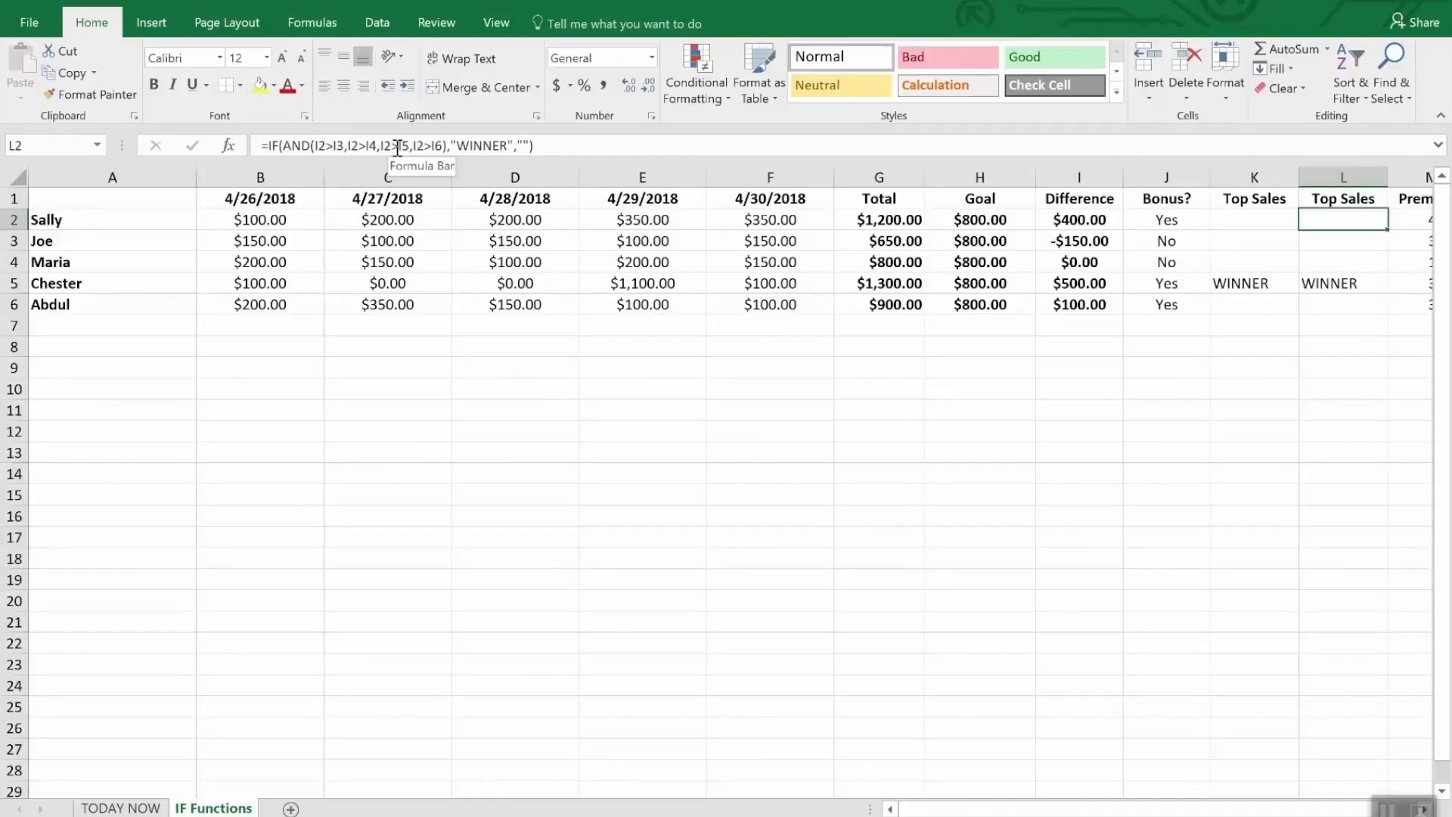
{"action": "left_click", "coordinate": [1323, 239]}
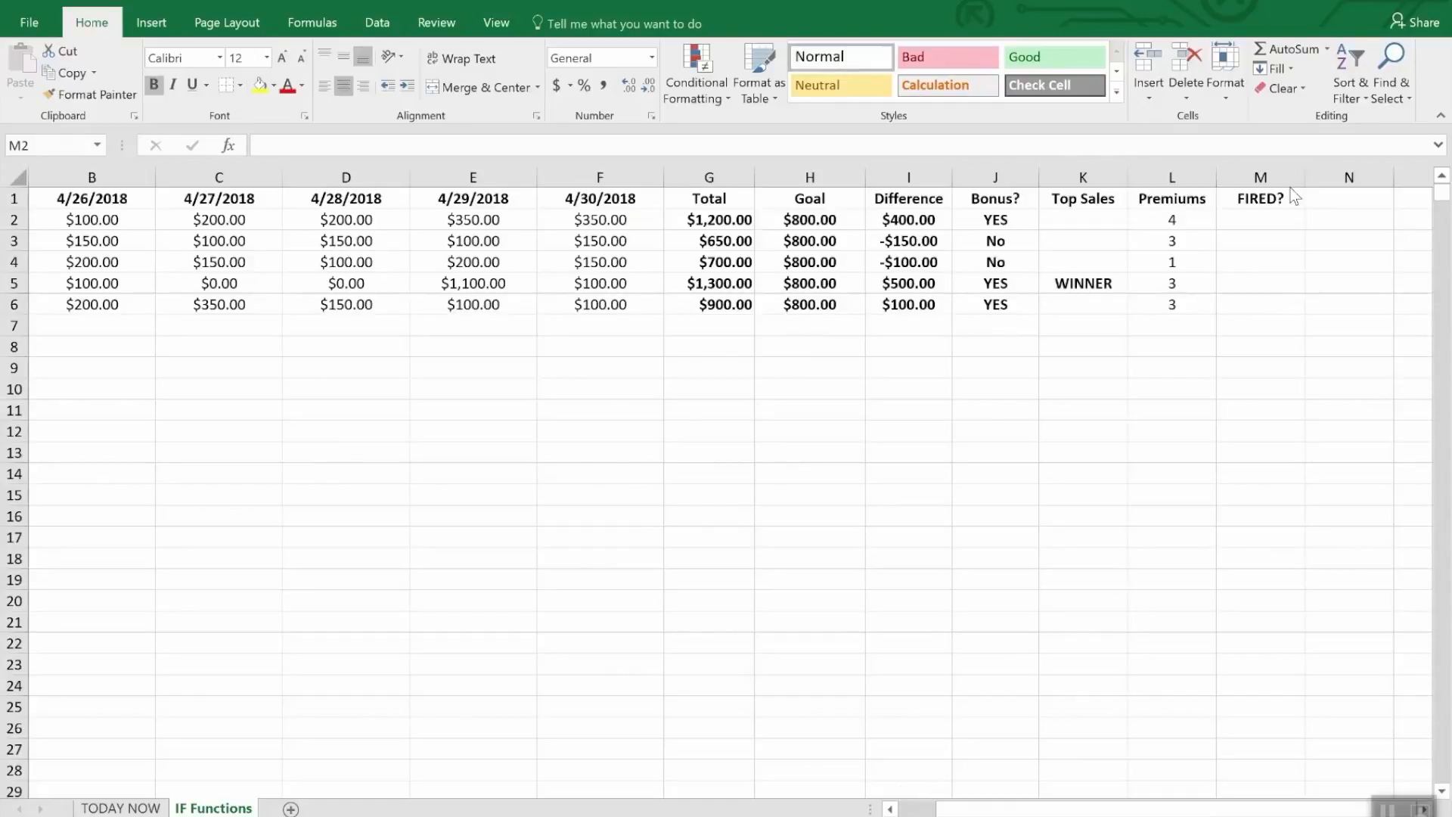
Enter the formula =IF(OR(I2>=0,L2>2),"Safe","FIRED") in cell M2 under FIRED?
{"action": "left_click", "coordinate": [1269, 225]}
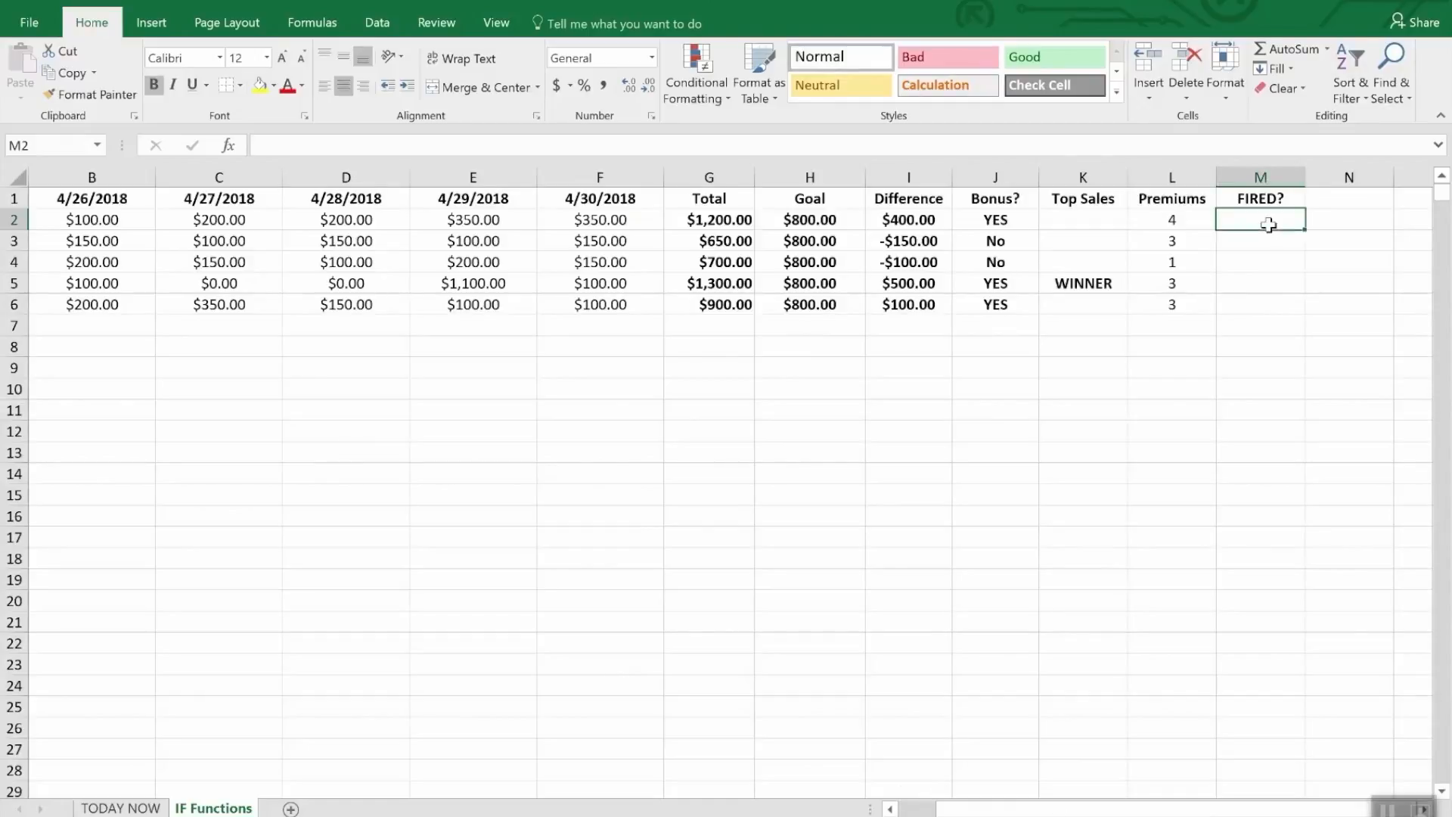
{"action": "type", "text": "=if"}
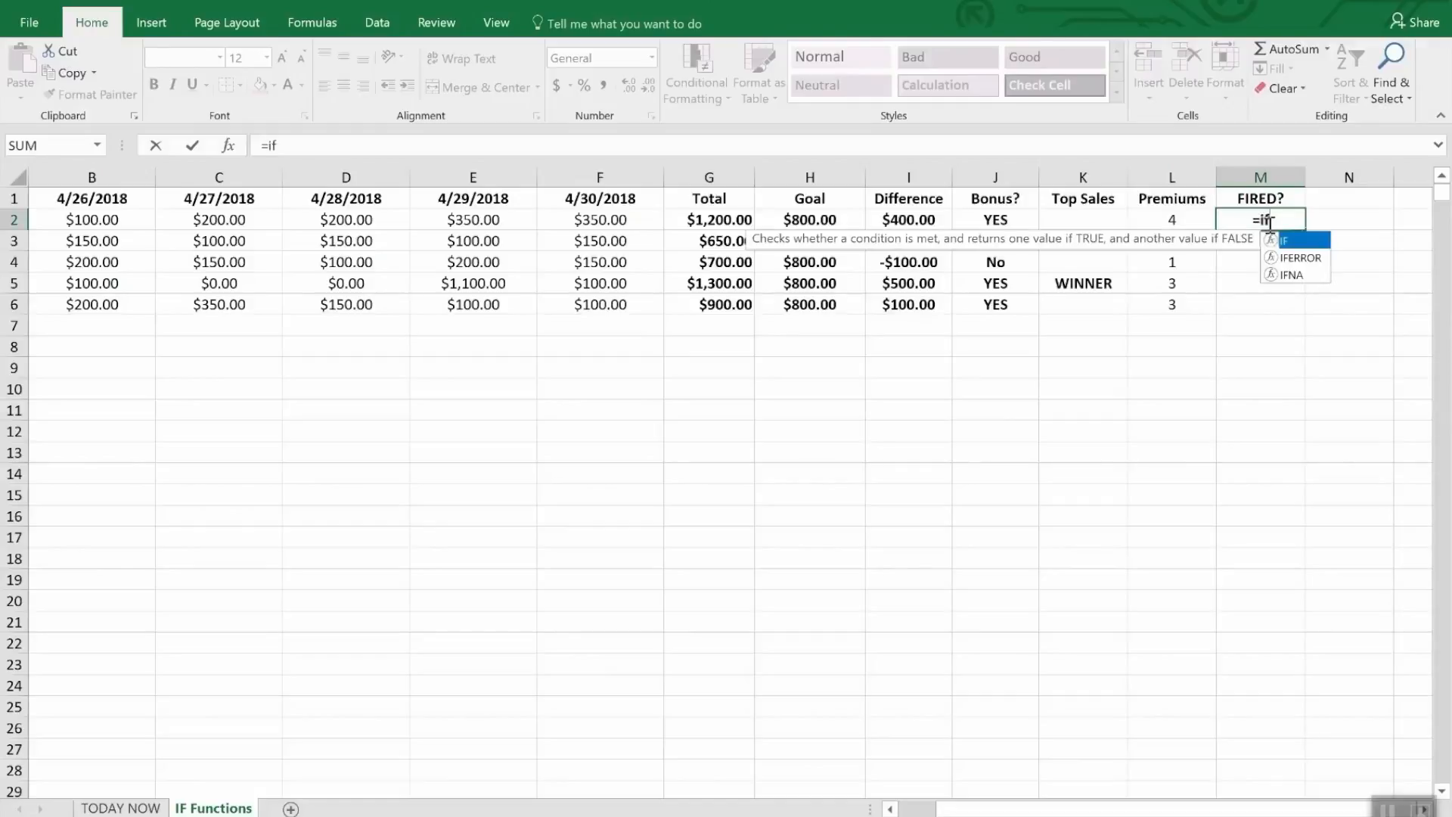
{"action": "type", "text": "9or"}
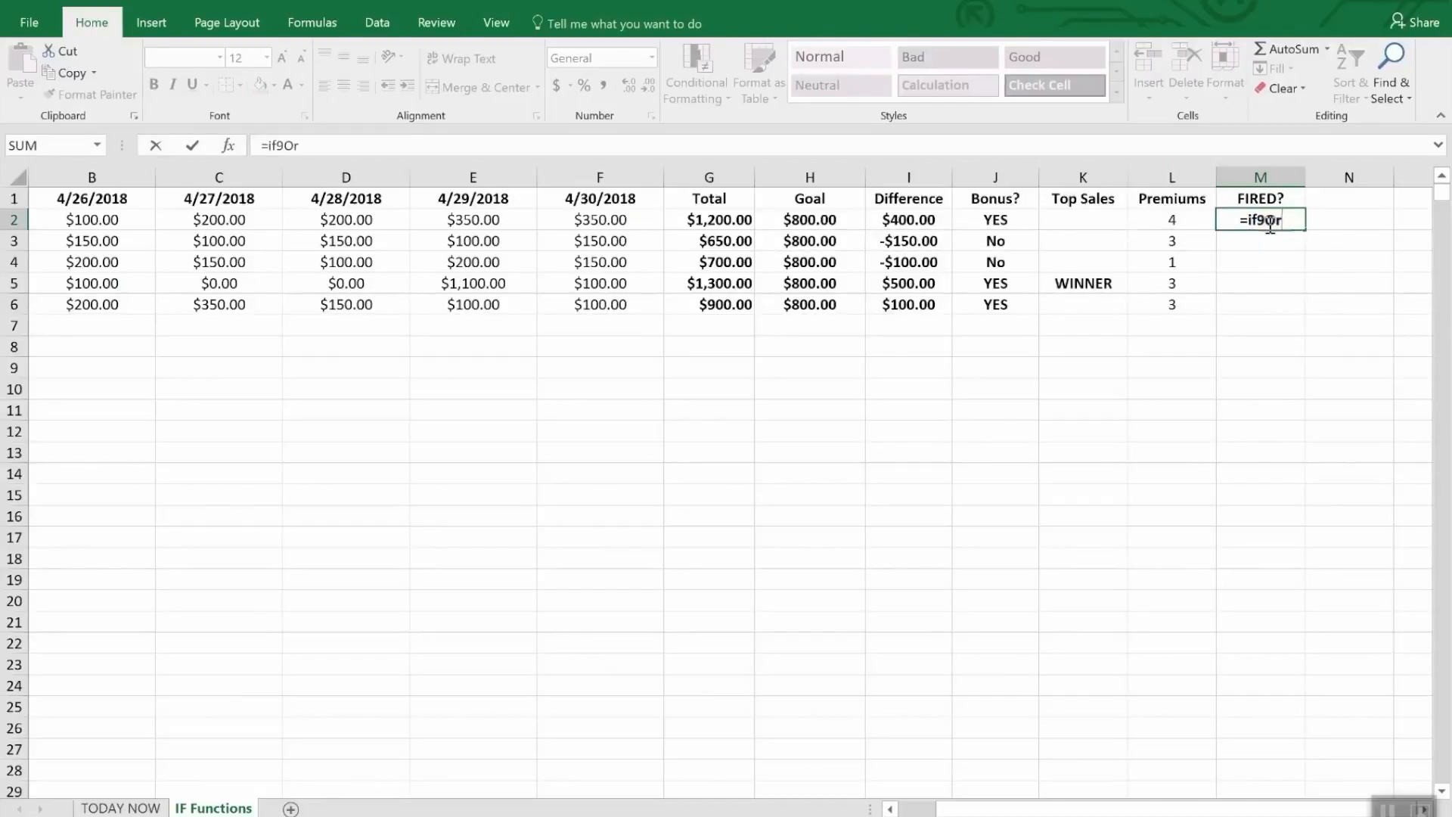
{"action": "key", "text": "BackSpace"}
{"action": "key", "text": "BackSpace"}
{"action": "key", "text": "BackSpace"}
{"action": "key", "text": "BackSpace"}
{"action": "type", "text": "f(or"}
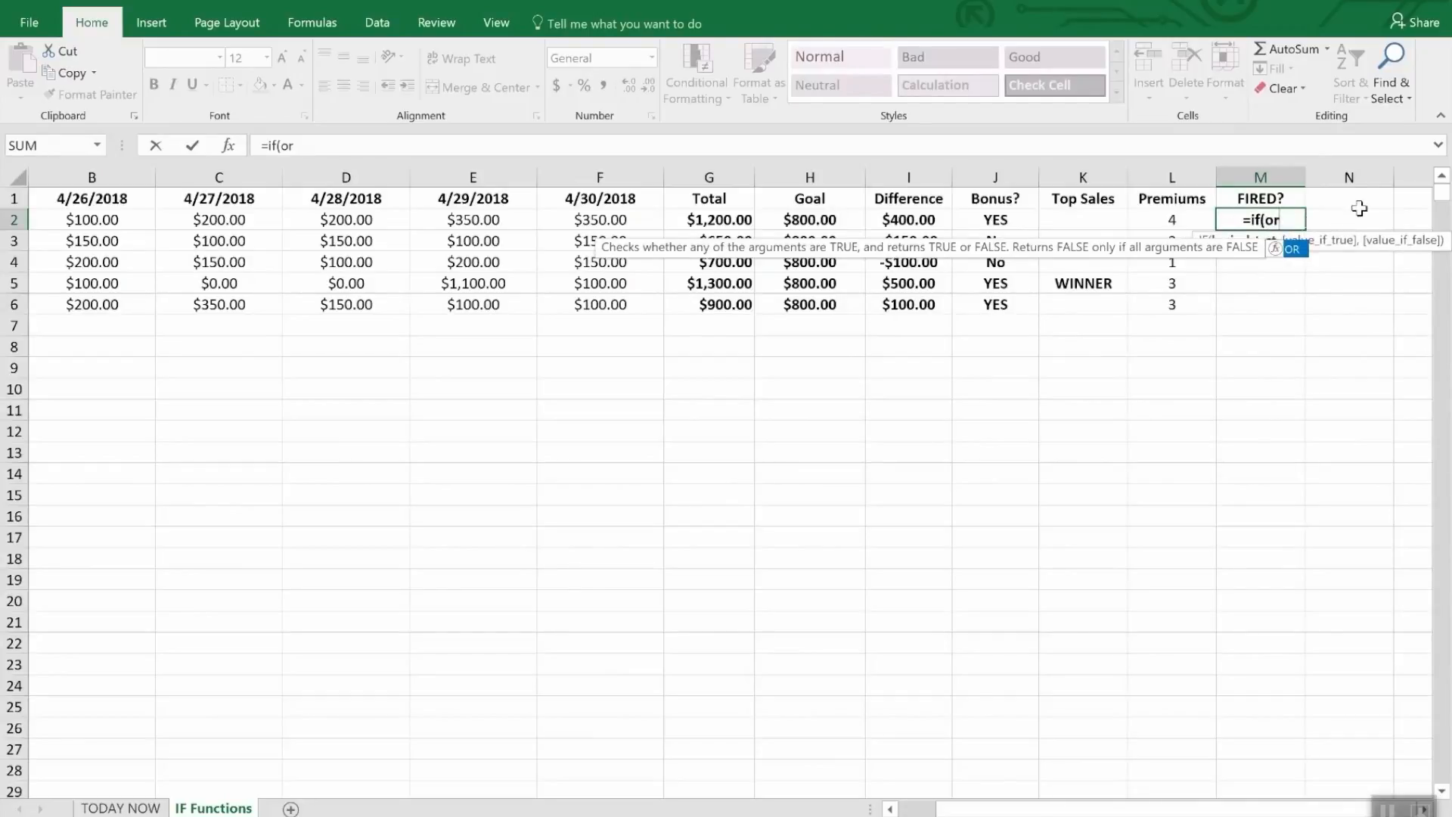
{"action": "type", "text": "("}
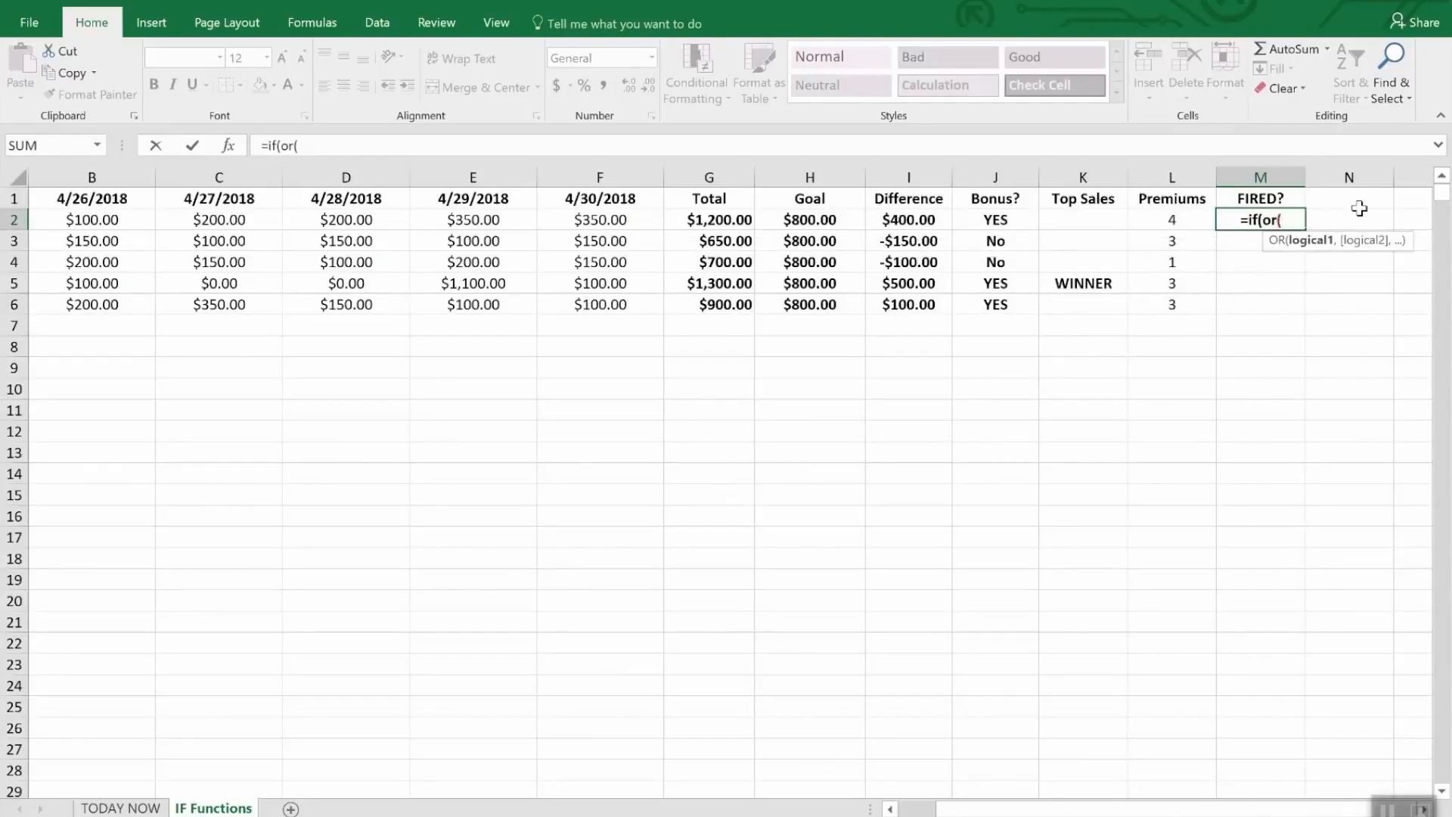
{"action": "type", "text": "i2"}
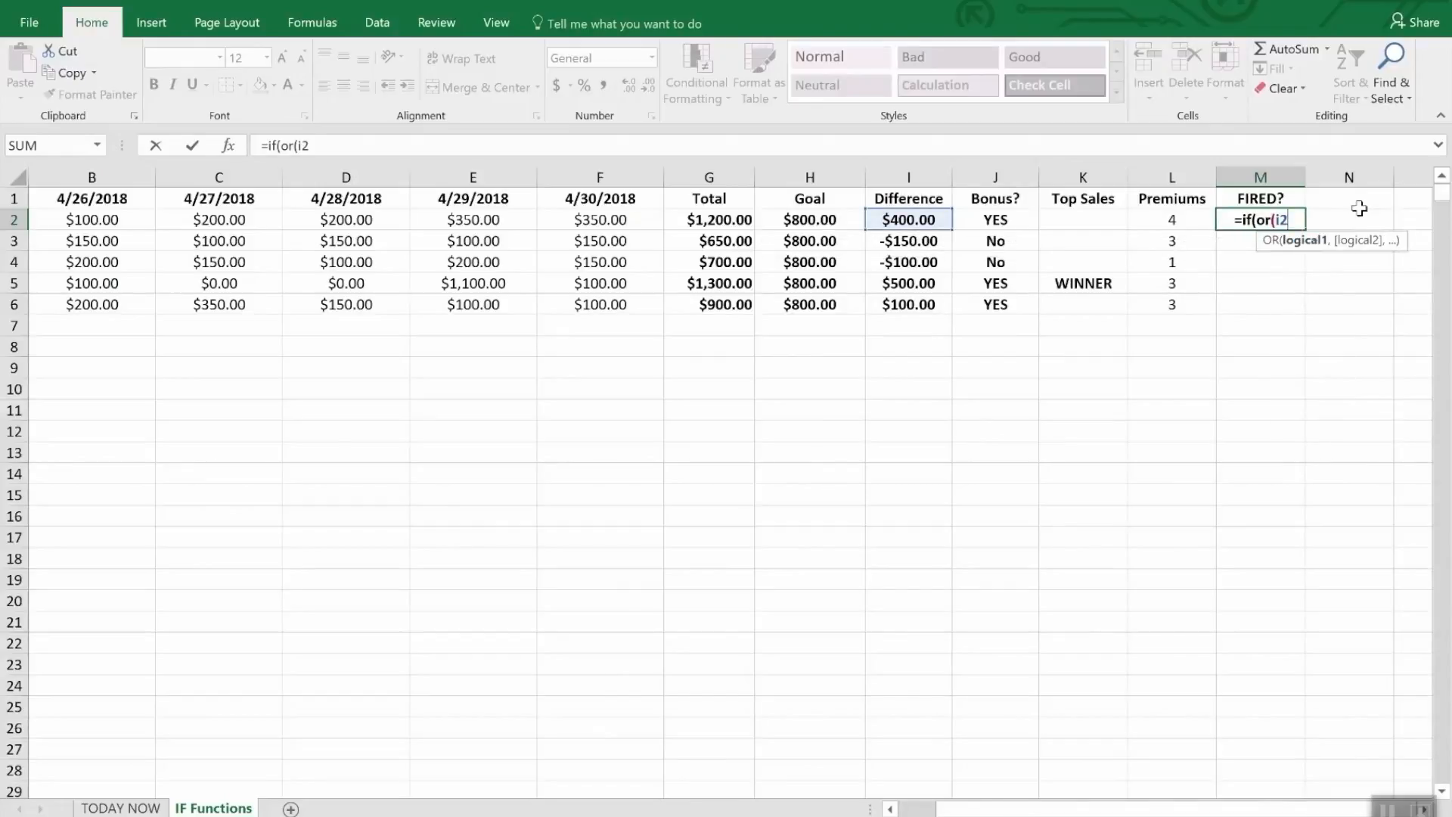
{"action": "type", "text": ">"}
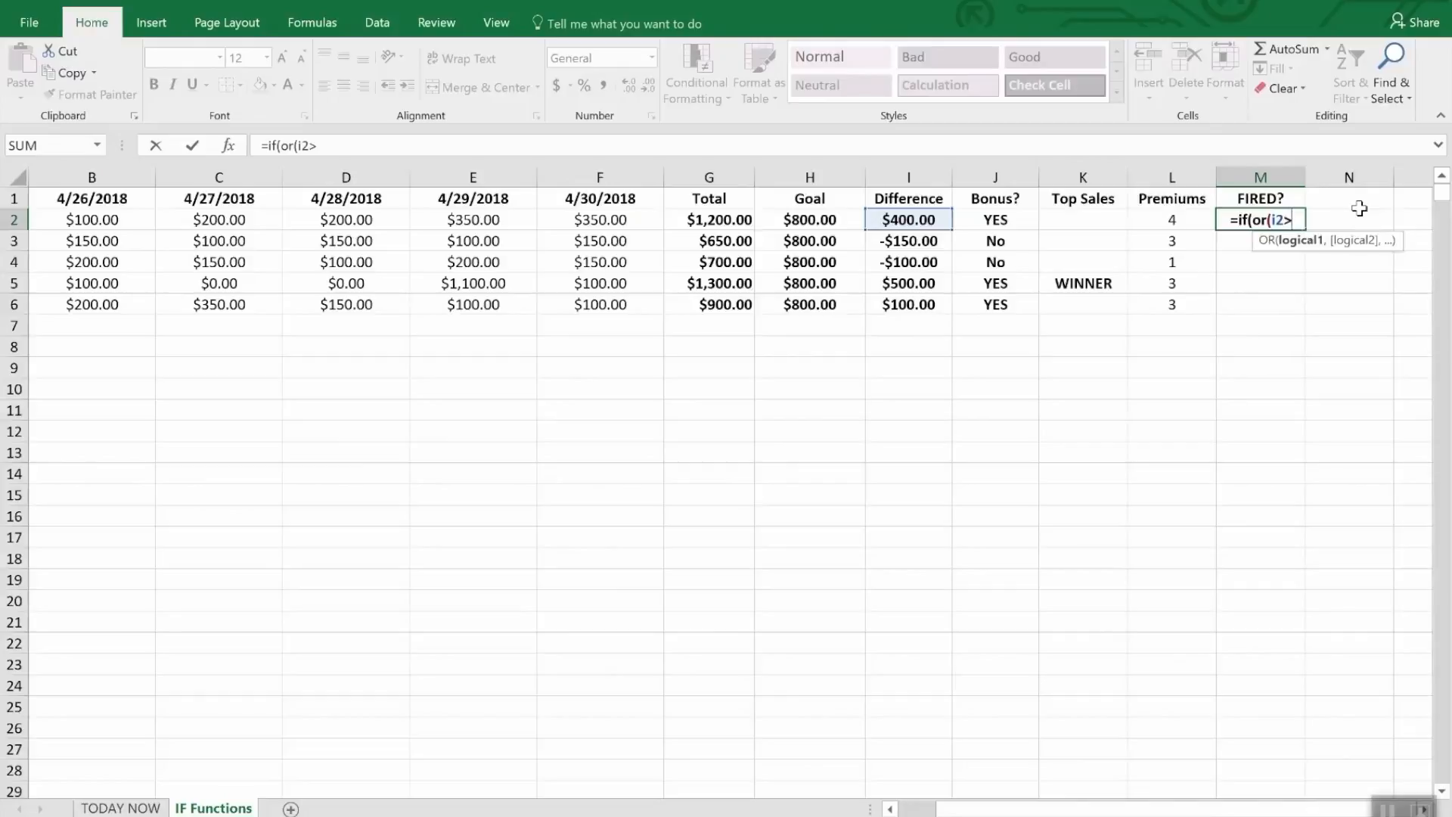
{"action": "type", "text": "="}
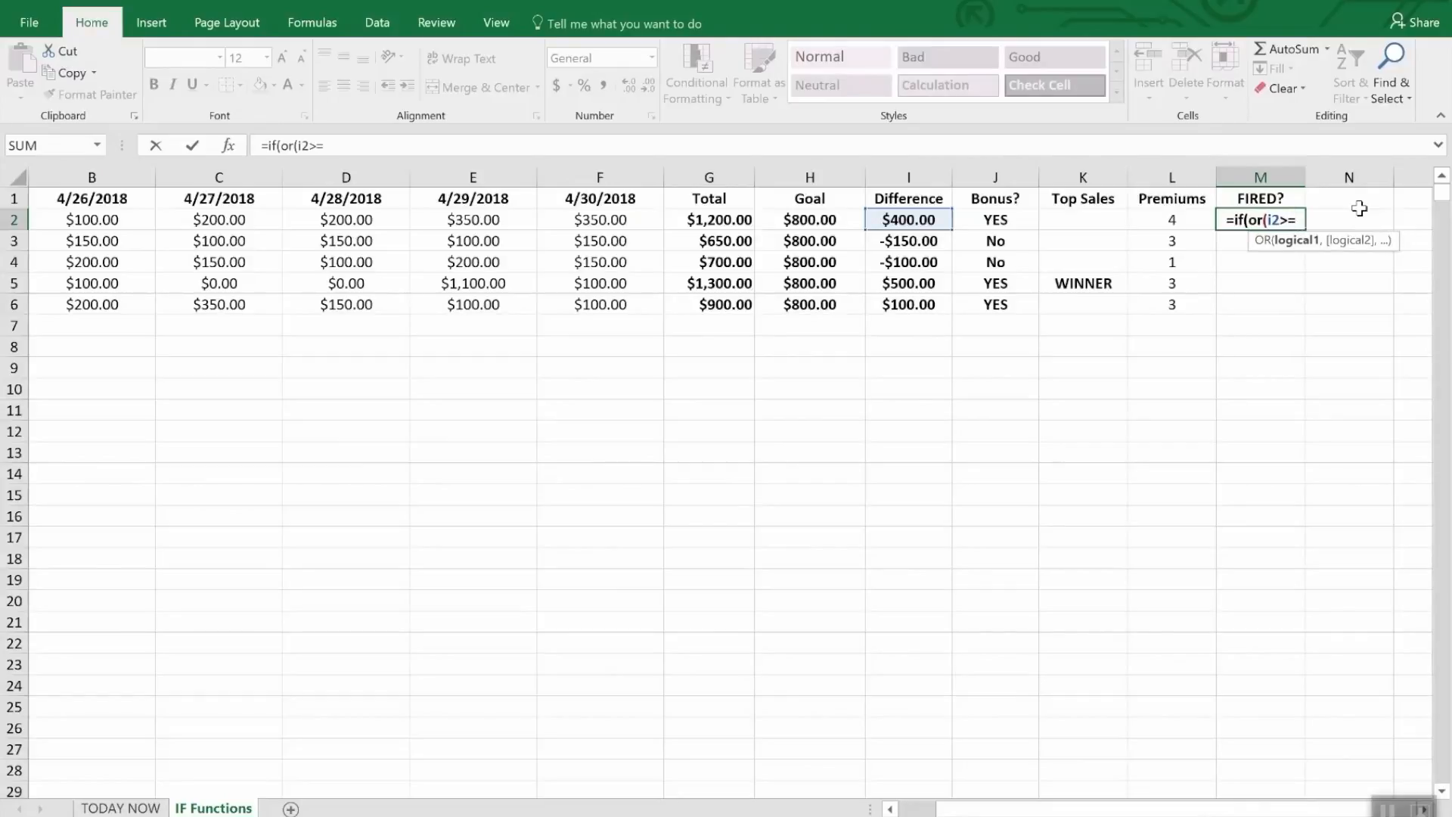
{"action": "type", "text": "0,"}
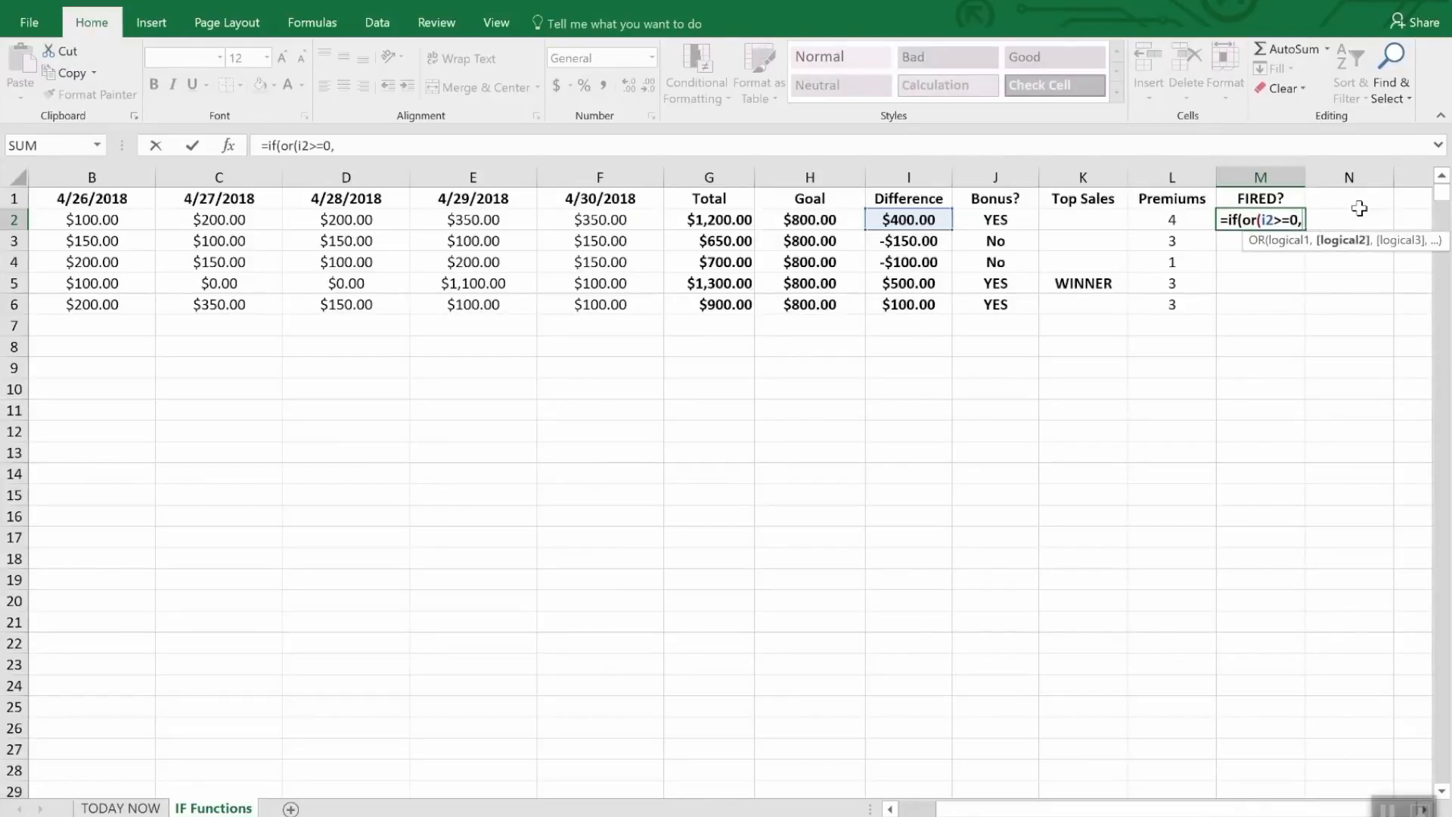
{"action": "type", "text": "l"}
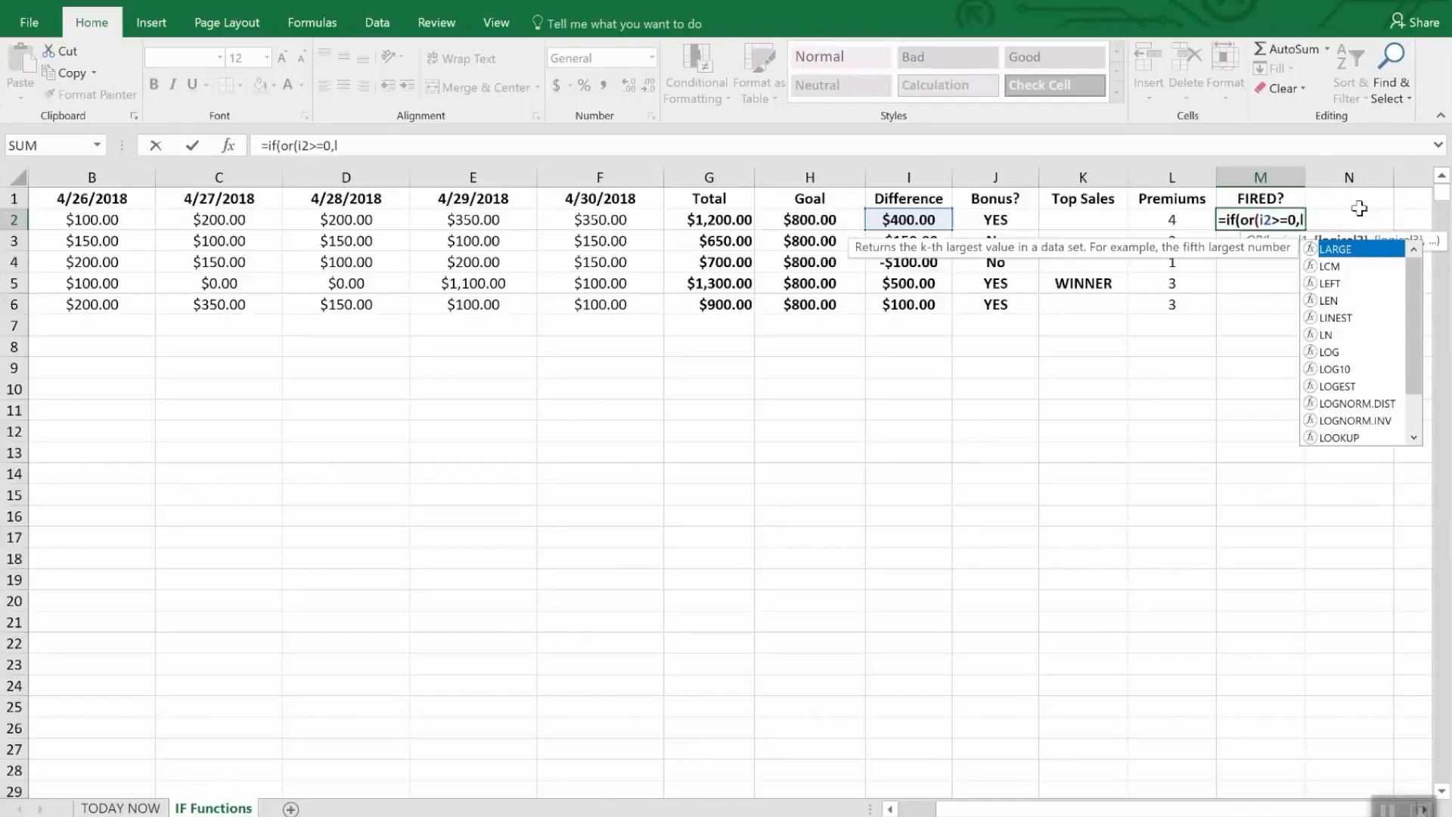
{"action": "type", "text": "2>"}
{"action": "type", "text": "2)\""}
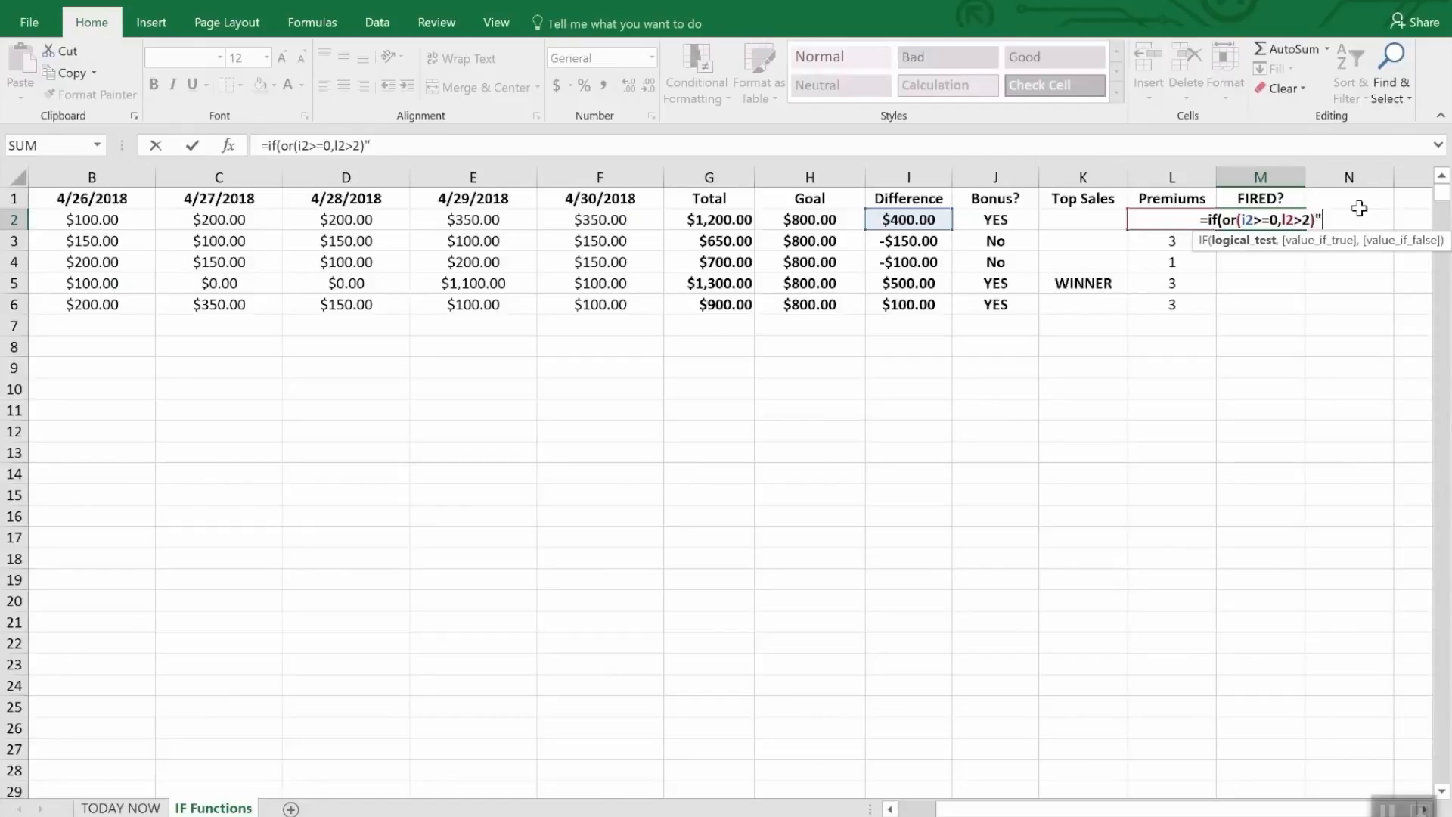
{"action": "key", "text": "BackSpace"}
{"action": "type", "text": ","}
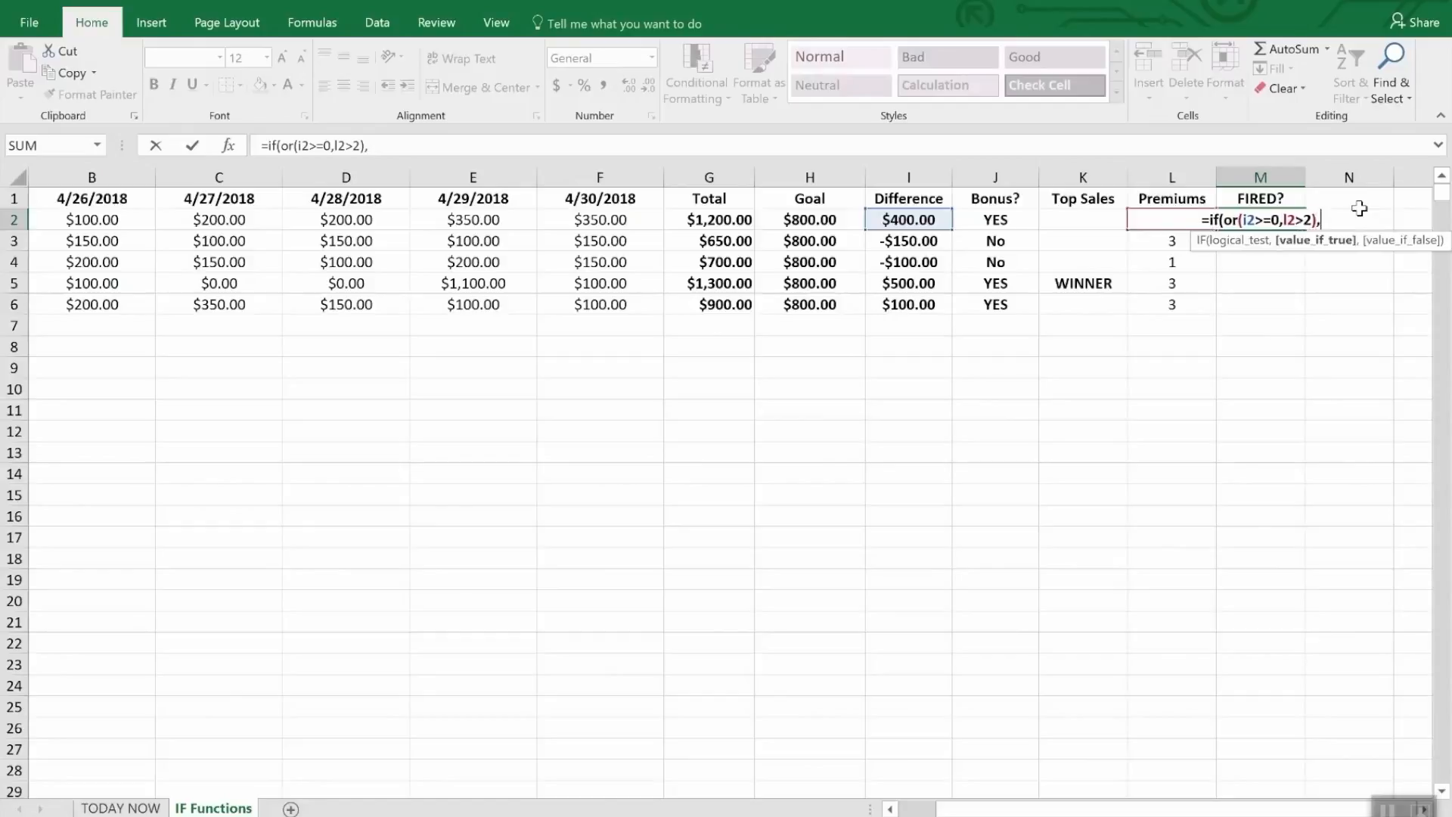
{"action": "type", "text": "\"Saf"}
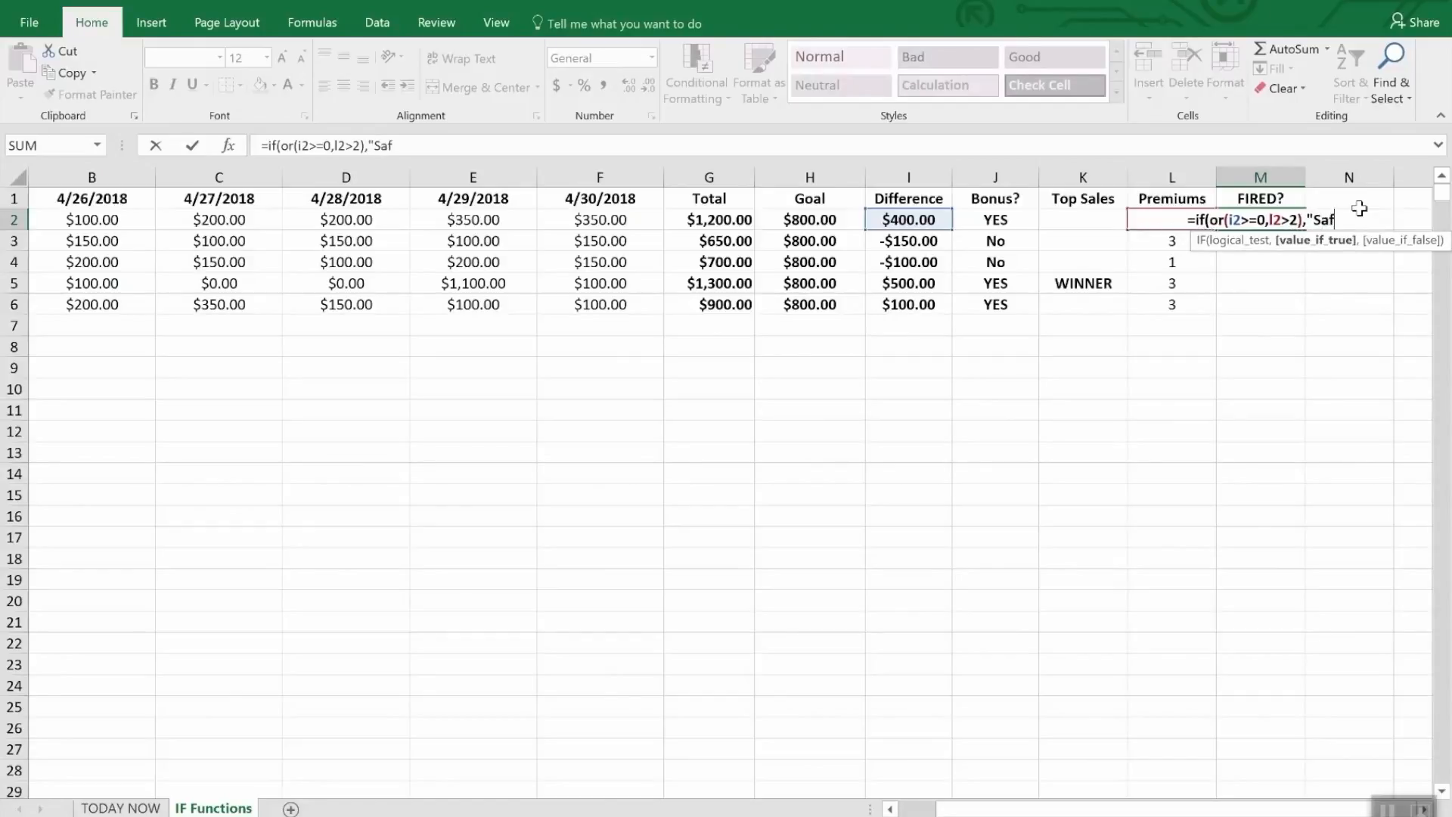
{"action": "type", "text": "e\","}
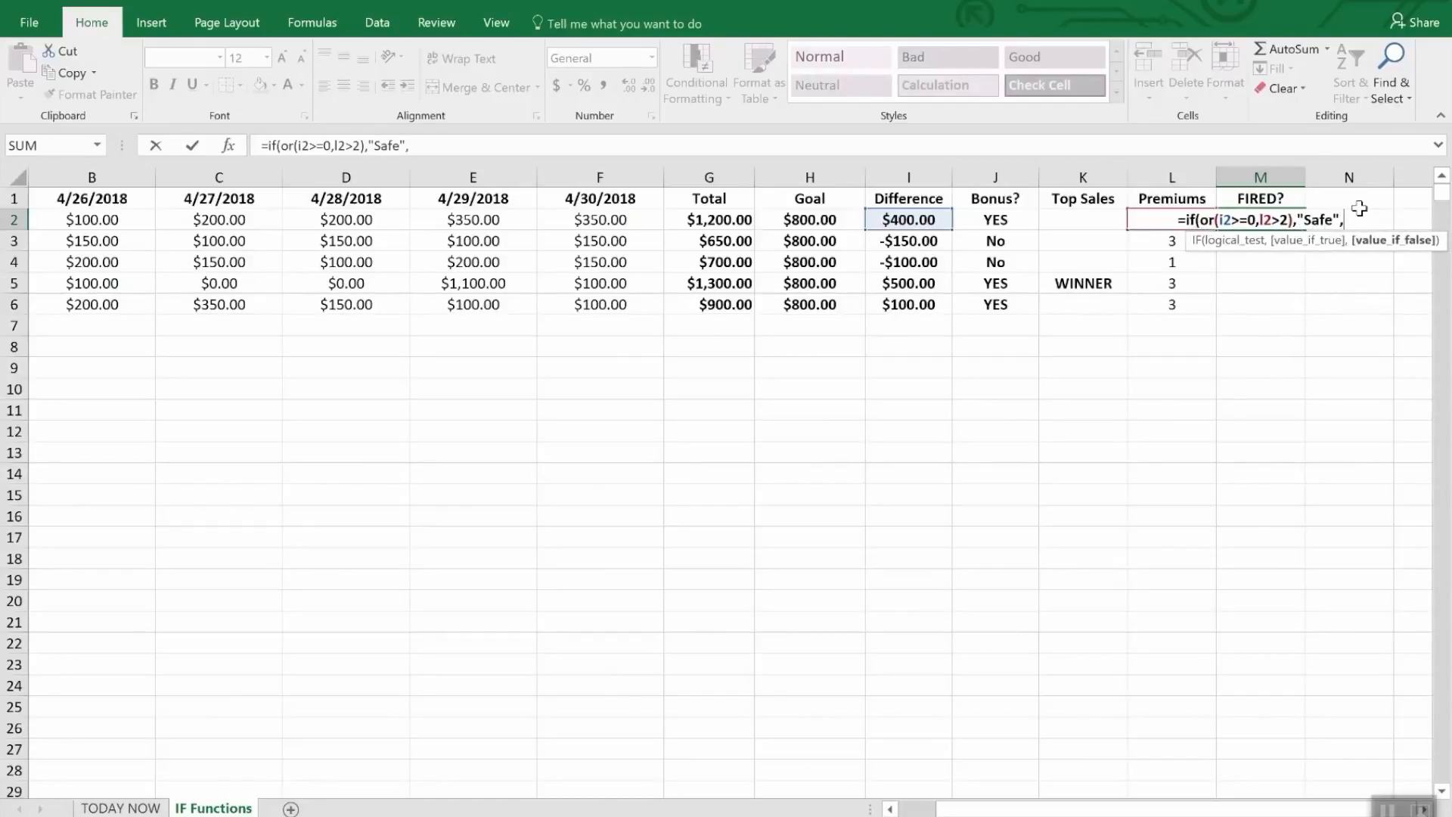
{"action": "type", "text": "\"FIRED\""}
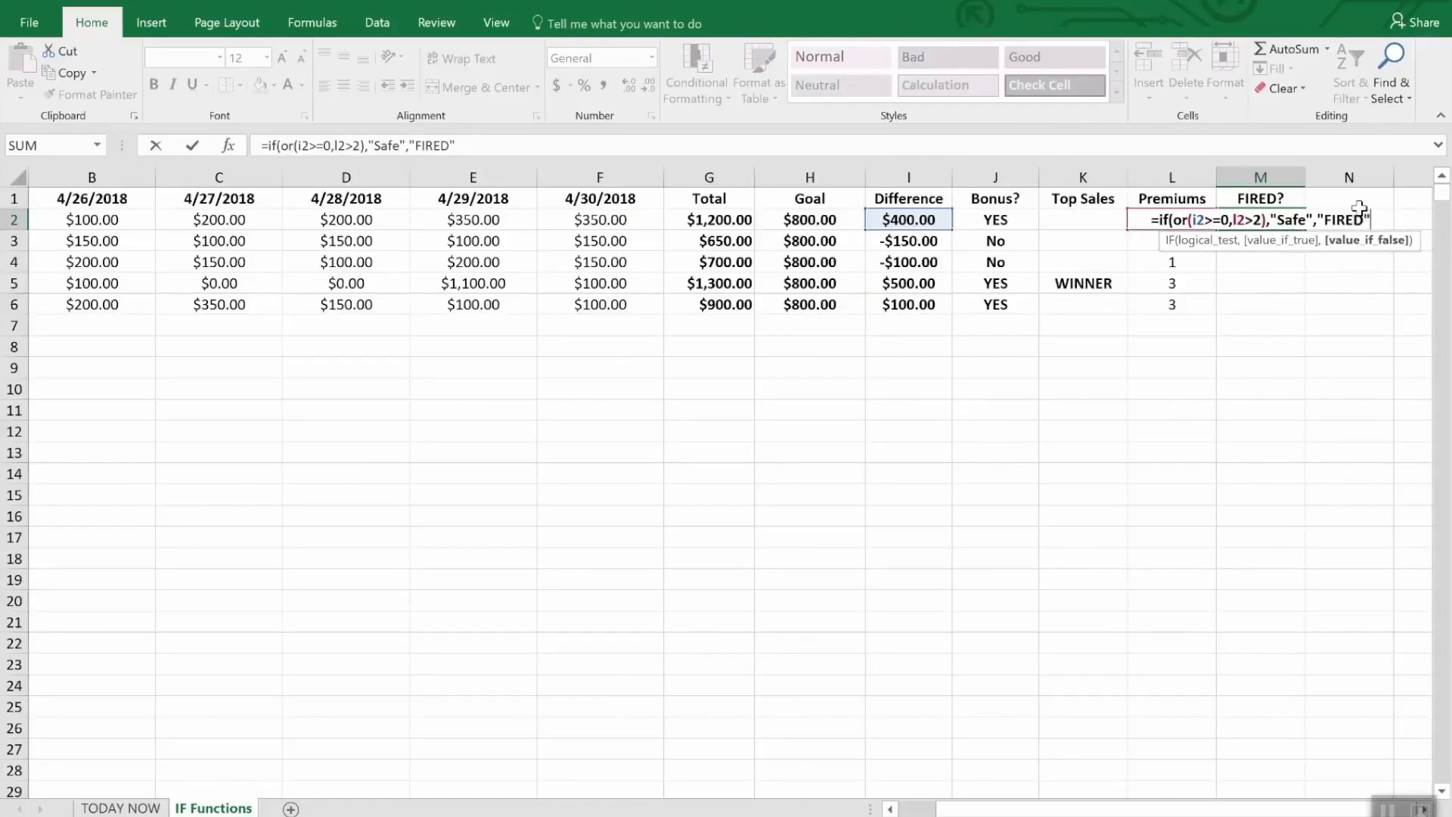
{"action": "key", "text": "Return"}
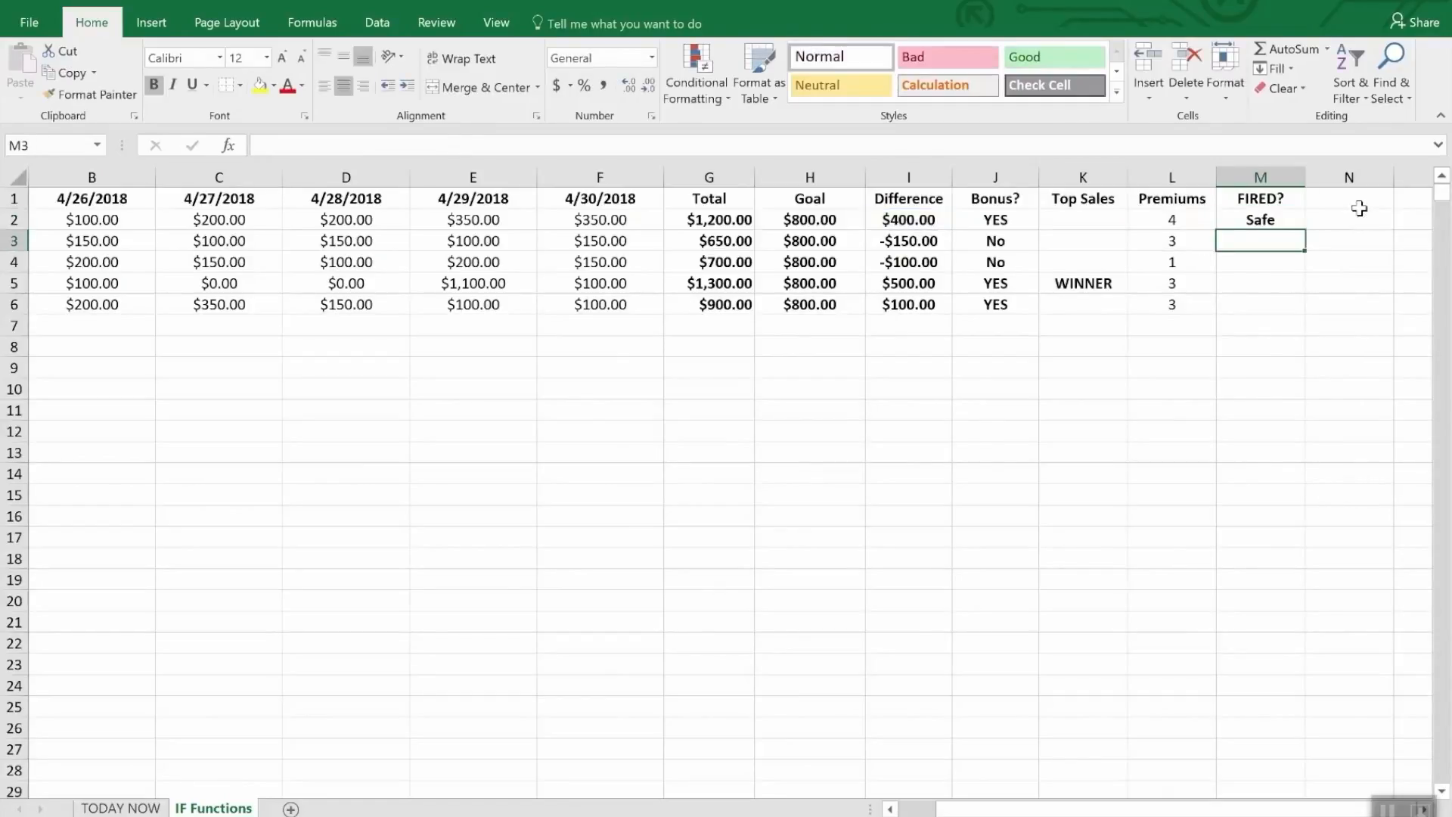
Fill the FIRED? formula from M2 down through M6 and check row 4's Difference and Premiums cells.
{"action": "key", "text": "Down"}
{"action": "key", "text": "Up"}
{"action": "key", "text": "Up"}
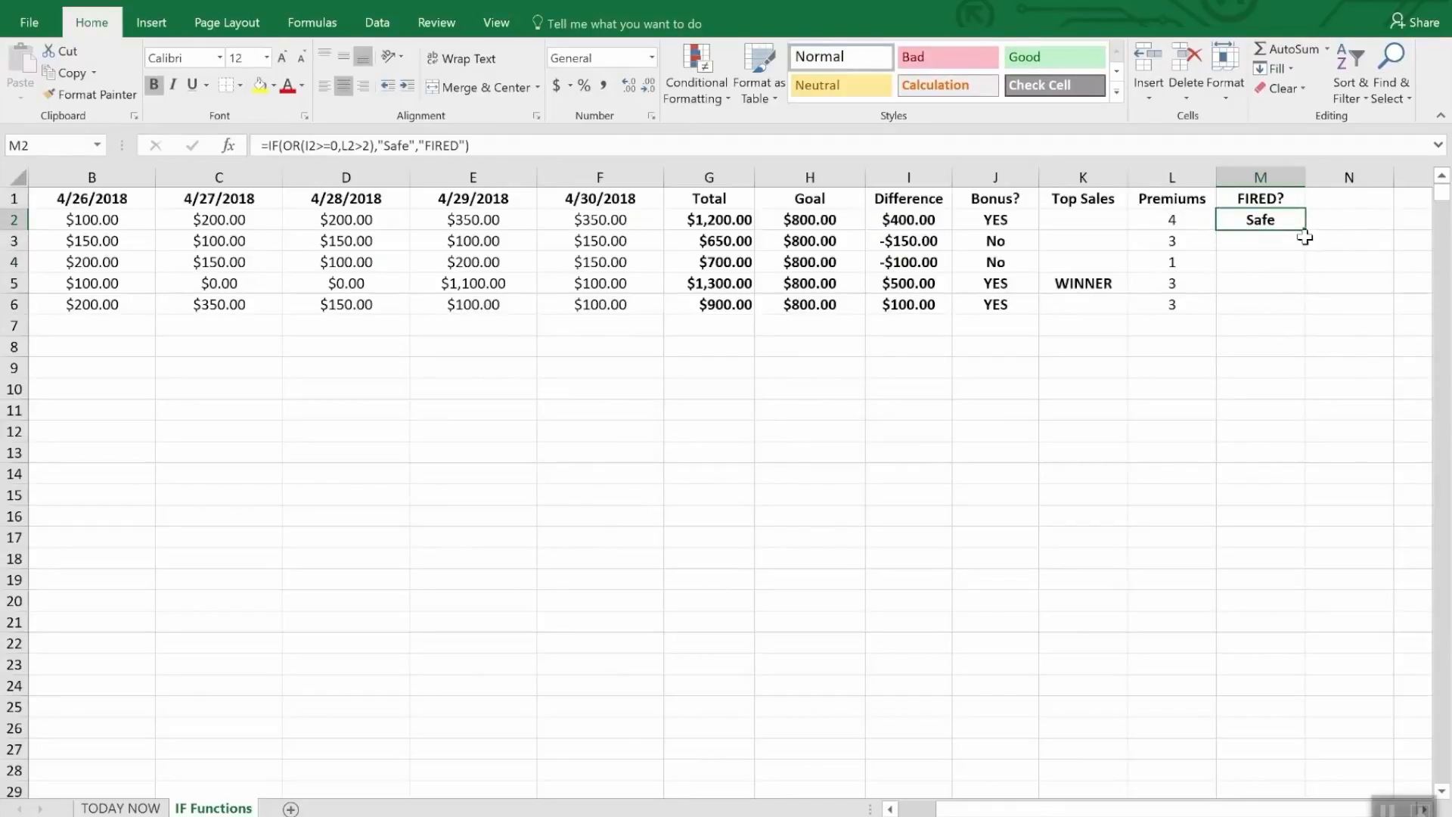
{"action": "left_click_drag", "start_coordinate": [1299, 227], "coordinate": [1295, 307]}
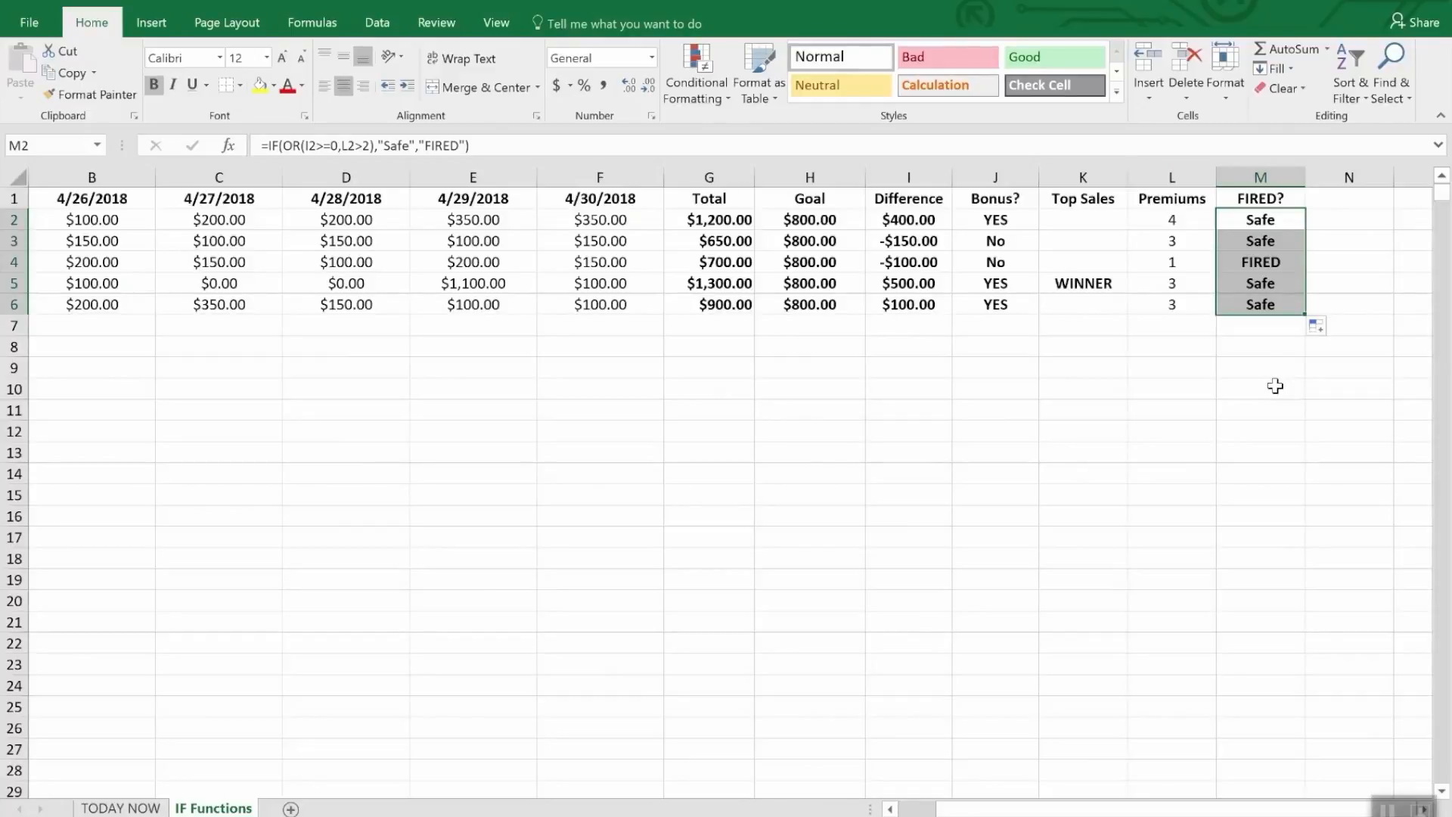
{"action": "left_click", "coordinate": [906, 264]}
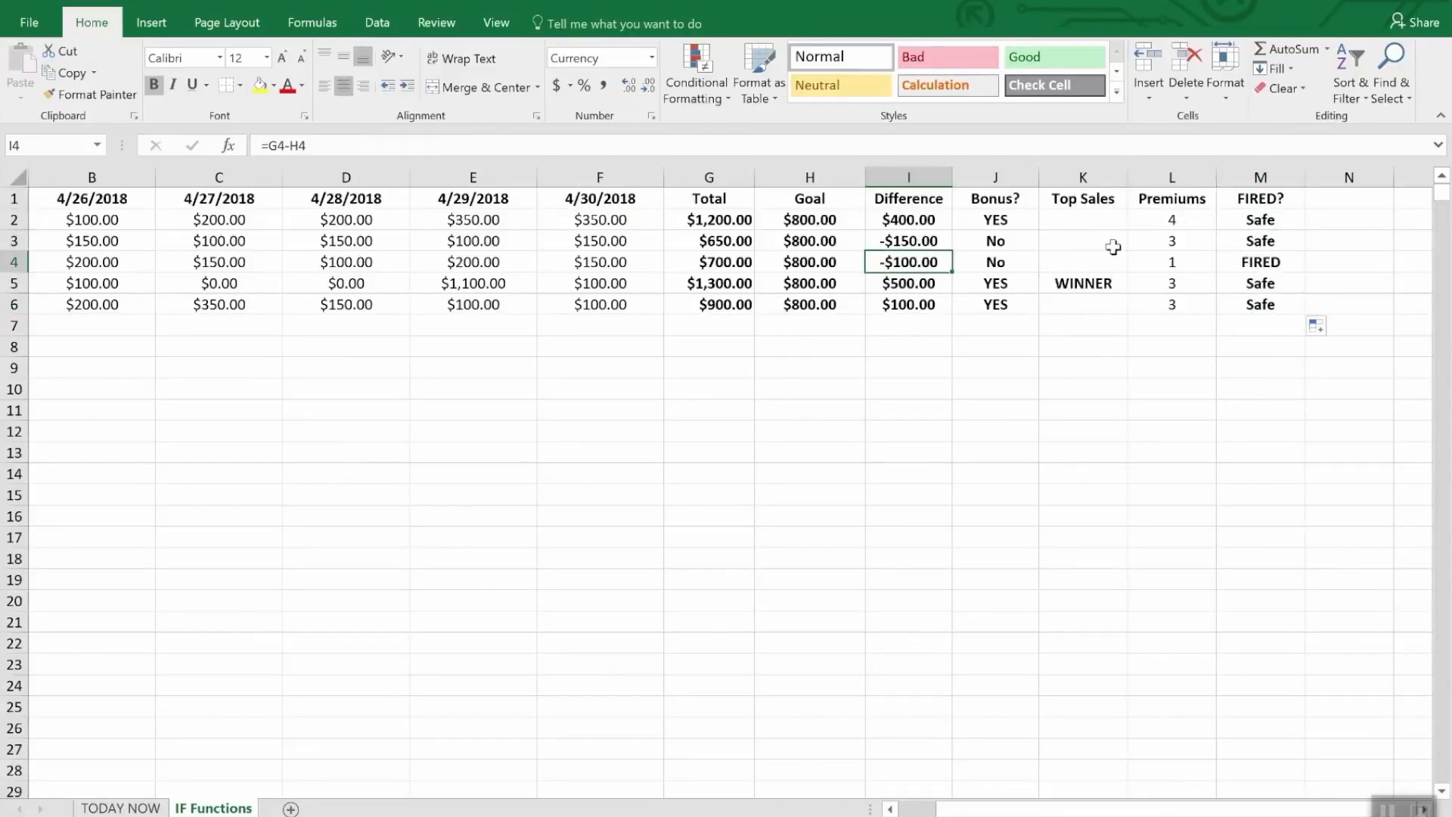
{"action": "left_click", "coordinate": [1175, 261]}
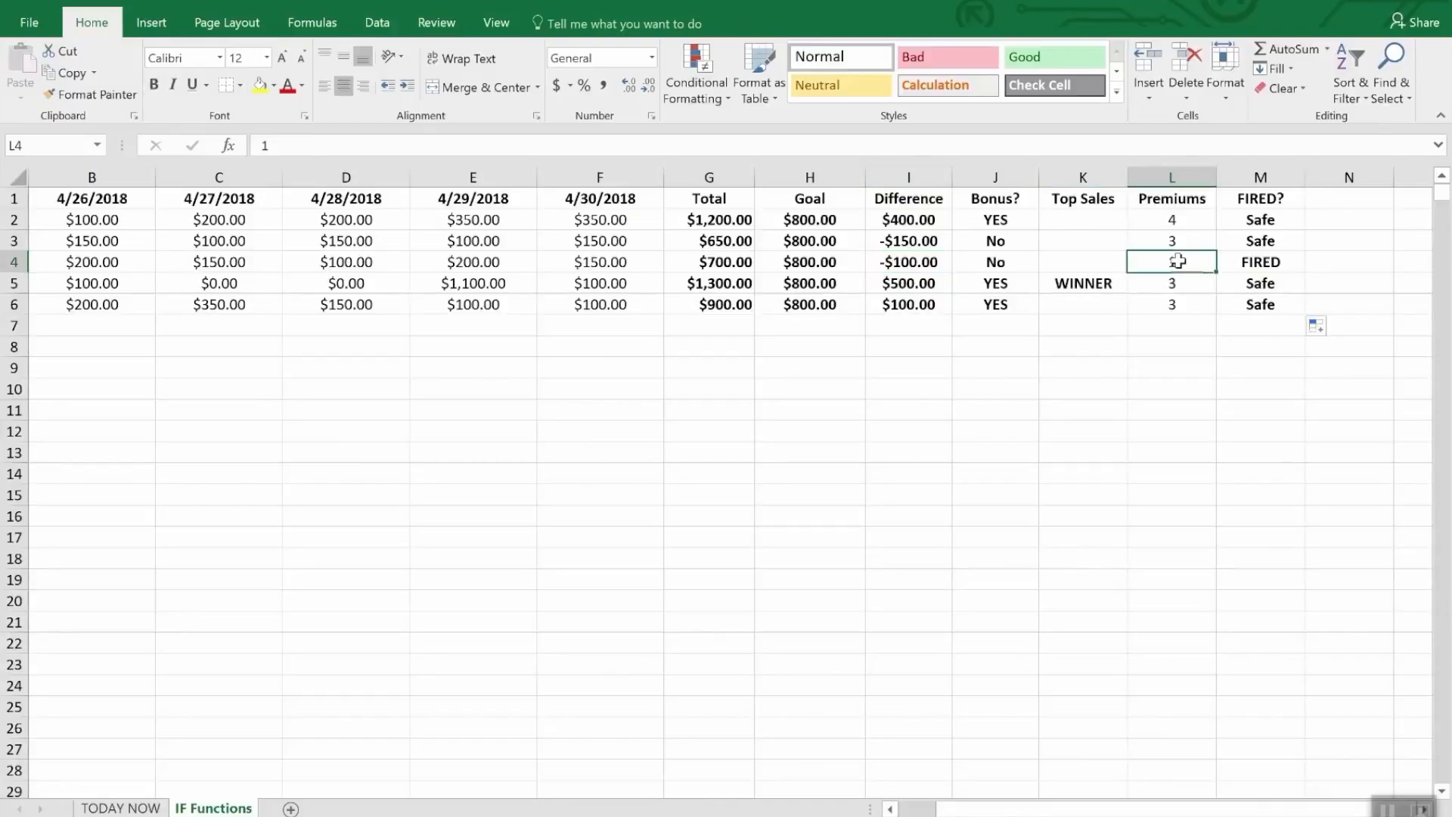